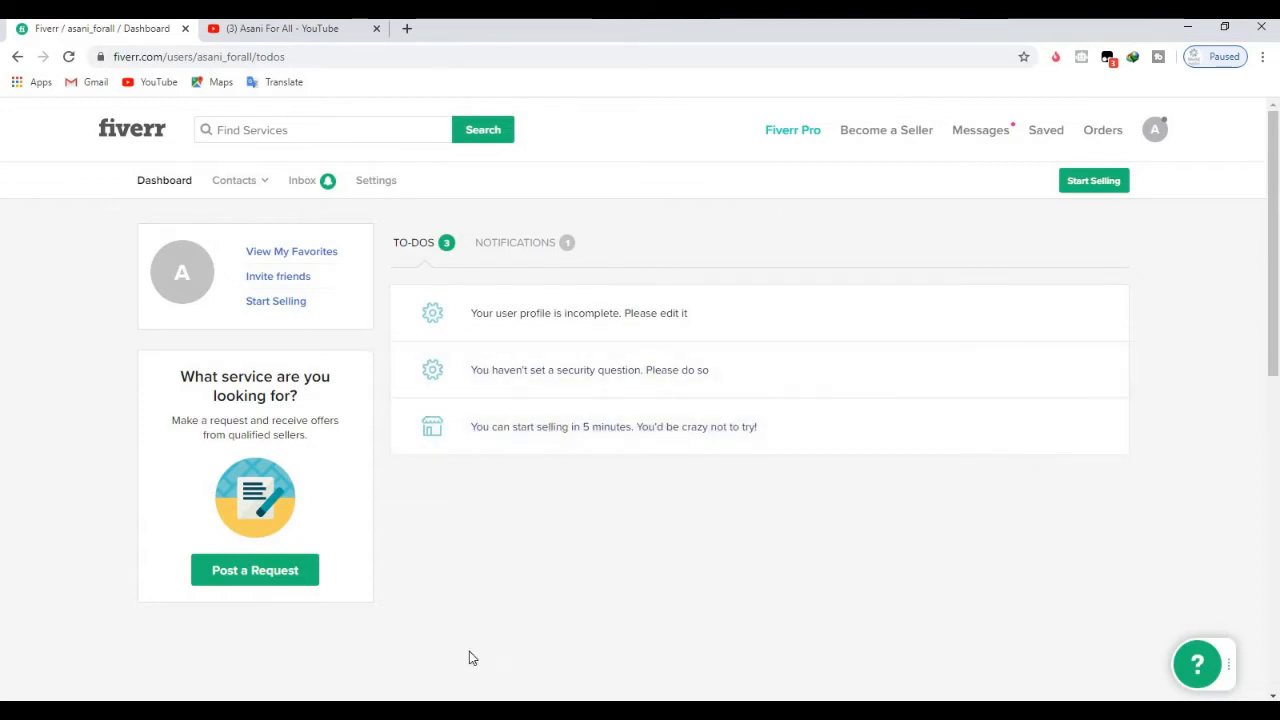
Switch to the Edge window showing the Fiverr login page.
mouse_move(530, 712)
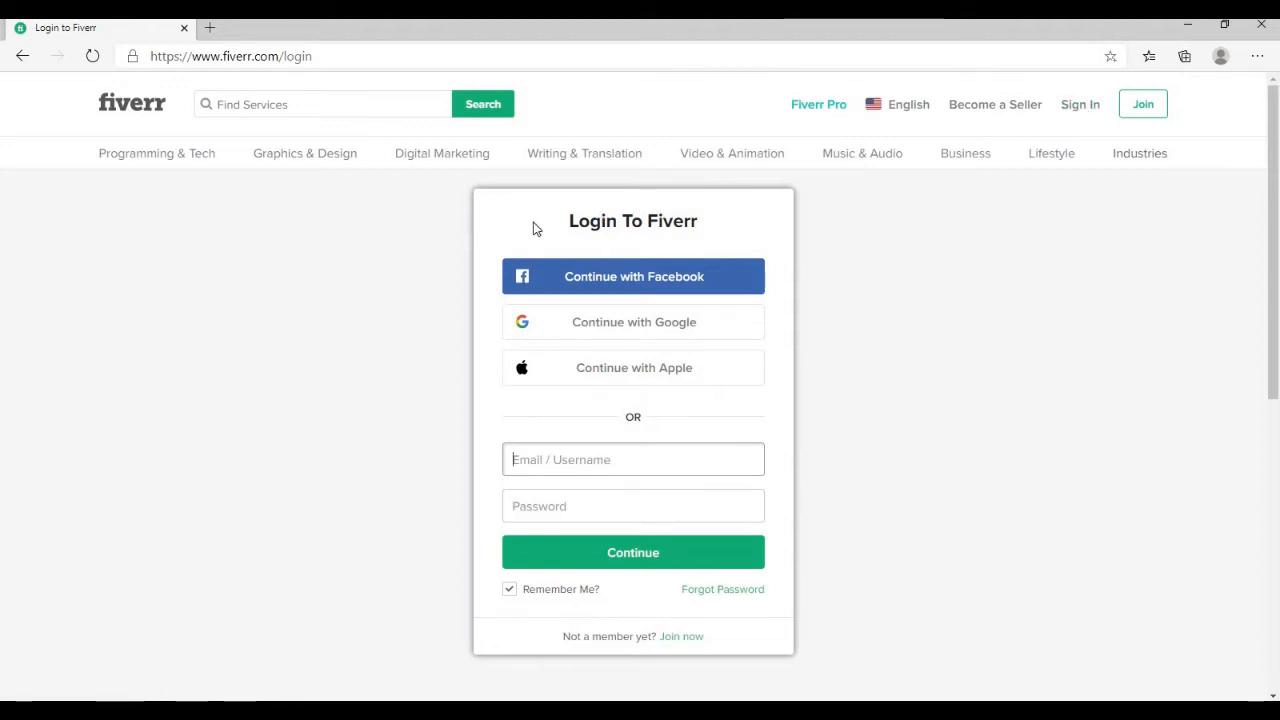
Log in to Fiverr with the account e-mail and password.
left_click(640, 468)
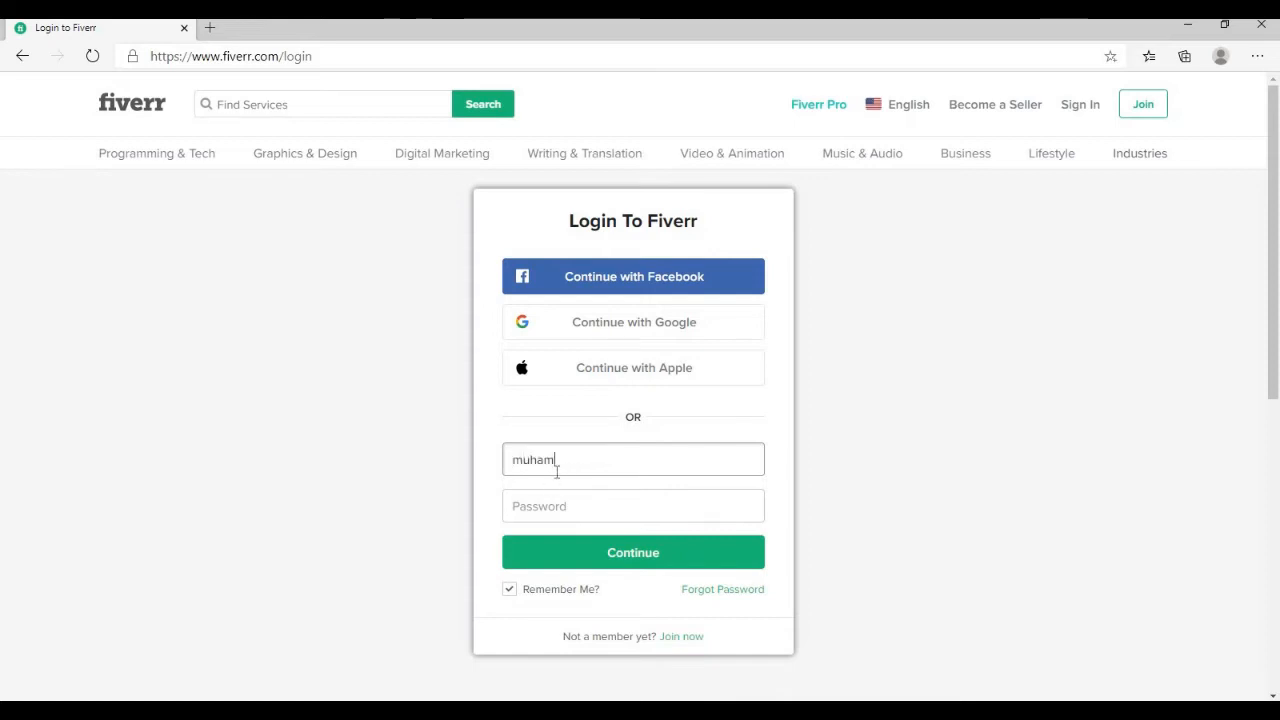
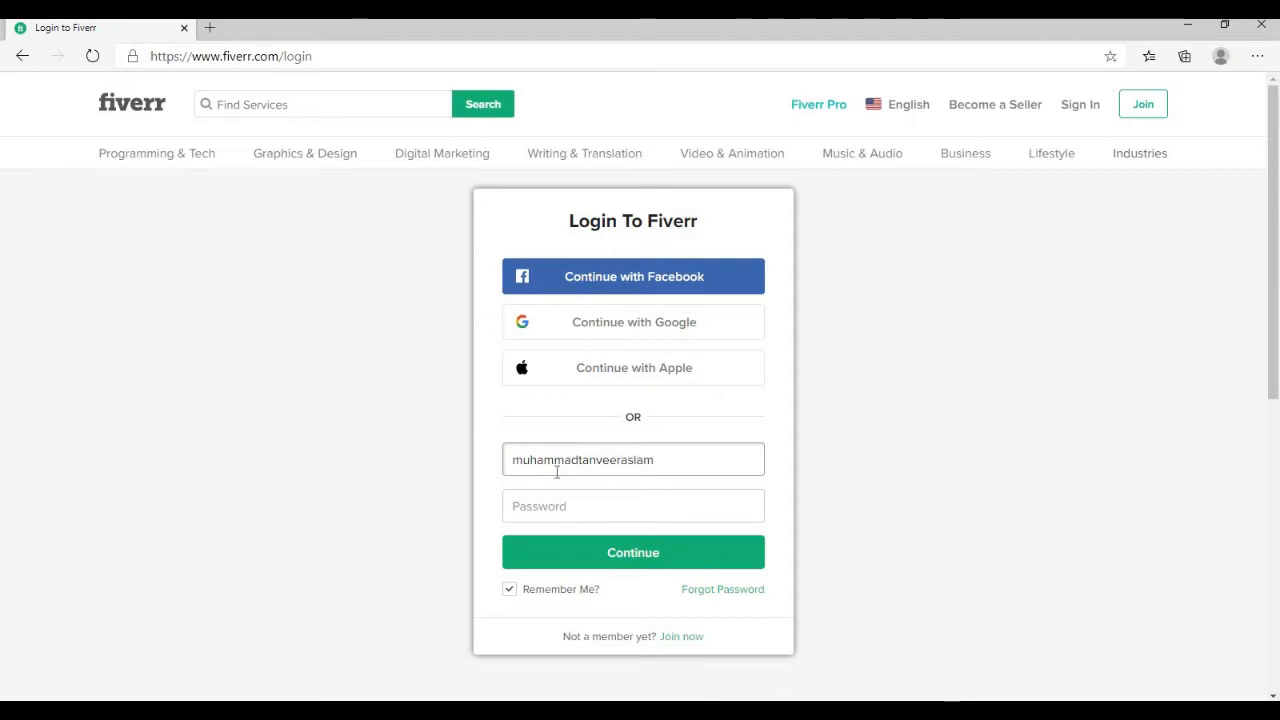
key("Tab")
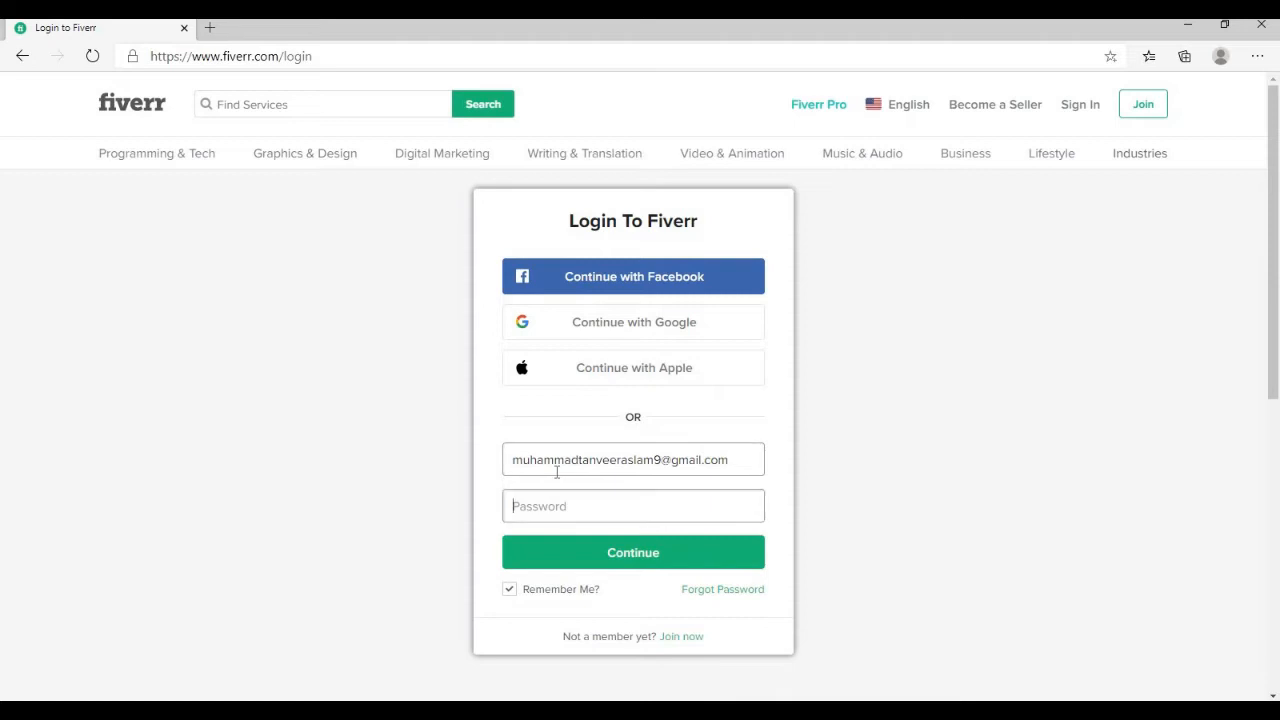
type("*****************")
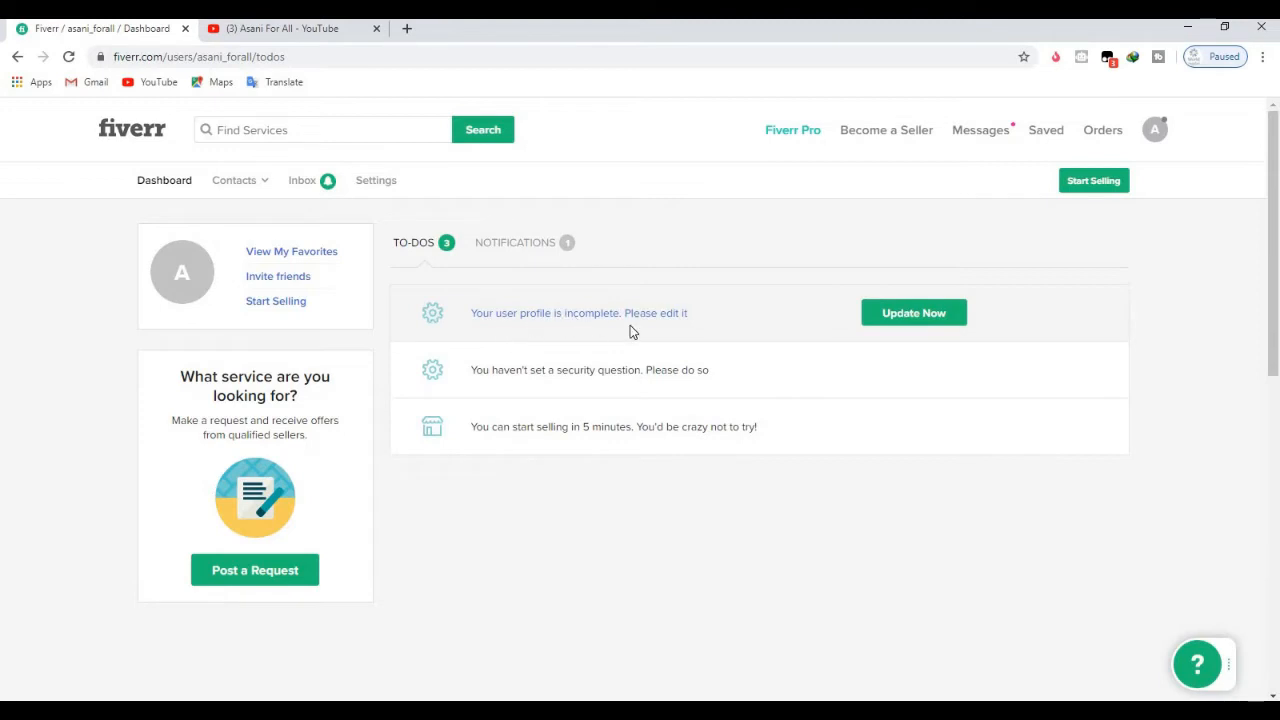
left_click(922, 318)
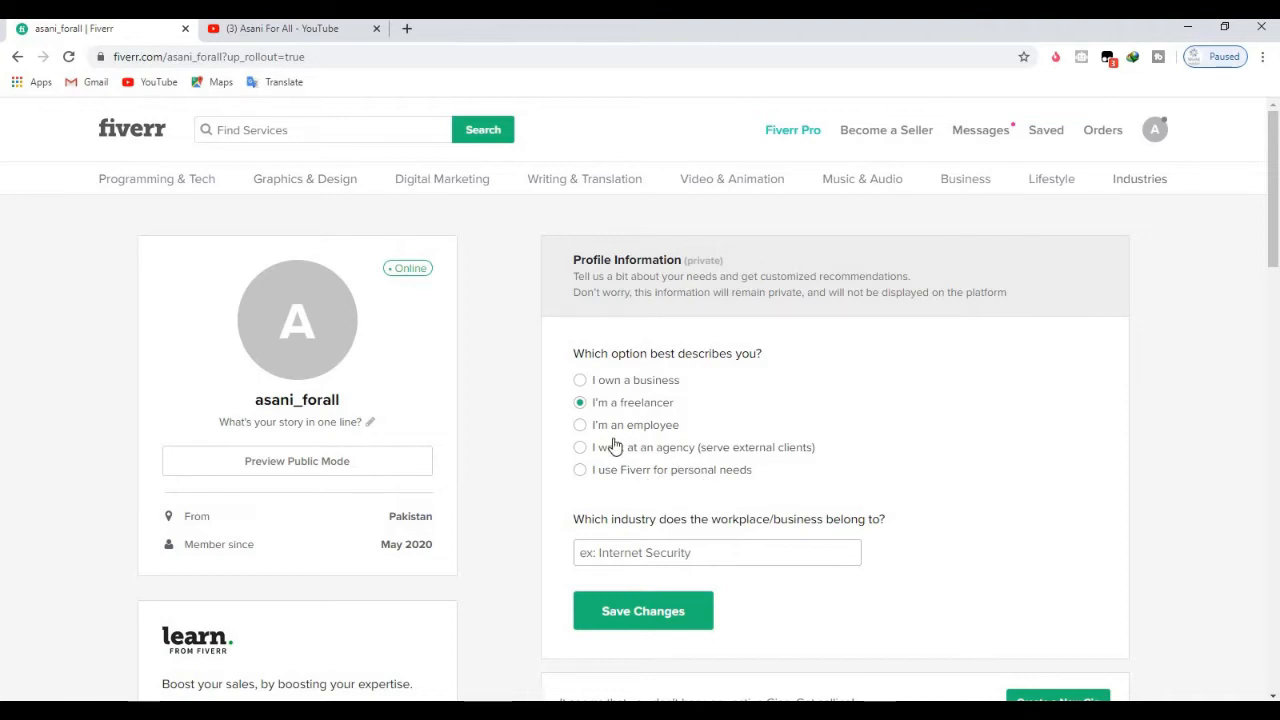
Choose 'I'm a freelancer' on the Profile Information form.
left_click(580, 403)
Set the profile industry to Computer and Electronics Other and save the changes.
mouse_move(1274, 247)
left_mouse_down()
mouse_move(1274, 260)
mouse_move(1274, 248)
left_mouse_up()
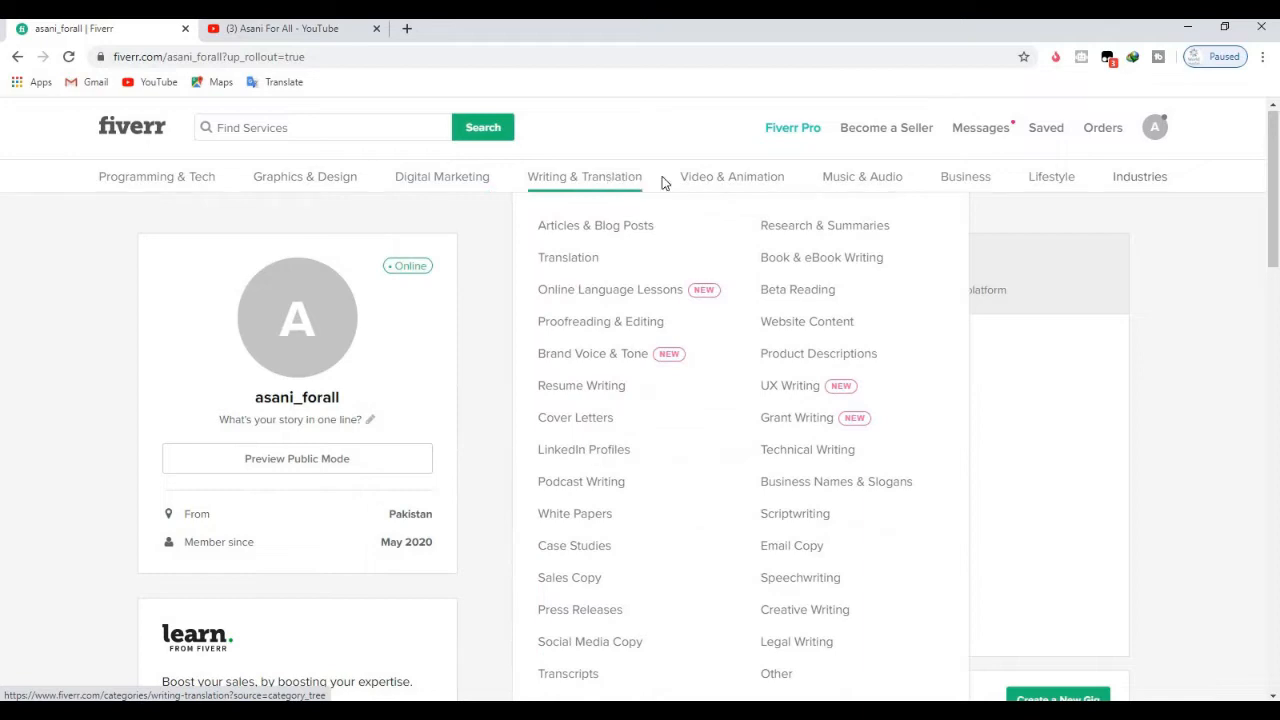
mouse_move(843, 182)
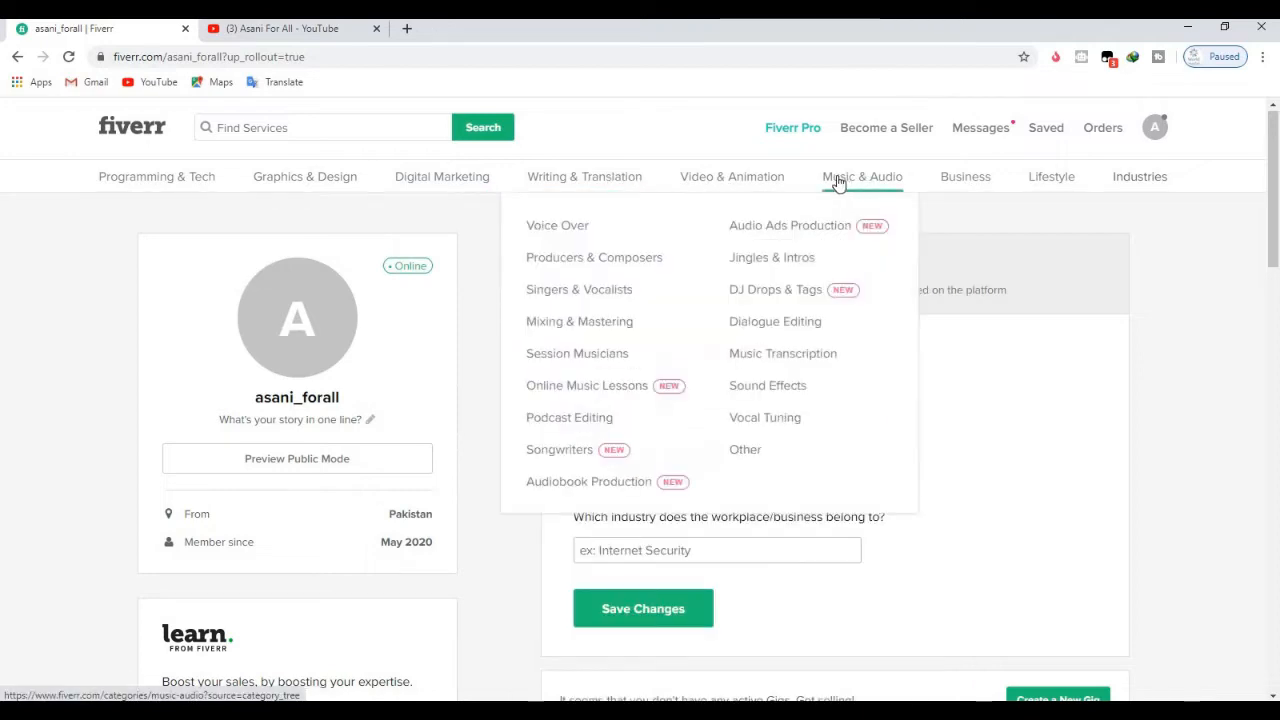
mouse_move(979, 182)
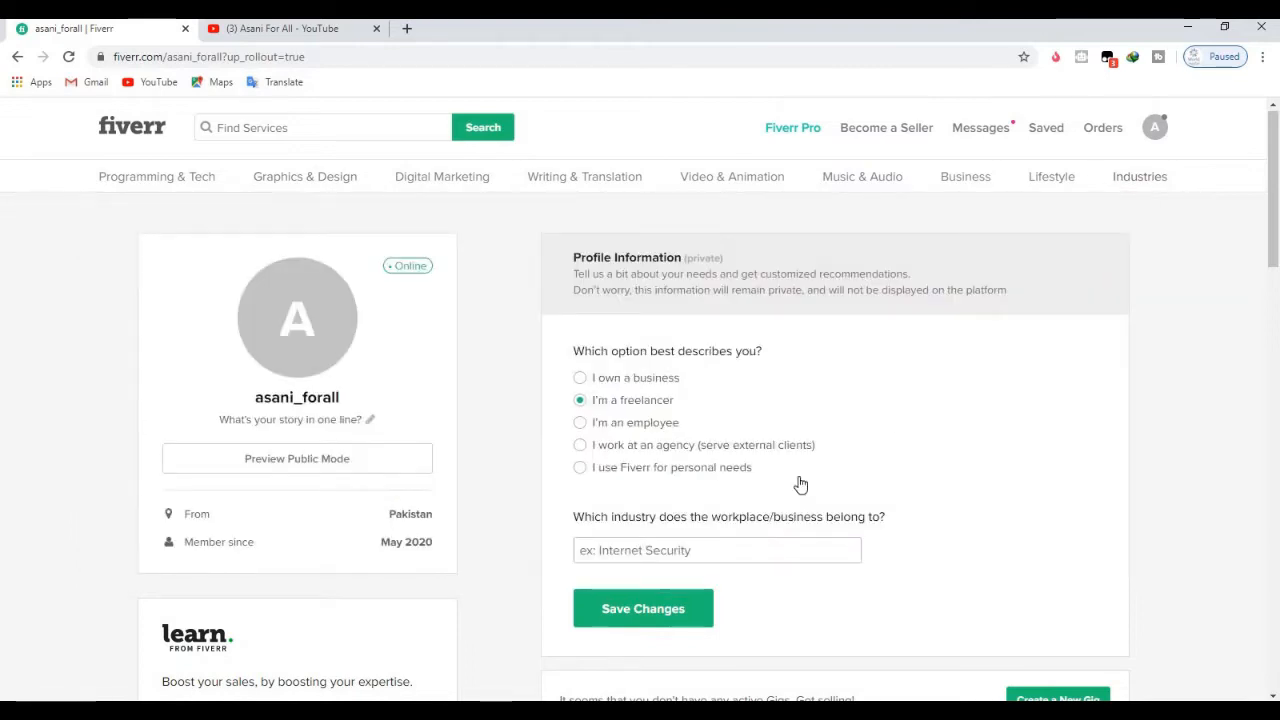
left_click(721, 545)
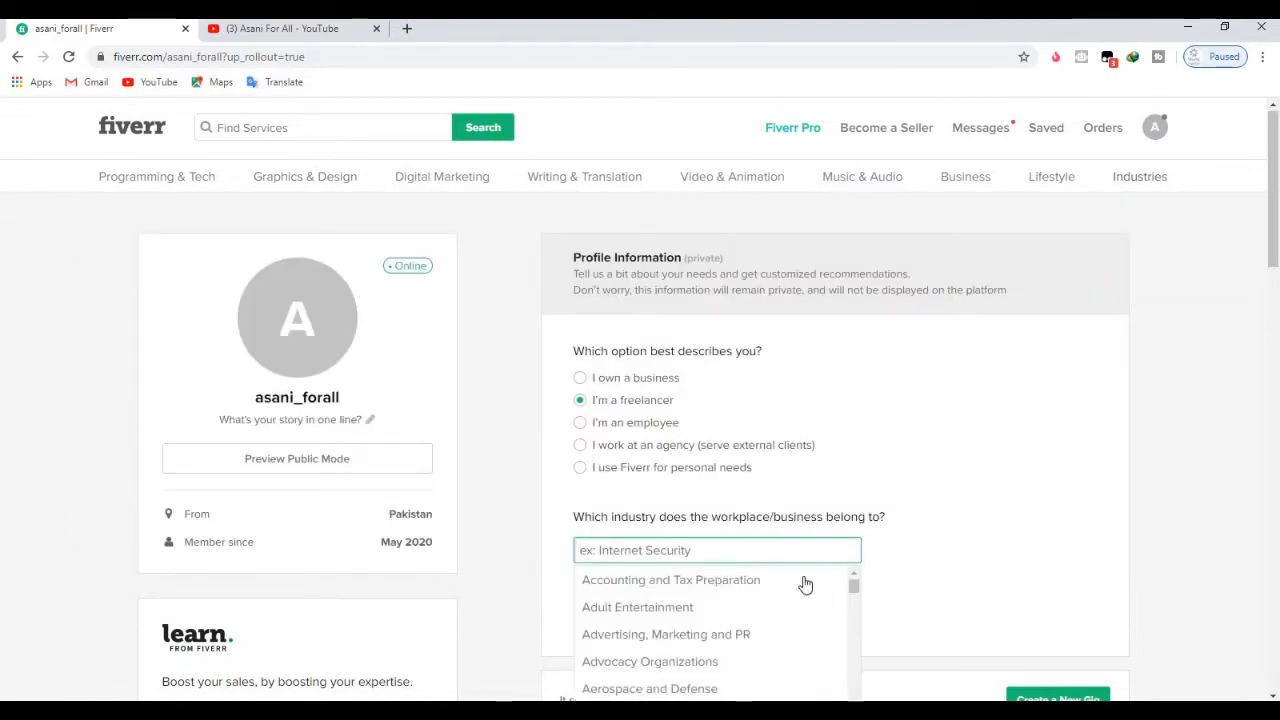
scroll(1276, 222, "down", 3)
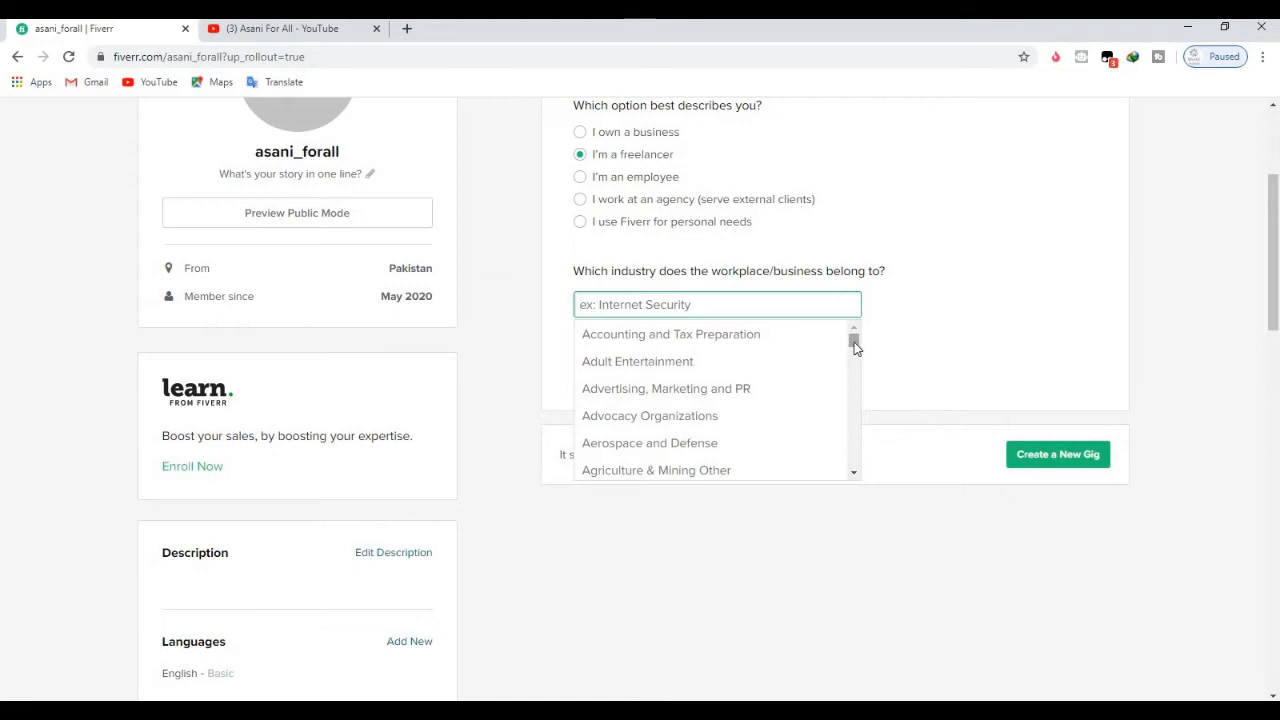
left_click_drag(853, 342, 860, 370)
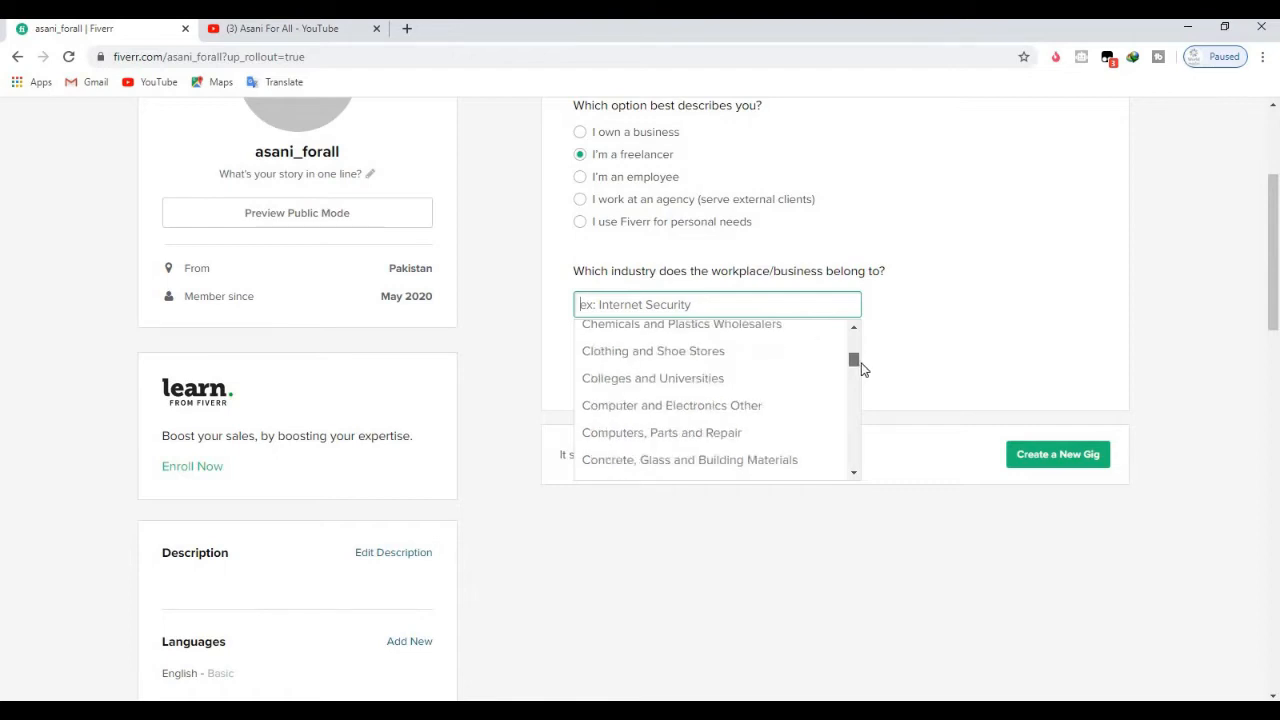
left_click(733, 406)
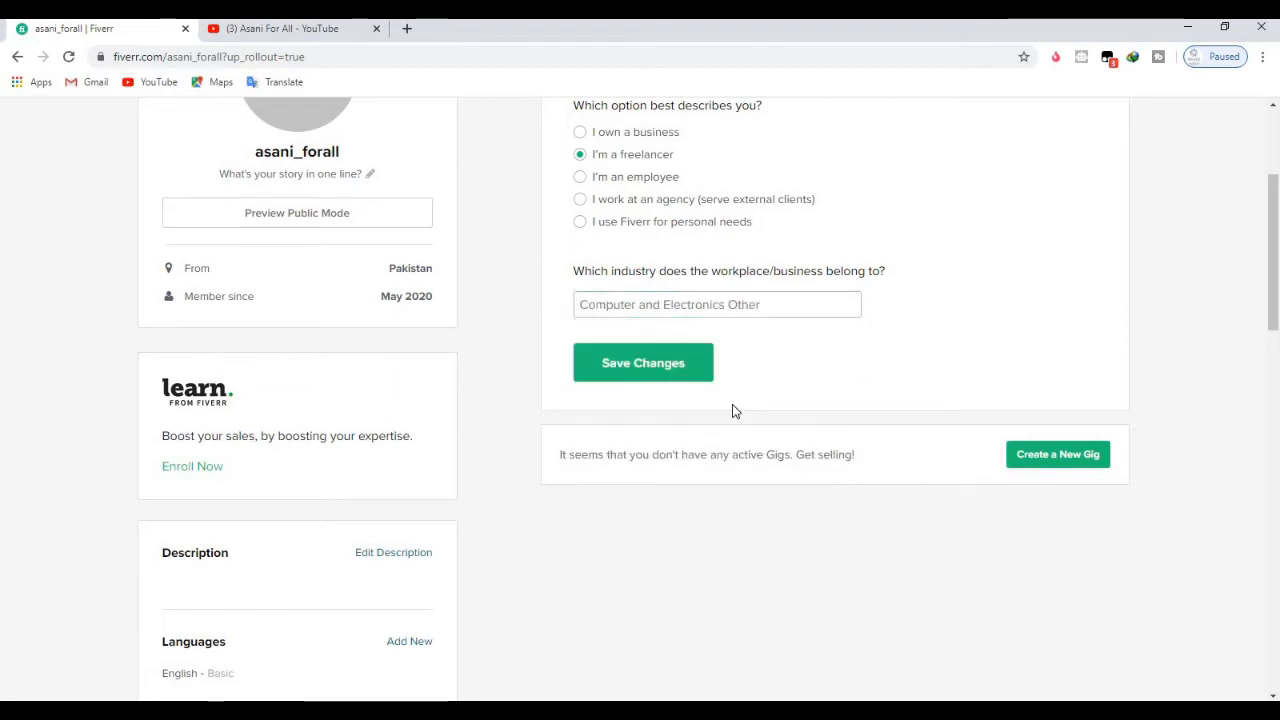
left_click(675, 380)
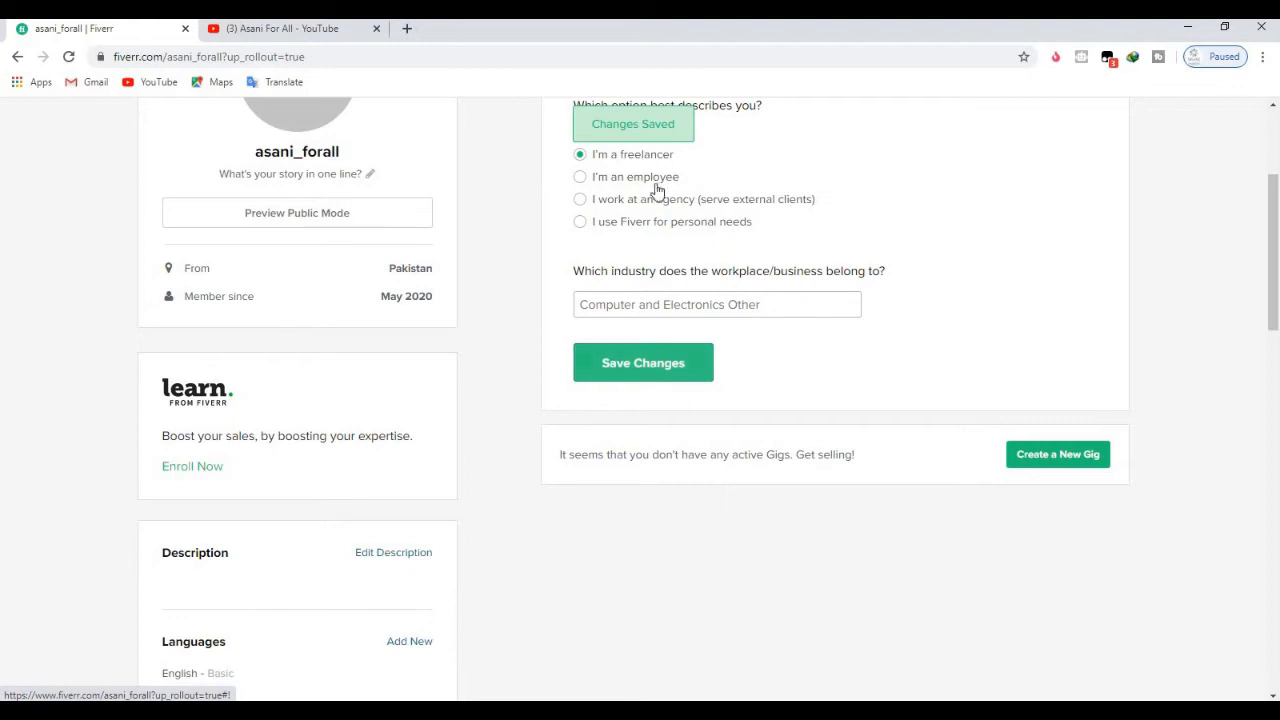
left_click_drag(1277, 236, 1276, 174)
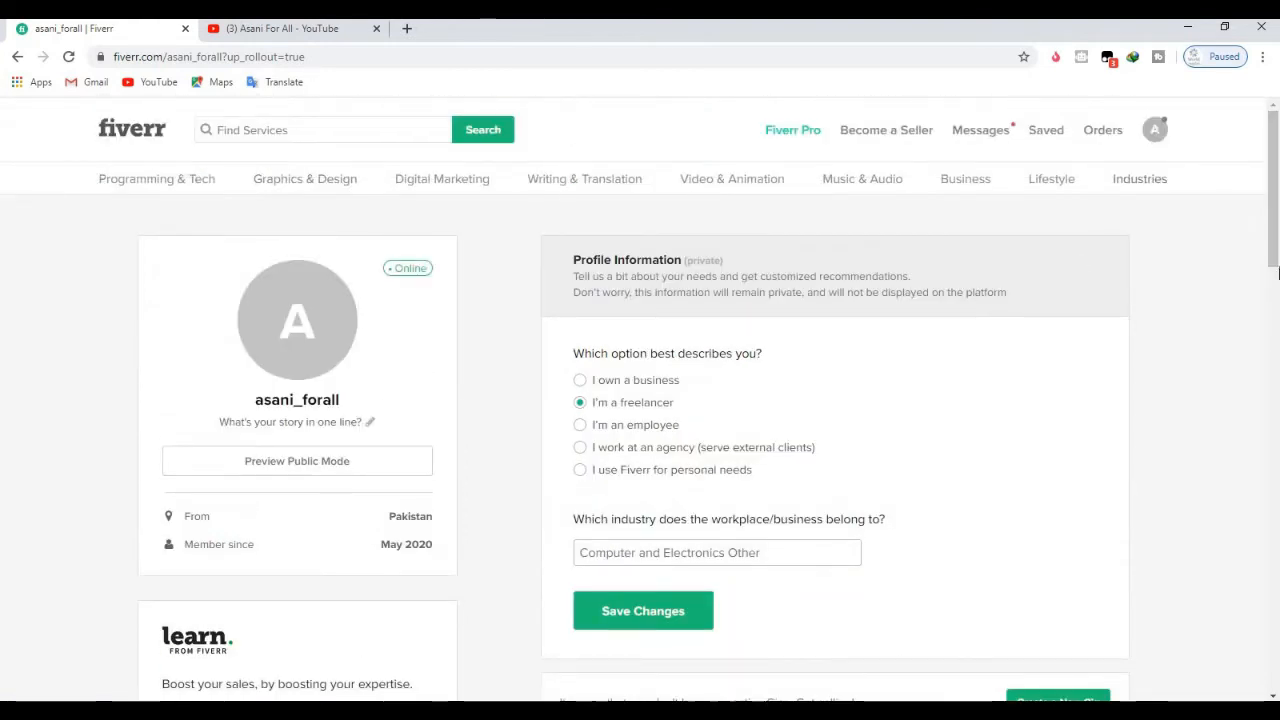
View the profile in Preview Public Mode, then return to the dashboard via the avatar menu.
left_click(1158, 130)
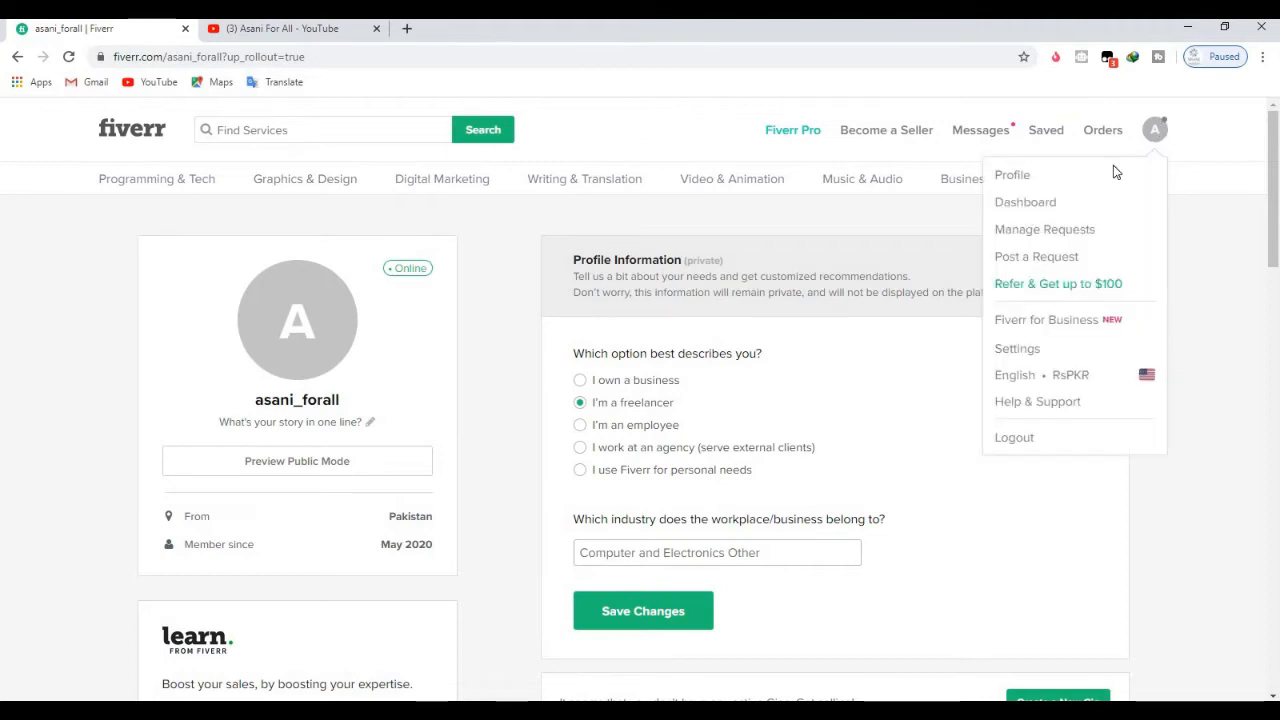
left_click(1018, 179)
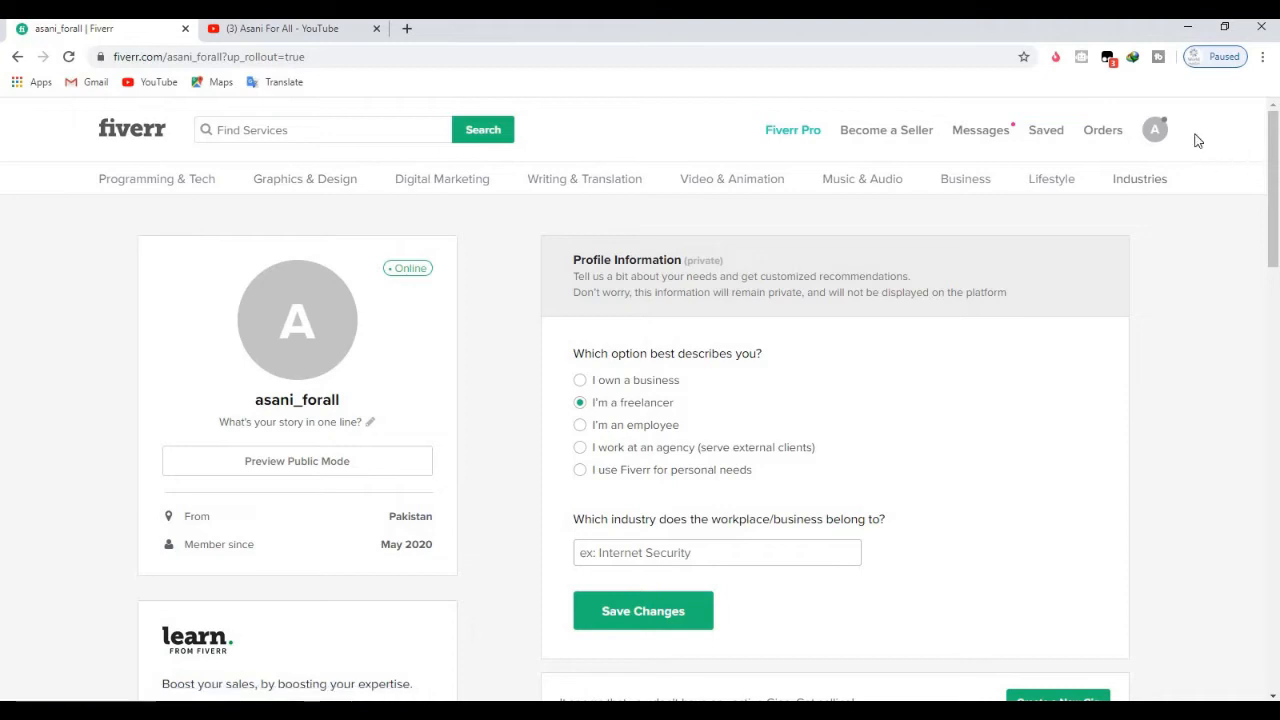
left_click(1158, 133)
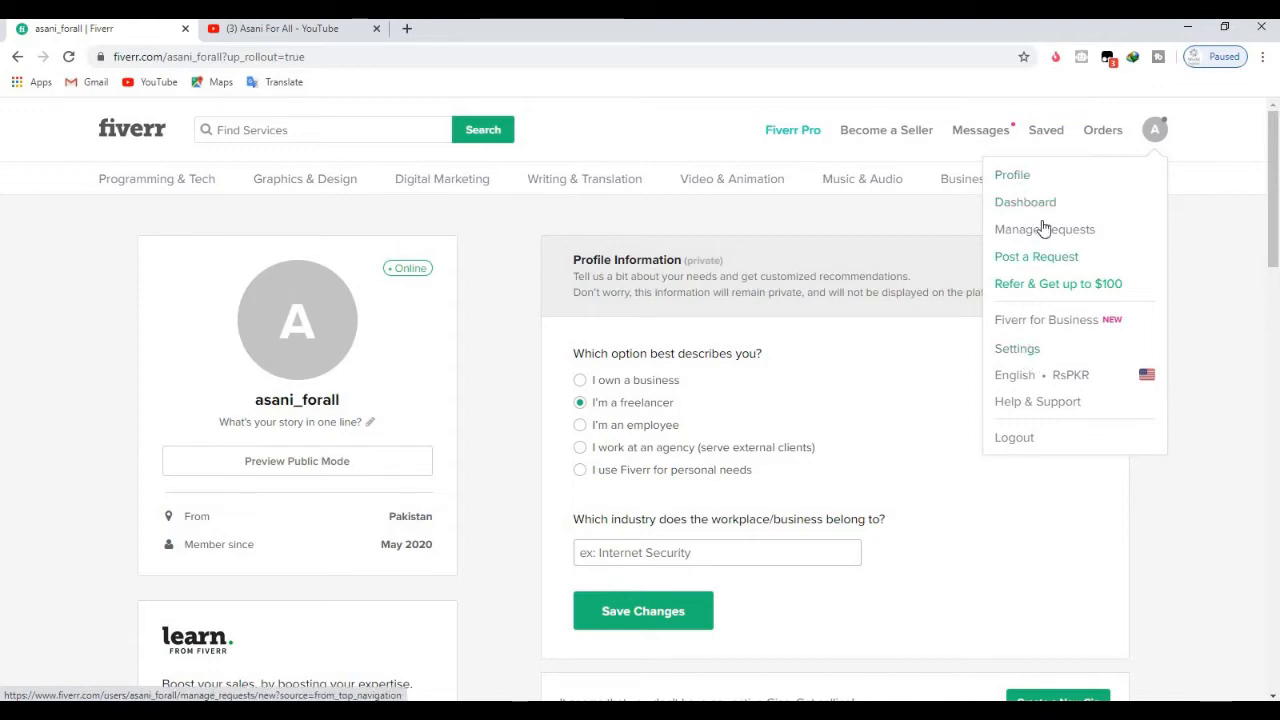
left_click(315, 466)
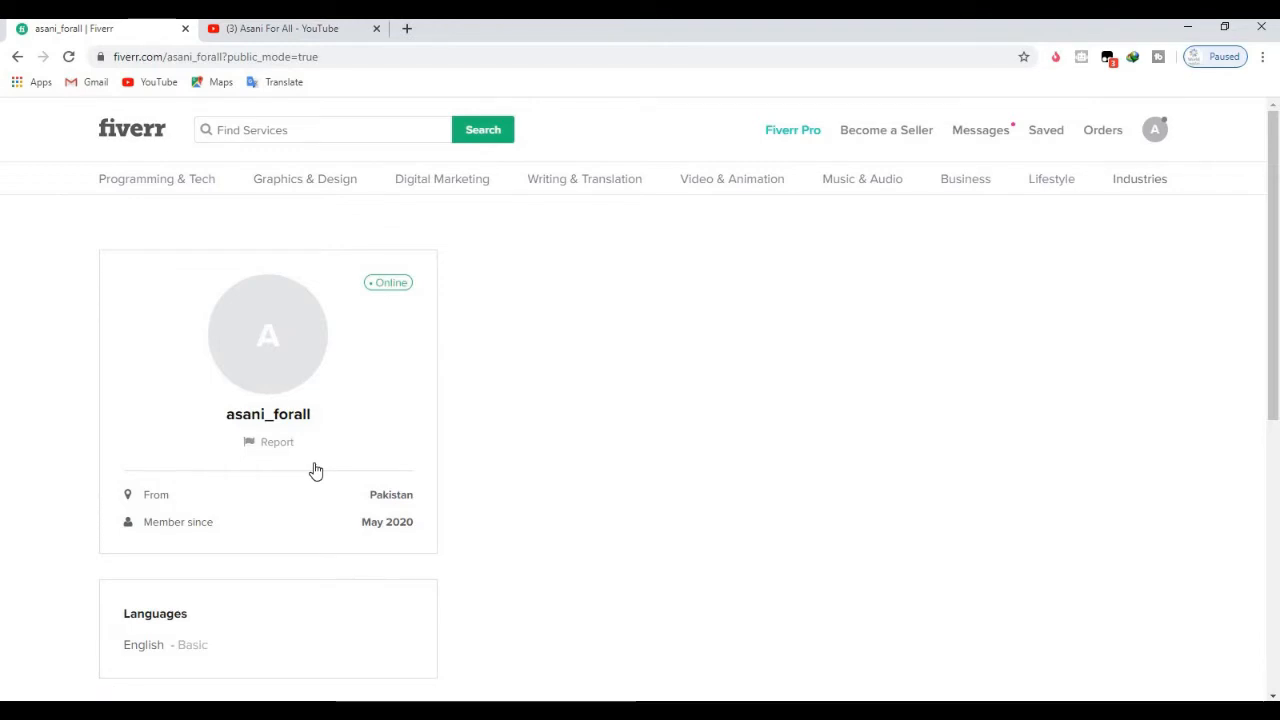
left_click(18, 57)
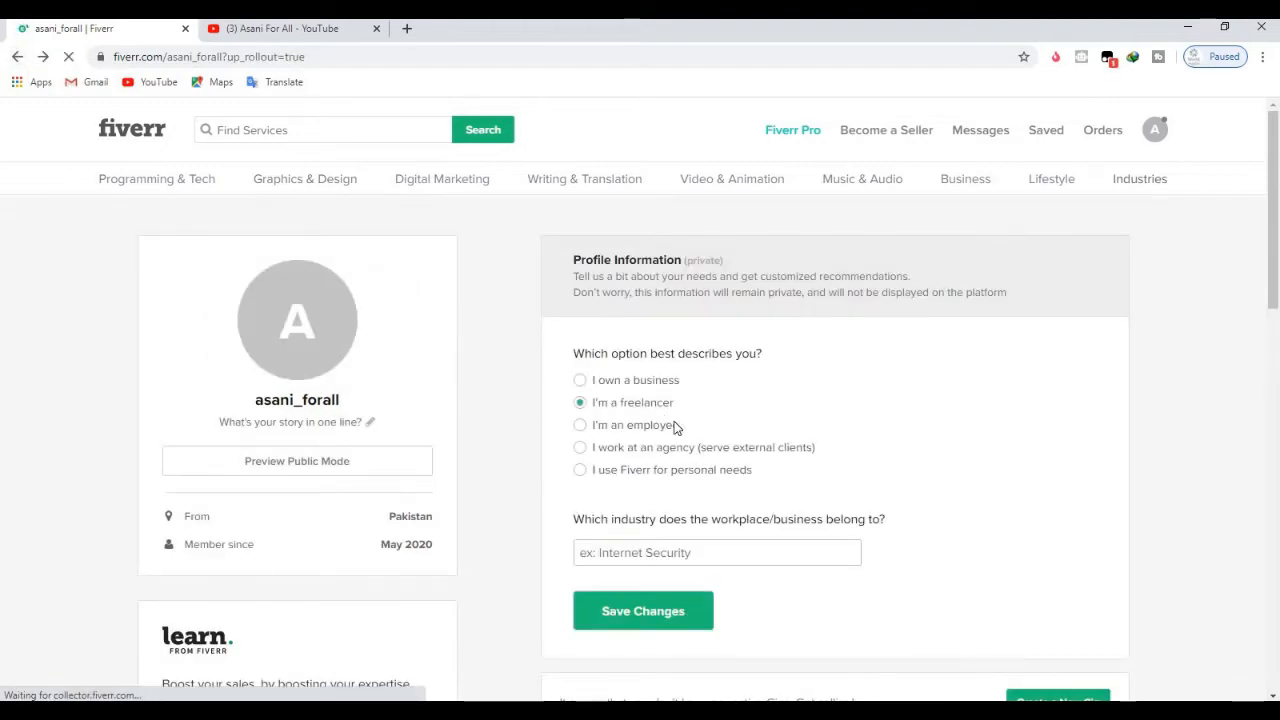
left_click(1155, 134)
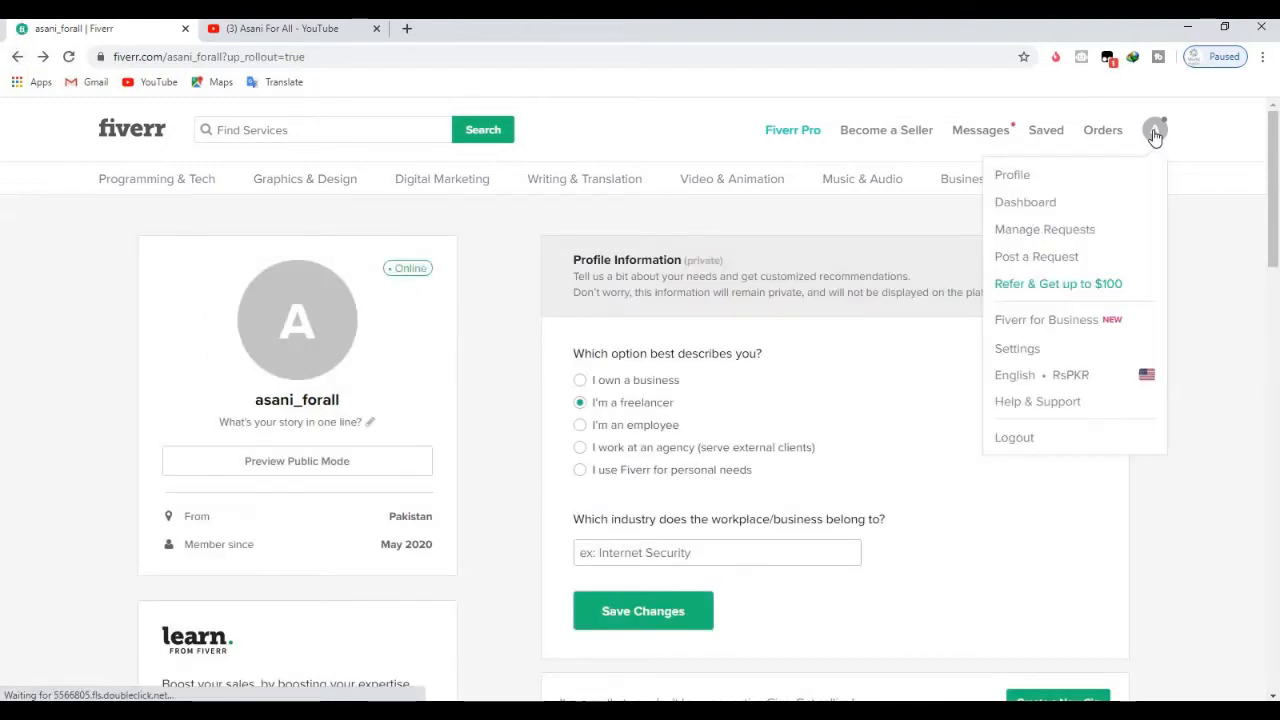
left_click(1025, 203)
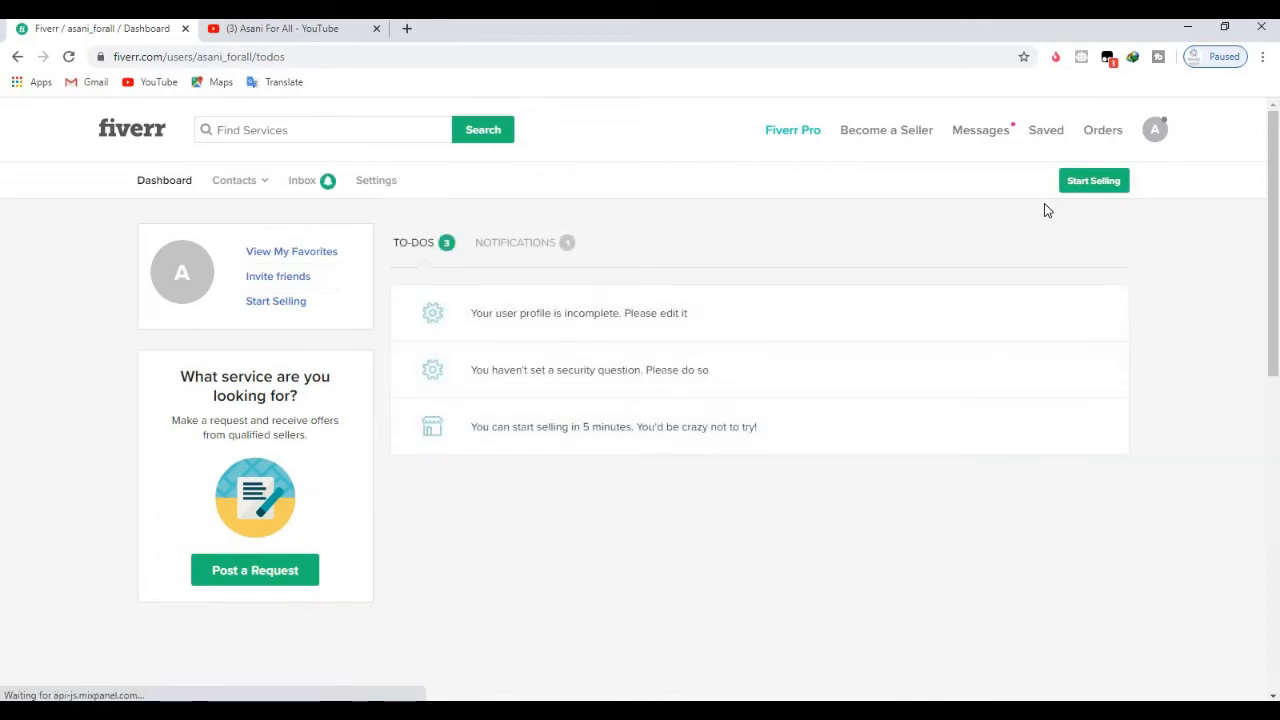
Use Set Now on the security question to-do to reach Security settings.
mouse_move(938, 359)
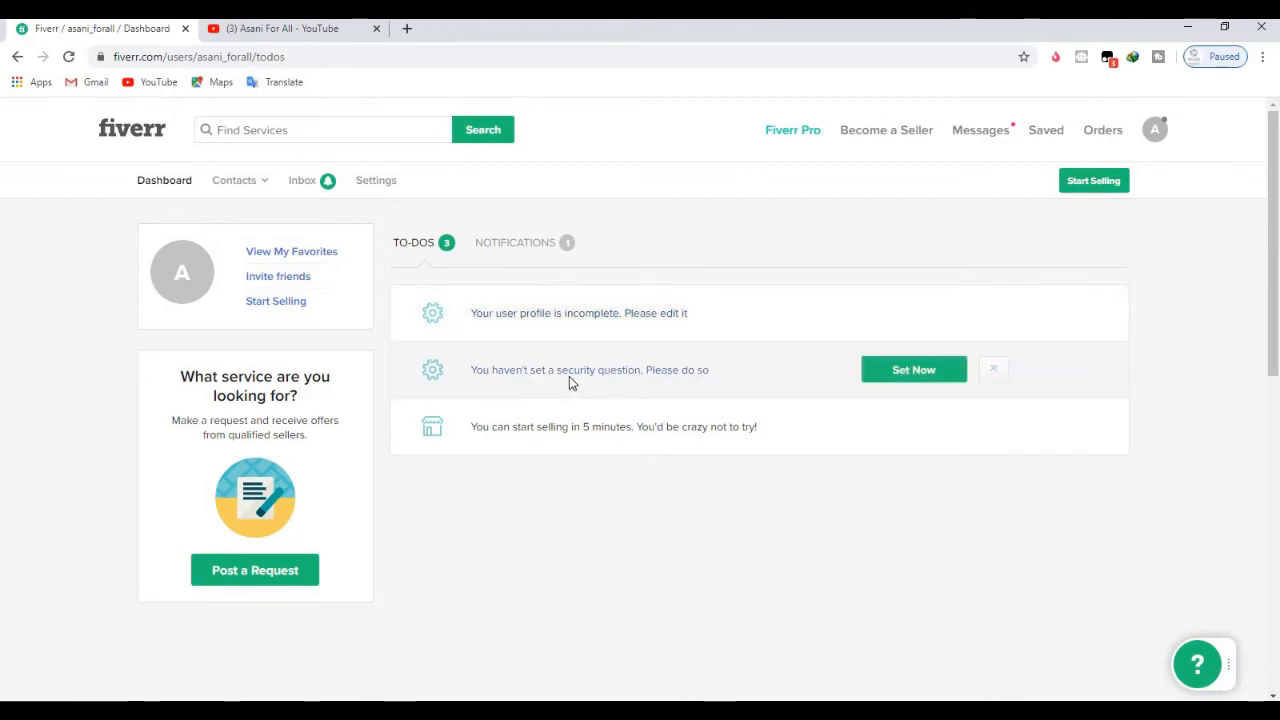
left_click(897, 378)
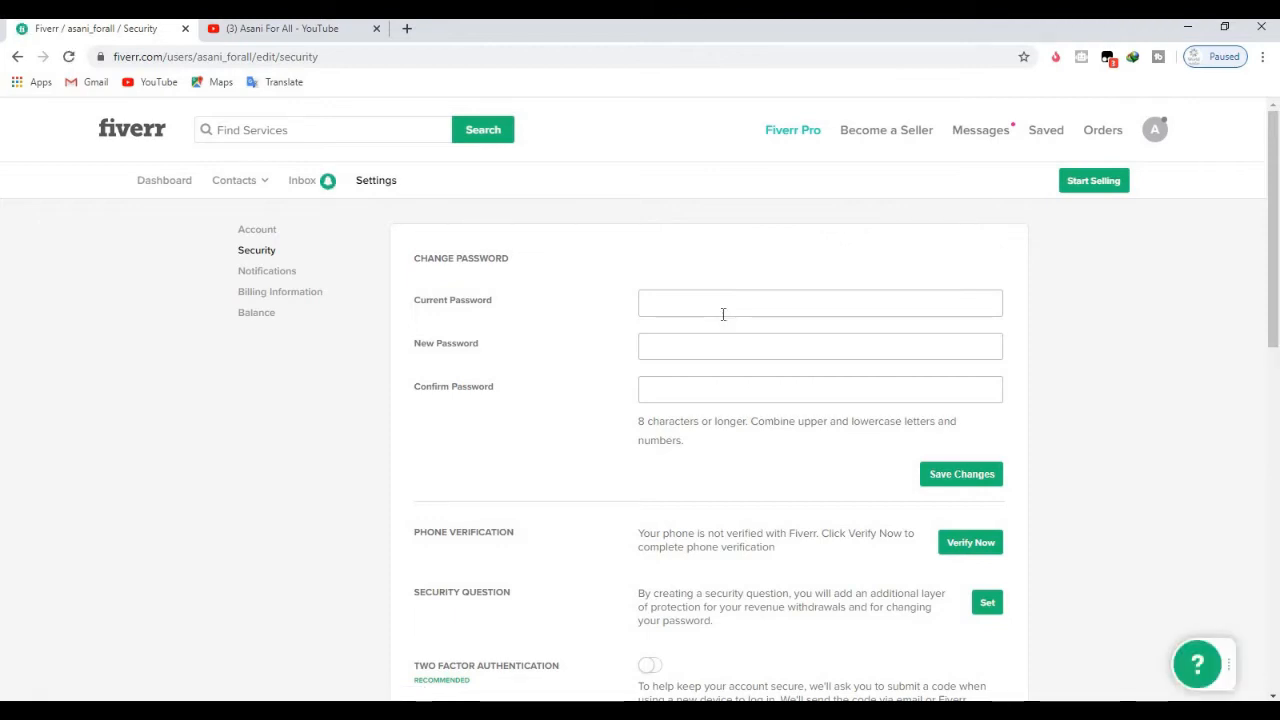
Try verifying the saved phone number, then clear the rejected number and close the dialog.
scroll(941, 463, "down", 2)
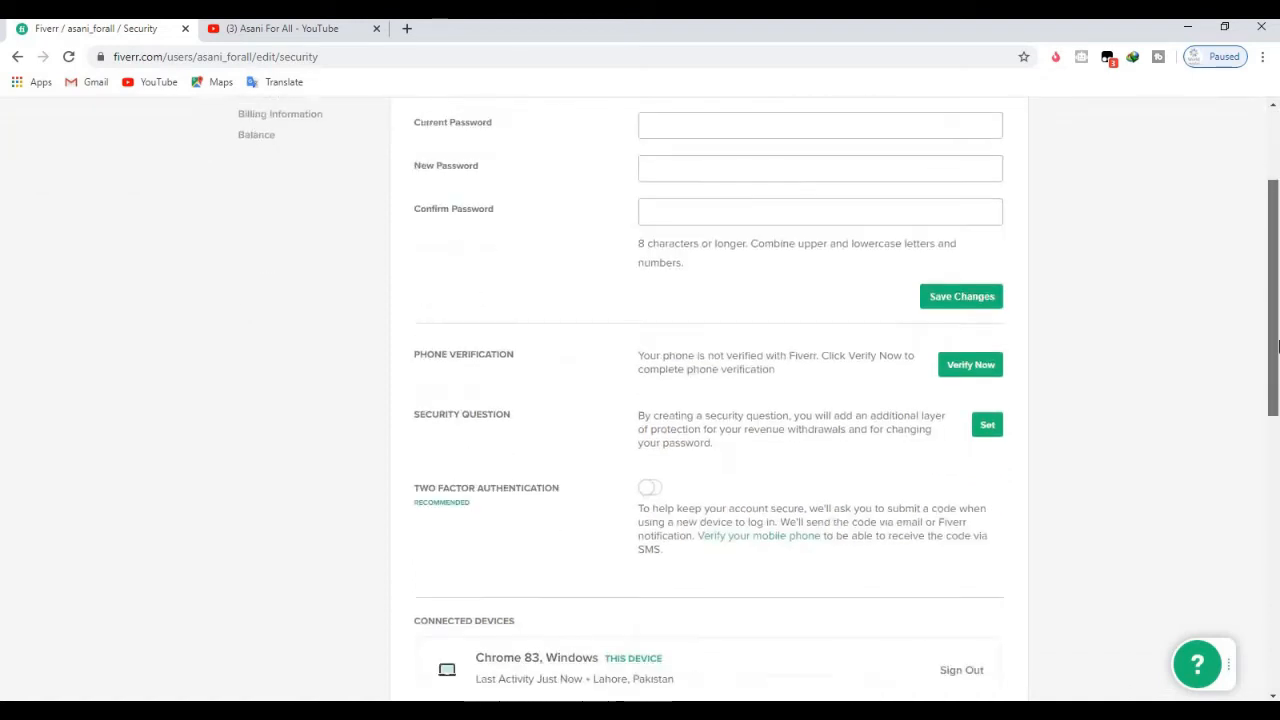
left_click(969, 324)
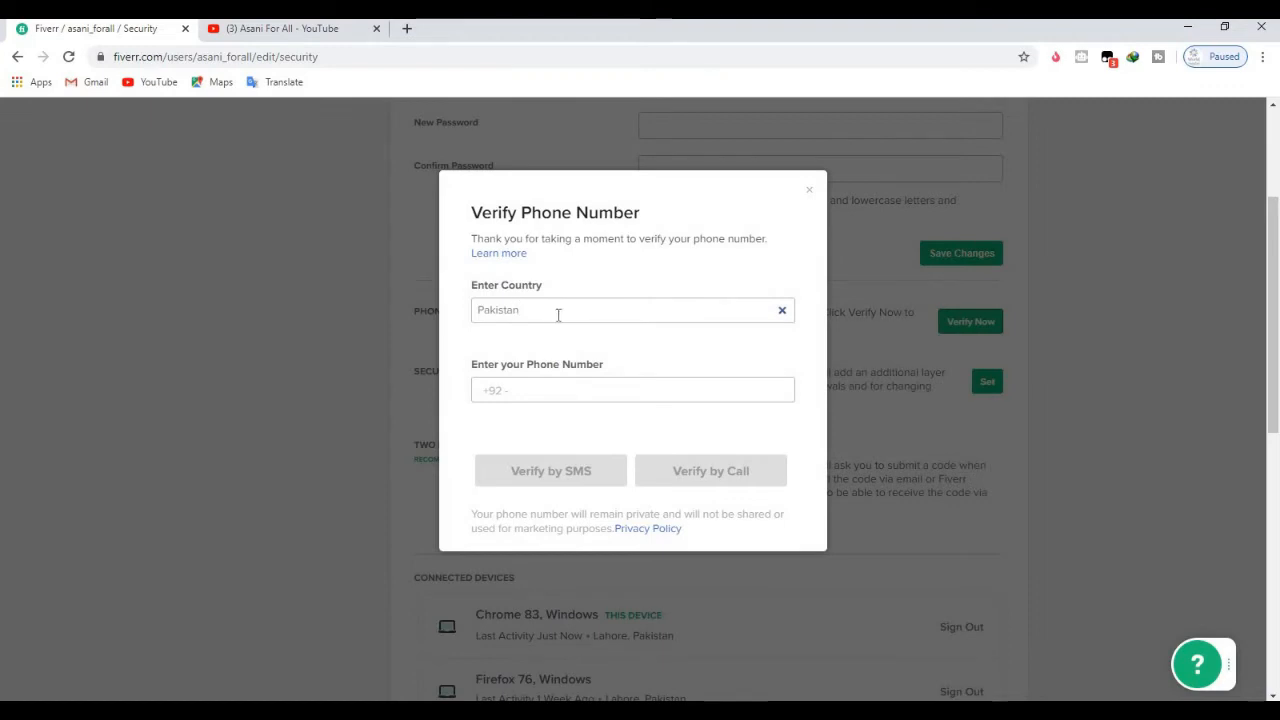
left_click(563, 396)
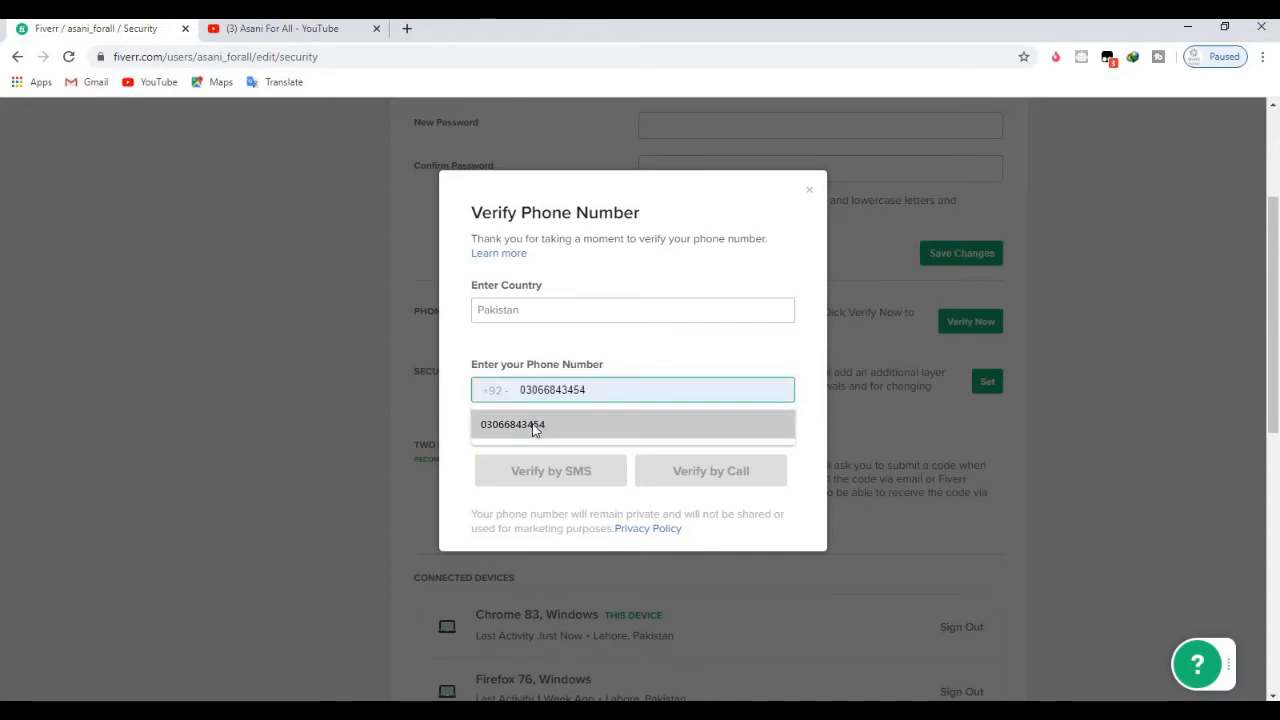
left_click(533, 424)
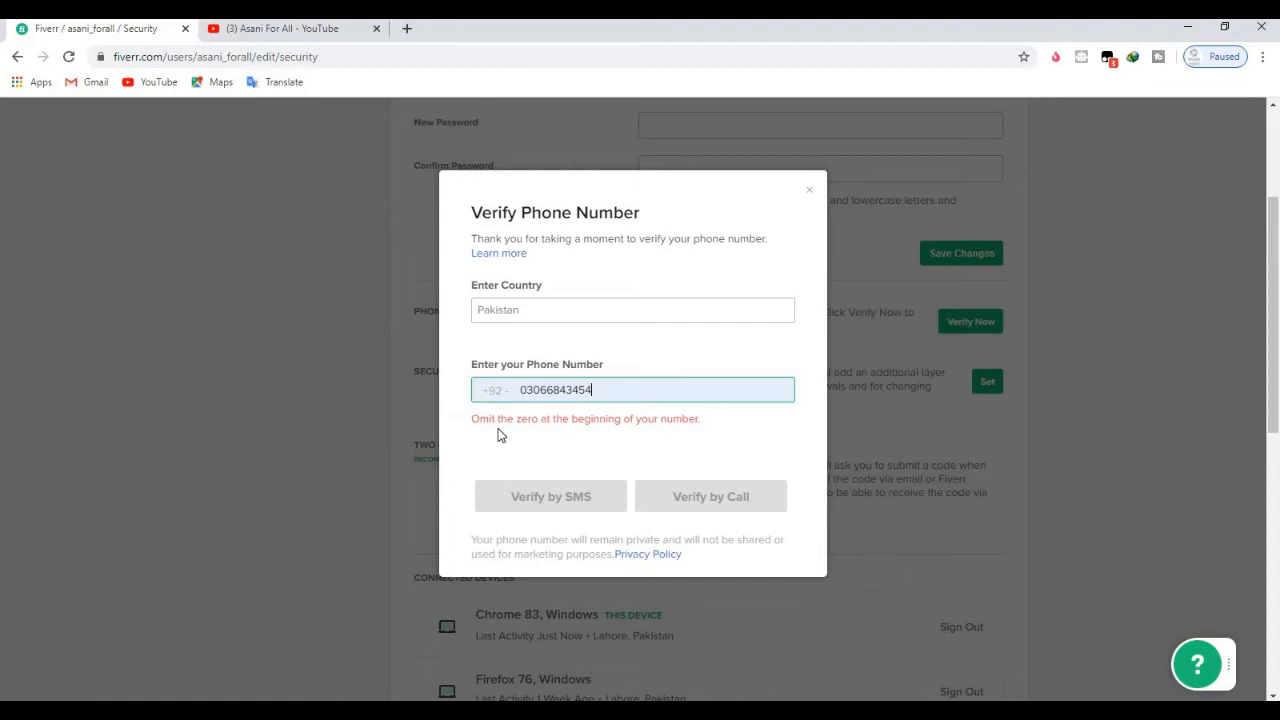
left_click(526, 390)
key("BackSpace")
left_click(565, 472)
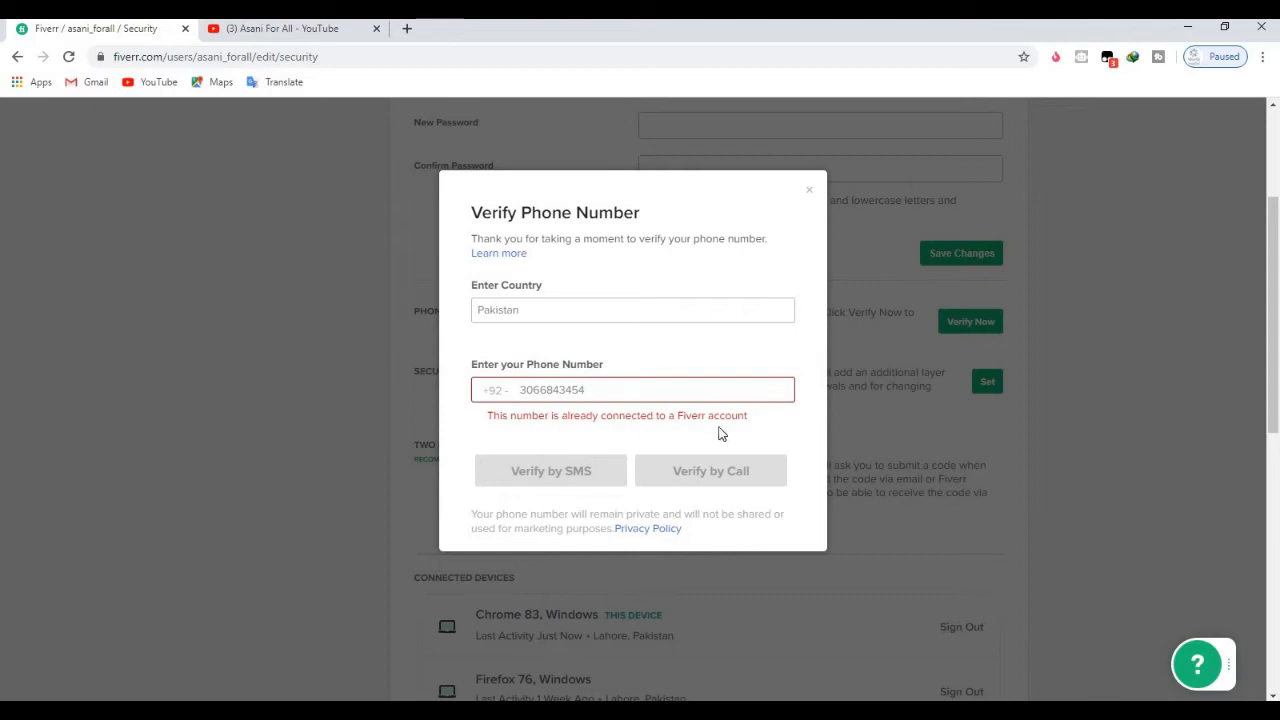
left_click(617, 385)
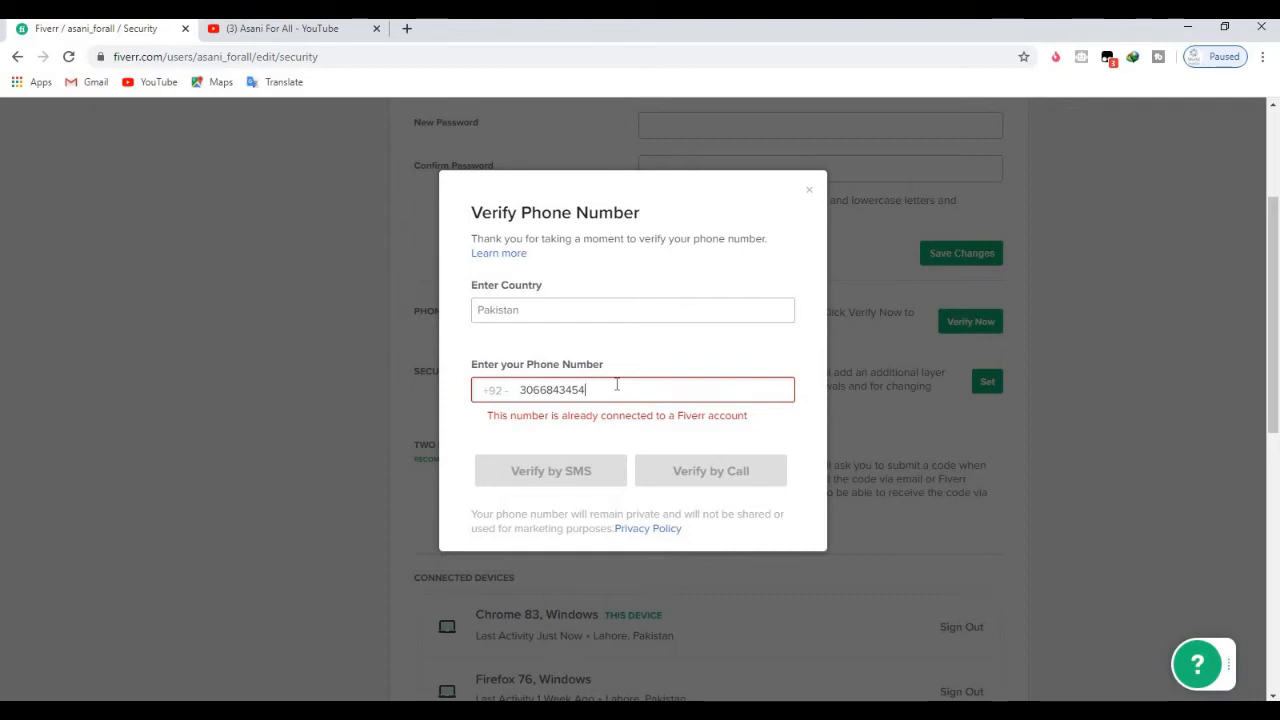
key("BackSpace")
key("BackSpace")
key("BackSpace")
key("BackSpace")
key("BackSpace")
key("BackSpace")
key("BackSpace")
key("BackSpace")
key("BackSpace")
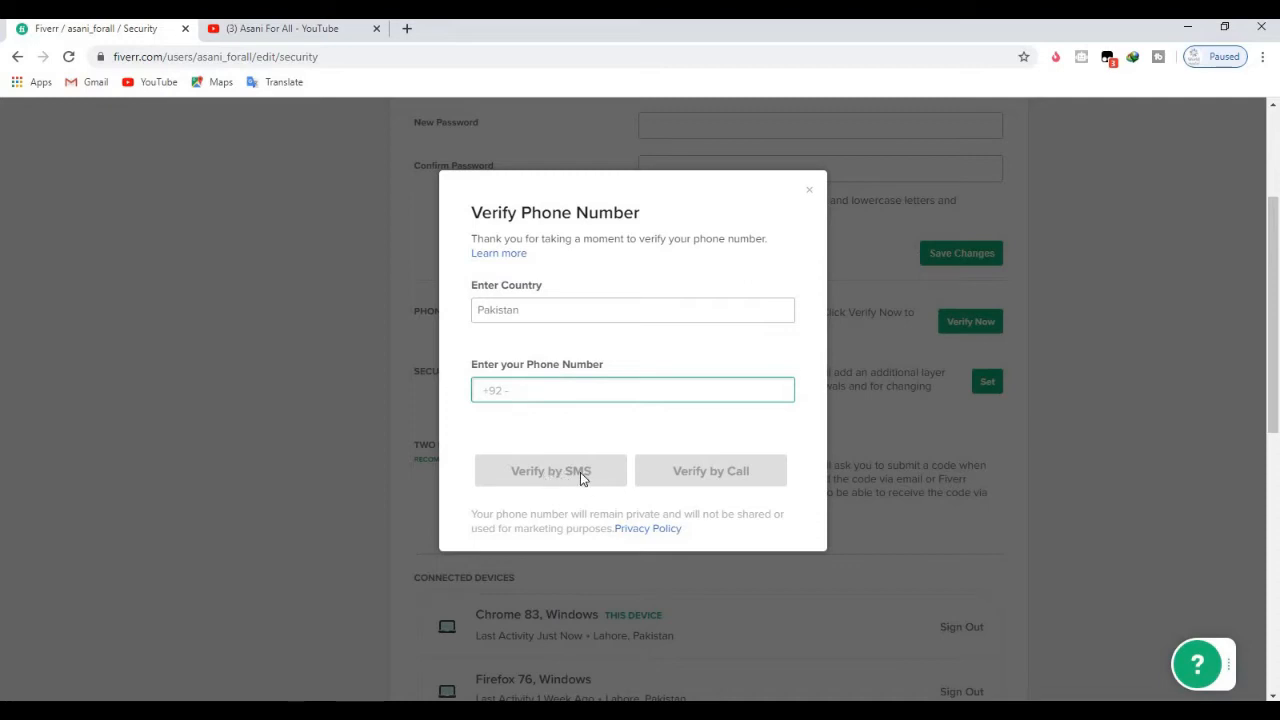
left_click(809, 190)
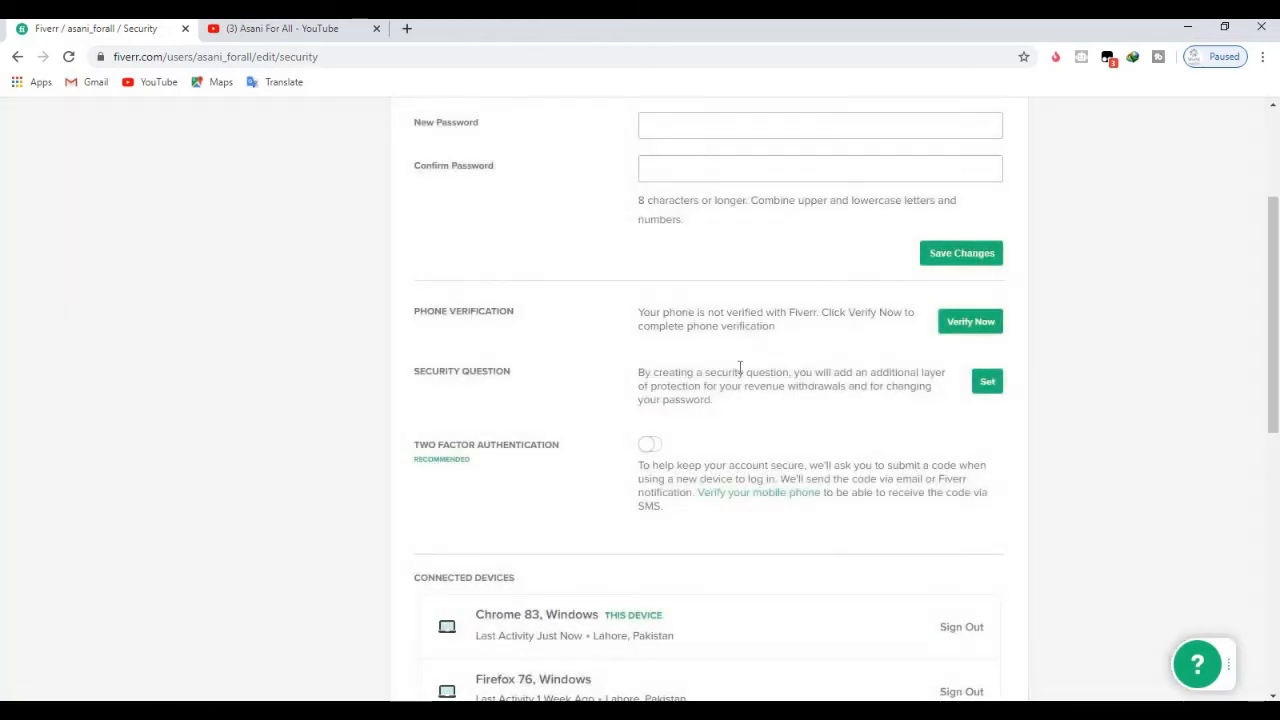
Choose the elementary school security question, enter the security answer, and submit it.
left_click(988, 384)
left_click(928, 378)
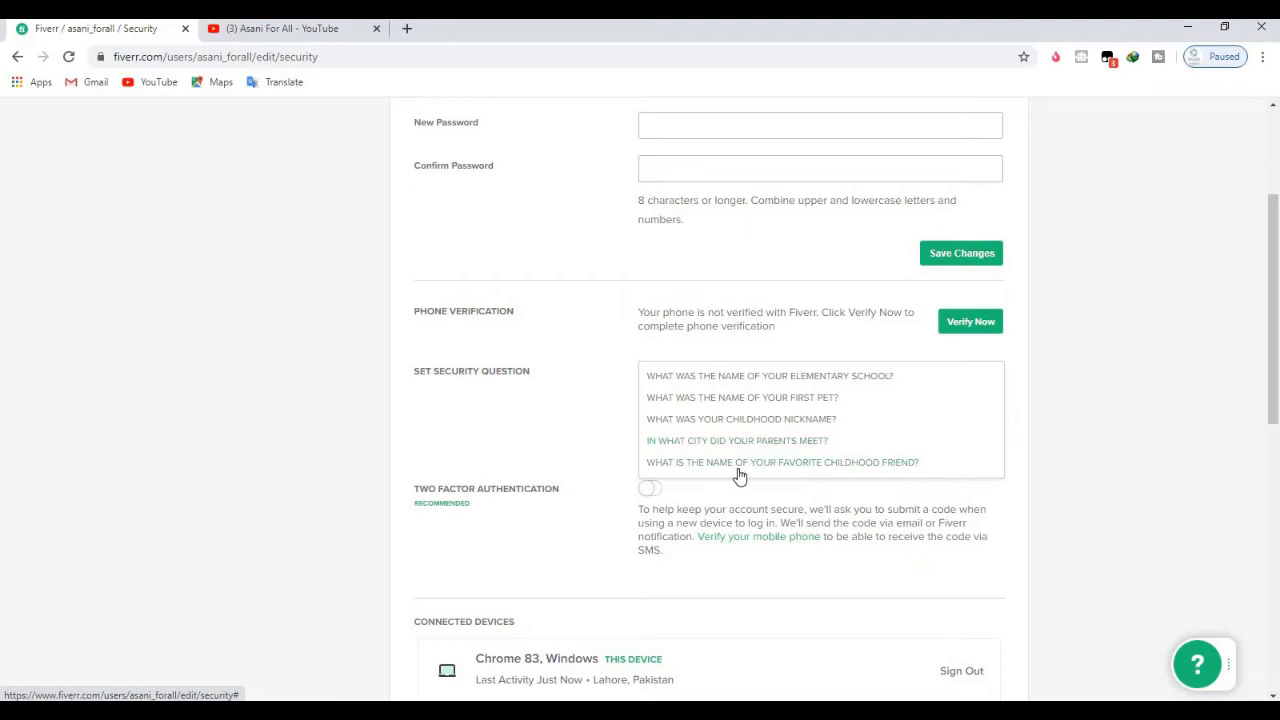
left_click(770, 376)
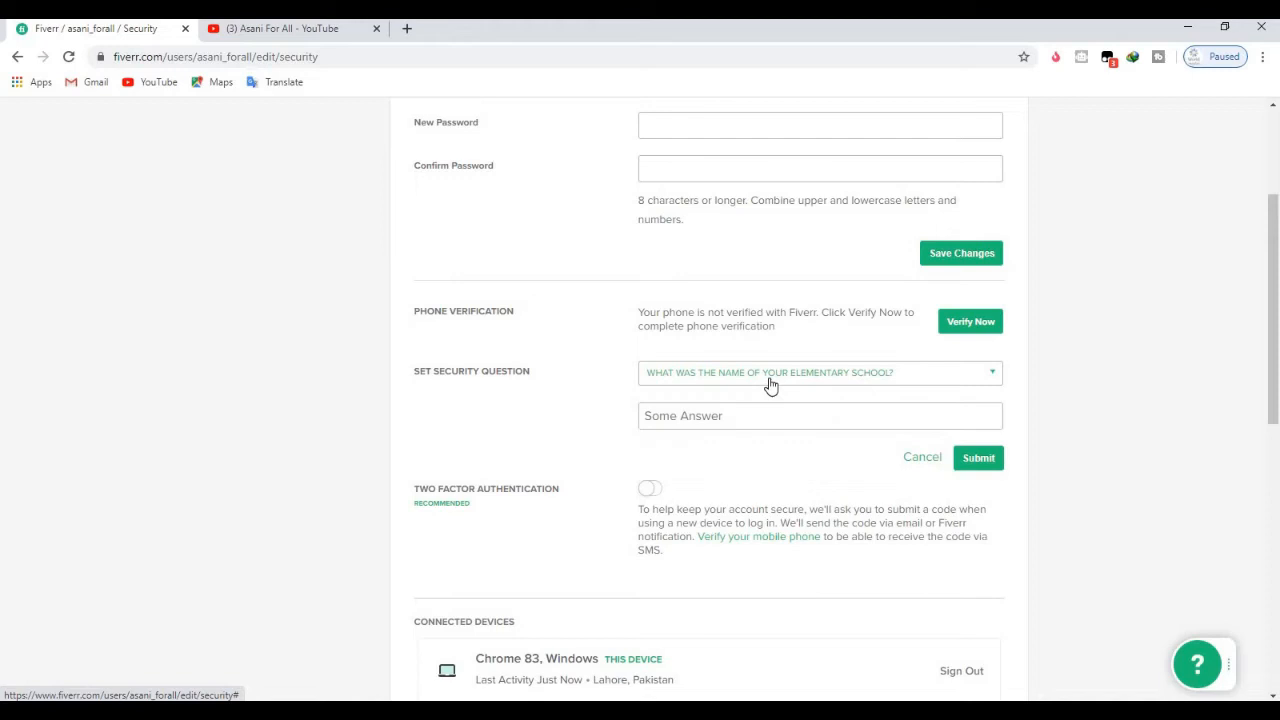
left_click(737, 417)
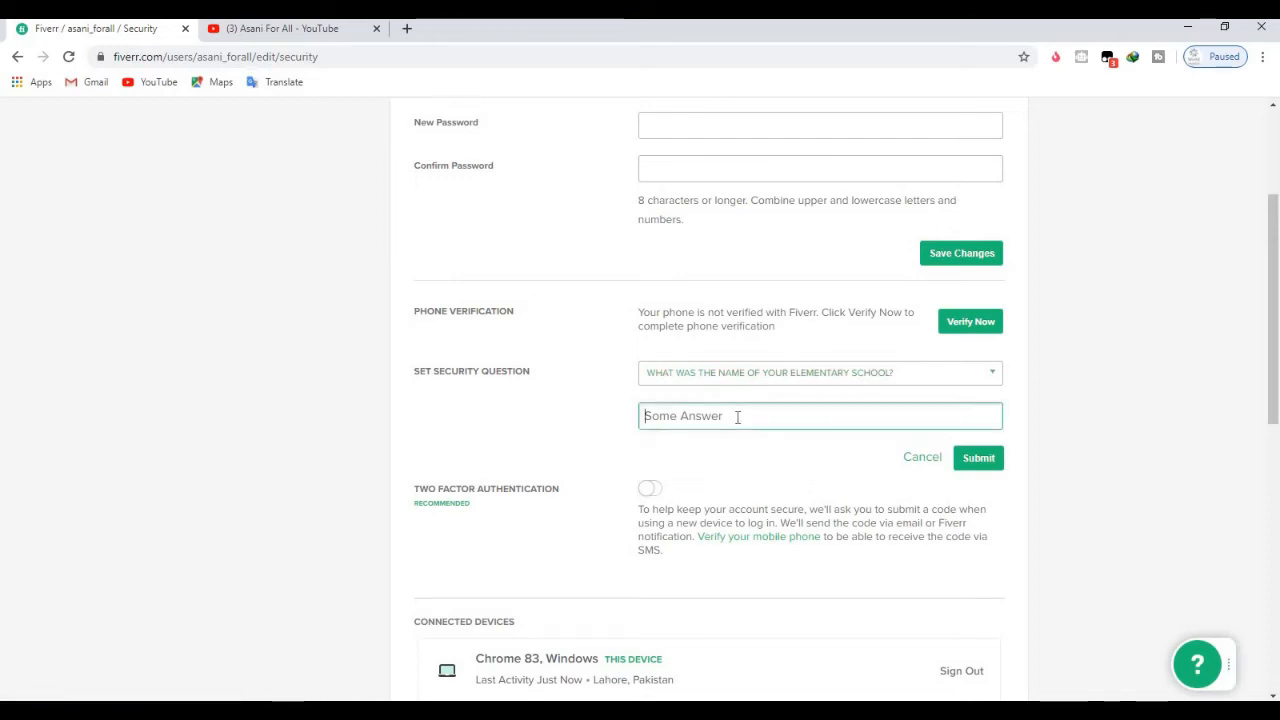
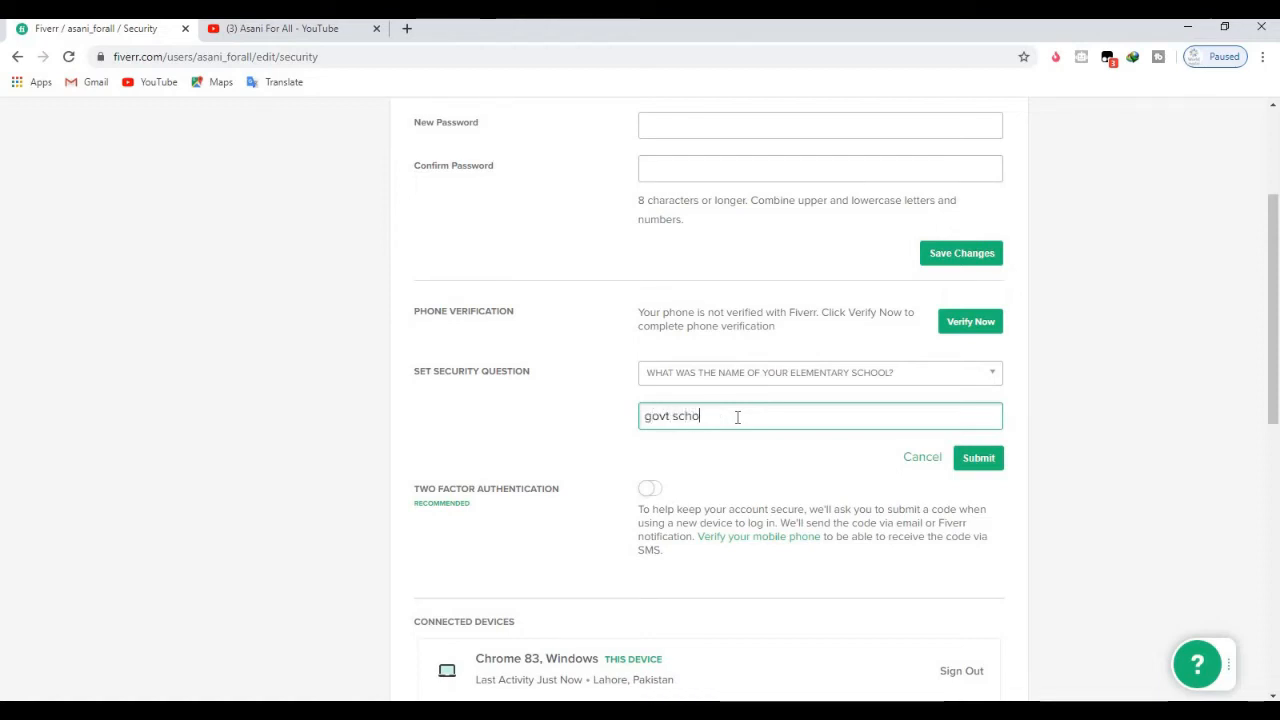
left_click(976, 456)
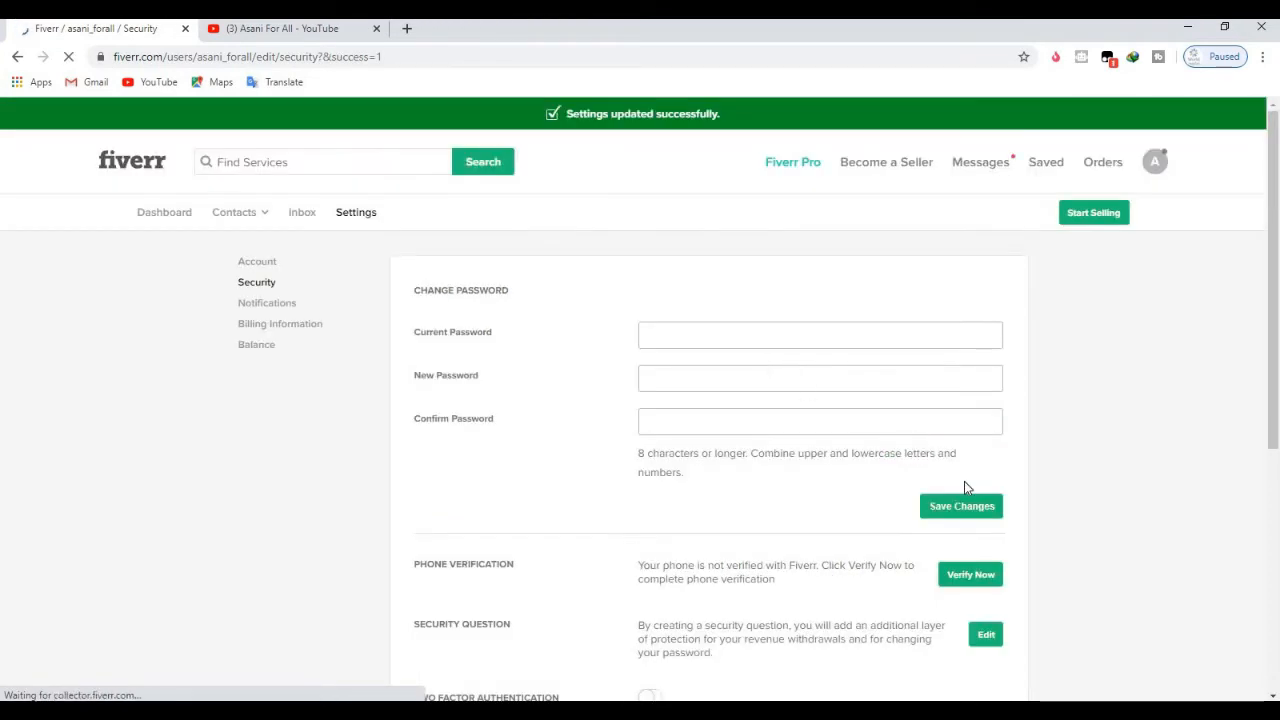
scroll(1277, 365, "down", 2)
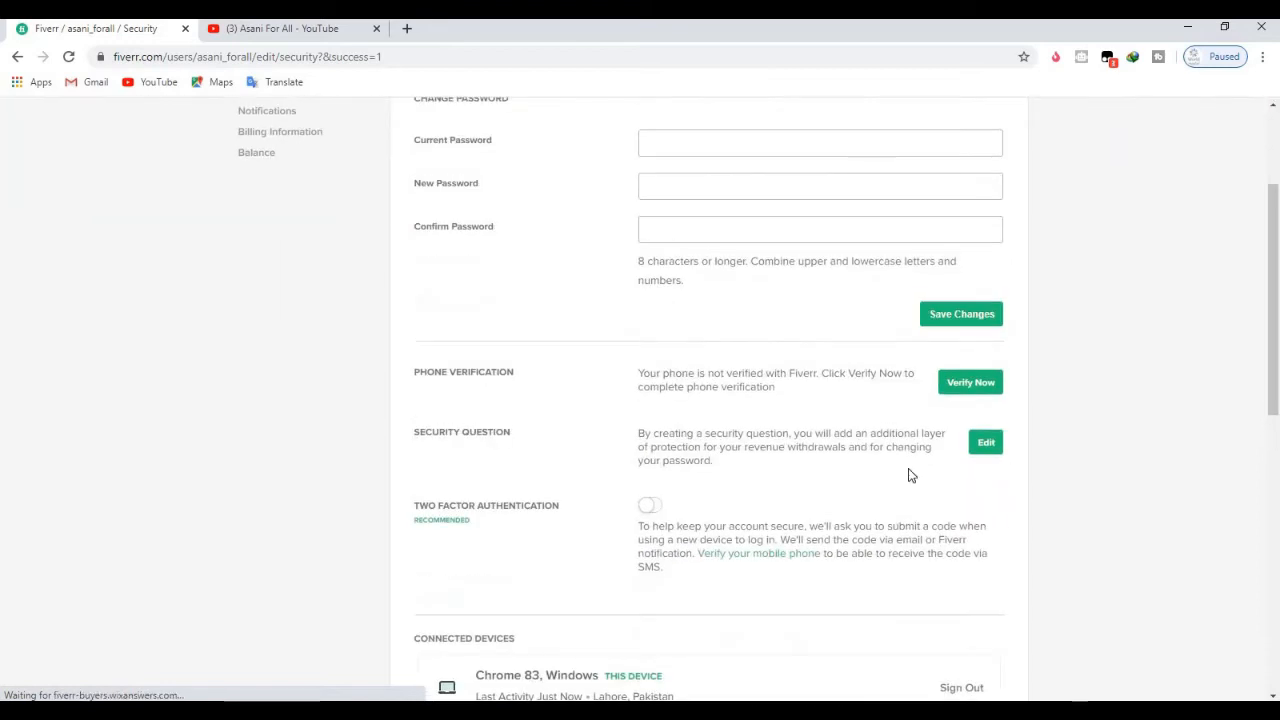
Reopen phone verification and enter the new Pakistani phone number.
left_click(974, 386)
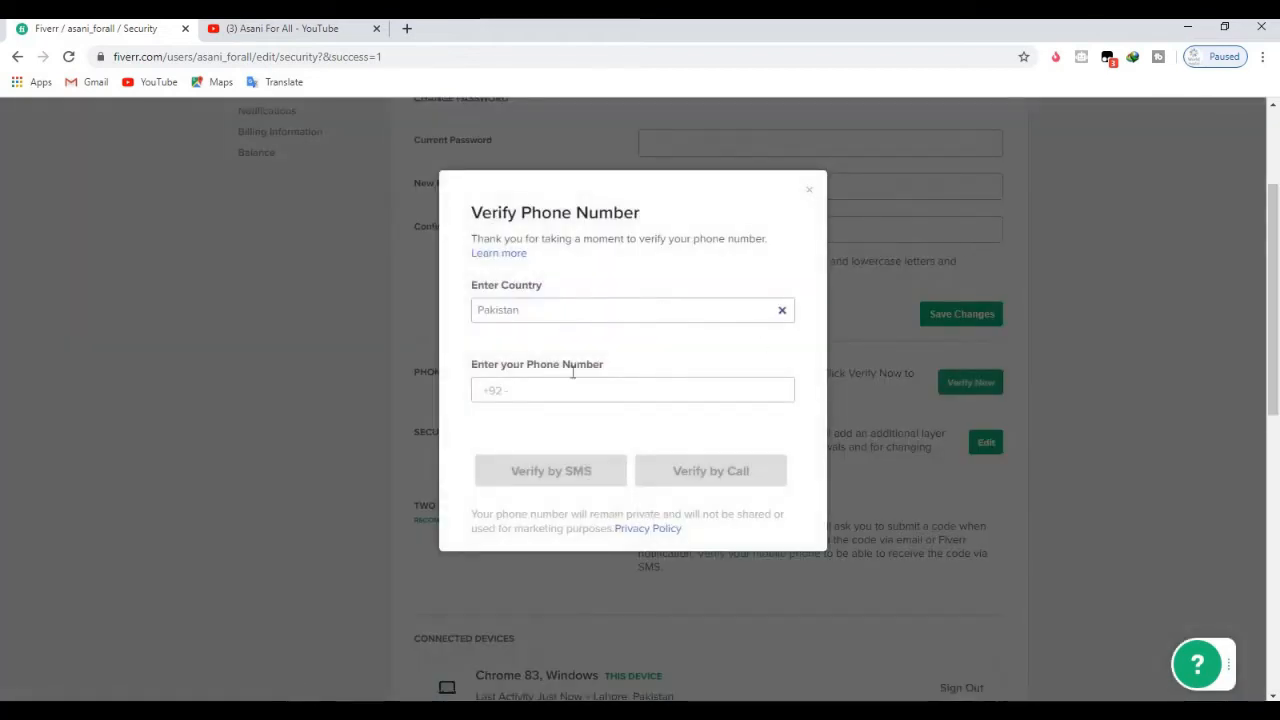
left_click(568, 390)
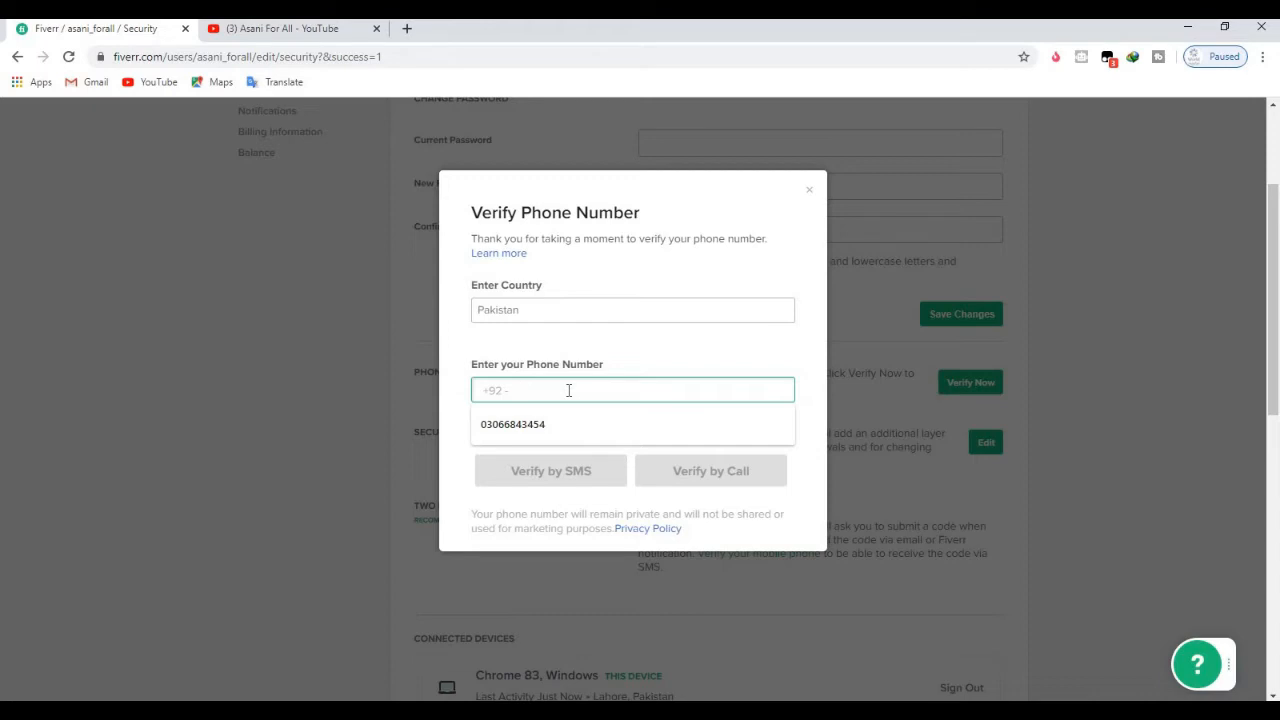
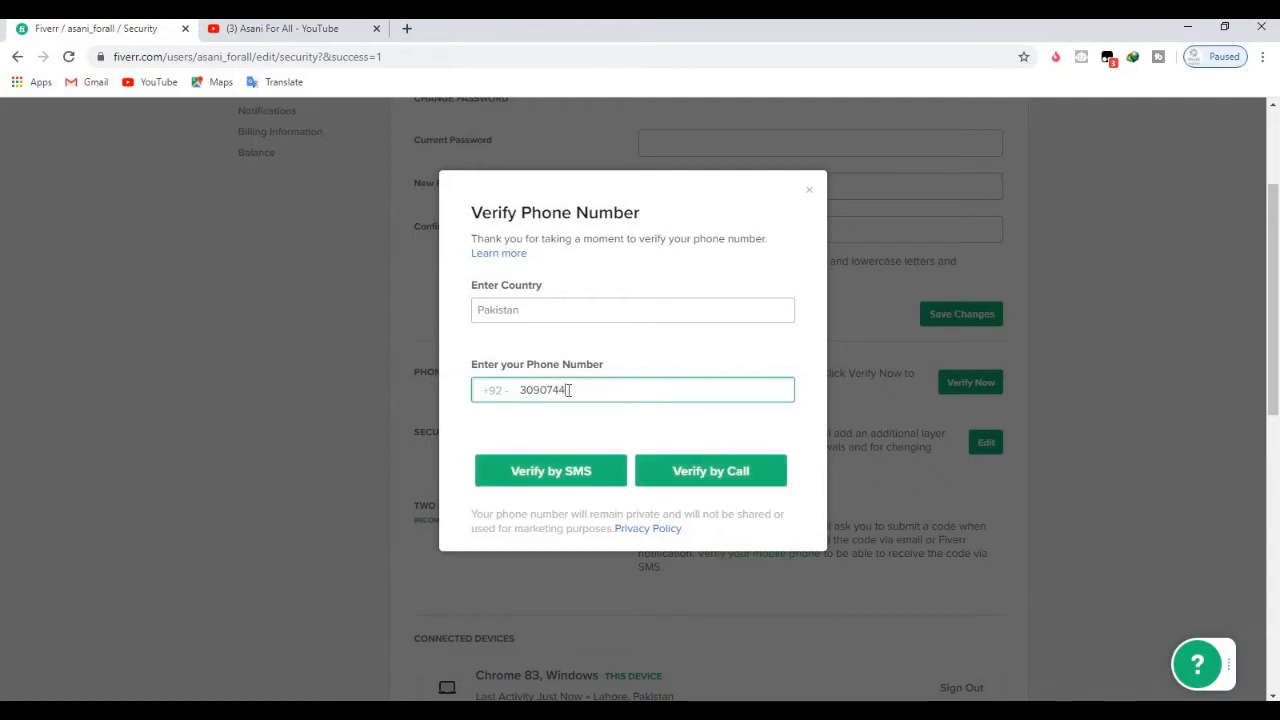
Verify the phone number via SMS by submitting the 4-digit code and confirming.
left_click(550, 470)
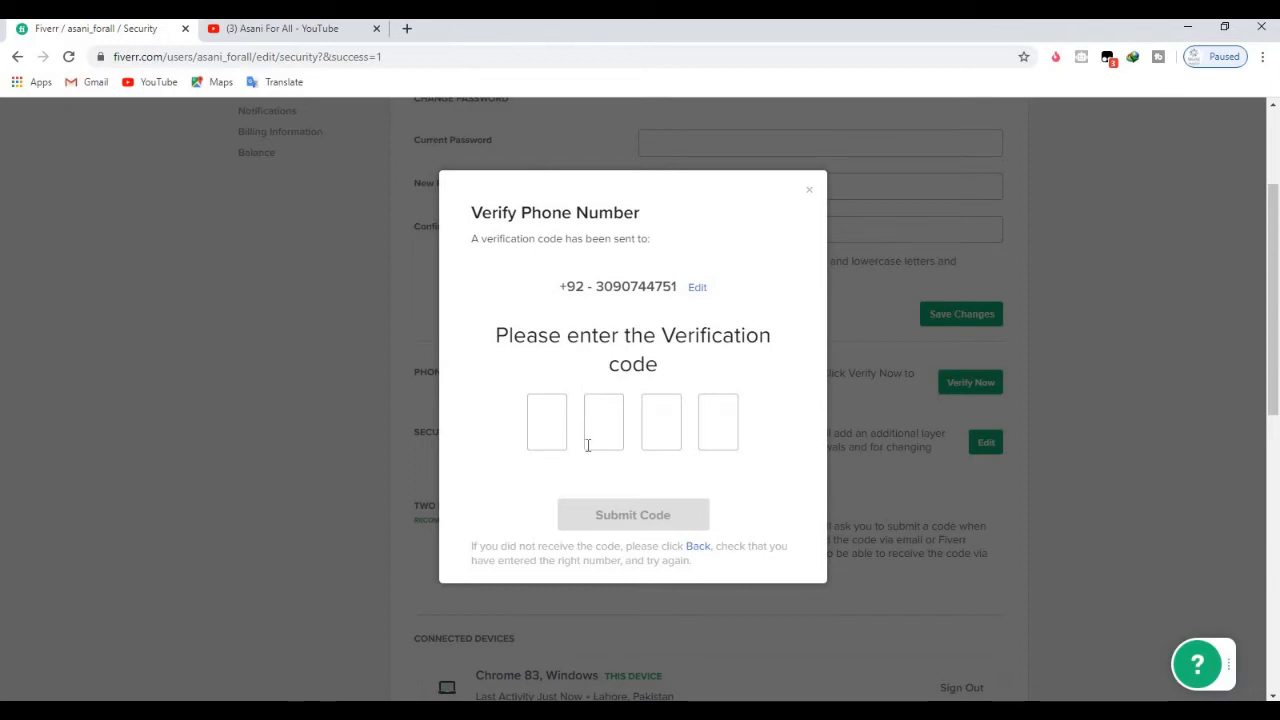
left_click(545, 414)
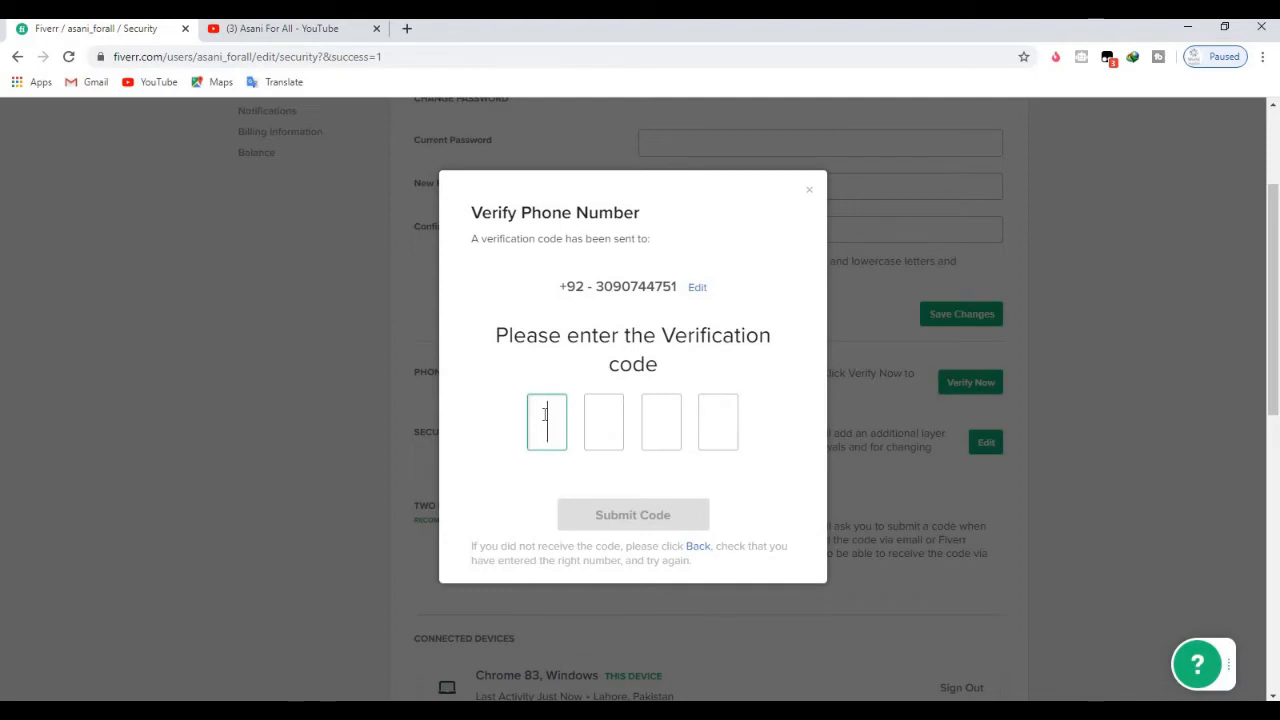
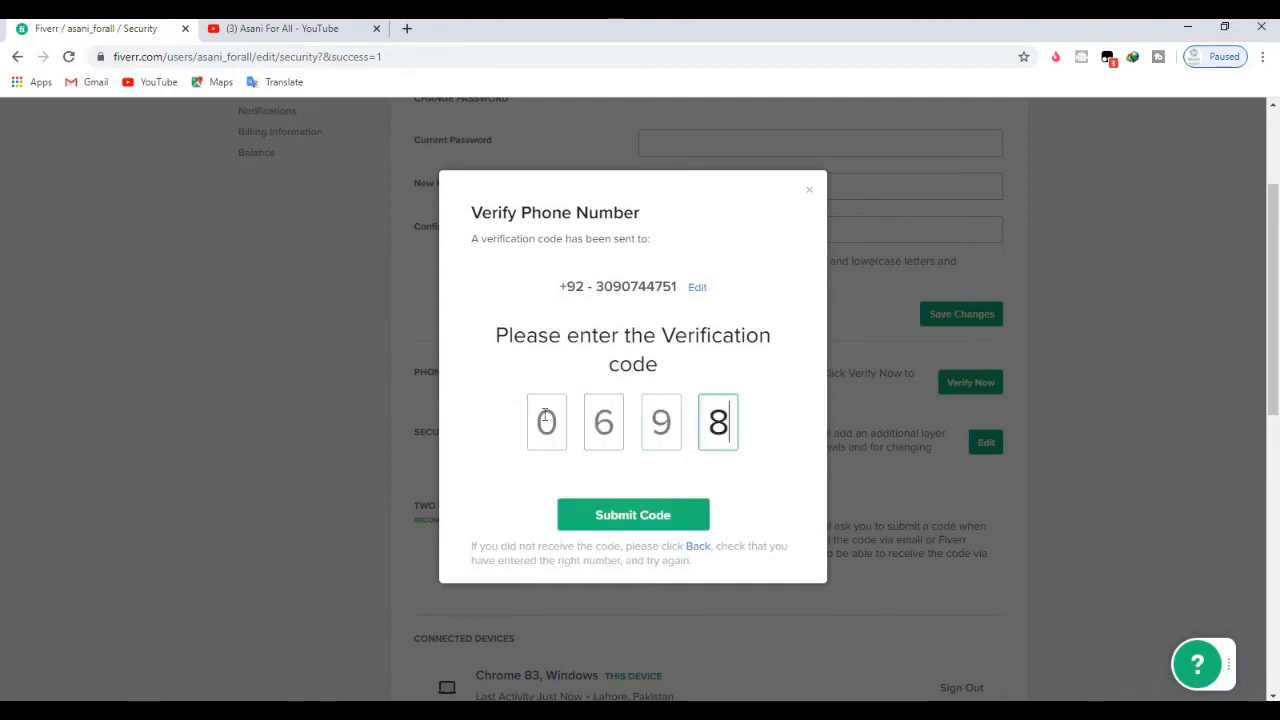
left_click(652, 516)
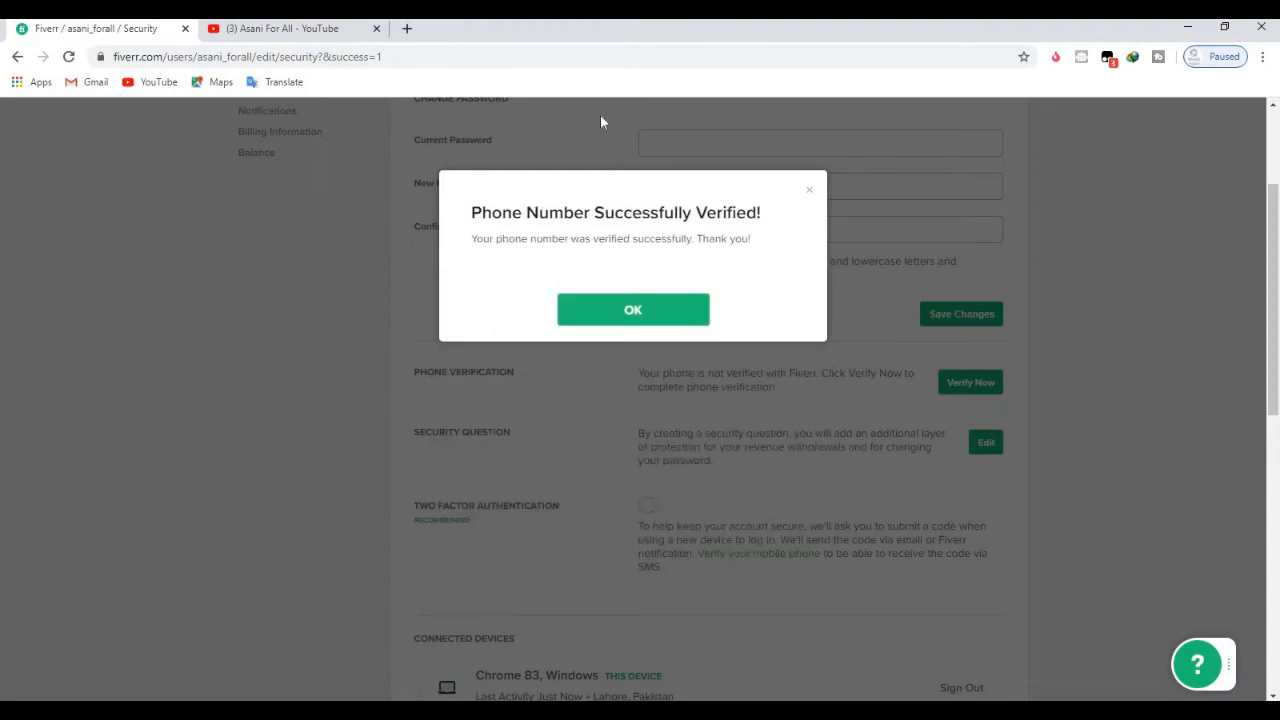
left_click(620, 314)
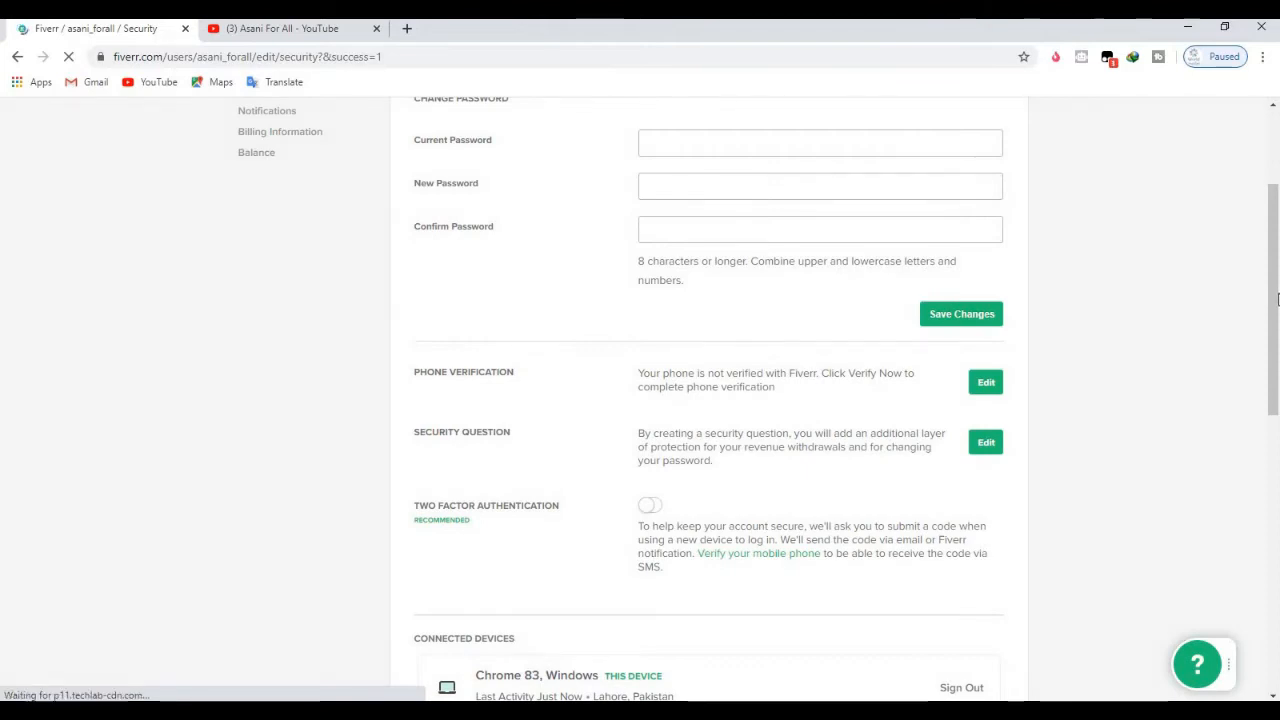
left_click_drag(1272, 383, 1270, 220)
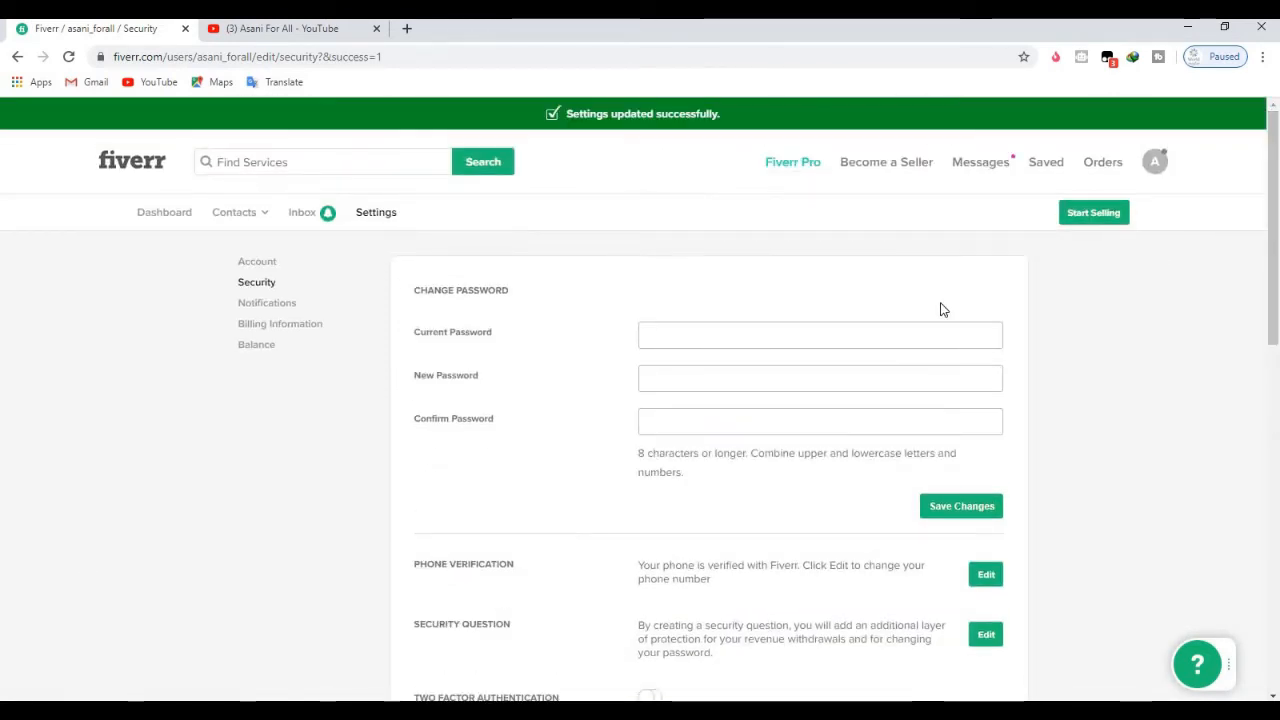
From the dashboard, open the Work Your Way start-selling page via the start-selling to-do.
left_click(1160, 167)
left_click(1037, 237)
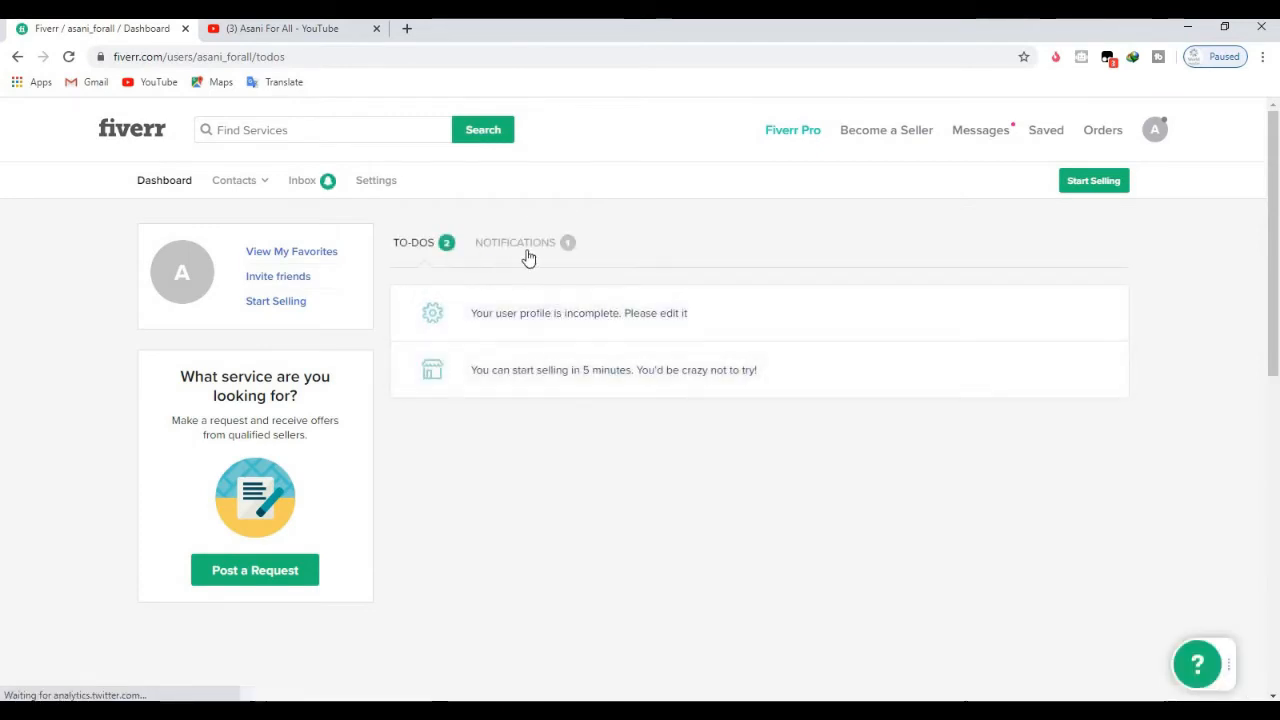
mouse_move(517, 326)
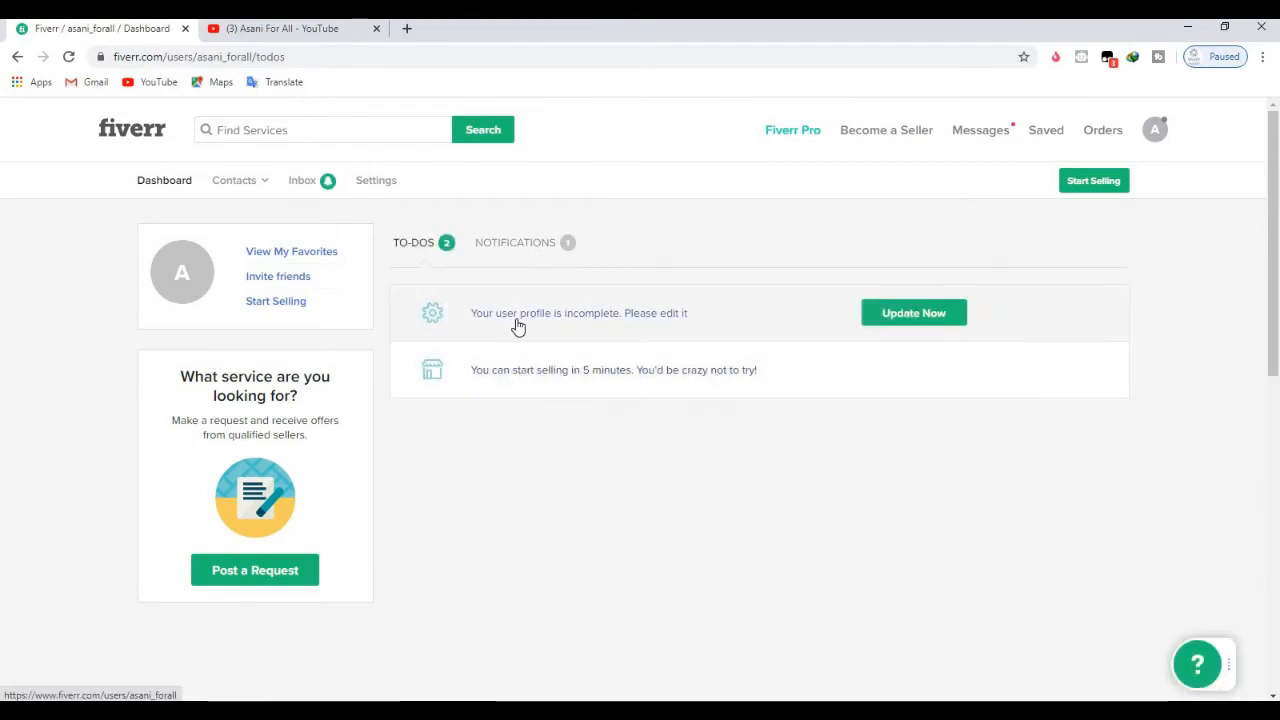
mouse_move(542, 377)
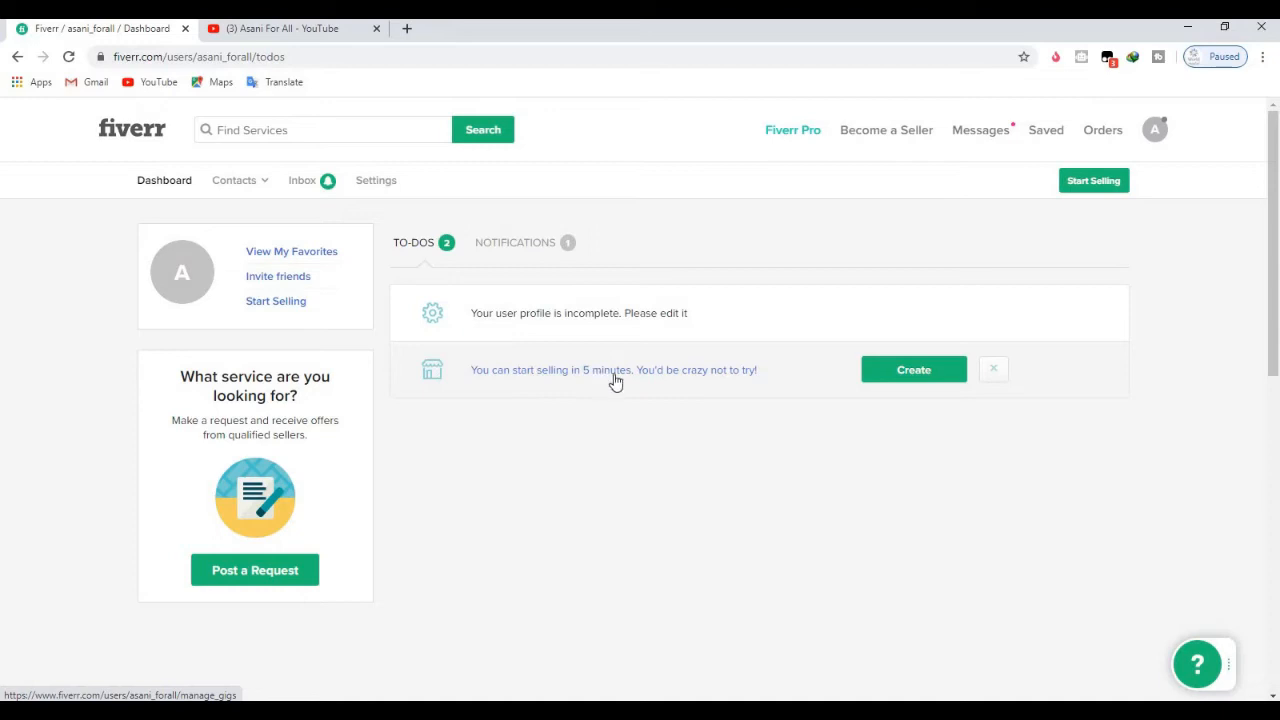
left_click(902, 376)
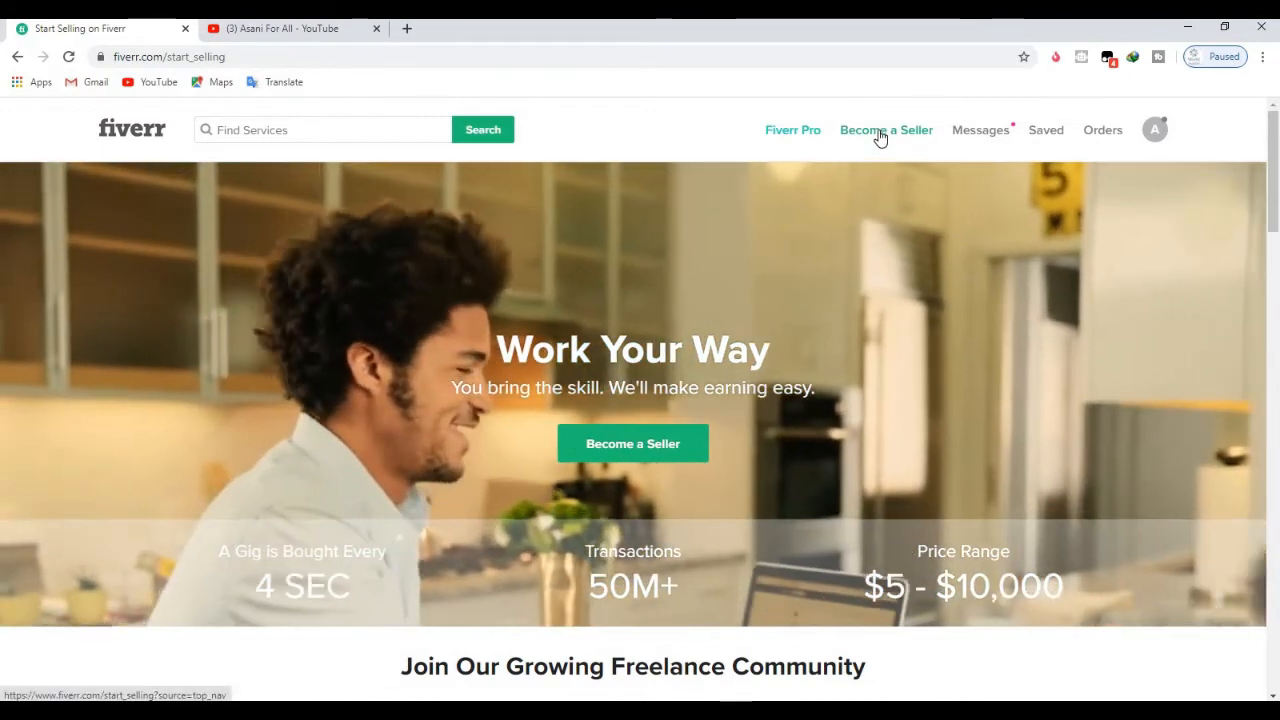
left_click(880, 136)
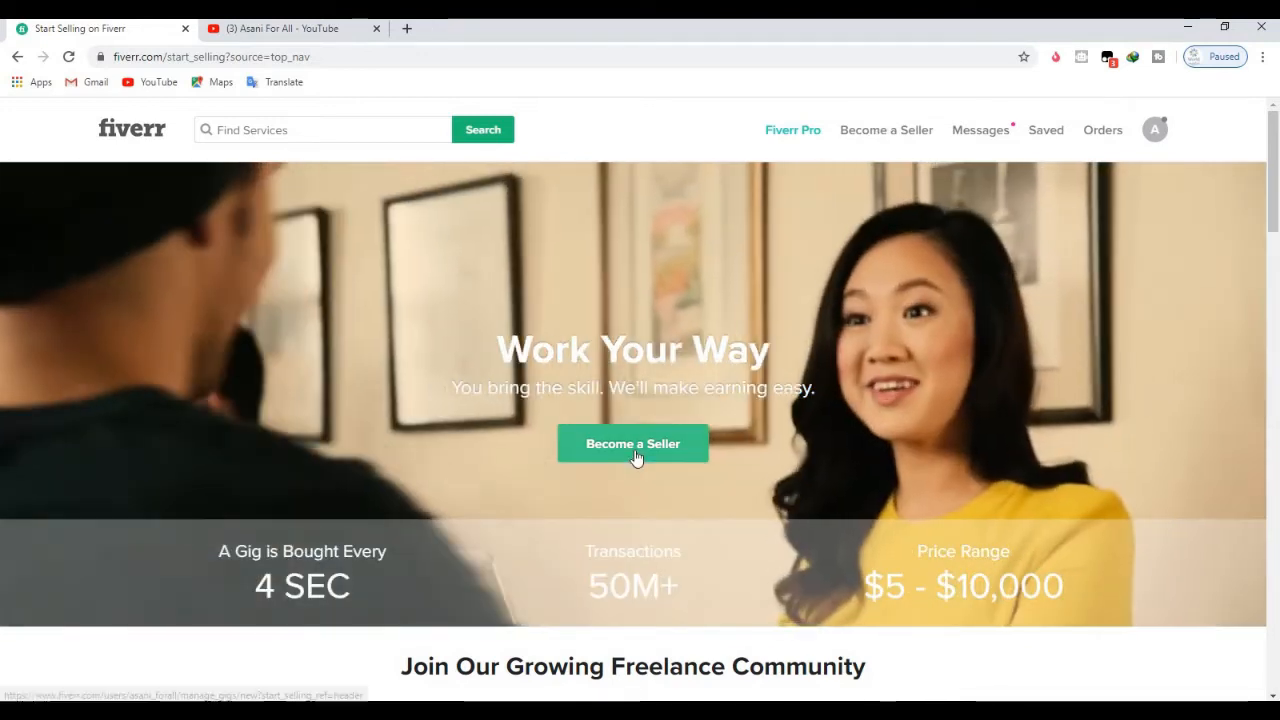
Become a Seller and continue past the overview, profile tips and things-to-avoid pages to Personal Info.
left_click(636, 456)
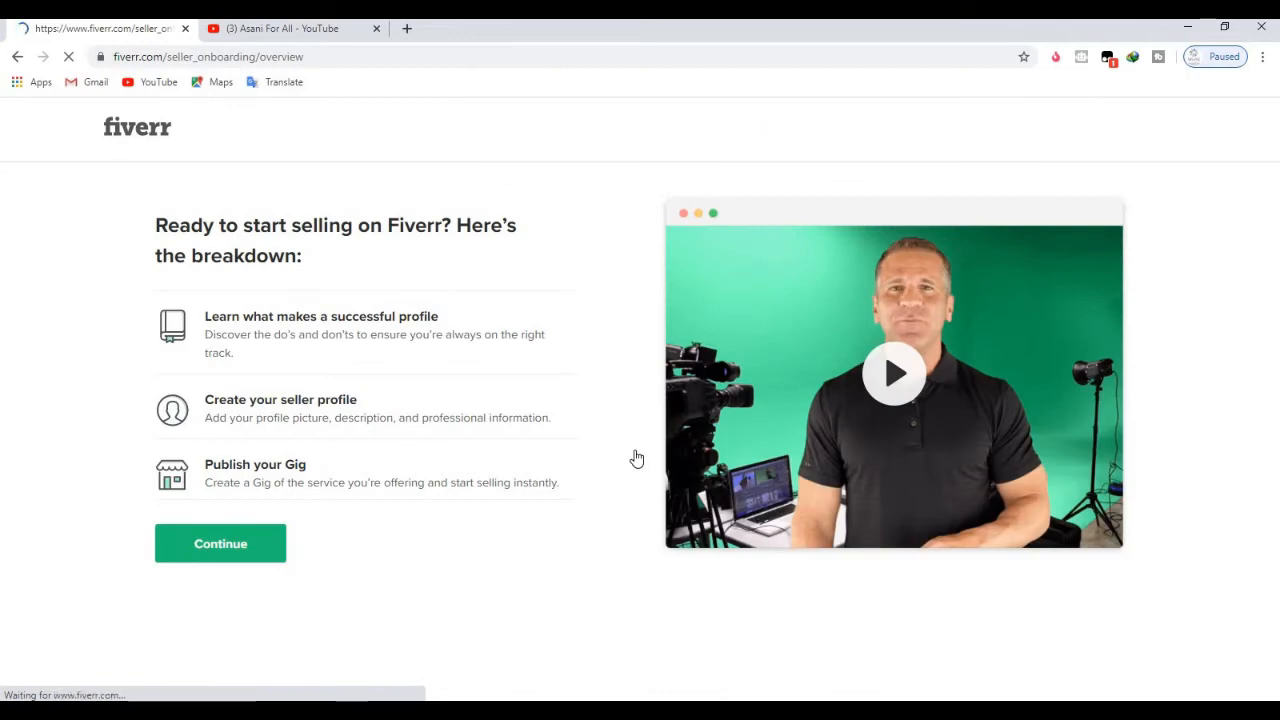
left_click(245, 549)
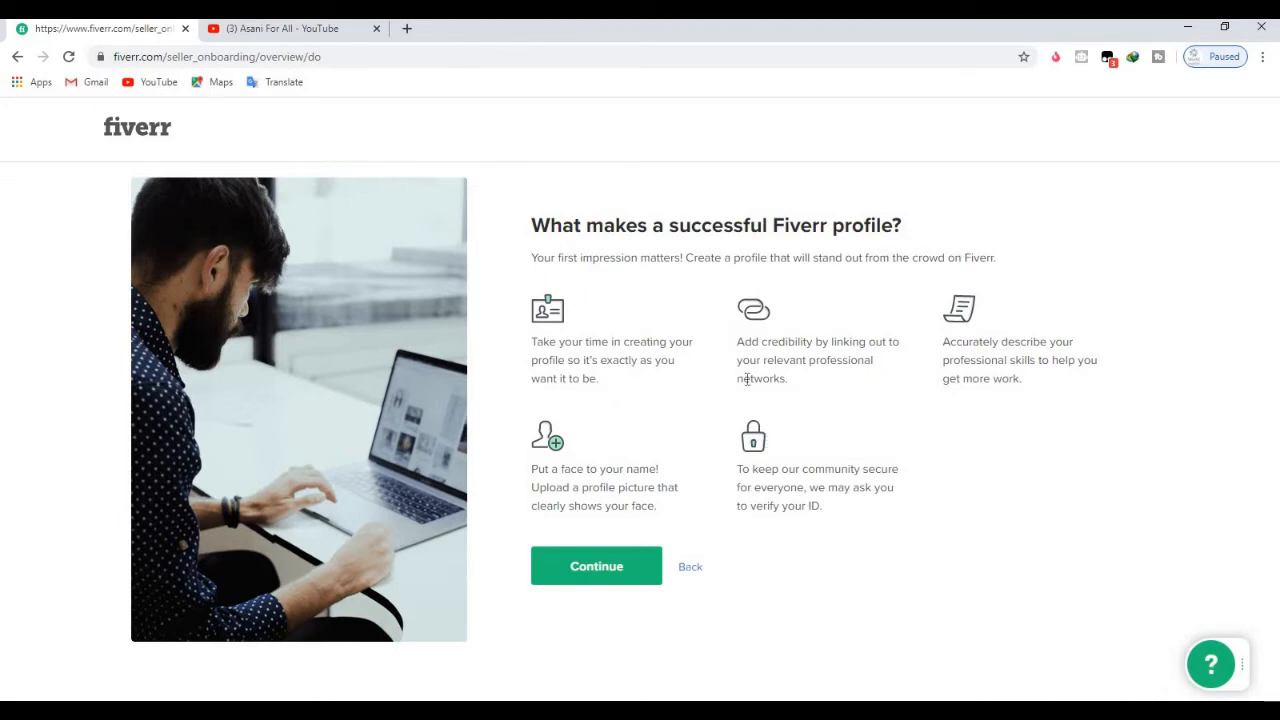
left_click(599, 582)
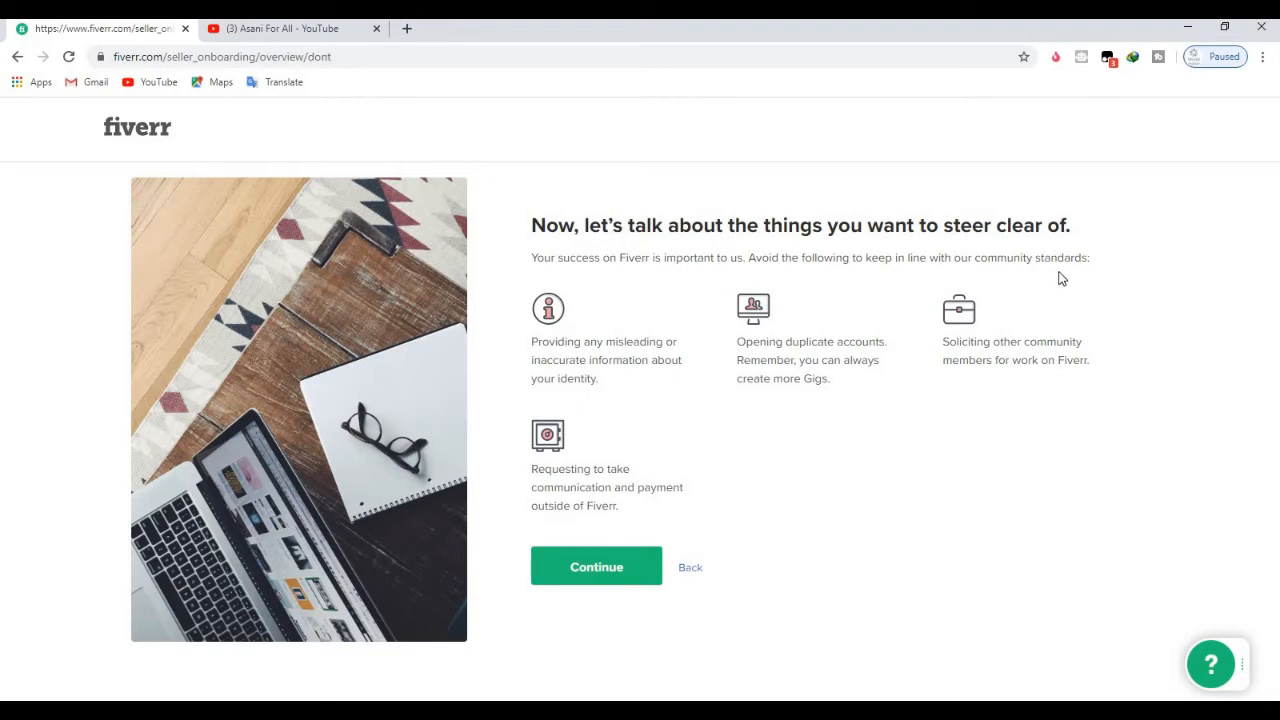
left_click(607, 567)
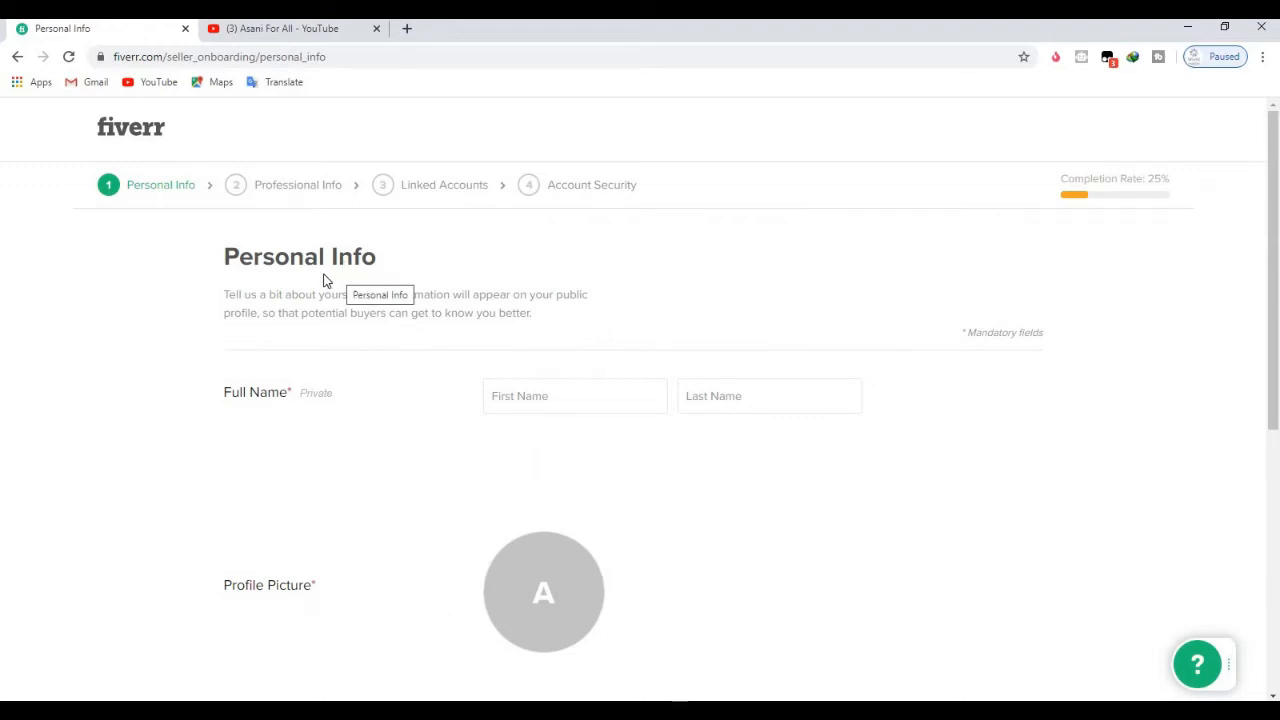
Enter the seller's first and last name, then open the profile picture upload dialog.
left_click(533, 398)
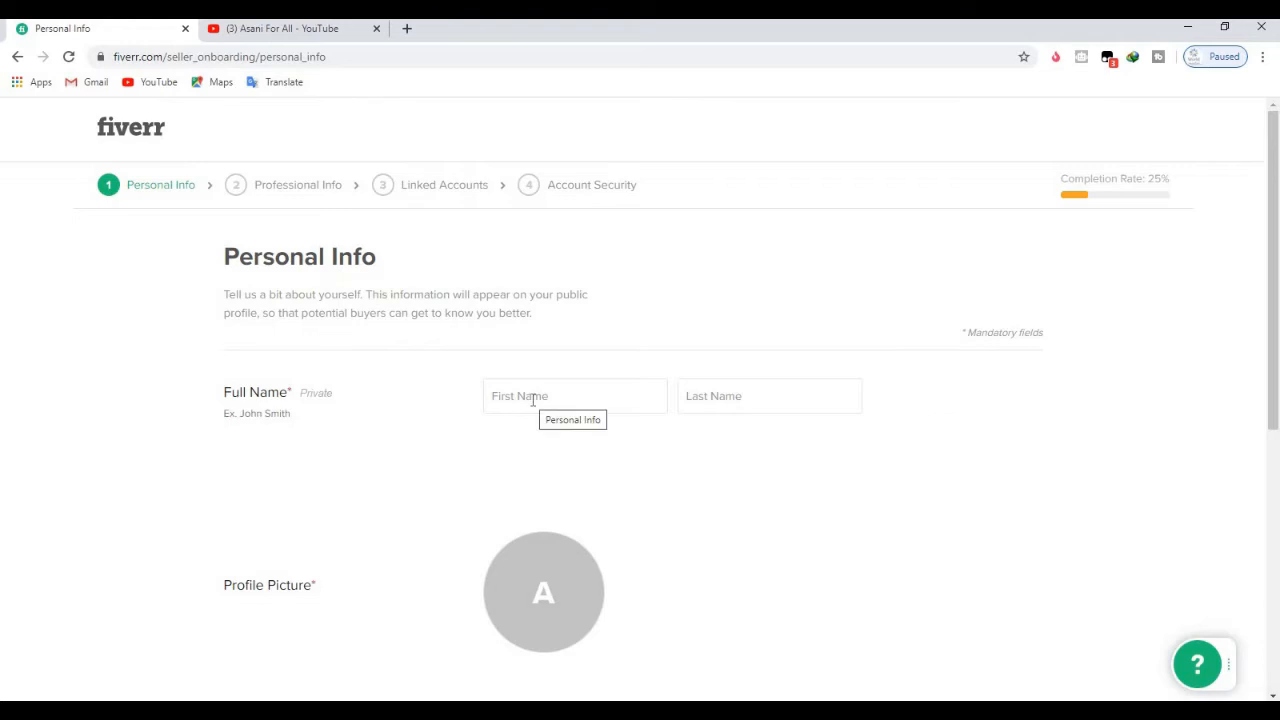
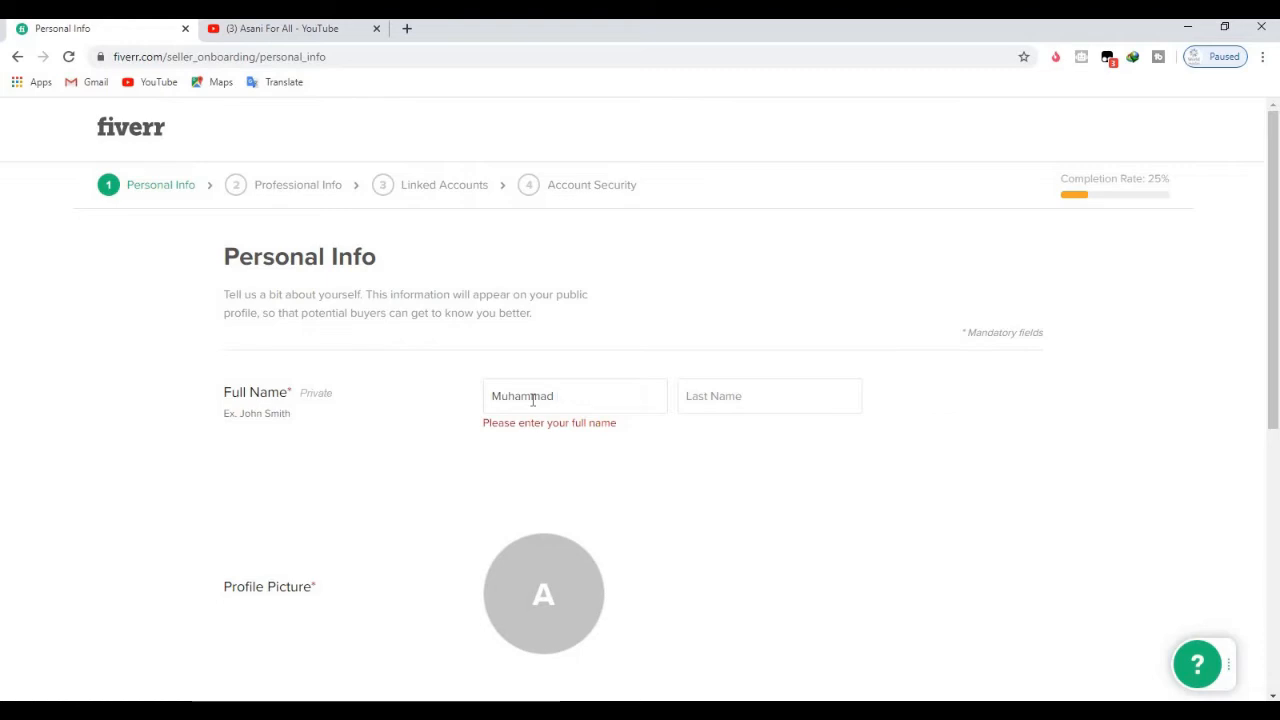
left_click(708, 398)
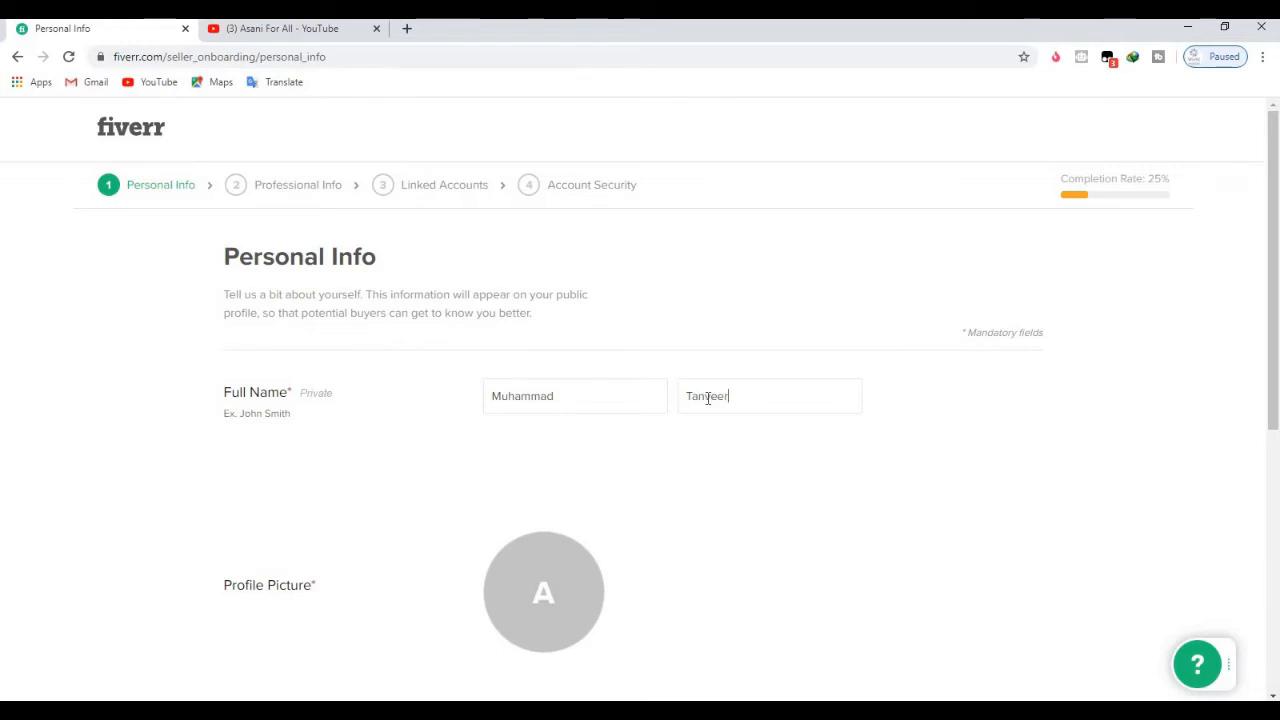
scroll(1278, 380, "down", 2)
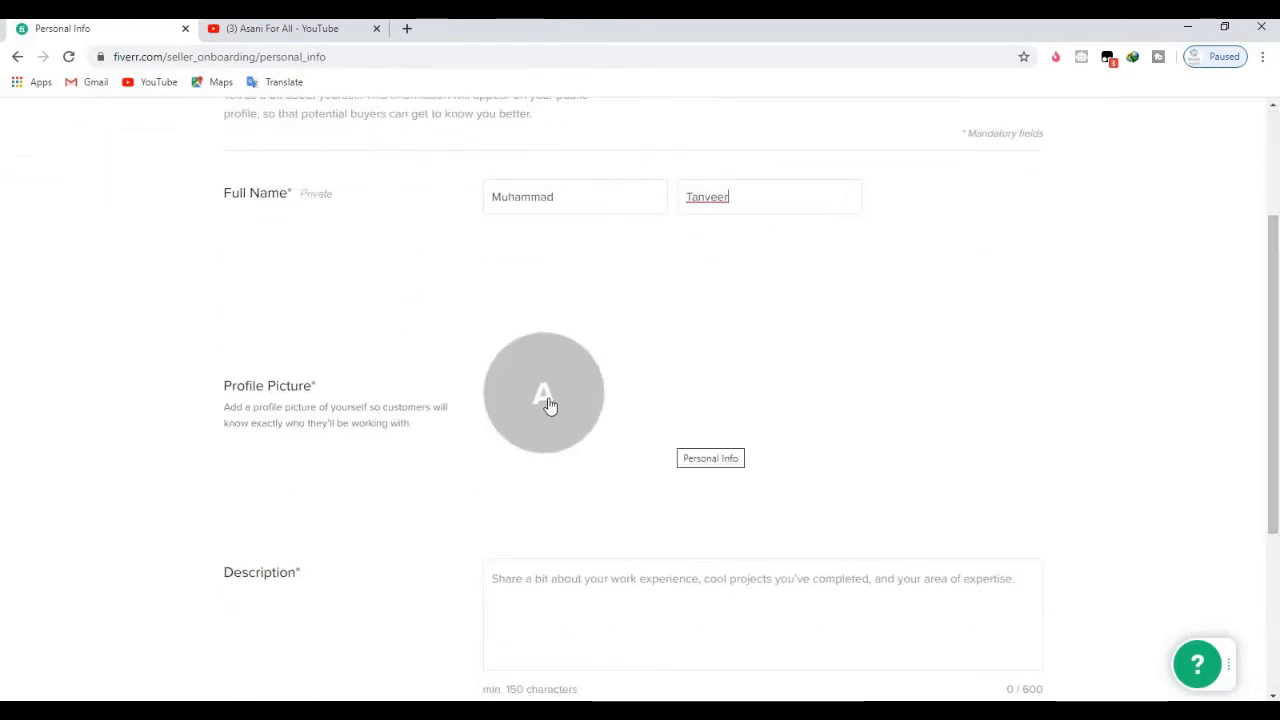
left_click(547, 403)
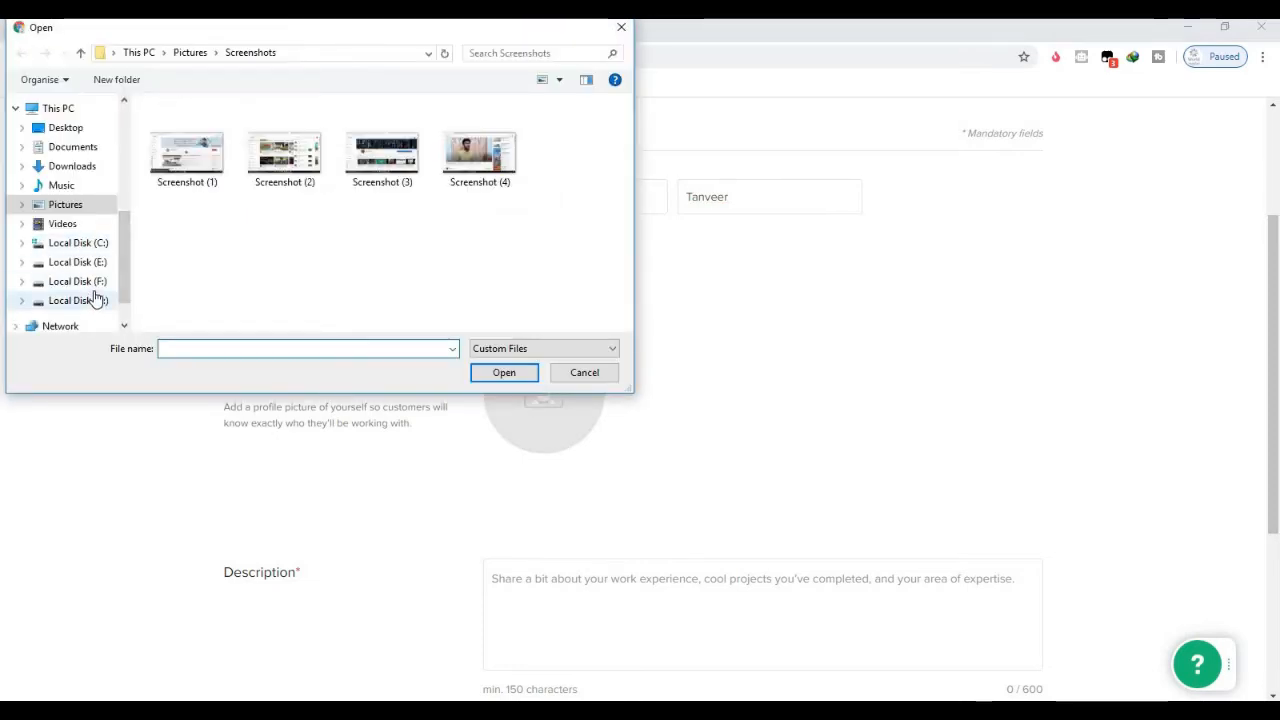
Use the white car image screenshot000 (14) from Pictures as the profile picture.
left_click(65, 205)
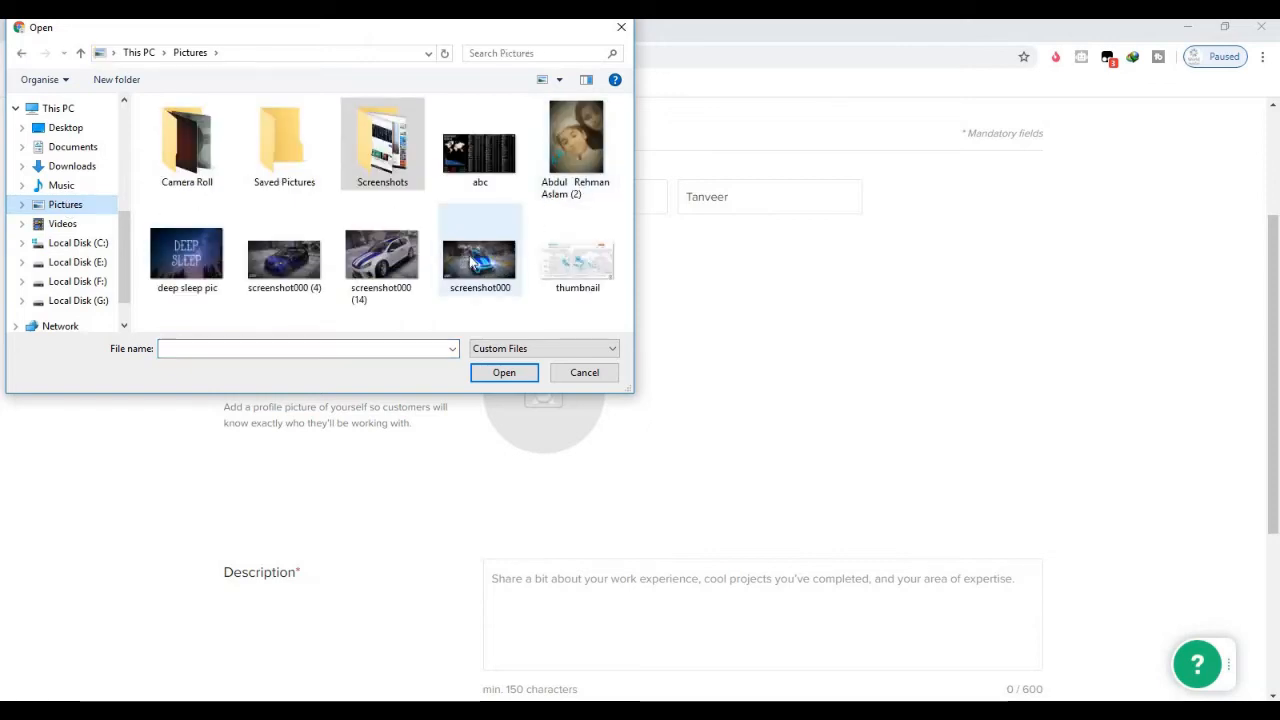
double_click(385, 258)
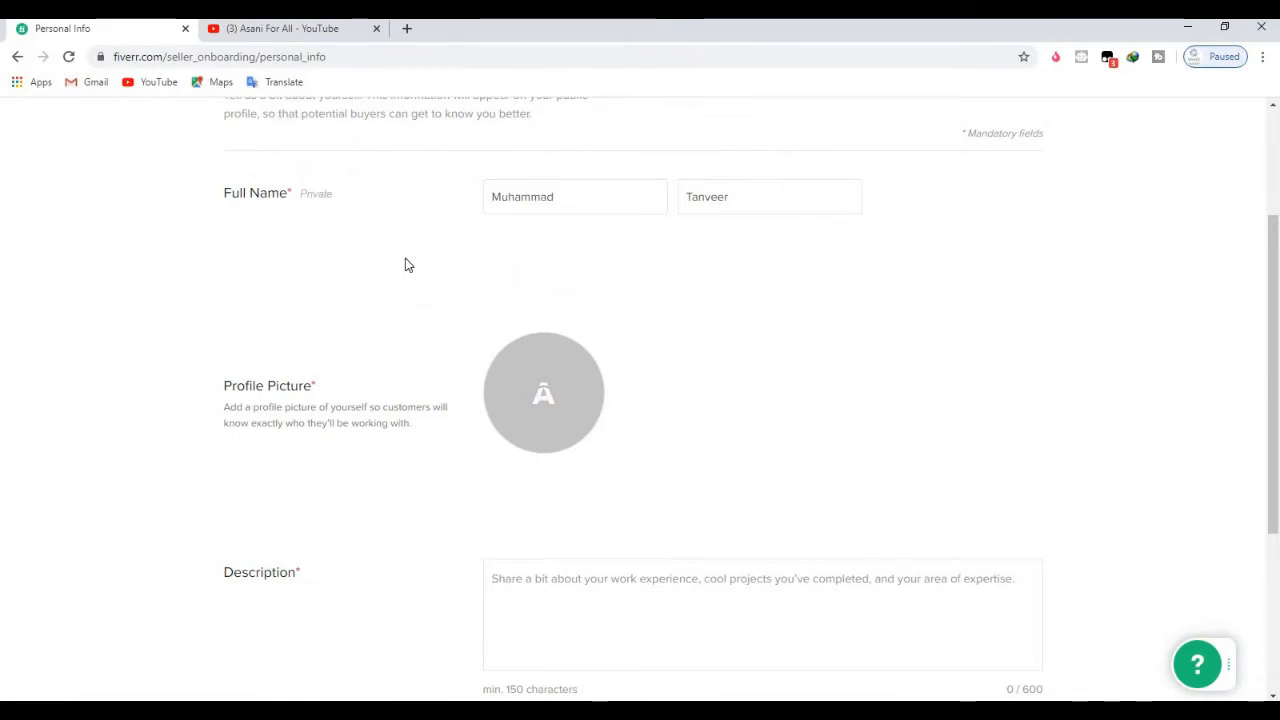
scroll(1058, 491, "down", 2)
left_click(582, 434)
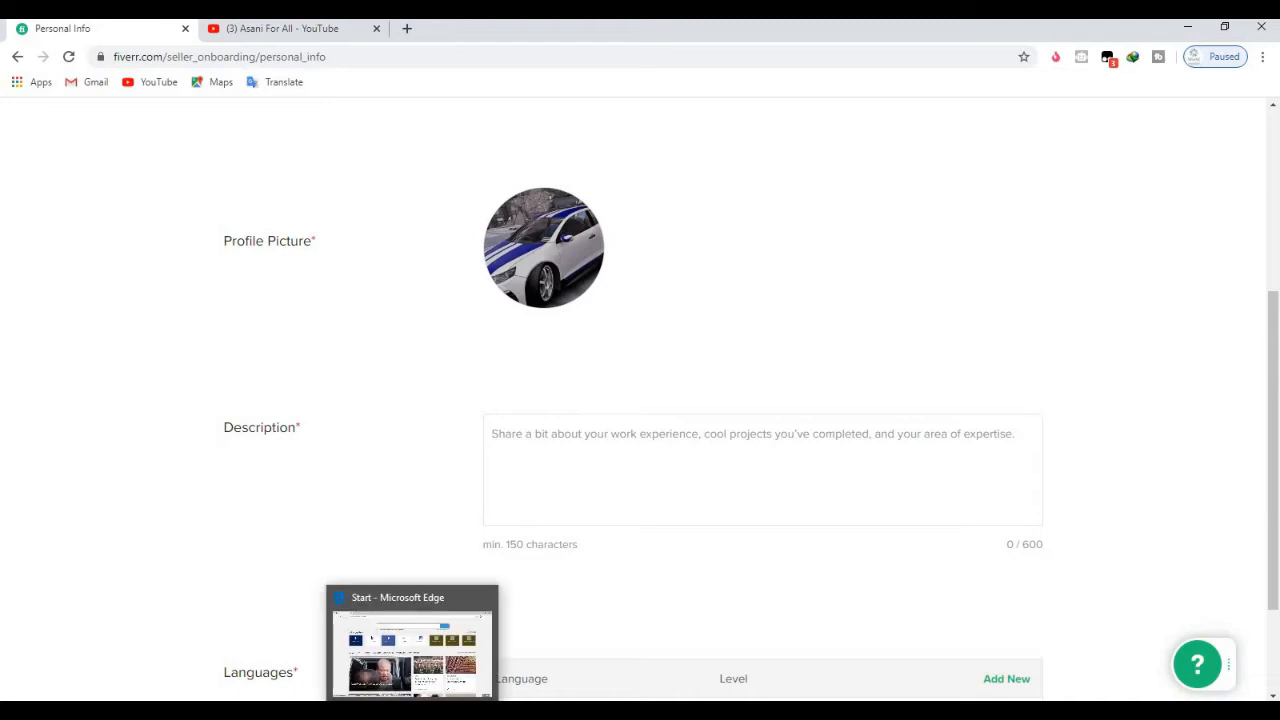
left_click(528, 710)
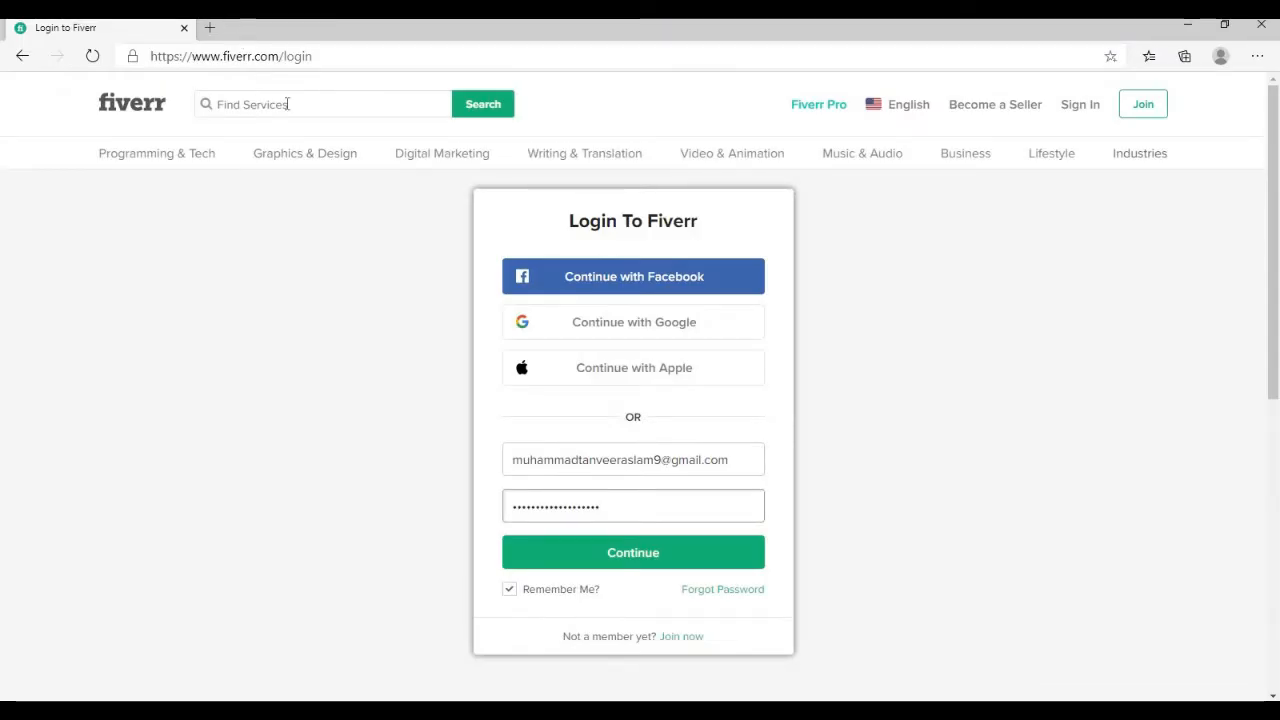
Search Fiverr for 'data entry' services, declining password saving and dismissing the join prompt.
left_click(325, 101)
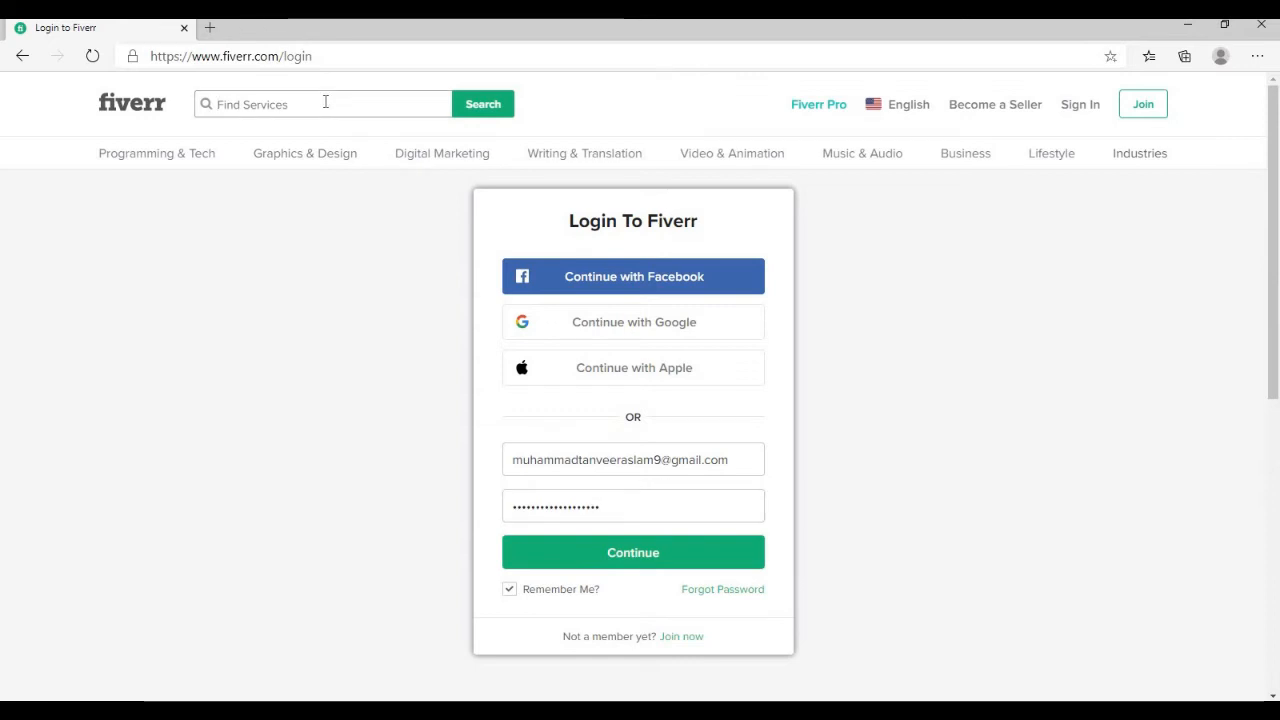
type("website design wordpress")
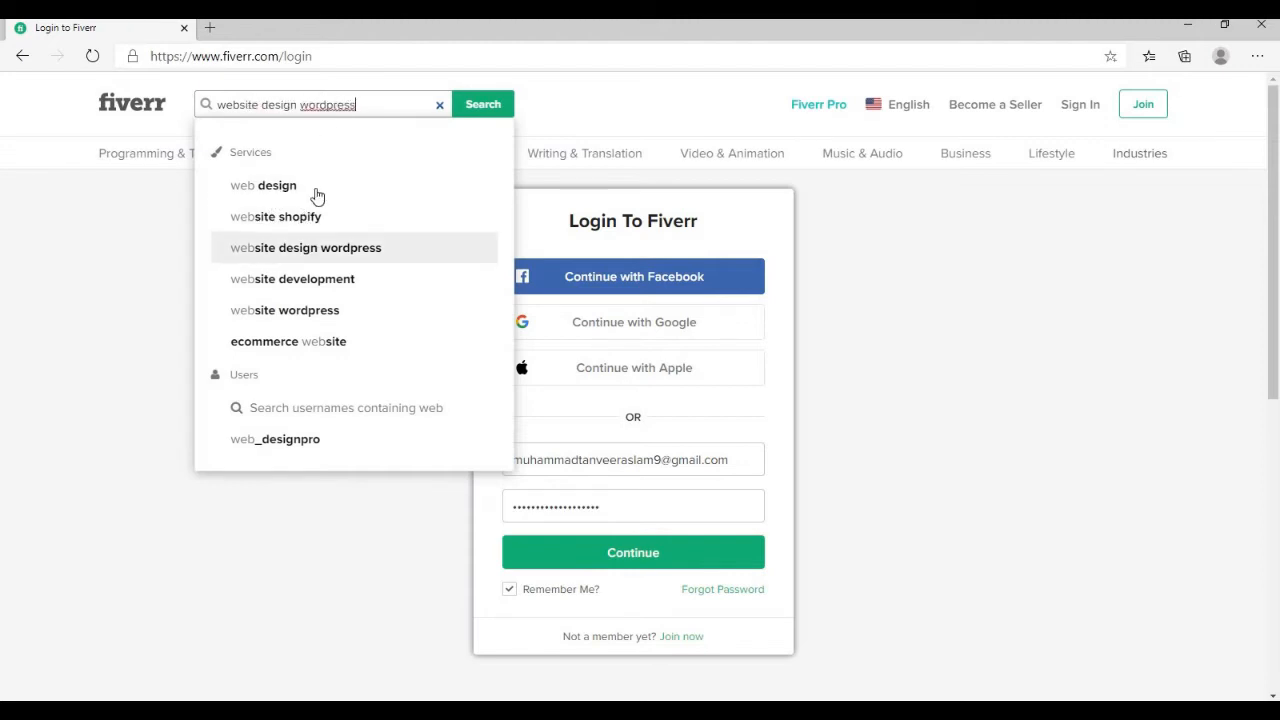
key("BackSpace")
key("BackSpace")
key("BackSpace")
key("BackSpace")
key("BackSpace")
key("BackSpace")
key("BackSpace")
key("BackSpace")
key("BackSpace")
key("BackSpace")
type("data entry")
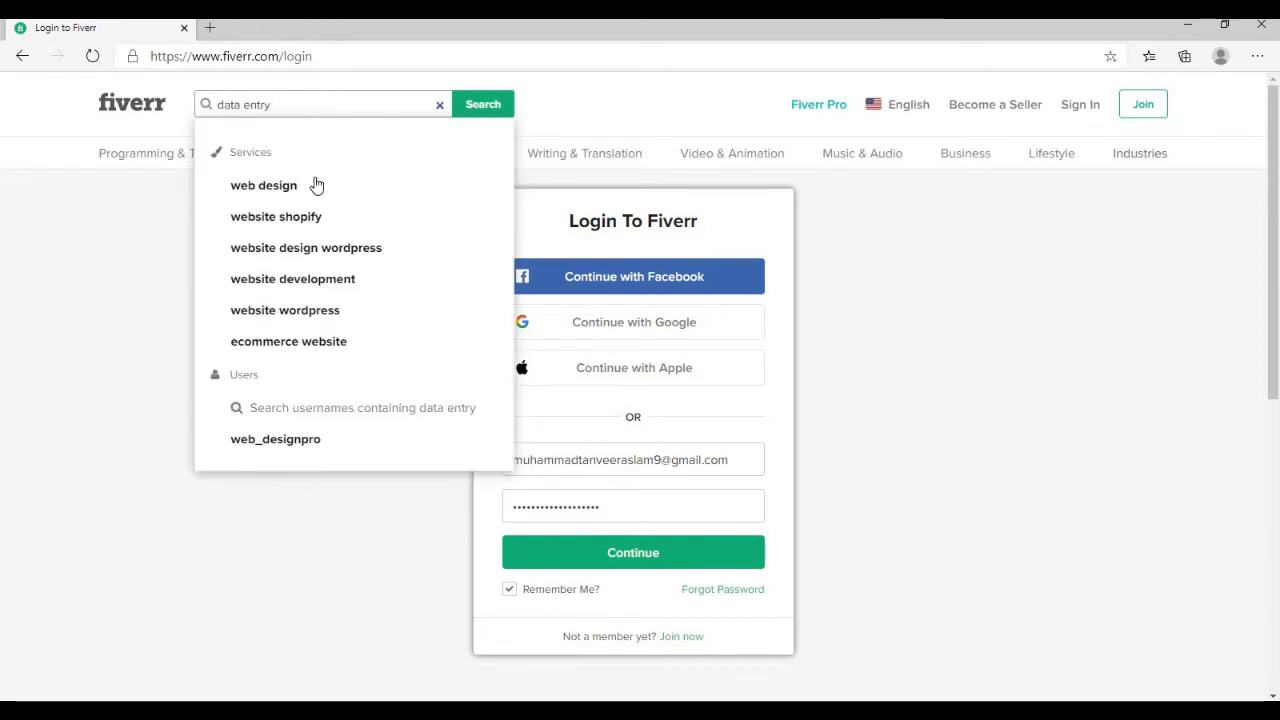
left_click(286, 197)
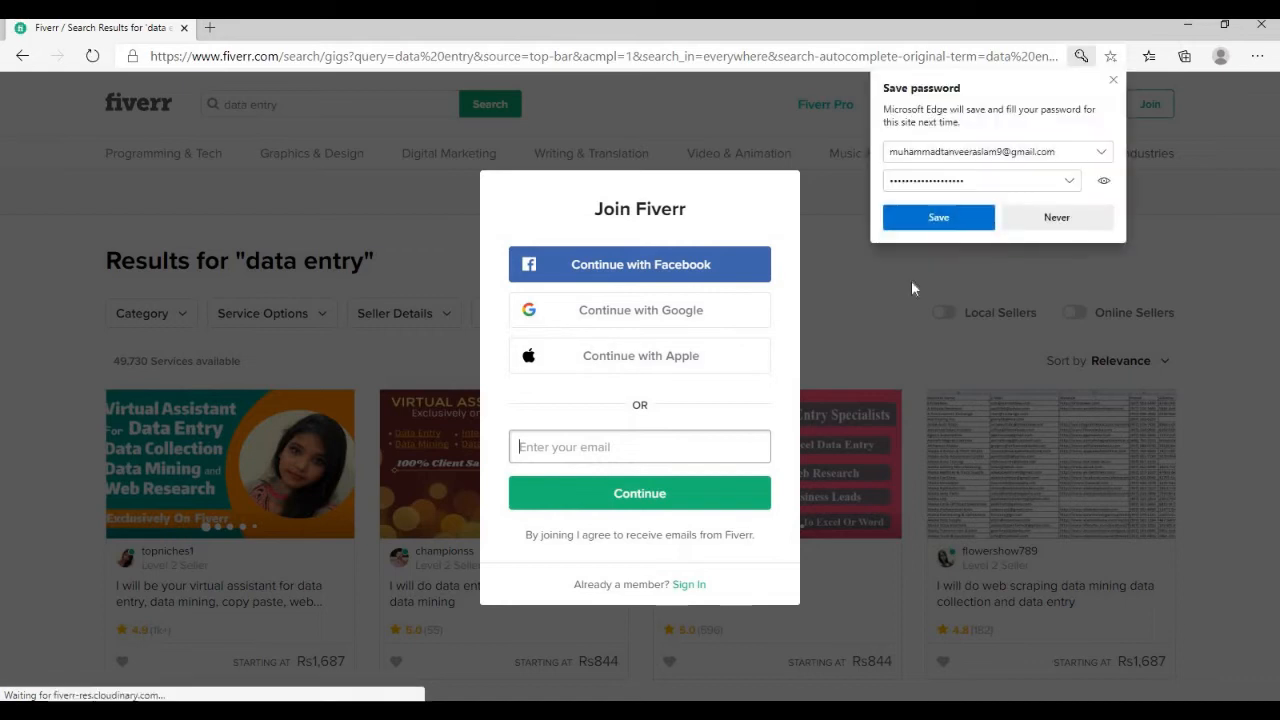
left_click(1017, 222)
left_click(842, 314)
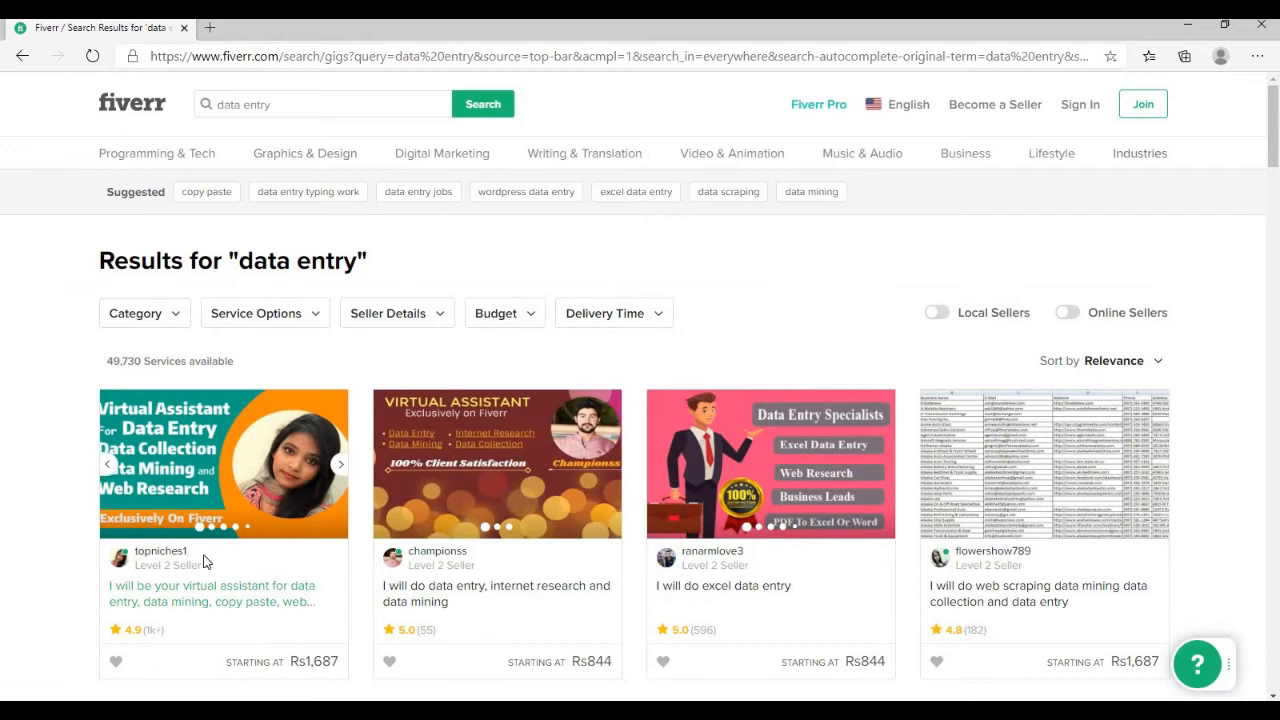
Open the first data entry gig's seller profile in a new tab.
right_click(153, 557)
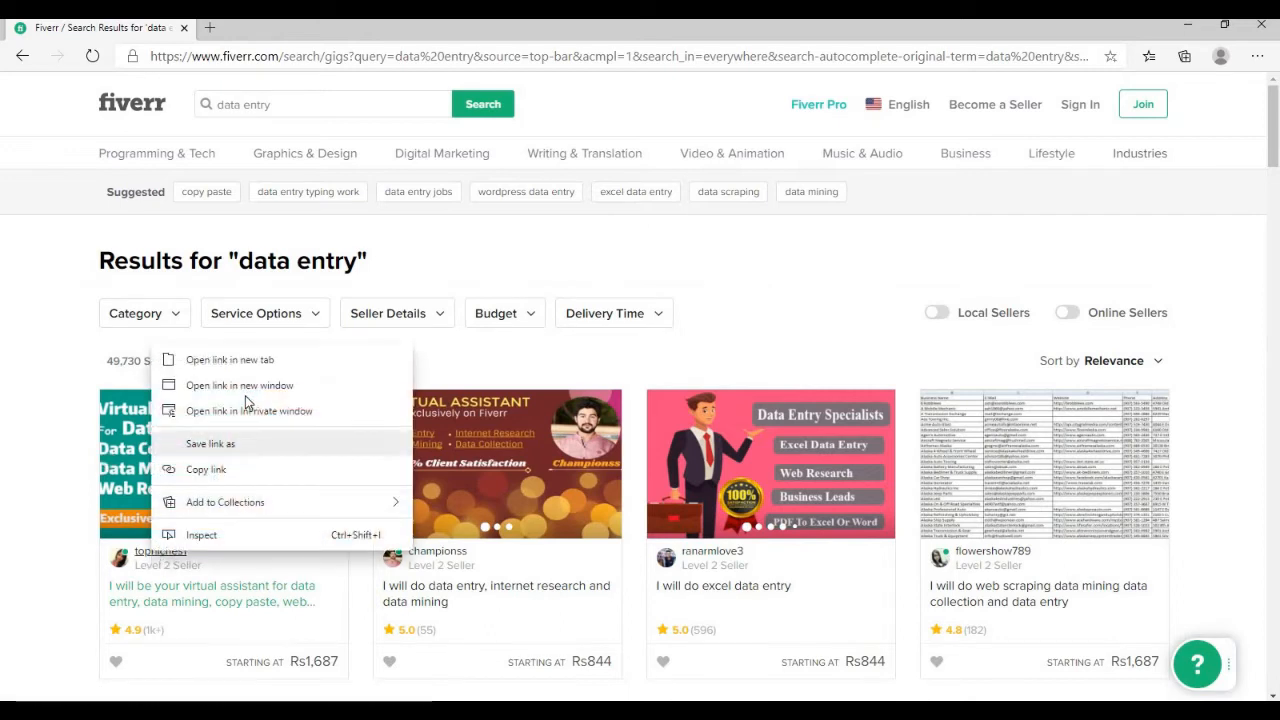
left_click(240, 360)
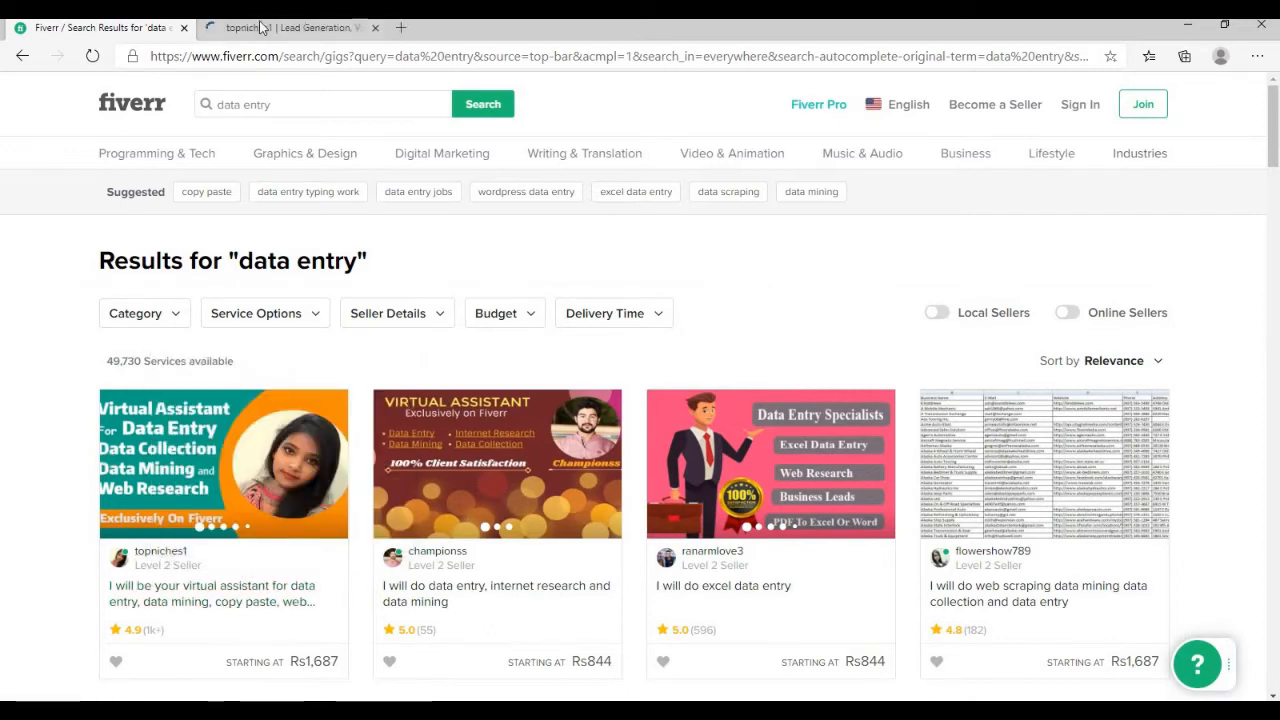
left_click(260, 27)
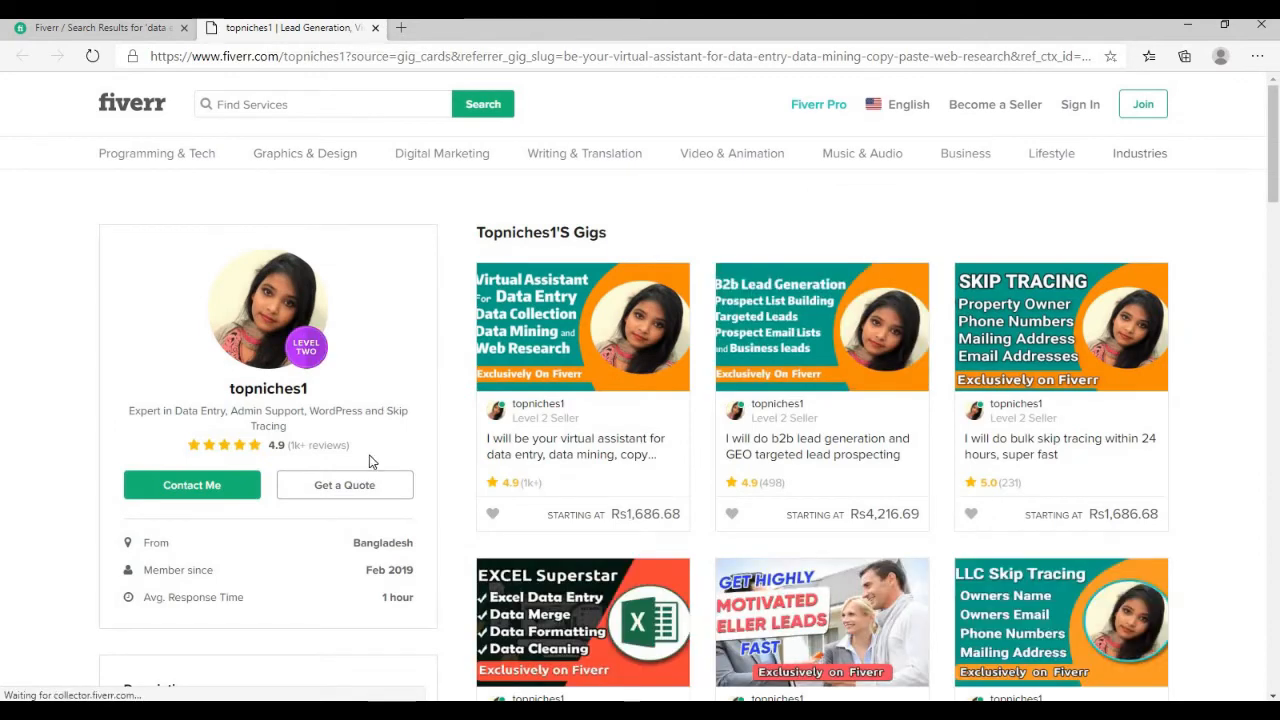
Select the seller's entire Description paragraph on the profile page.
left_click_drag(1275, 154, 1275, 164)
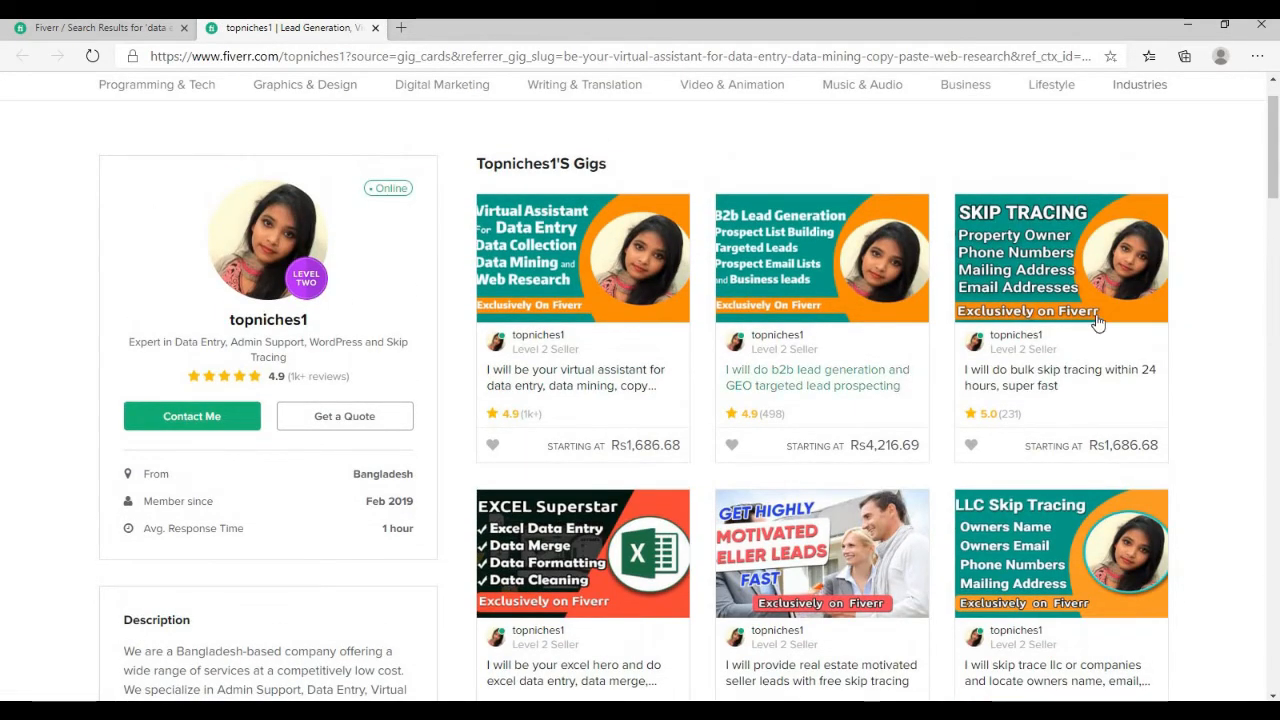
left_click_drag(1273, 178, 1273, 214)
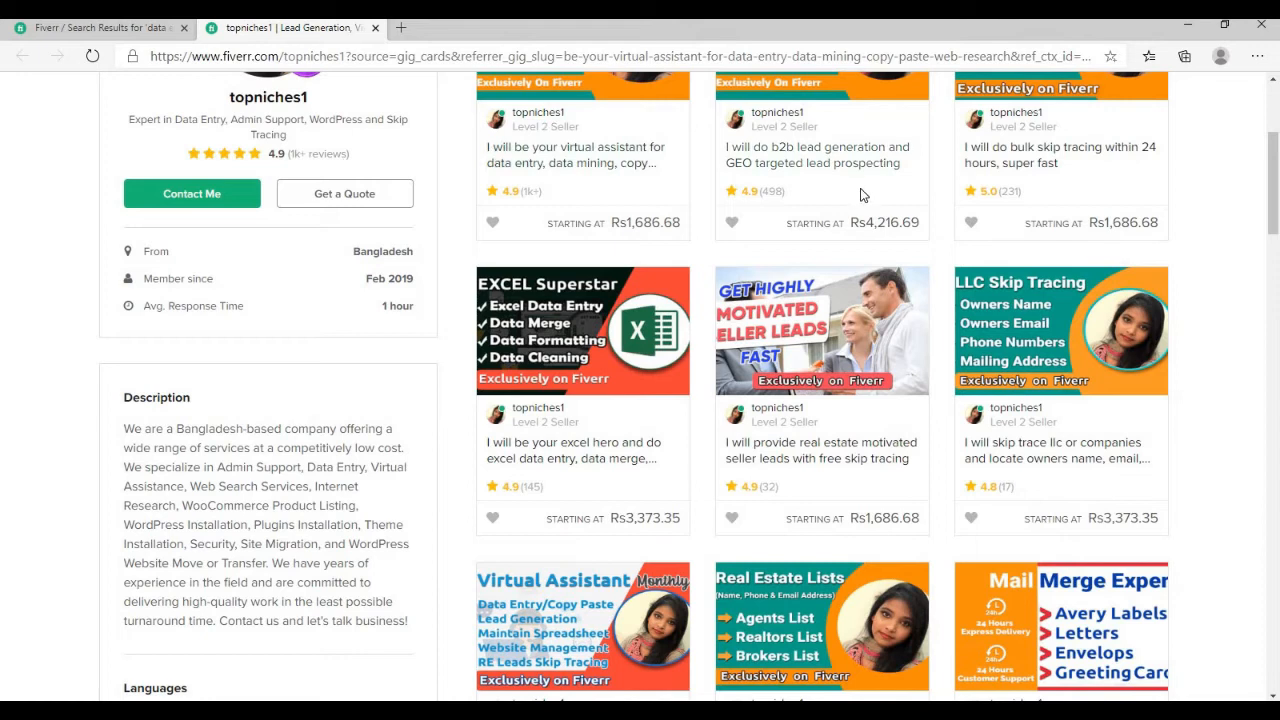
mouse_move(1276, 157)
left_mouse_down()
mouse_move(1276, 127)
mouse_move(1277, 143)
left_mouse_up()
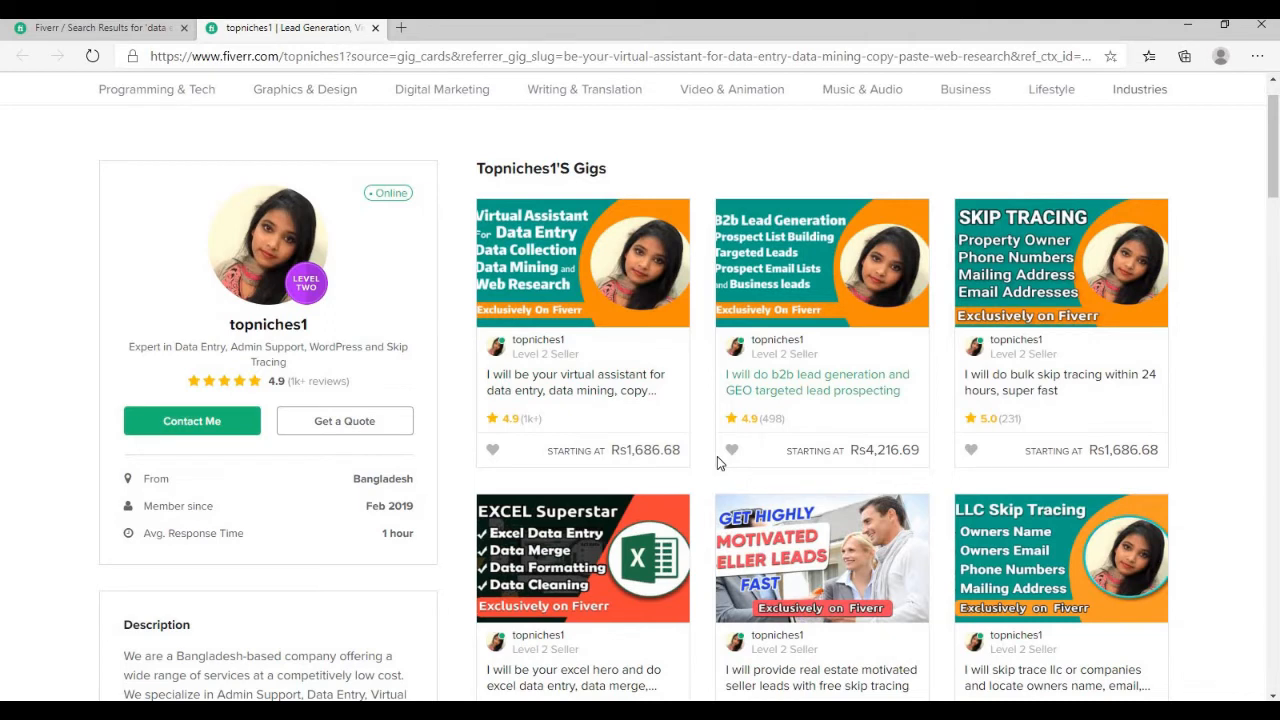
left_click_drag(1276, 181, 1278, 226)
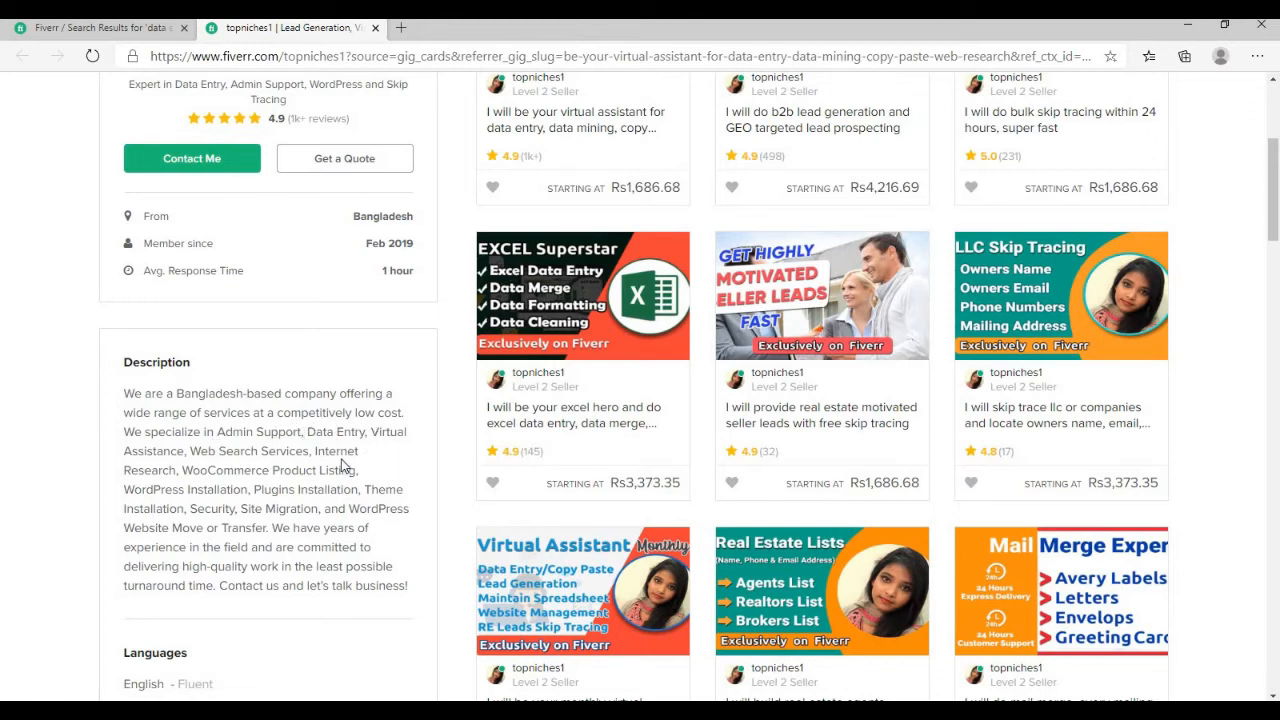
left_click_drag(126, 393, 421, 595)
key("ctrl+c")
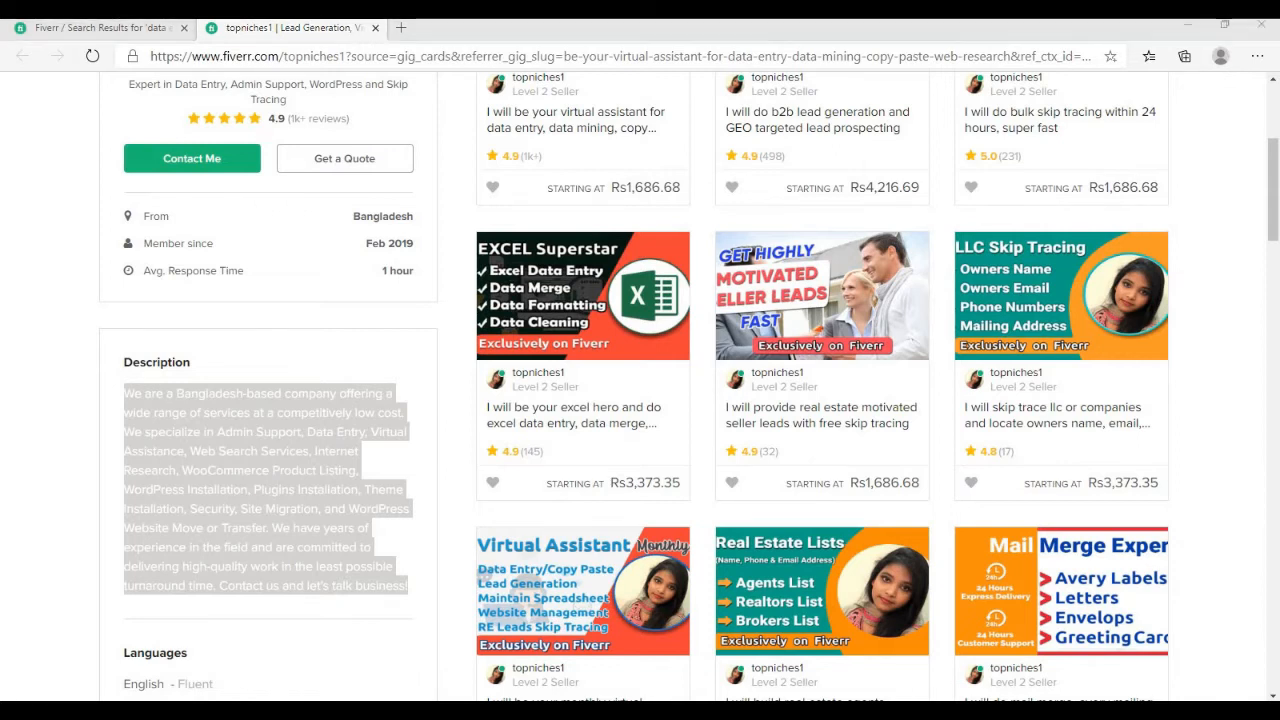
left_click(280, 710)
Paste the copied paragraph into Description and replace Bangladesh with Pakistan.
left_click(597, 476)
key("ctrl+v")
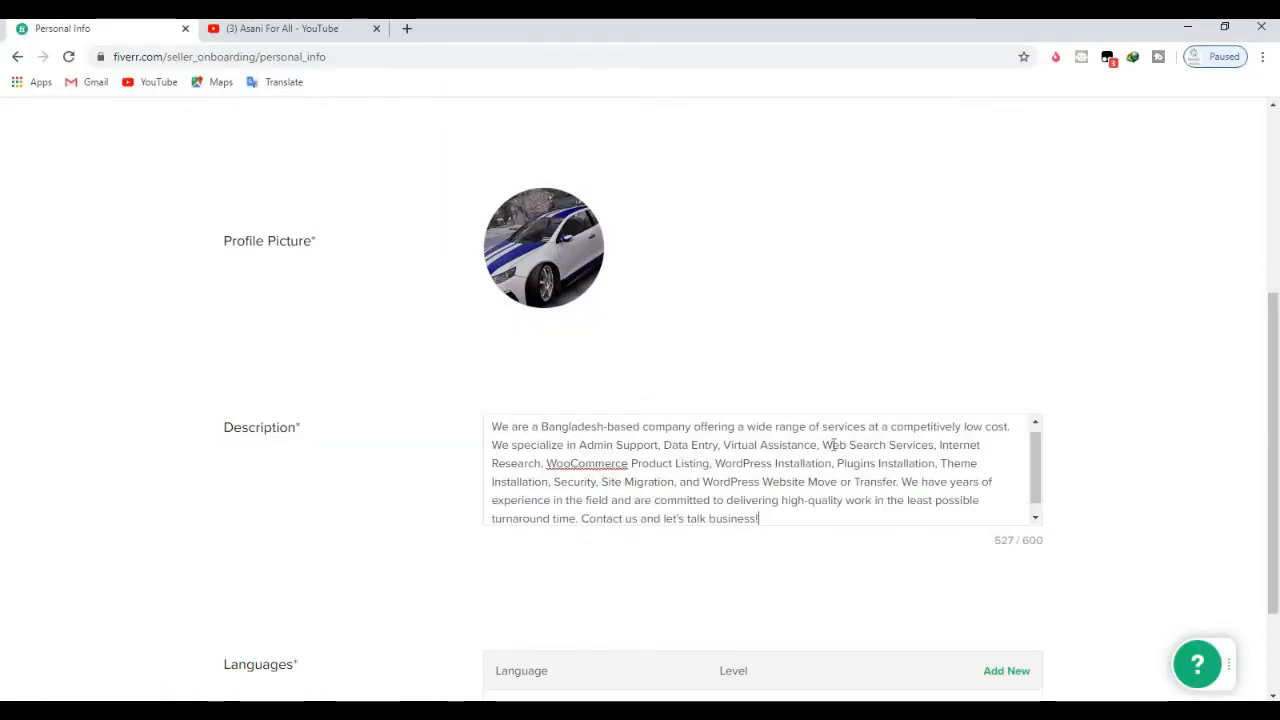
scroll(1034, 457, "up", 1)
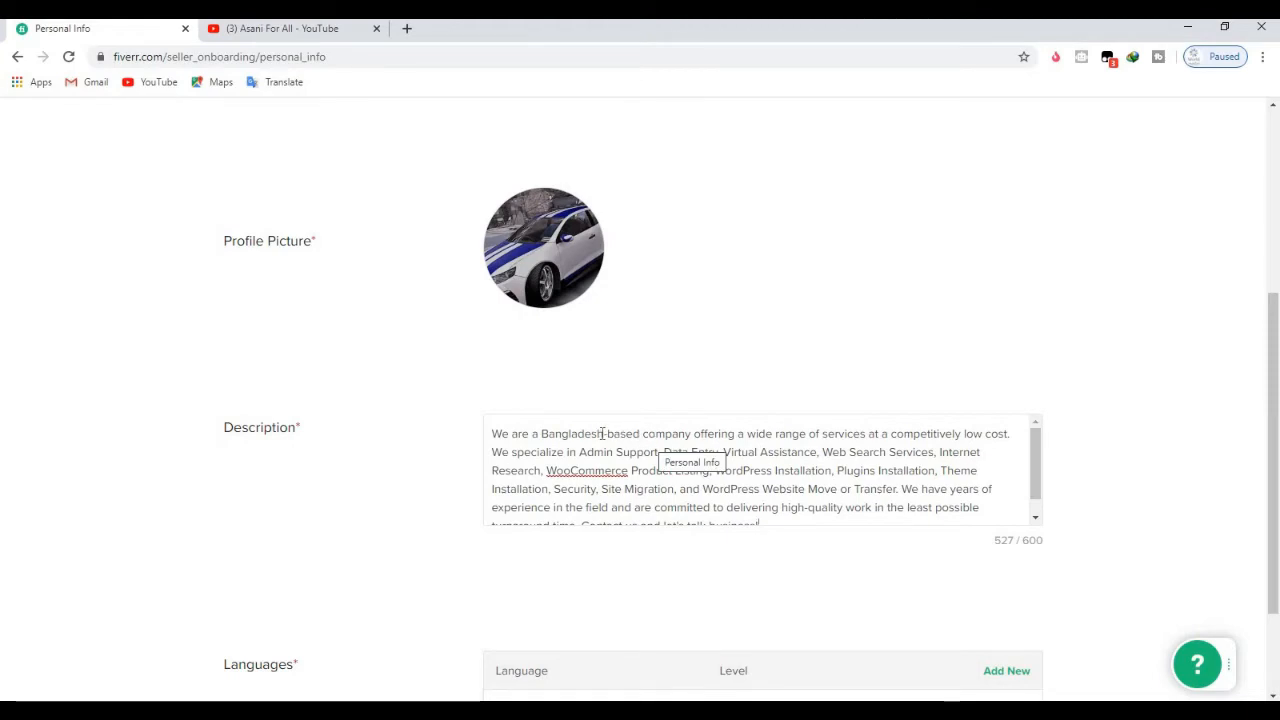
key("BackSpace")
key("BackSpace")
key("BackSpace")
key("BackSpace")
key("BackSpace")
key("BackSpace")
key("BackSpace")
key("BackSpace")
key("BackSpace")
key("BackSpace")
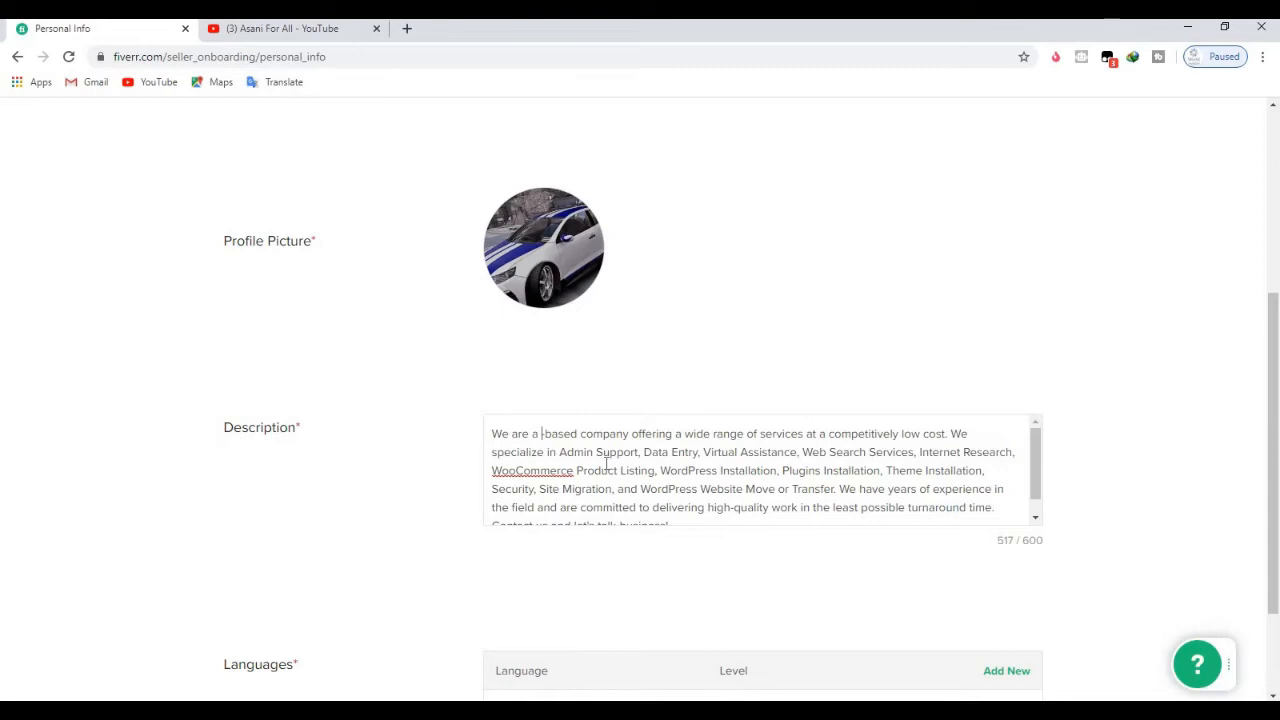
type("Pakistan")
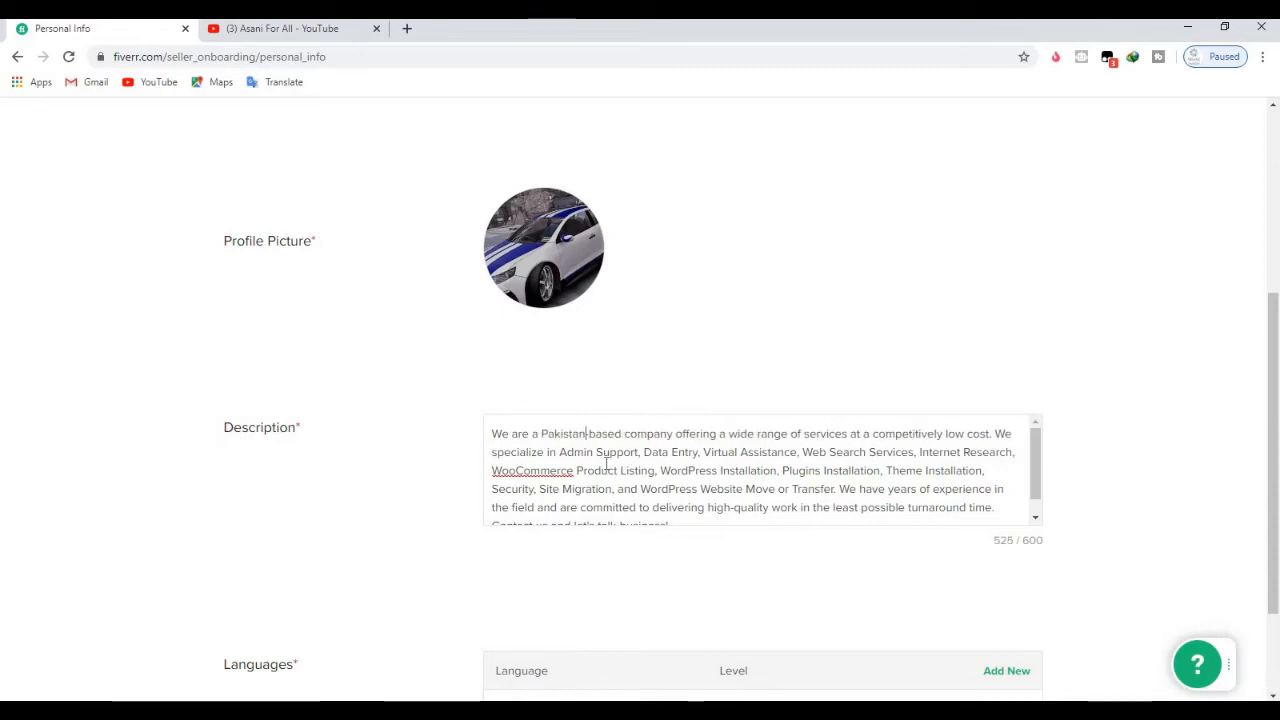
Insert 'Which name is Asani for All that' before 'offering' in the first sentence.
left_click(674, 438)
type("Which namen")
key("BackSpace")
key("BackSpace")
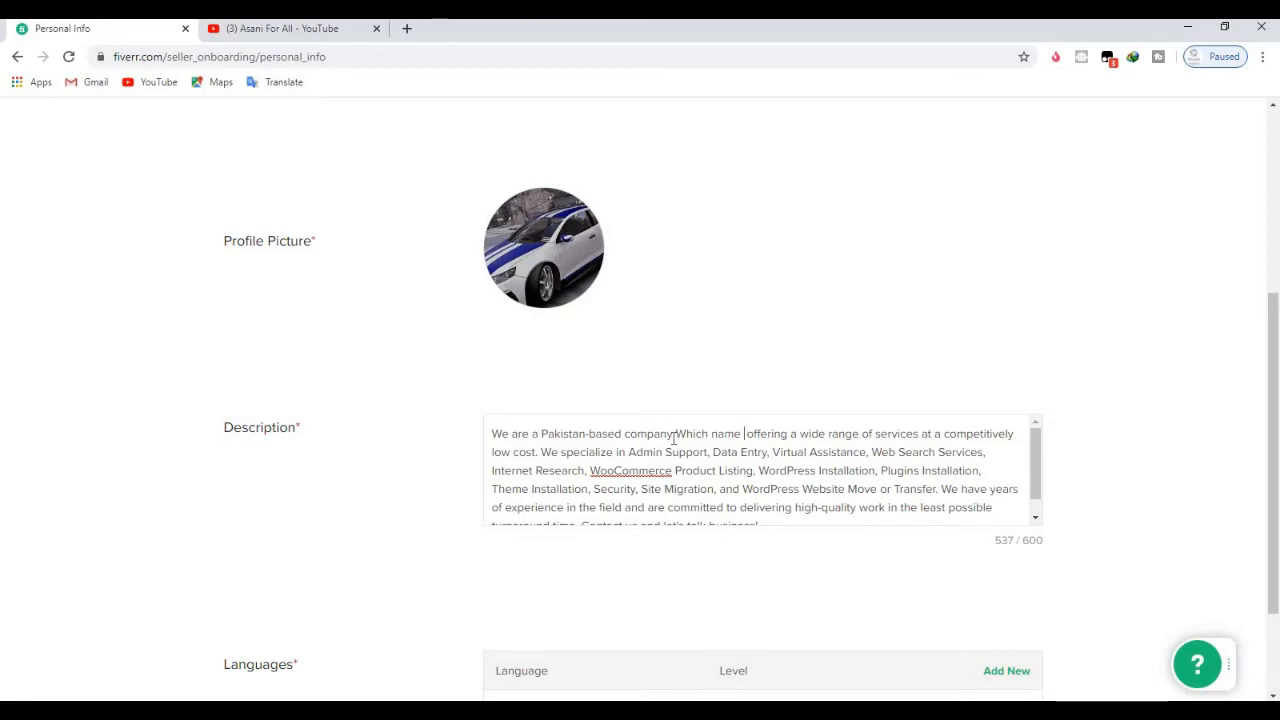
type("is Asani for All")
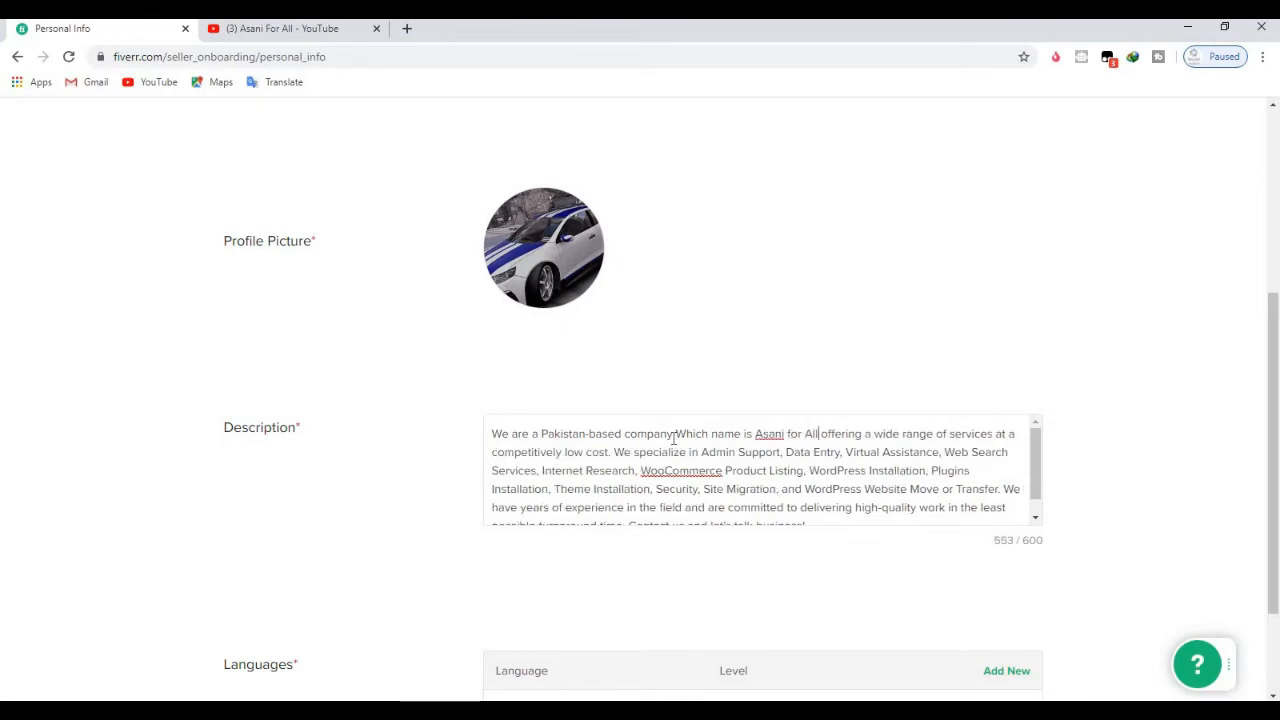
key("Left")
key("Left")
key("Left")
key("Left")
key("Left")
key("Left")
type("that")
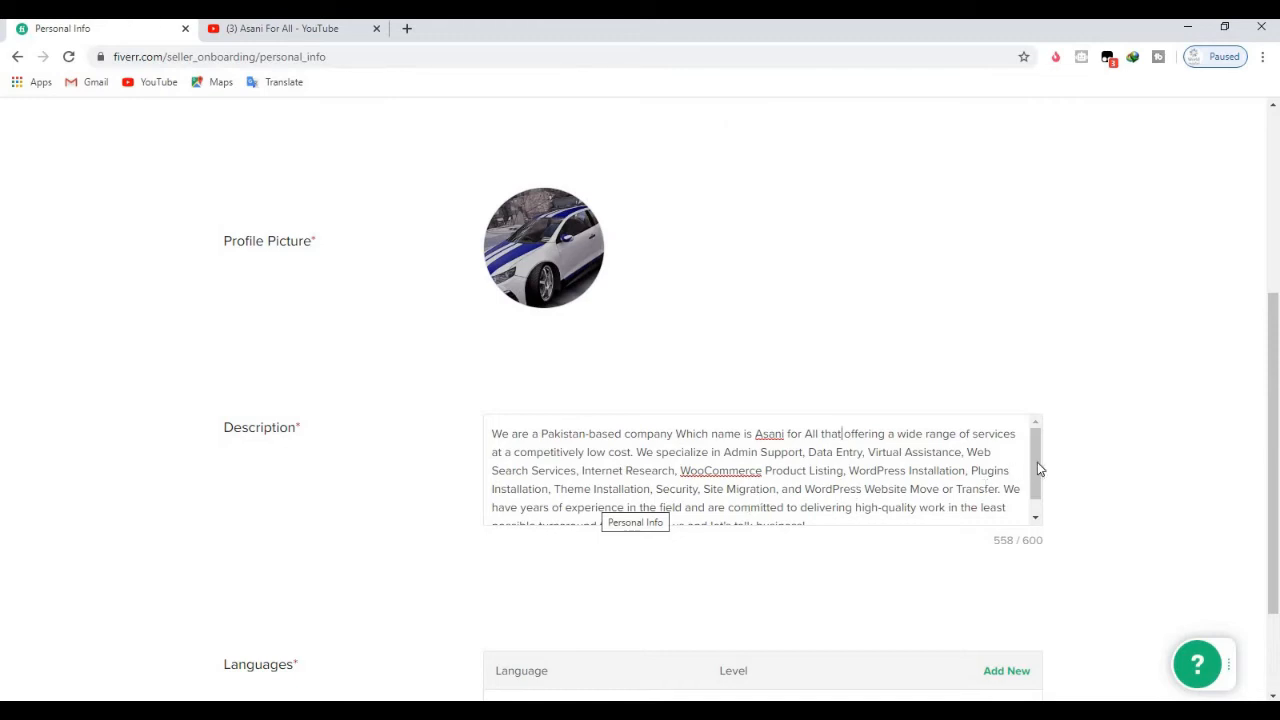
Remove the stray space in 'Transfer' in the description.
left_click_drag(1035, 468, 1036, 497)
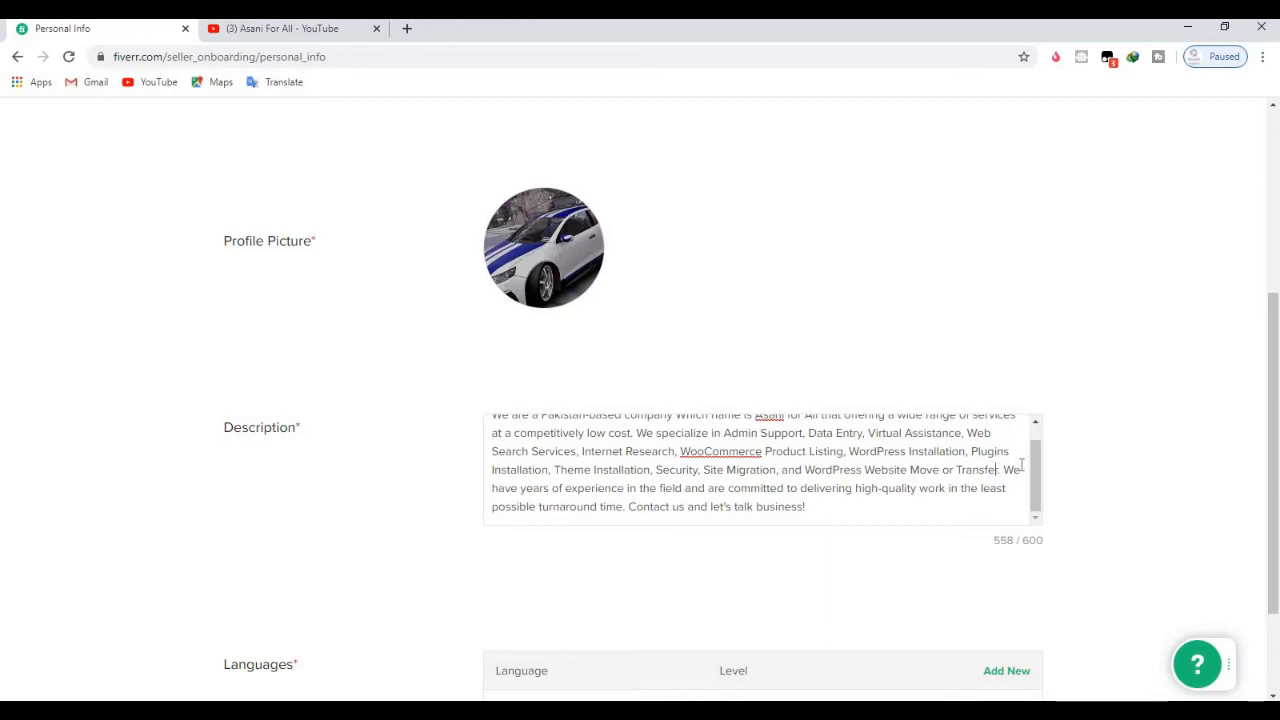
scroll(1038, 466, "up", 1)
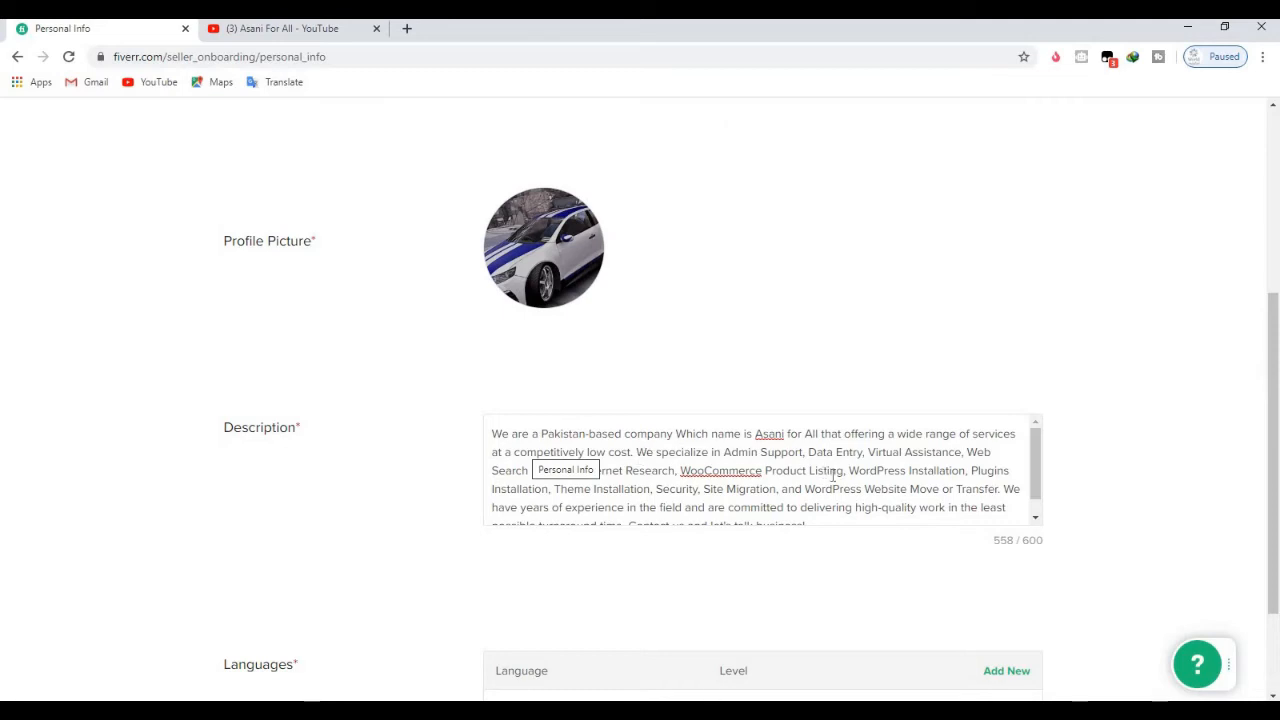
left_click_drag(1040, 463, 1040, 492)
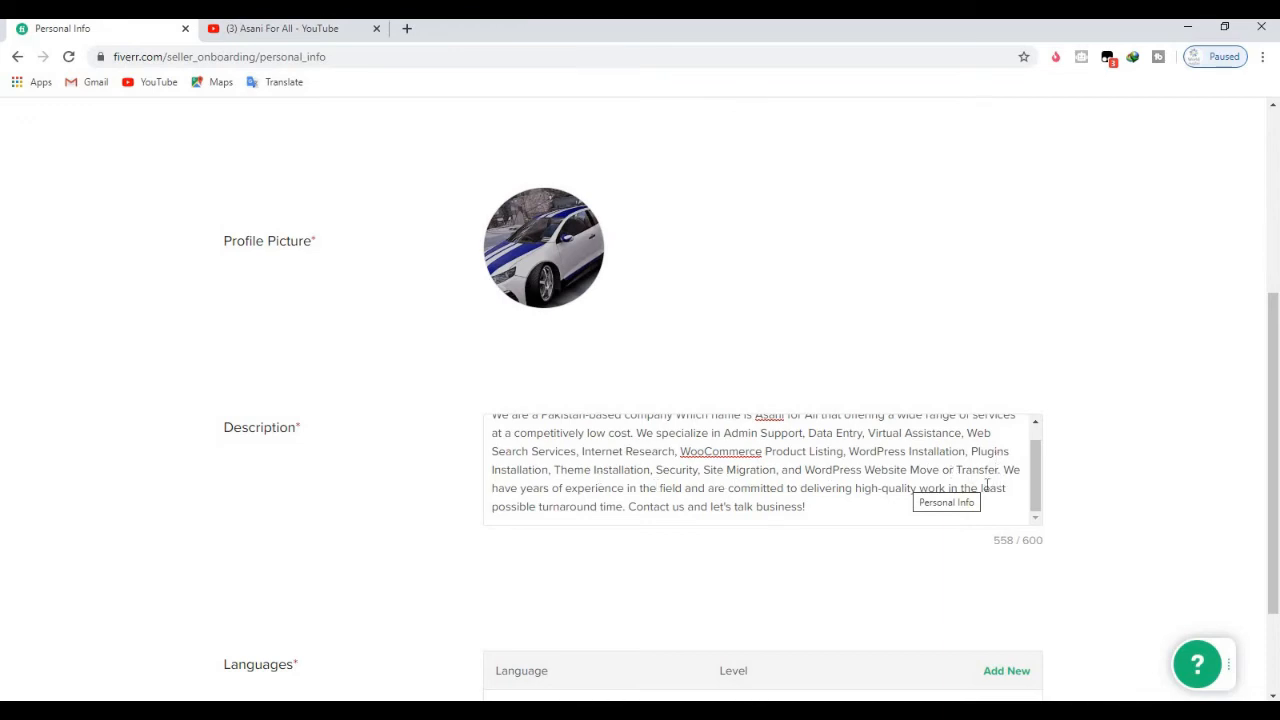
key("BackSpace")
Append 'web development, Logo design.' after Transfer, bringing the Description to 588 of 600 characters.
scroll(969, 500, "down", 2)
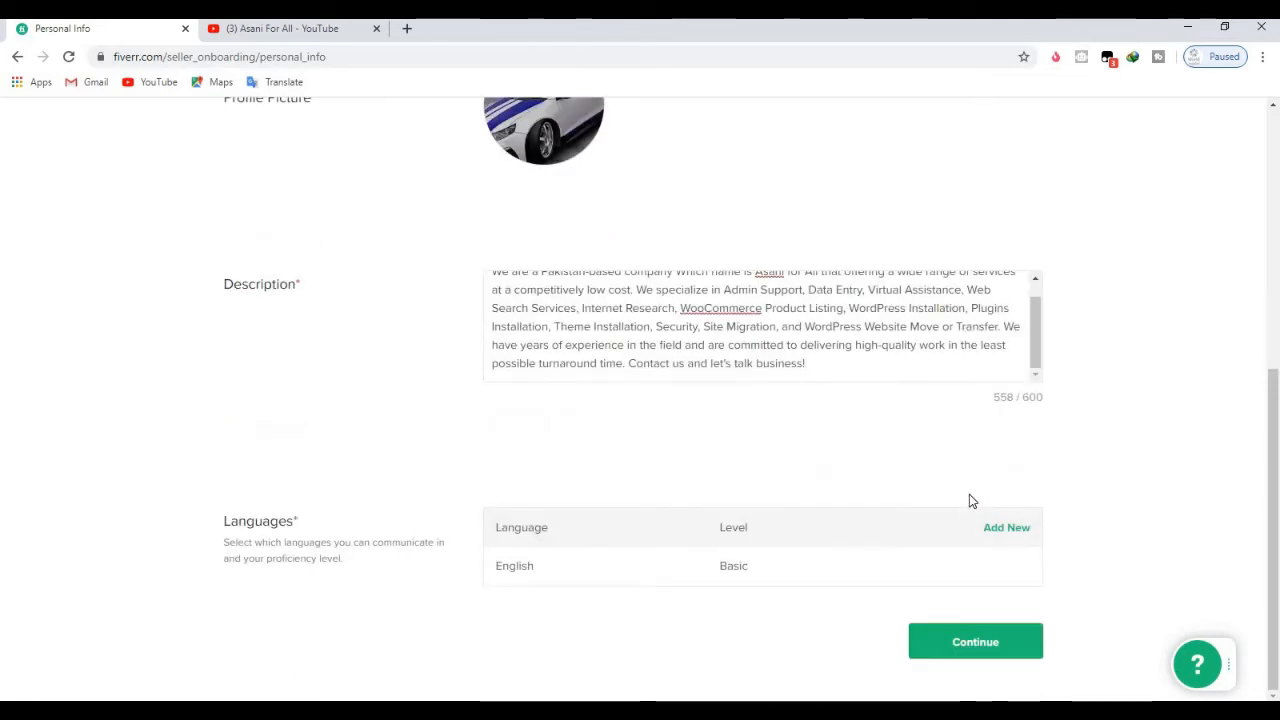
left_click(1003, 329)
key("BackSpace")
type(". ")
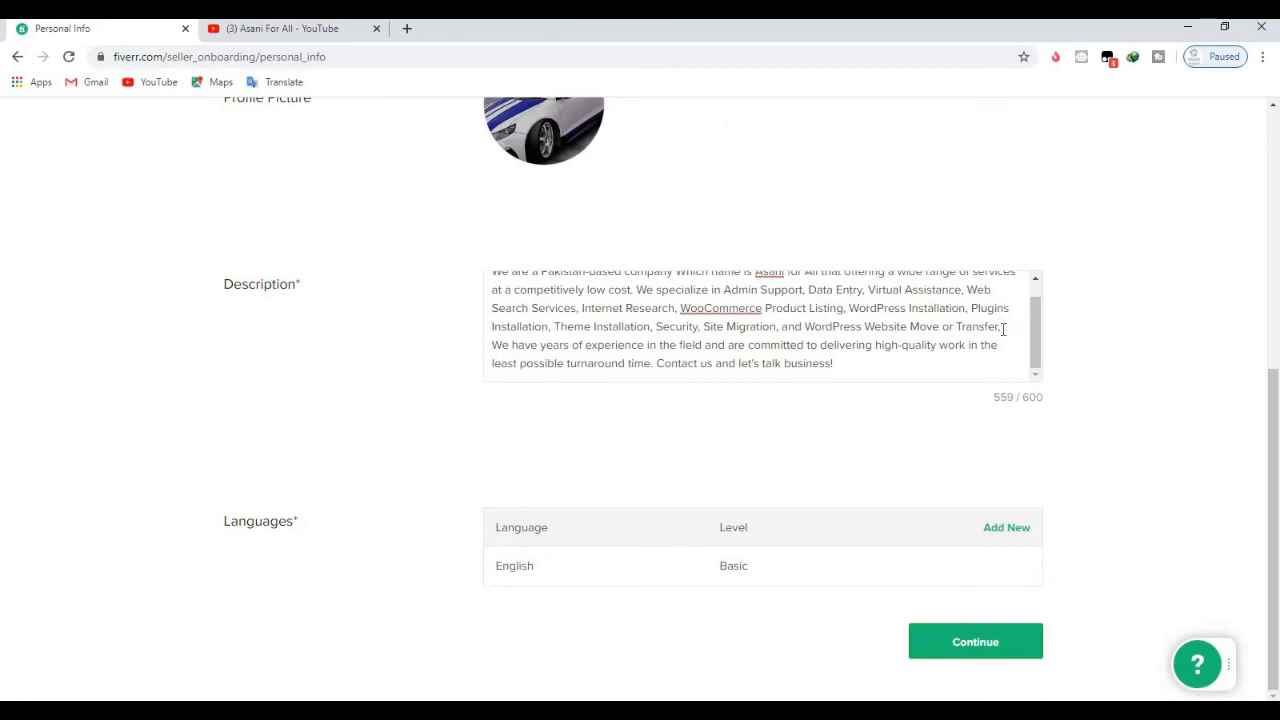
type("web ")
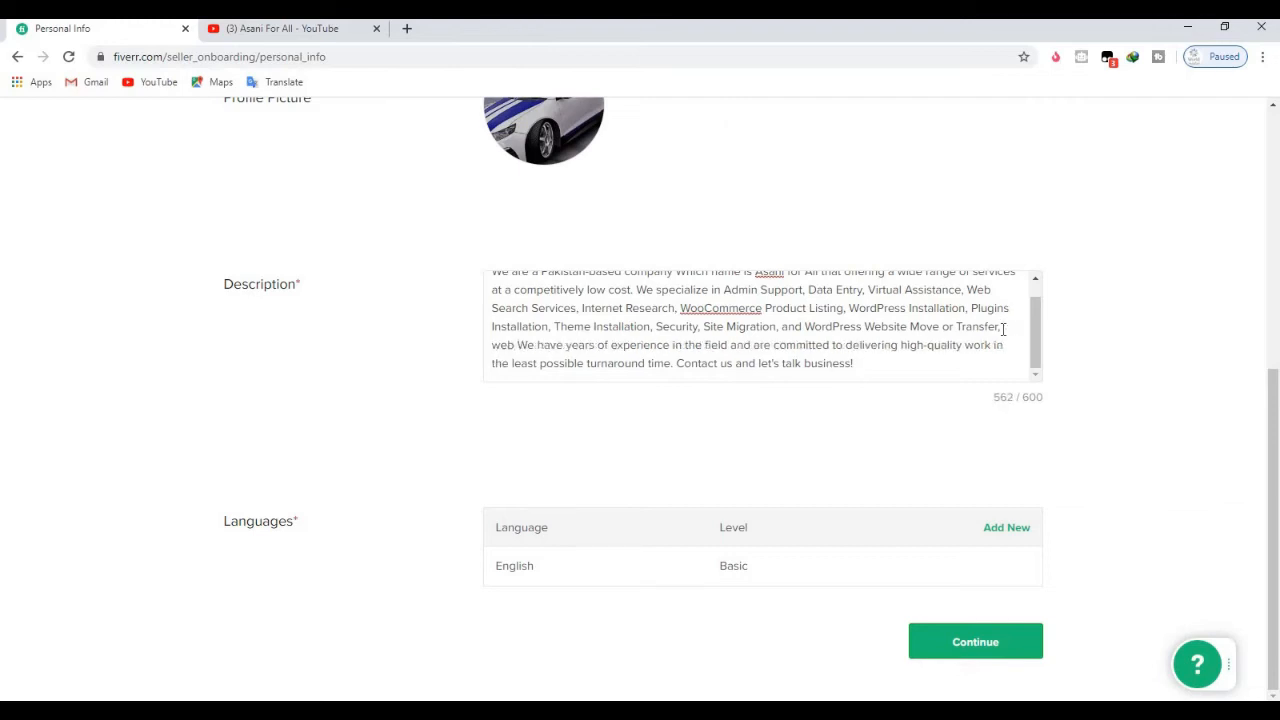
type("deb")
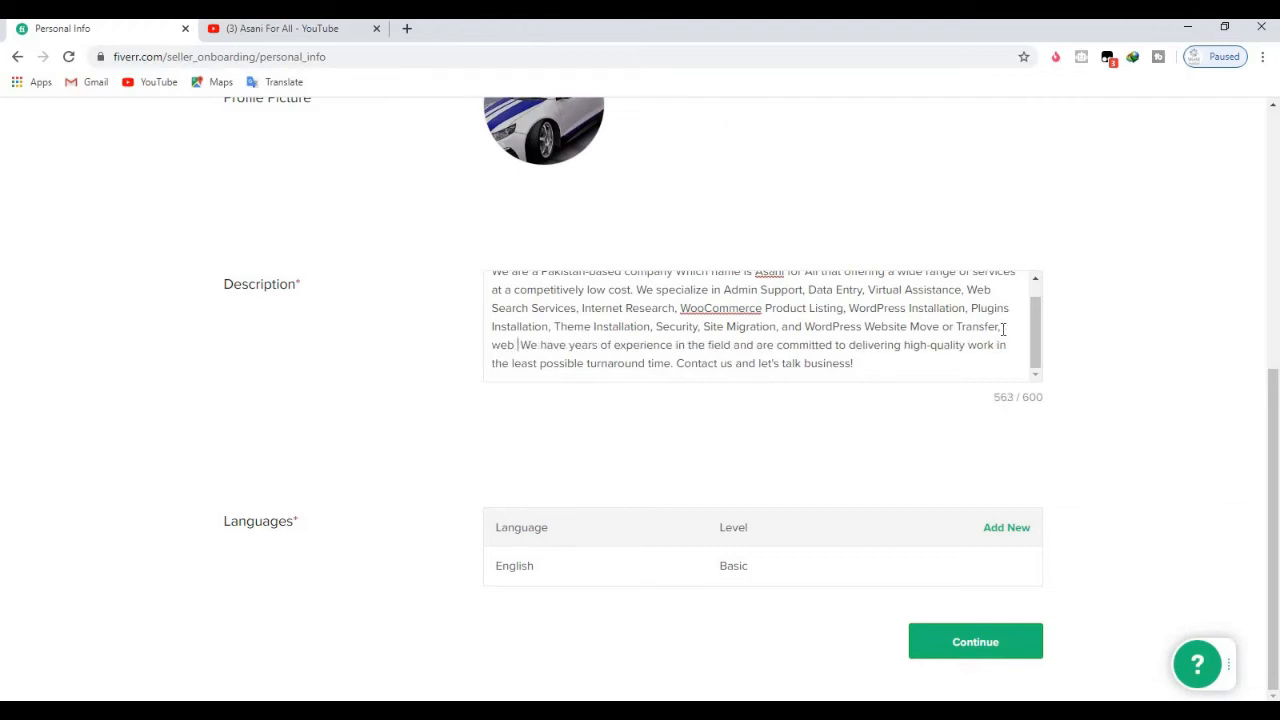
key("BackSpace")
type("velop")
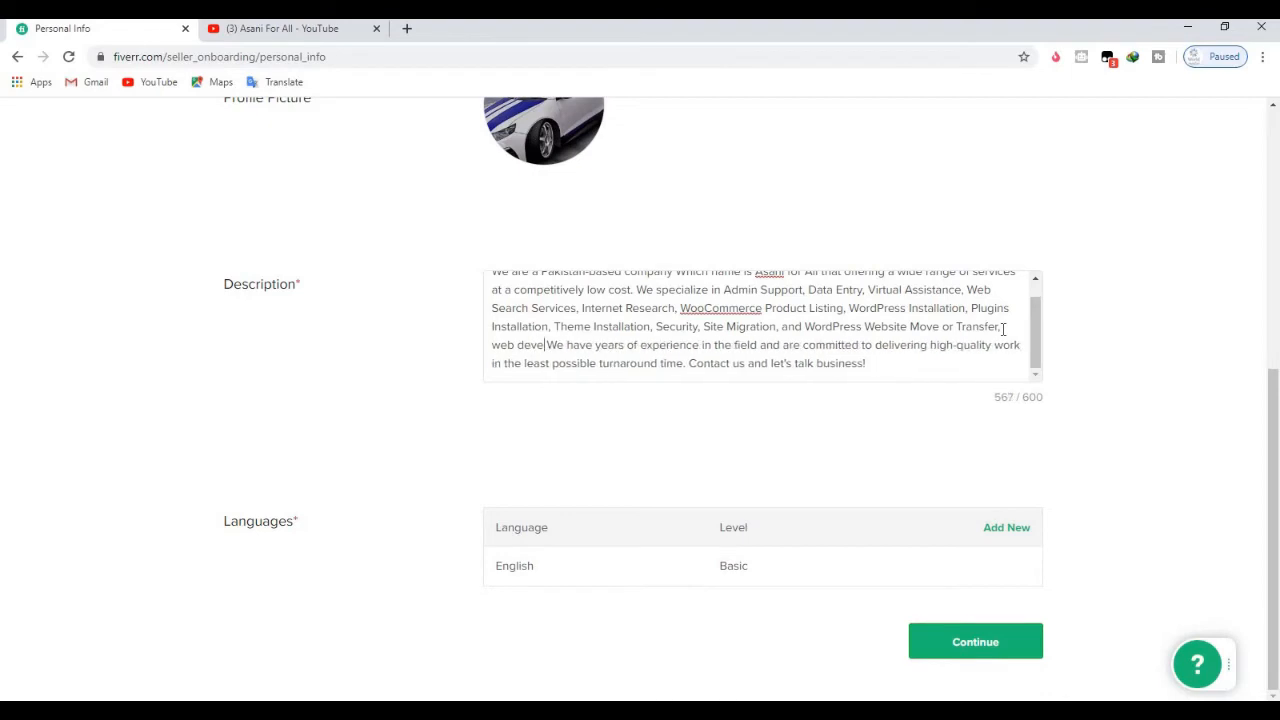
type("ment")
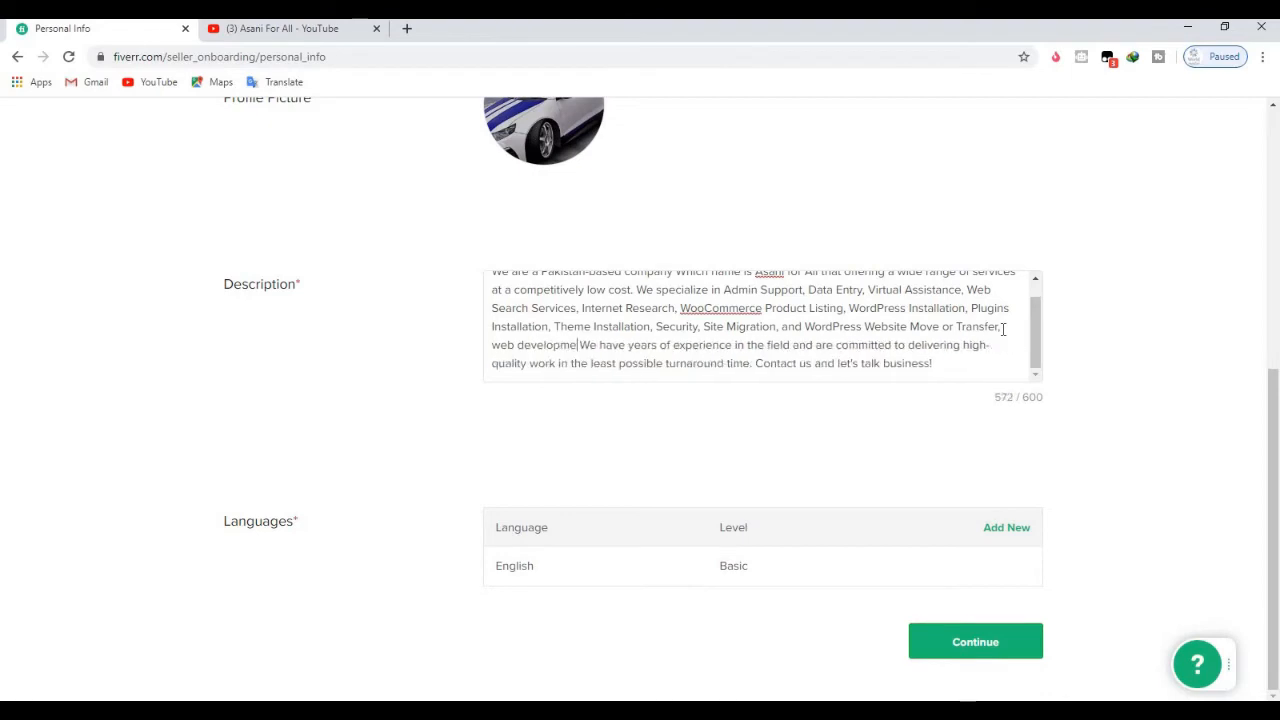
type(", Logo ")
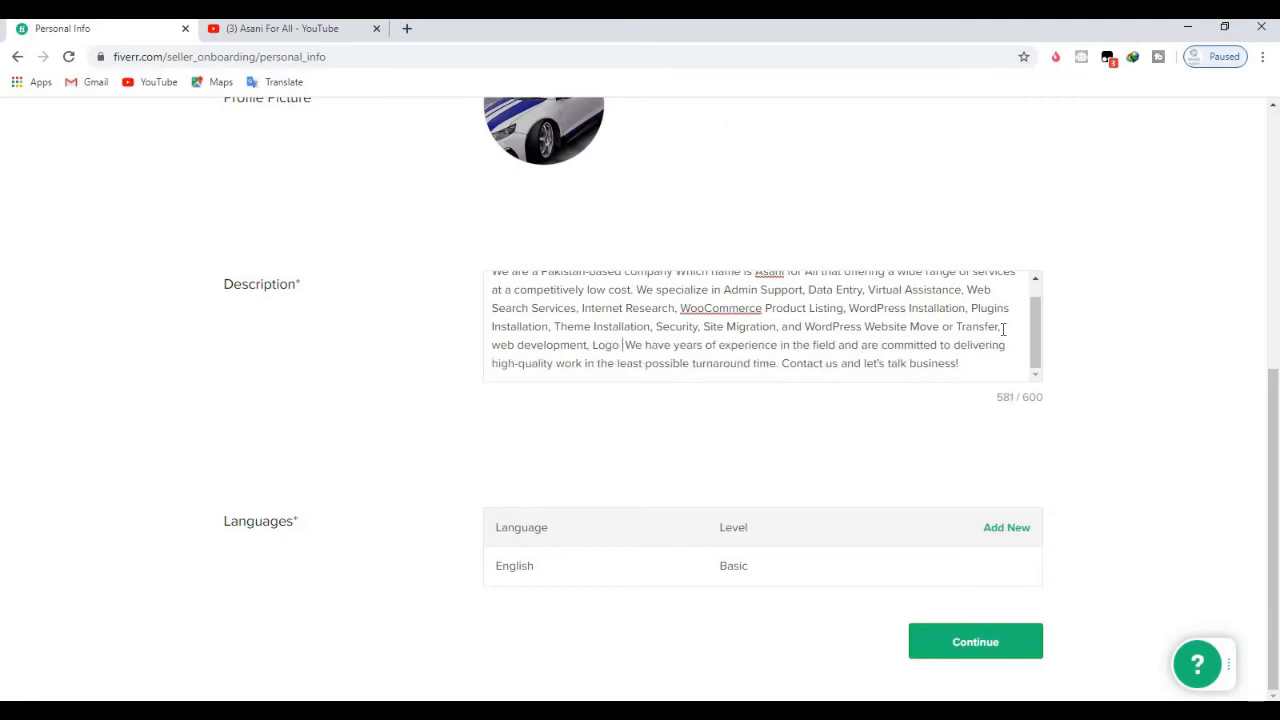
type("design")
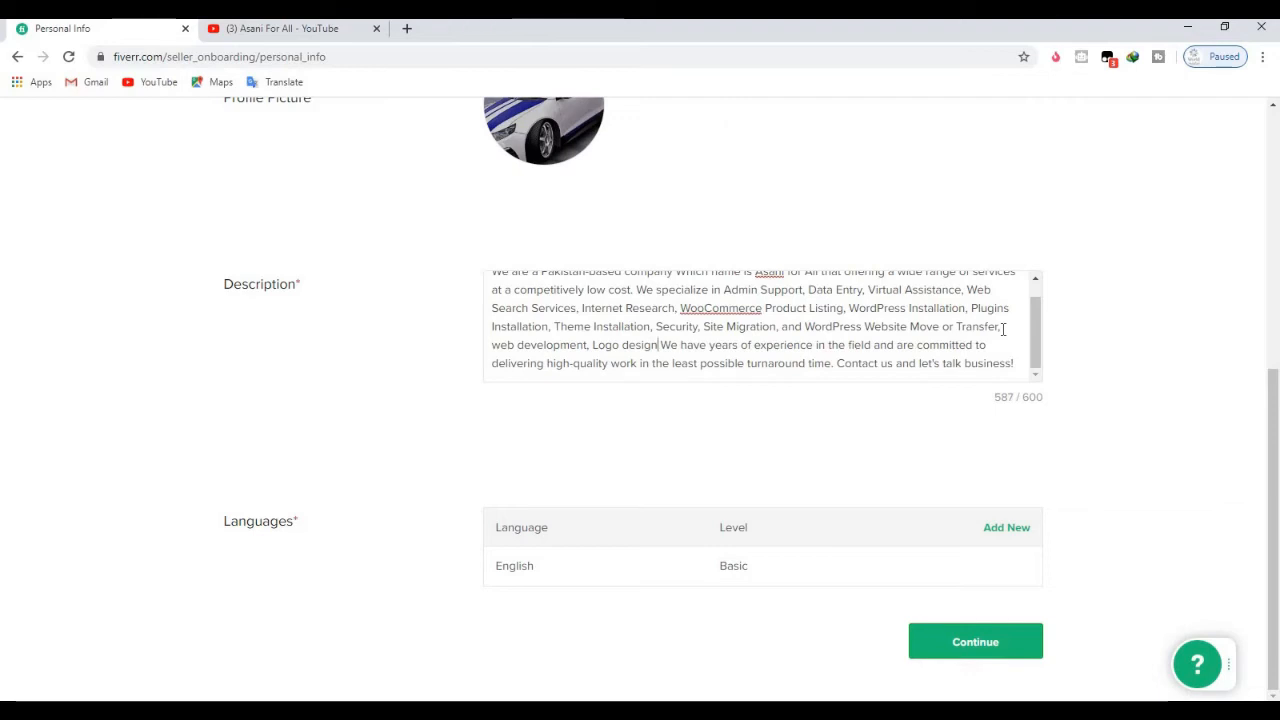
type(", ")
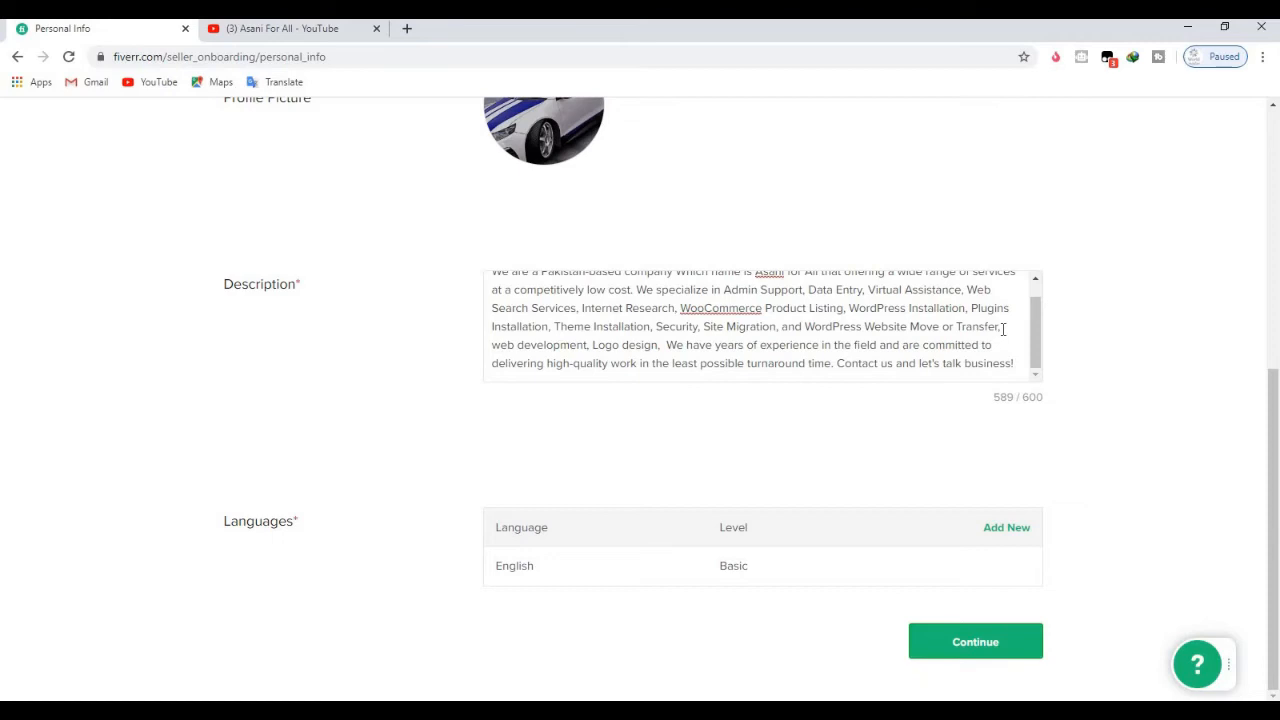
type("Content ")
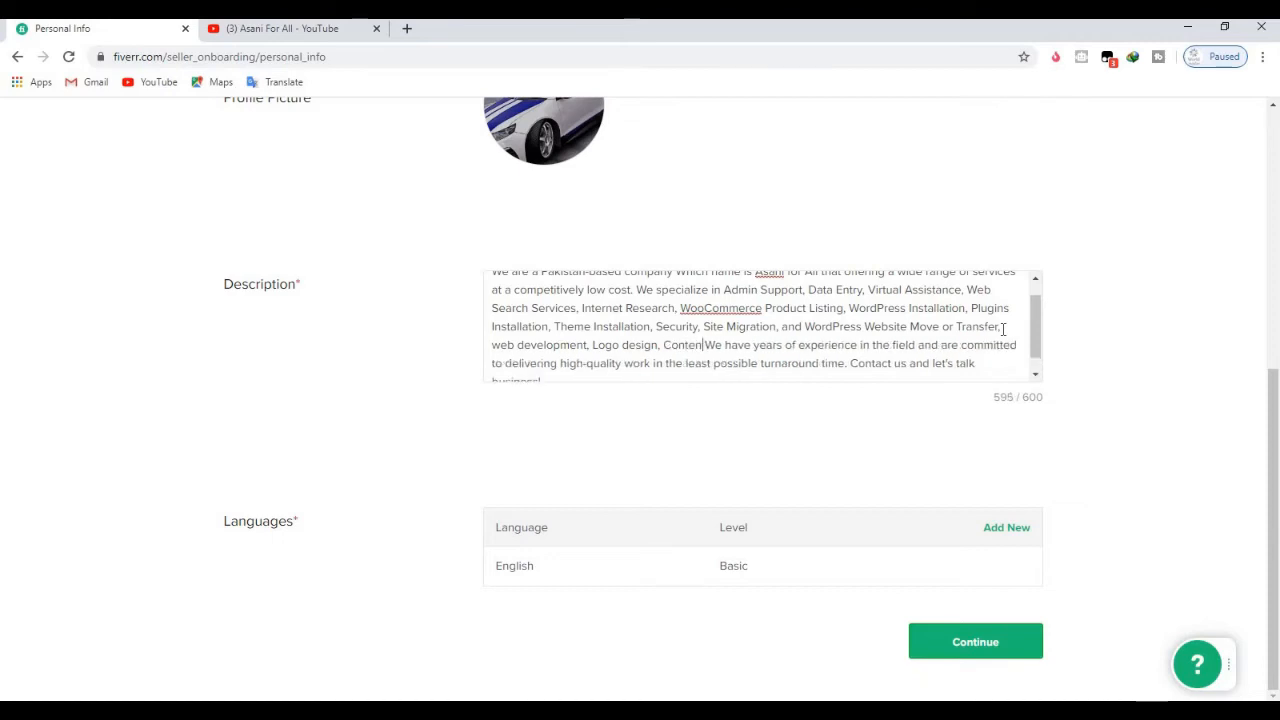
type("Wri")
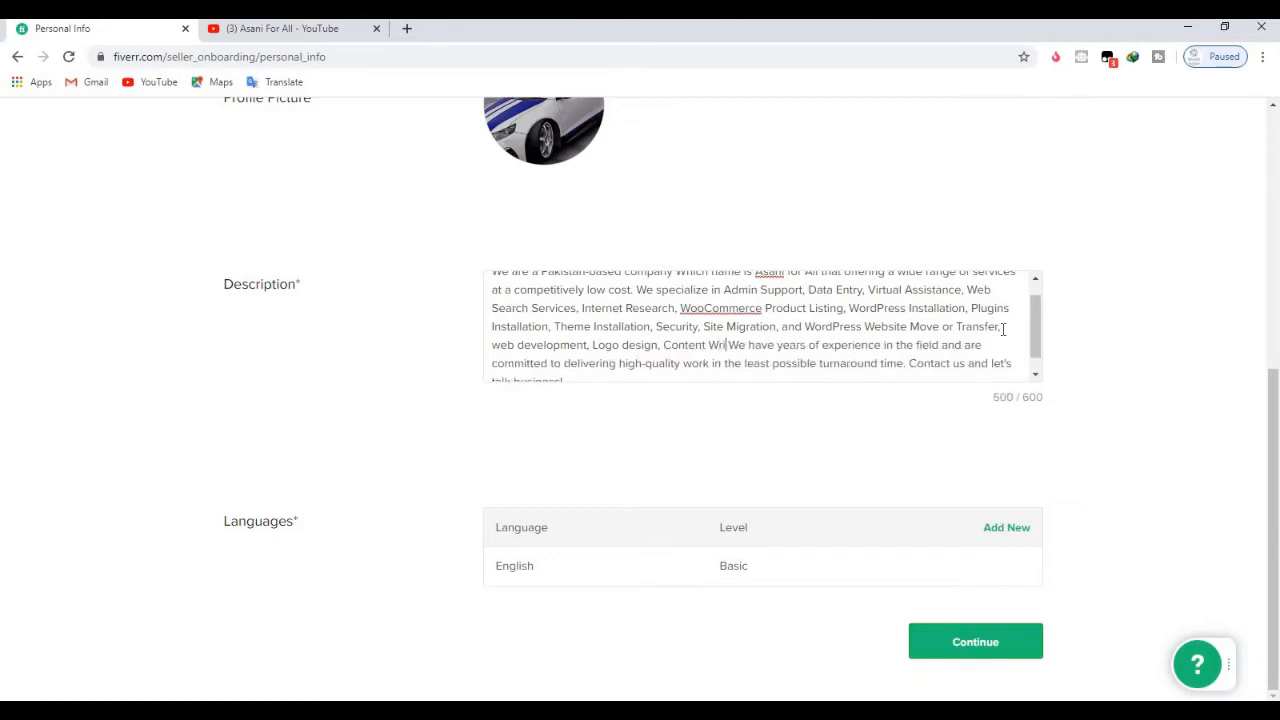
key("BackSpace")
key("BackSpace")
key("BackSpace")
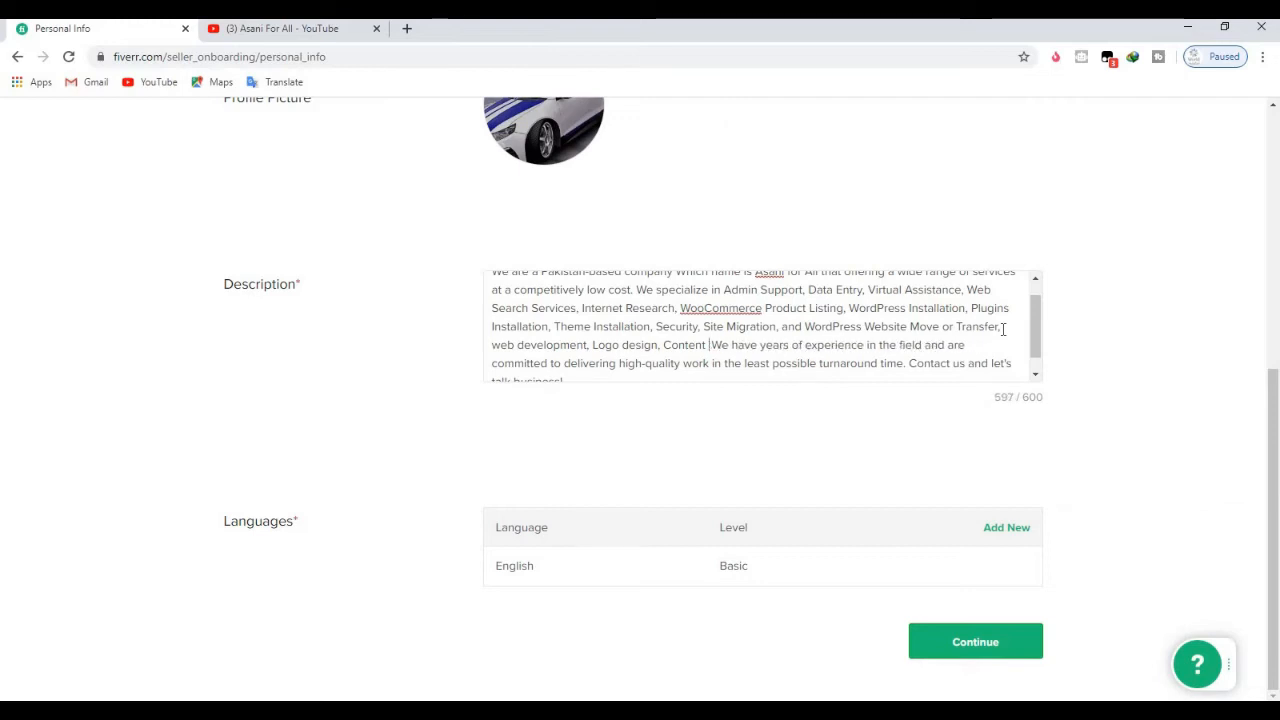
key("BackSpace")
key("BackSpace")
key("BackSpace")
key("BackSpace")
key("BackSpace")
key("BackSpace")
key("BackSpace")
key("BackSpace")
key("BackSpace")
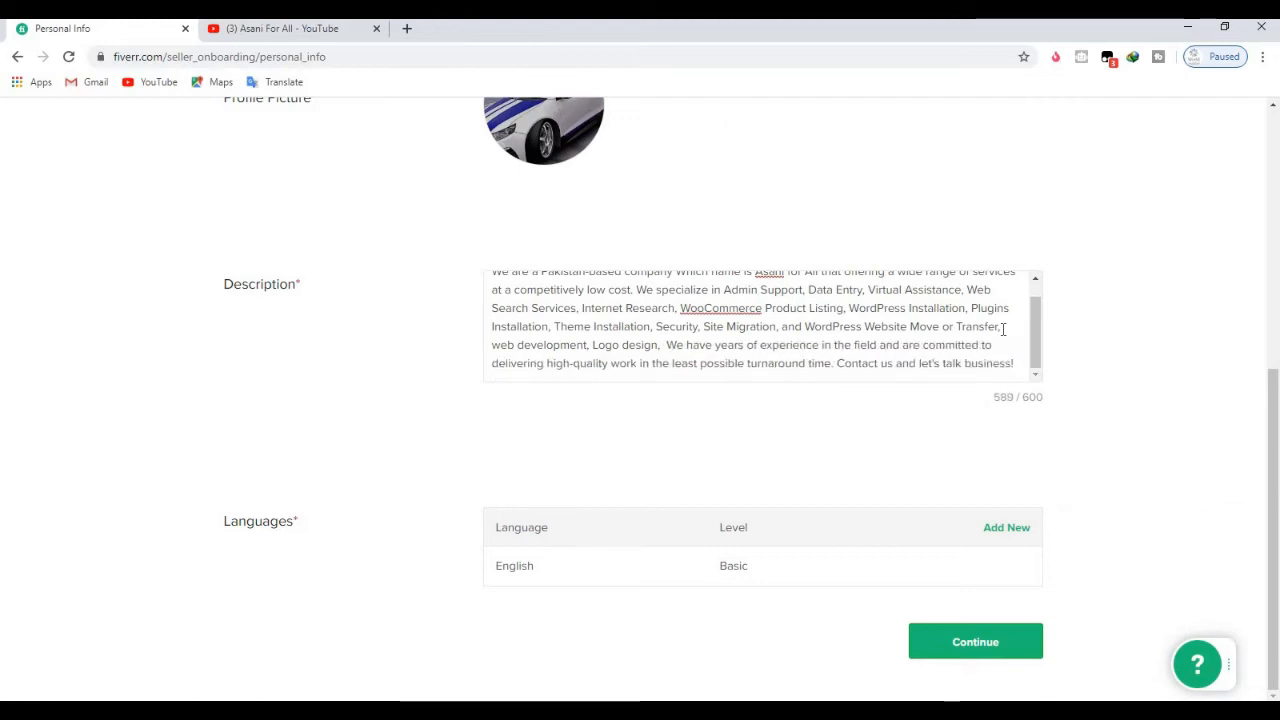
key("BackSpace")
type(".")
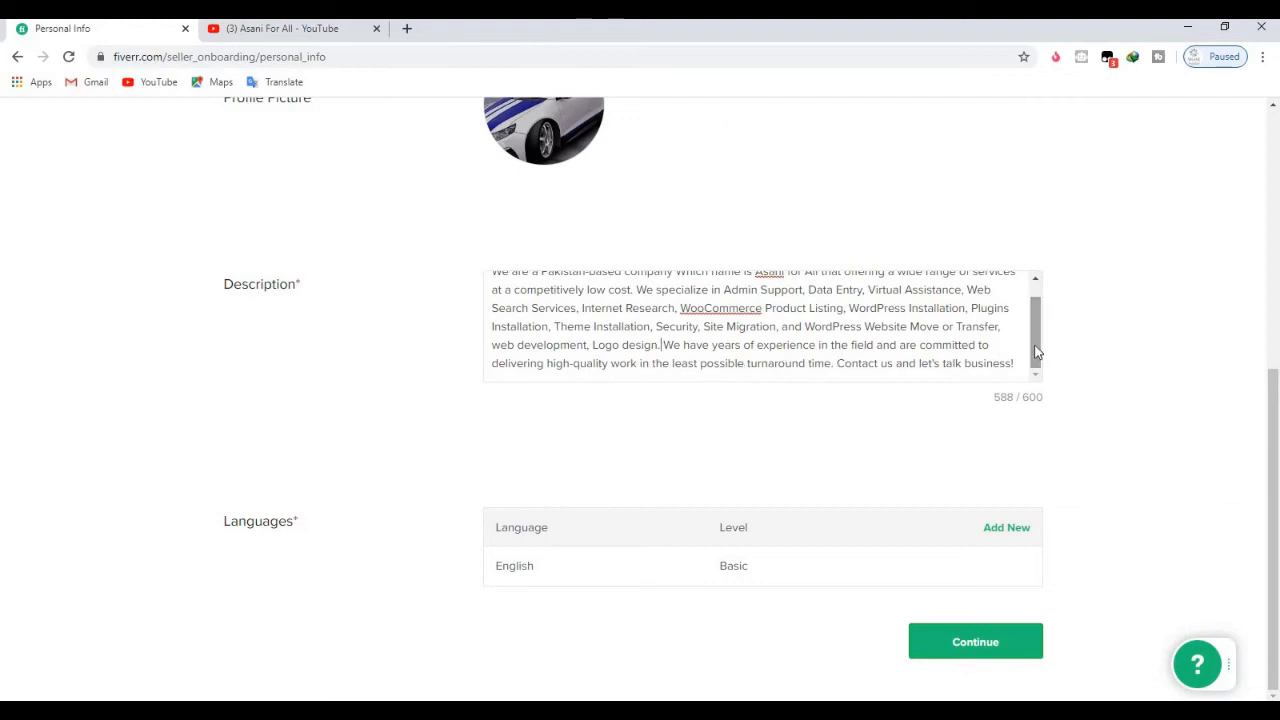
left_click_drag(1035, 346, 1035, 309)
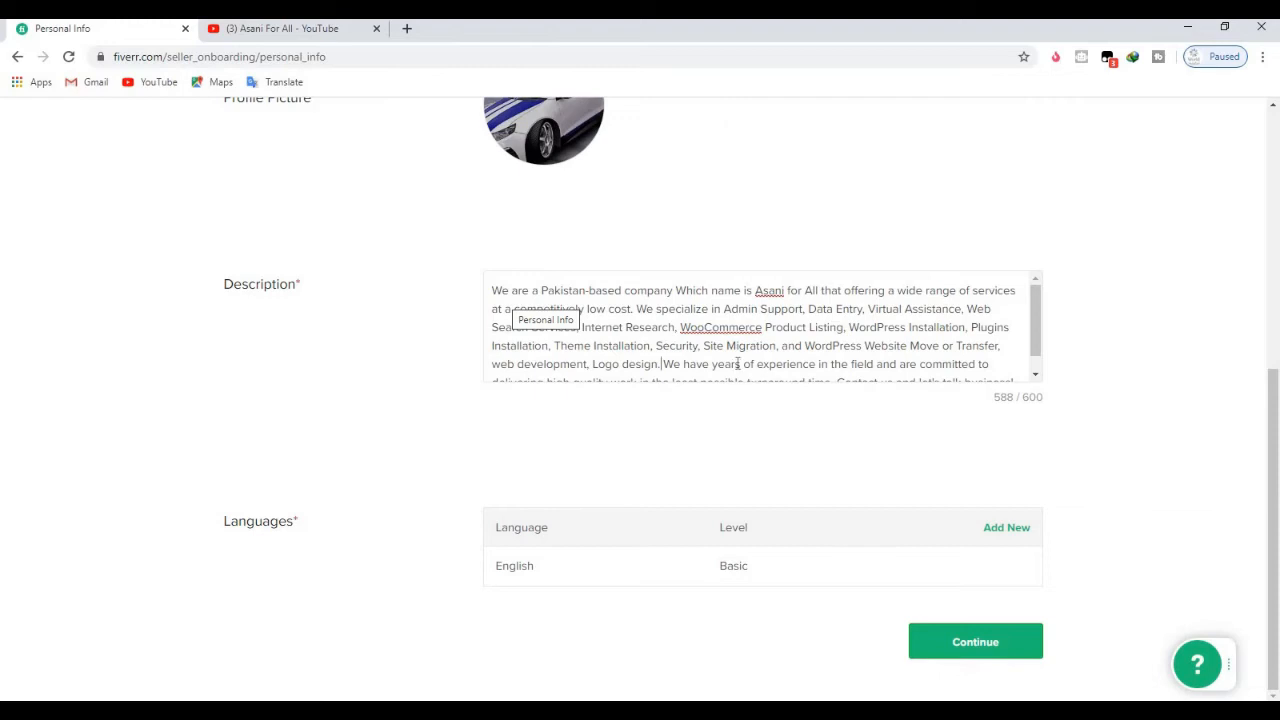
left_click(543, 708)
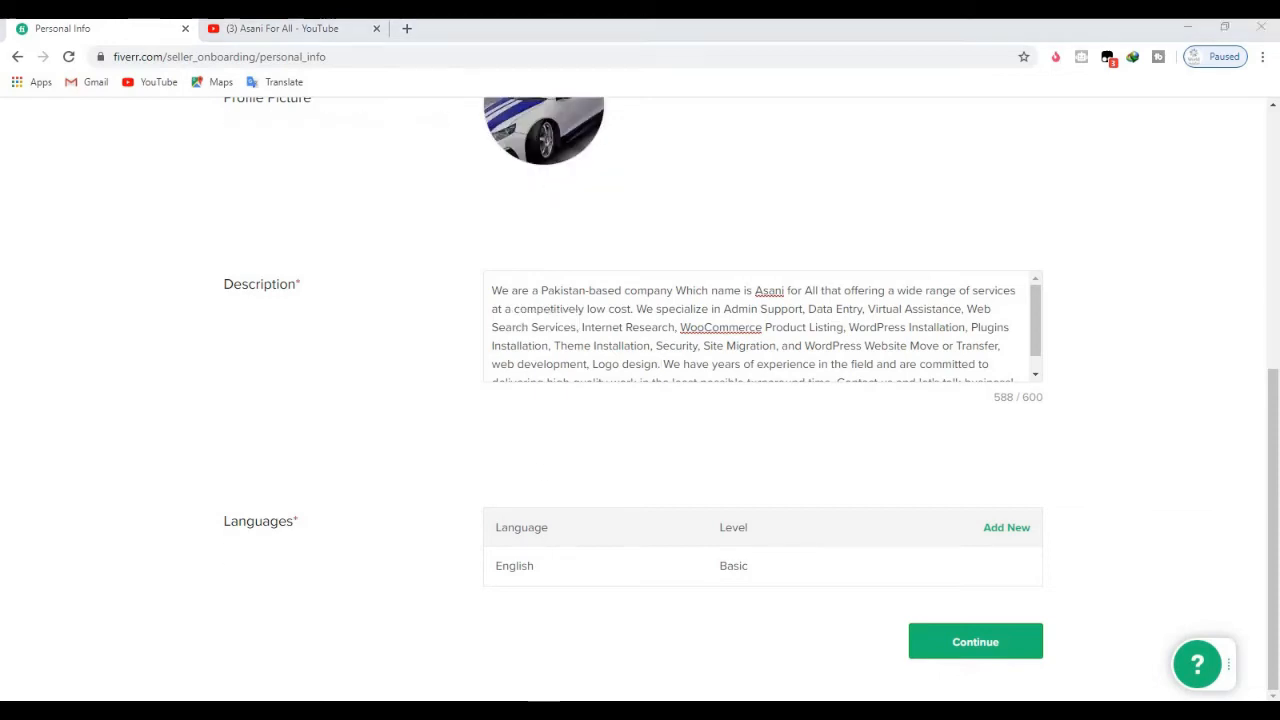
scroll(617, 244, "up", 3)
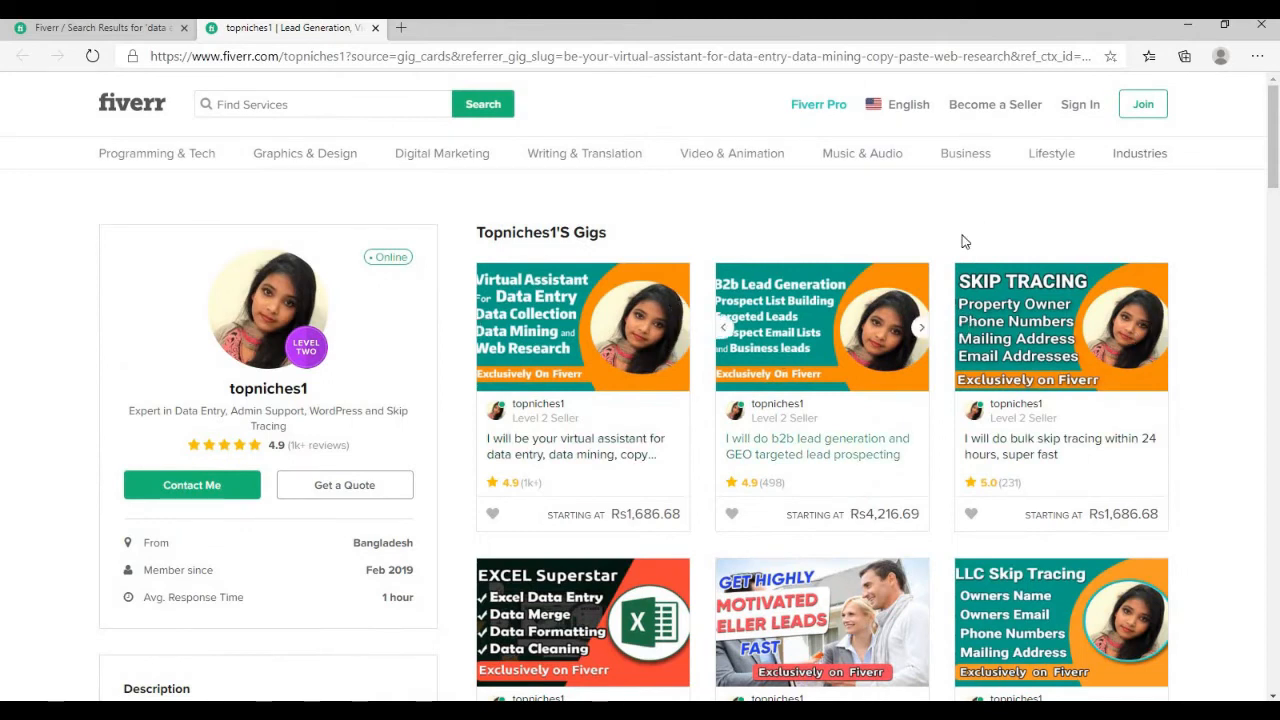
scroll(553, 190, "down", 2)
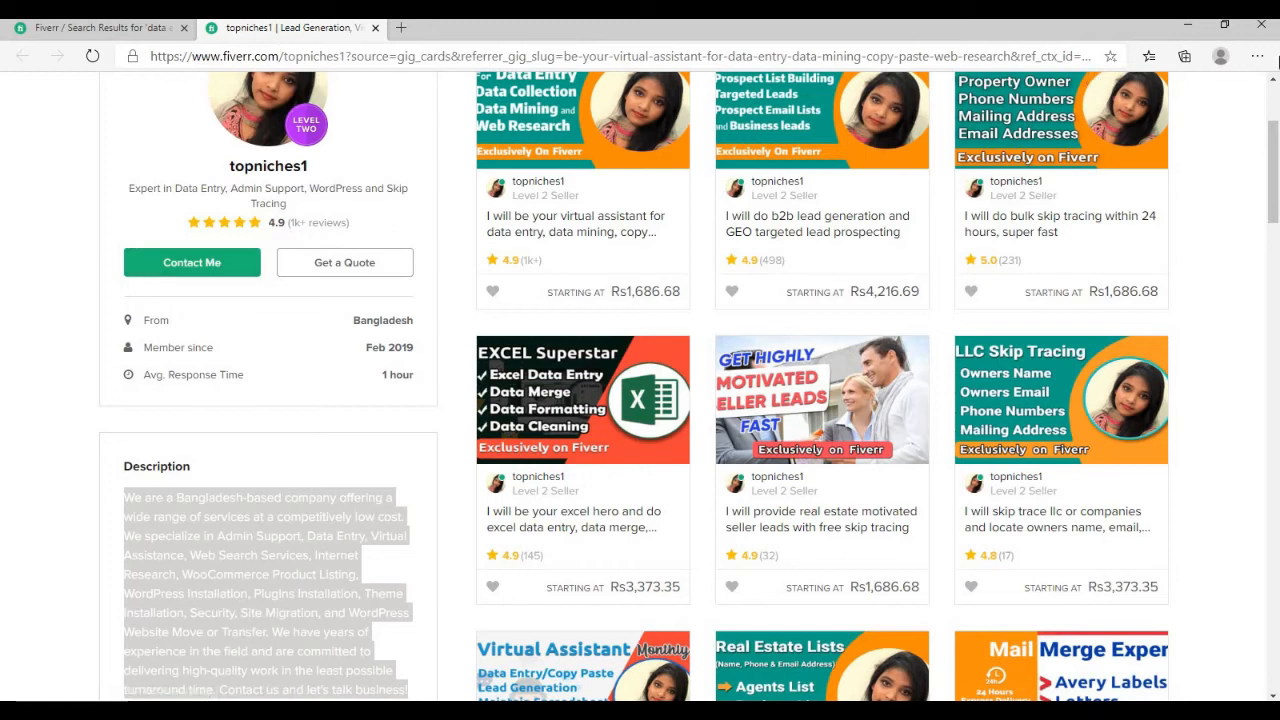
left_click_drag(1275, 145, 1277, 259)
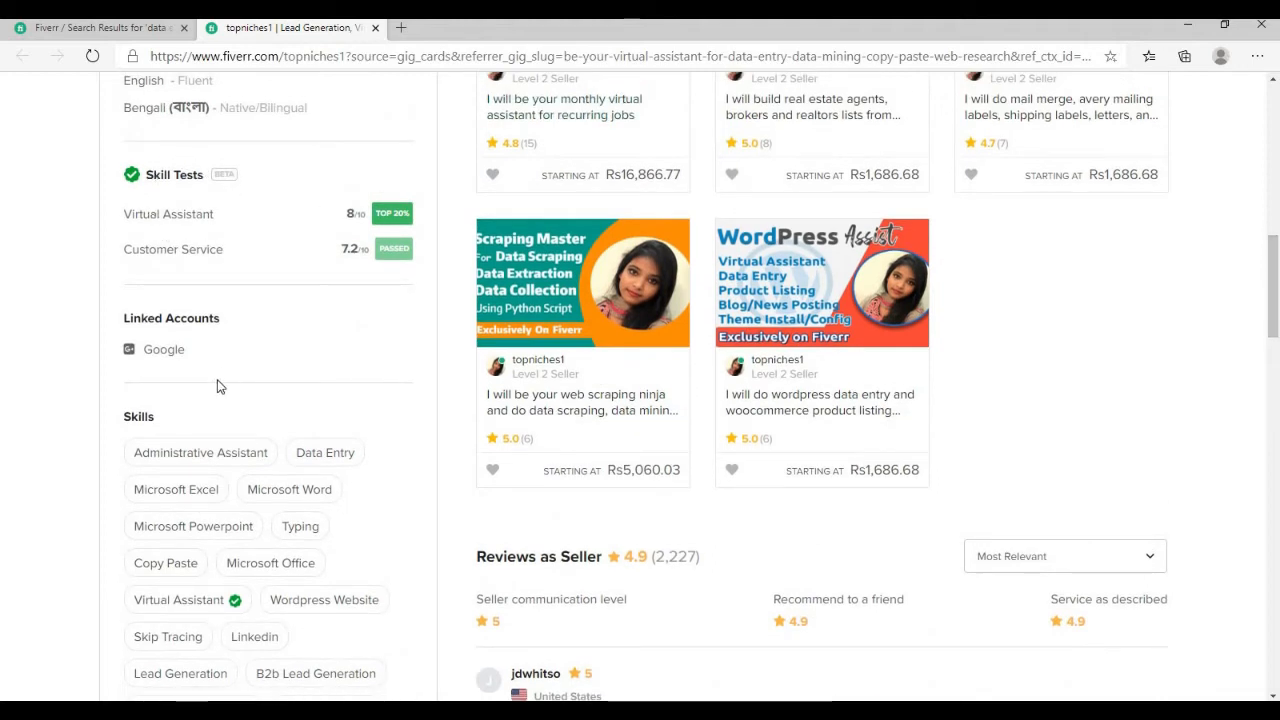
left_click_drag(1277, 262, 1277, 160)
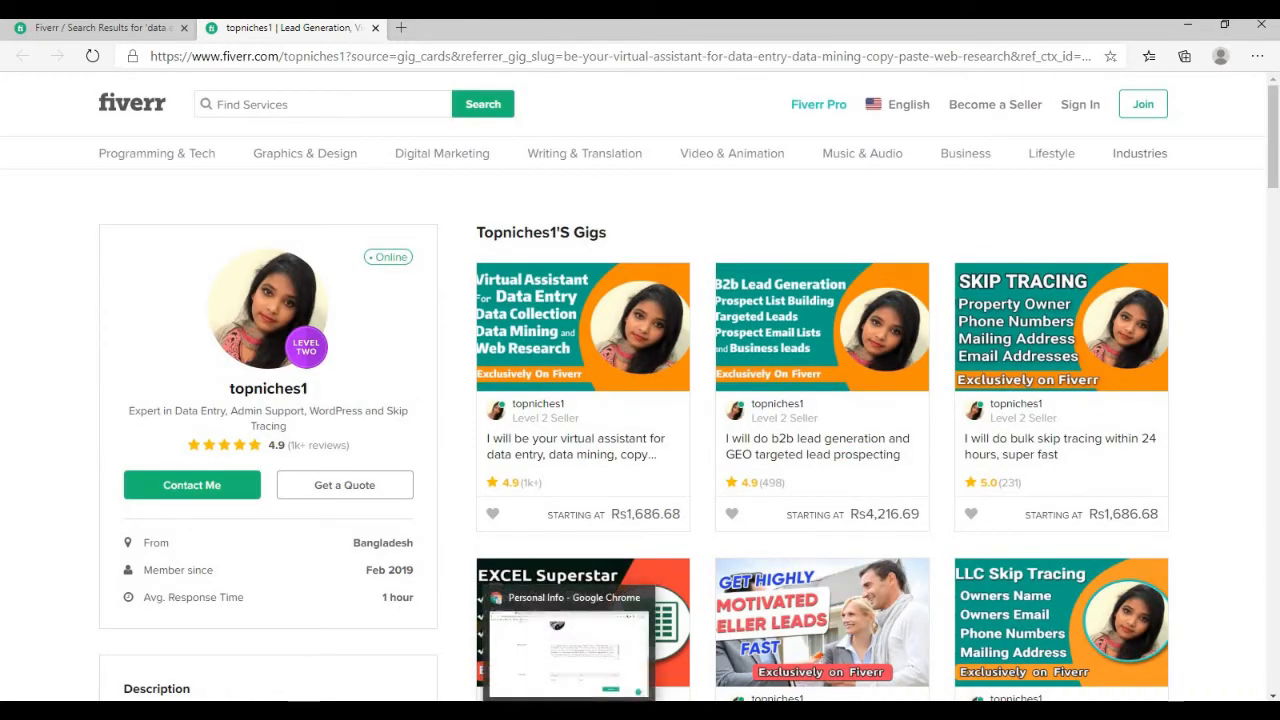
left_click(573, 710)
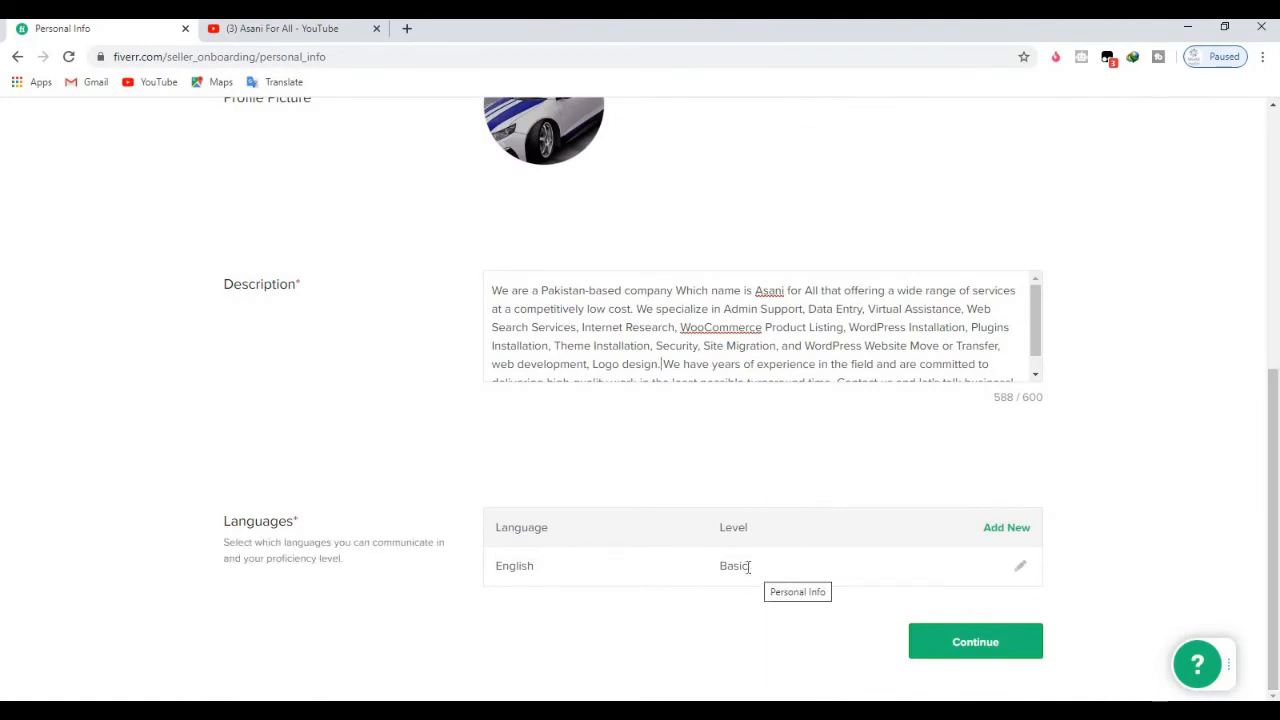
left_click(1005, 646)
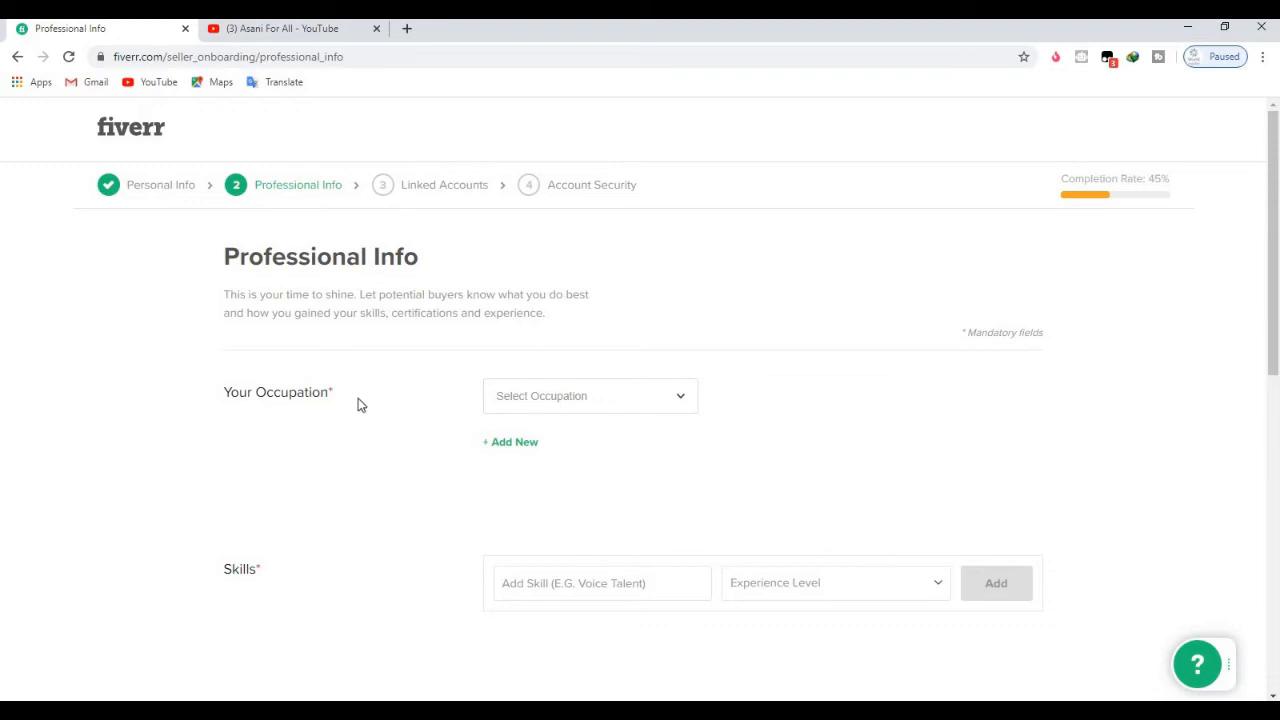
Set the occupation to Graphics & Design with skills including Web & Mobile Design, Logo Design, Book & Album Covers.
left_click(663, 402)
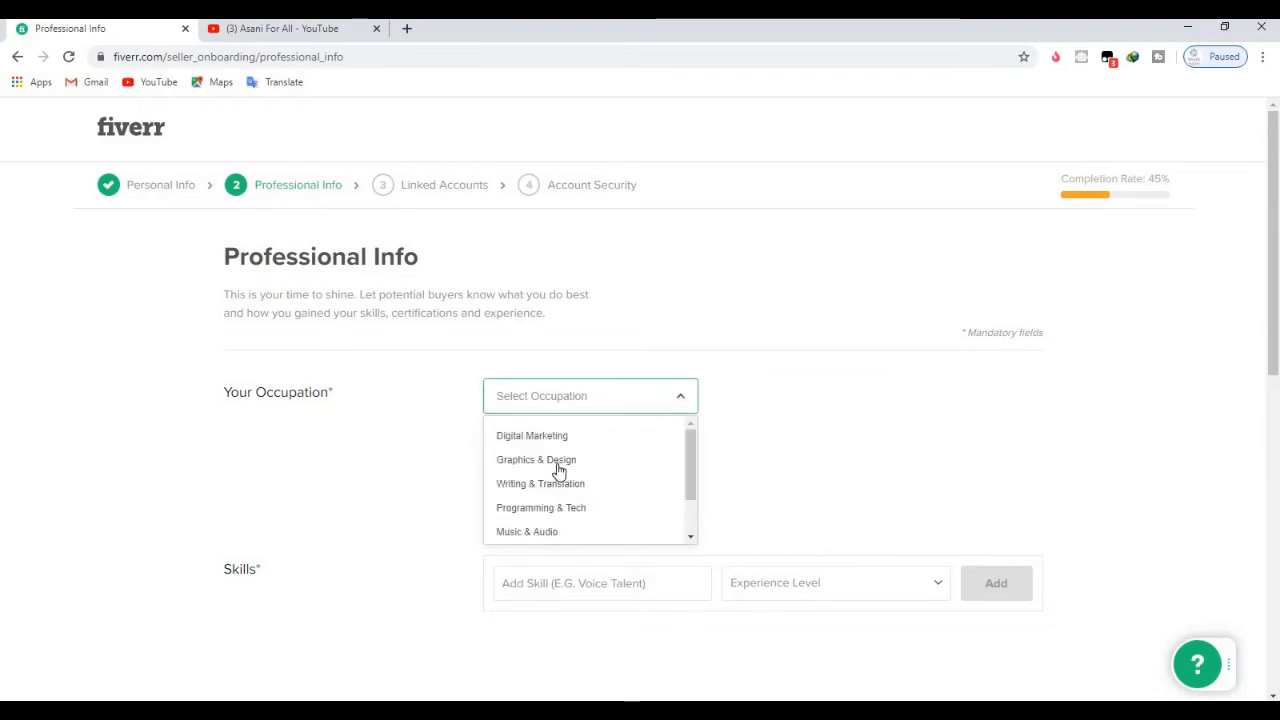
mouse_move(695, 470)
left_mouse_down()
mouse_move(698, 513)
mouse_move(697, 457)
left_mouse_up()
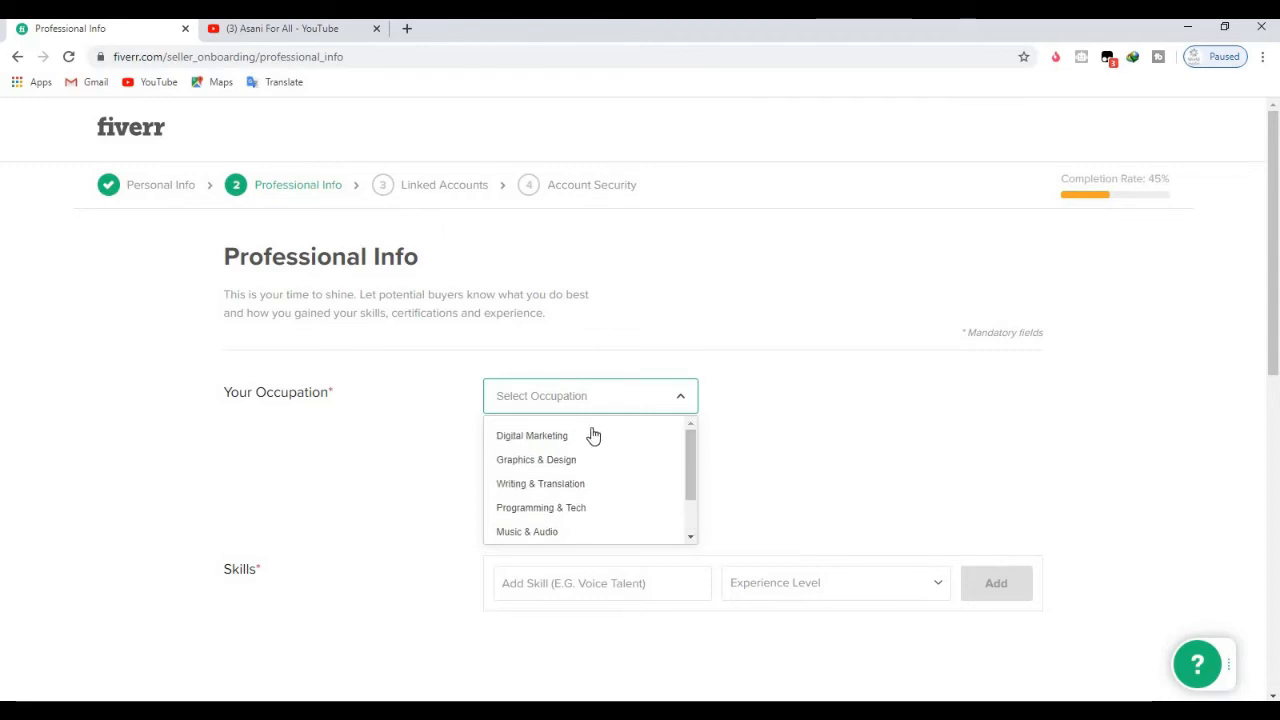
left_click(543, 463)
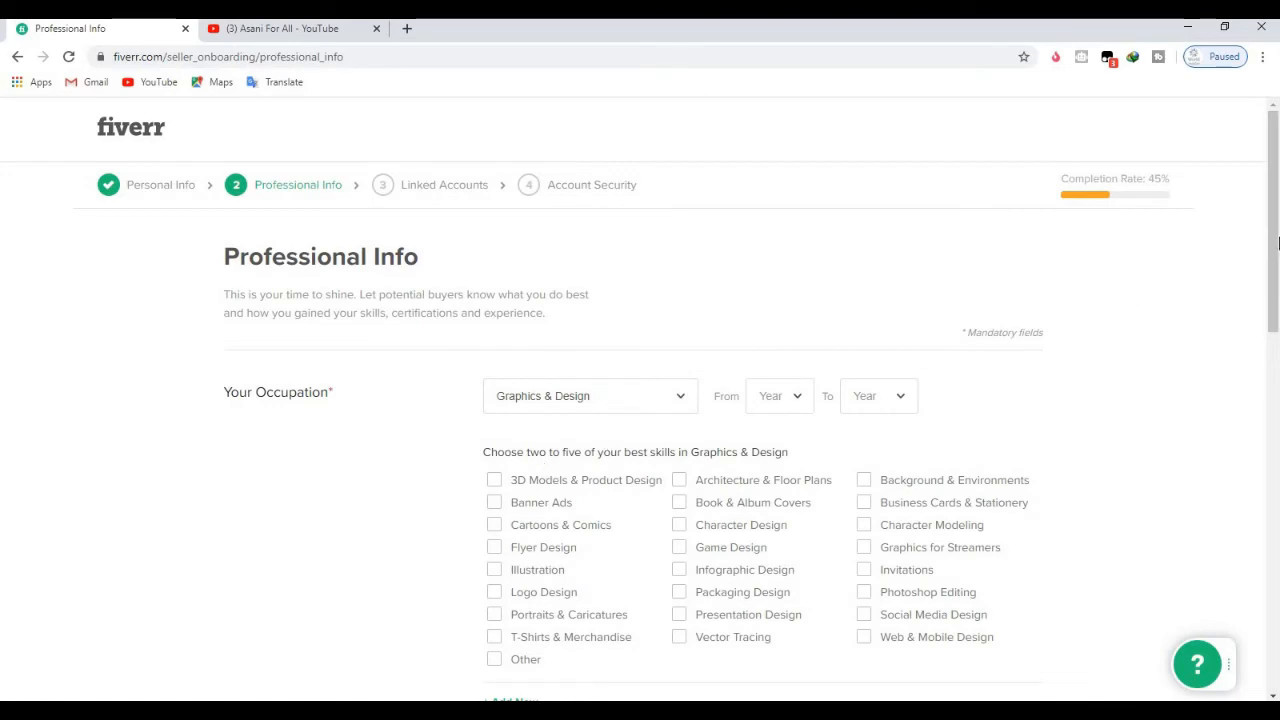
left_click_drag(1278, 242, 1278, 272)
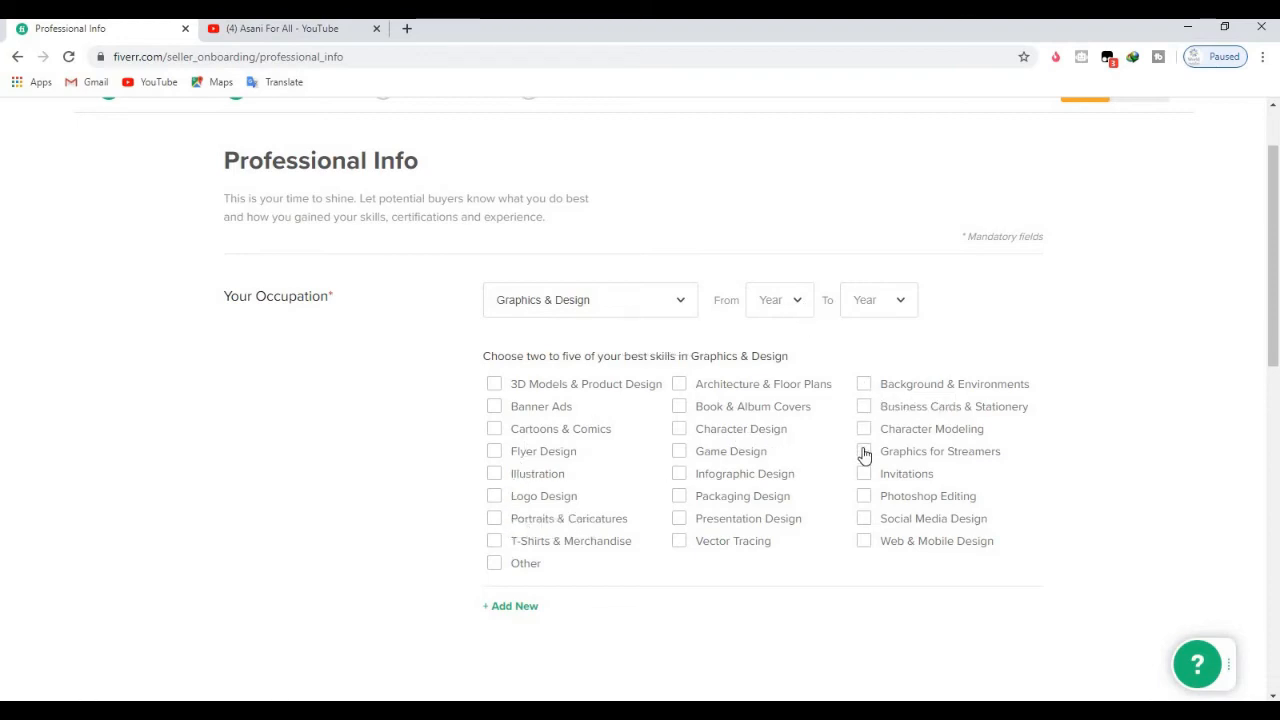
left_click(864, 542)
left_click(494, 496)
left_click(680, 410)
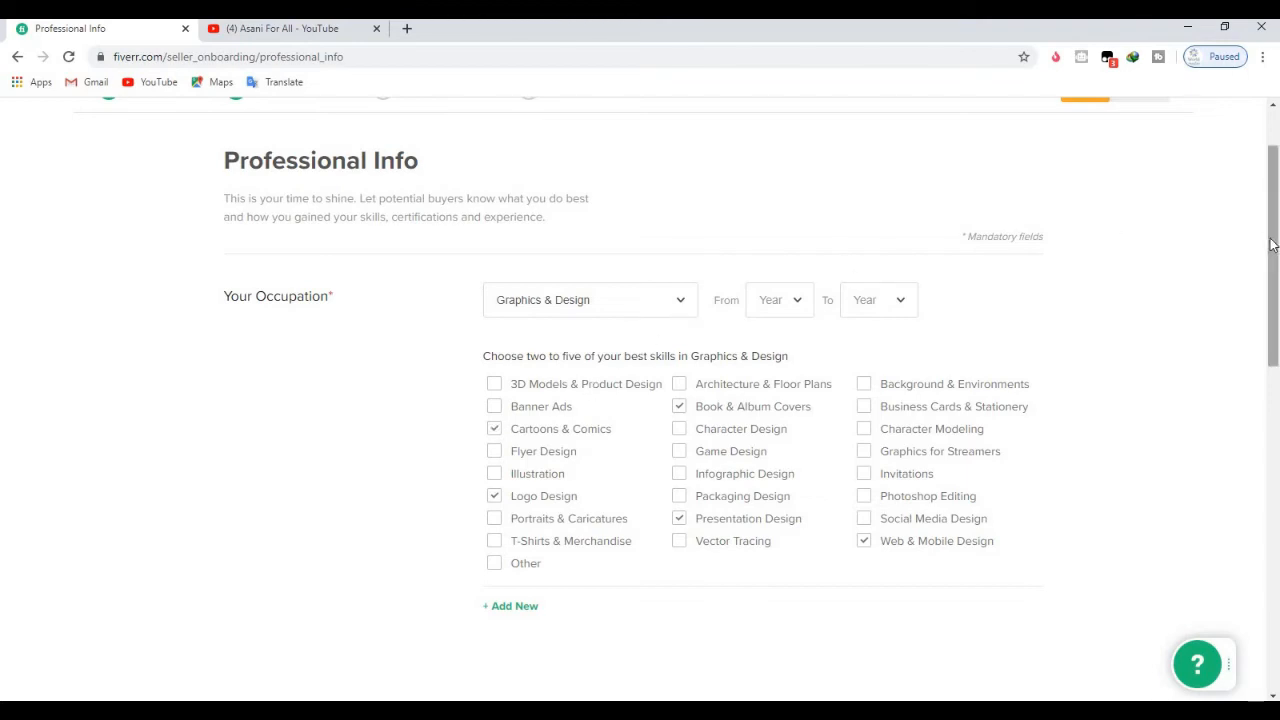
left_click_drag(1273, 249, 1273, 295)
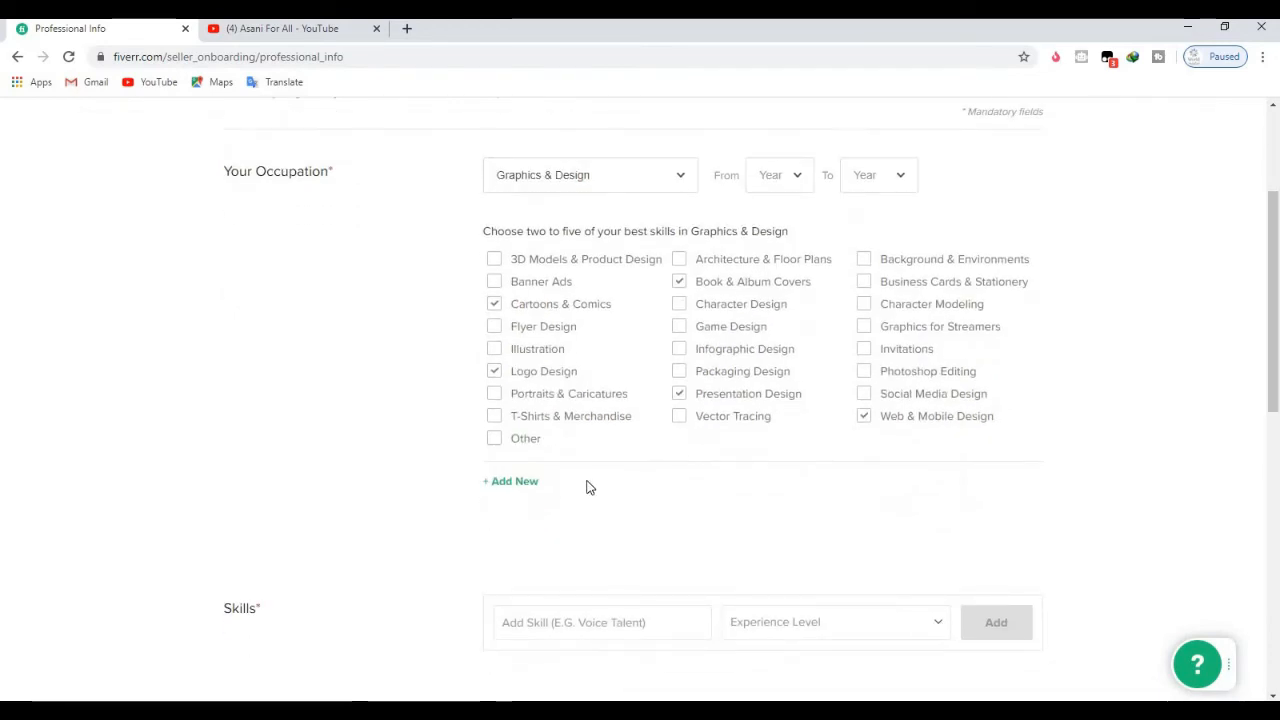
Add a second occupation entry set to Digital Marketing.
left_click(526, 484)
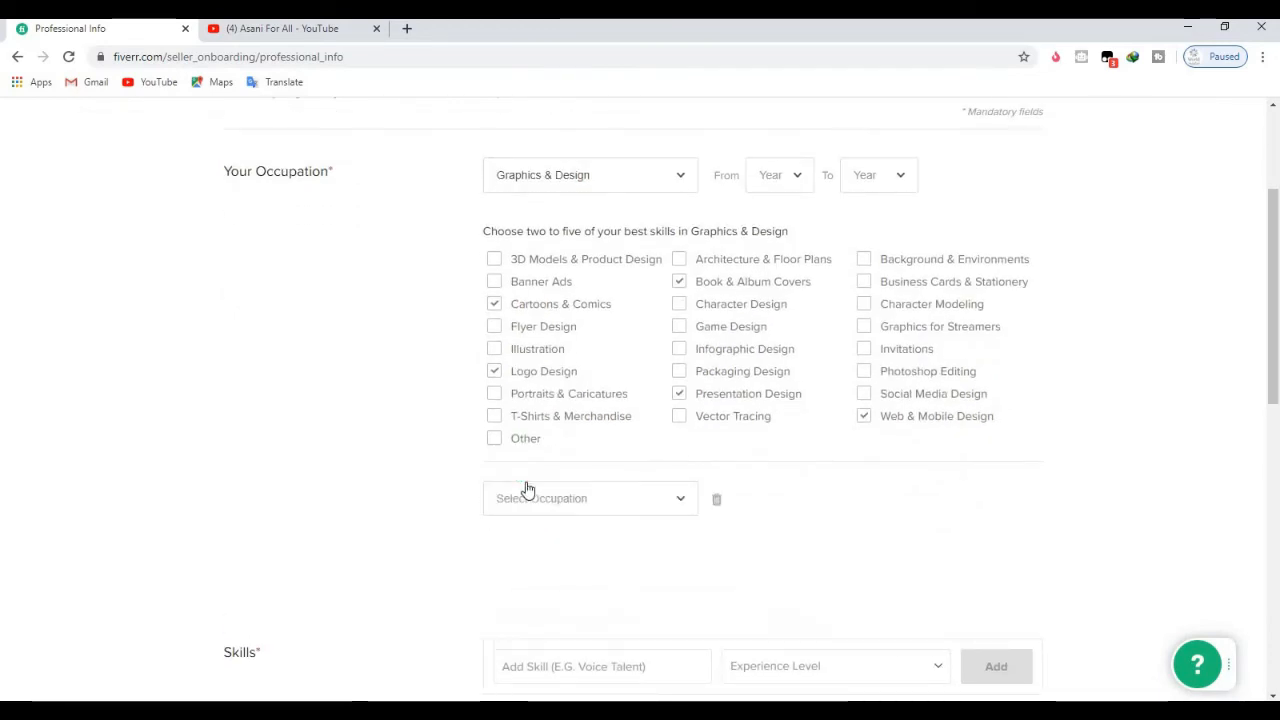
left_click(647, 506)
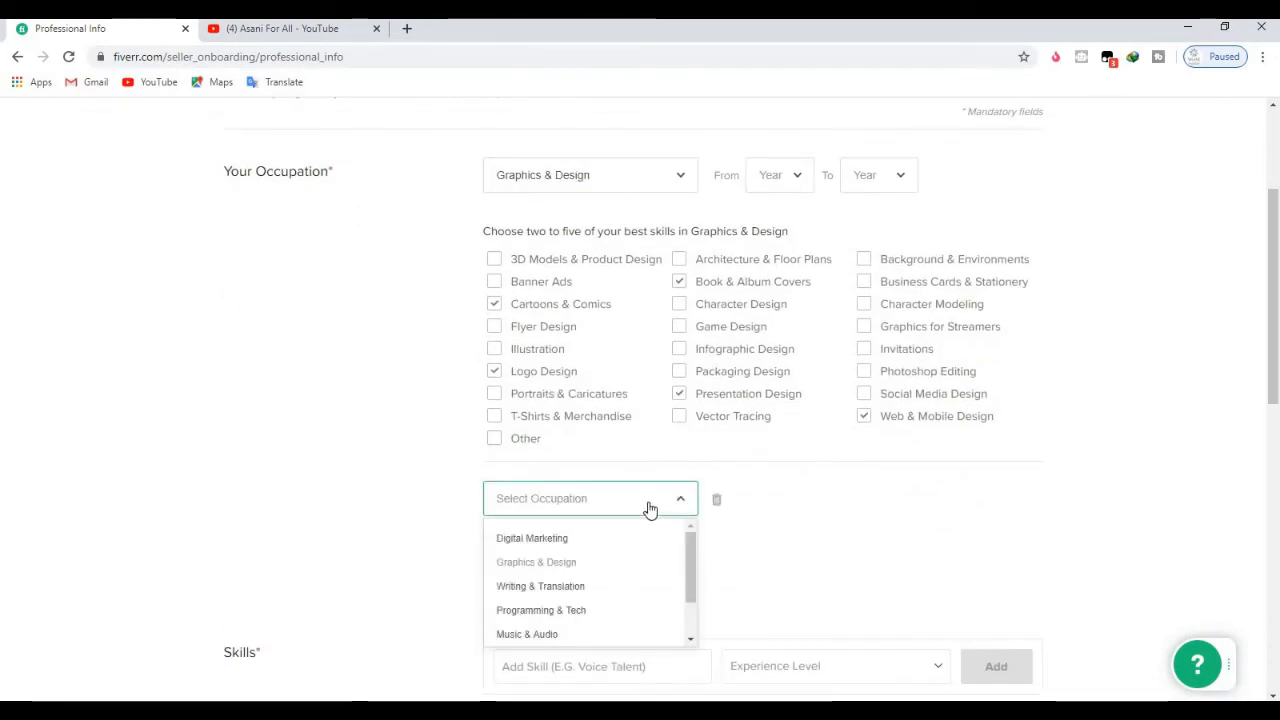
left_click(538, 539)
Tick Content Marketing, Email Marketing, Mobile Advertising, Social Media Marketing and Web Traffic; untick Surveys and Marketing Strategy.
scroll(540, 540, "down", 2)
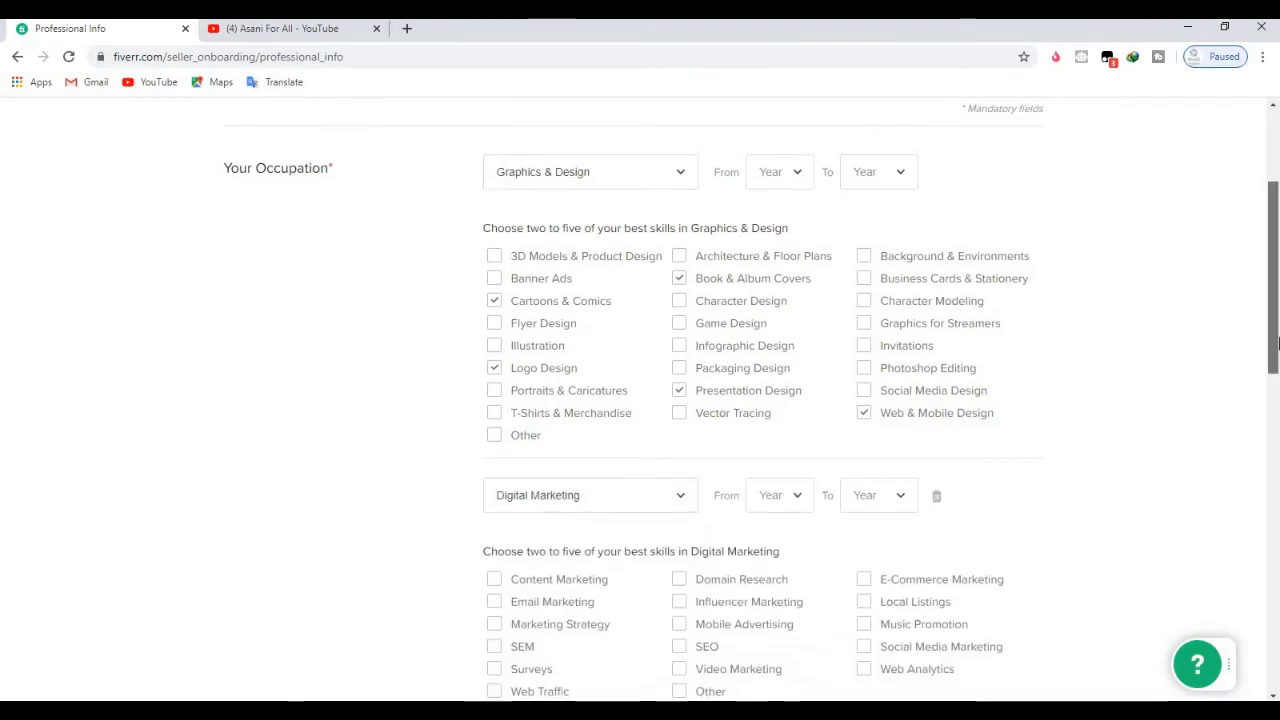
left_click(497, 385)
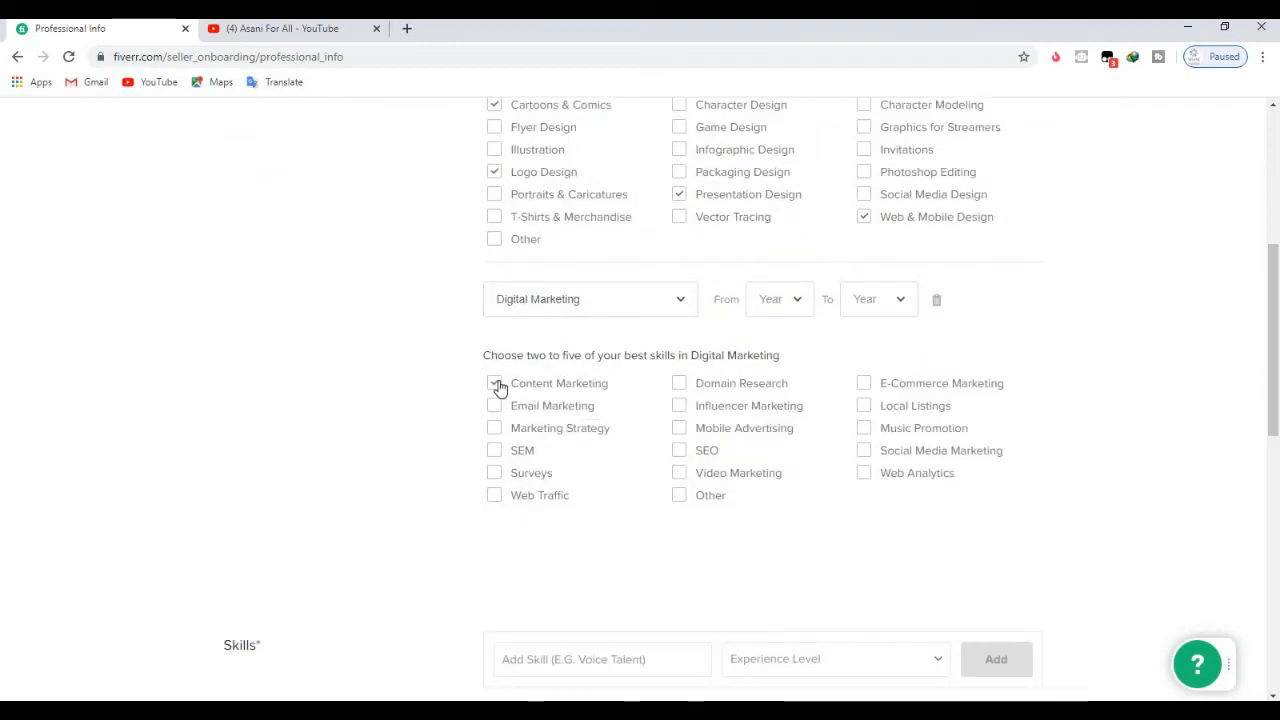
left_click(495, 407)
left_click(493, 433)
left_click(495, 476)
left_click(495, 497)
double_click(684, 411)
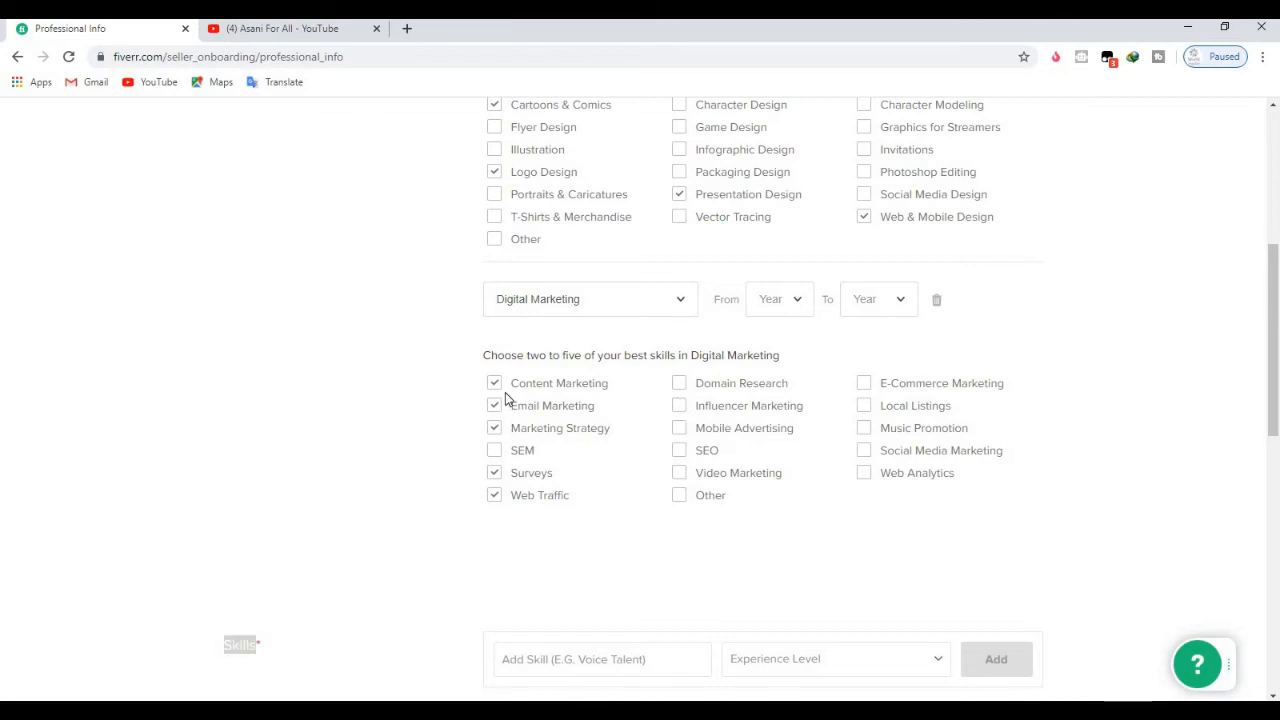
left_click(496, 477)
left_click(494, 430)
left_click_drag(1277, 342, 1275, 208)
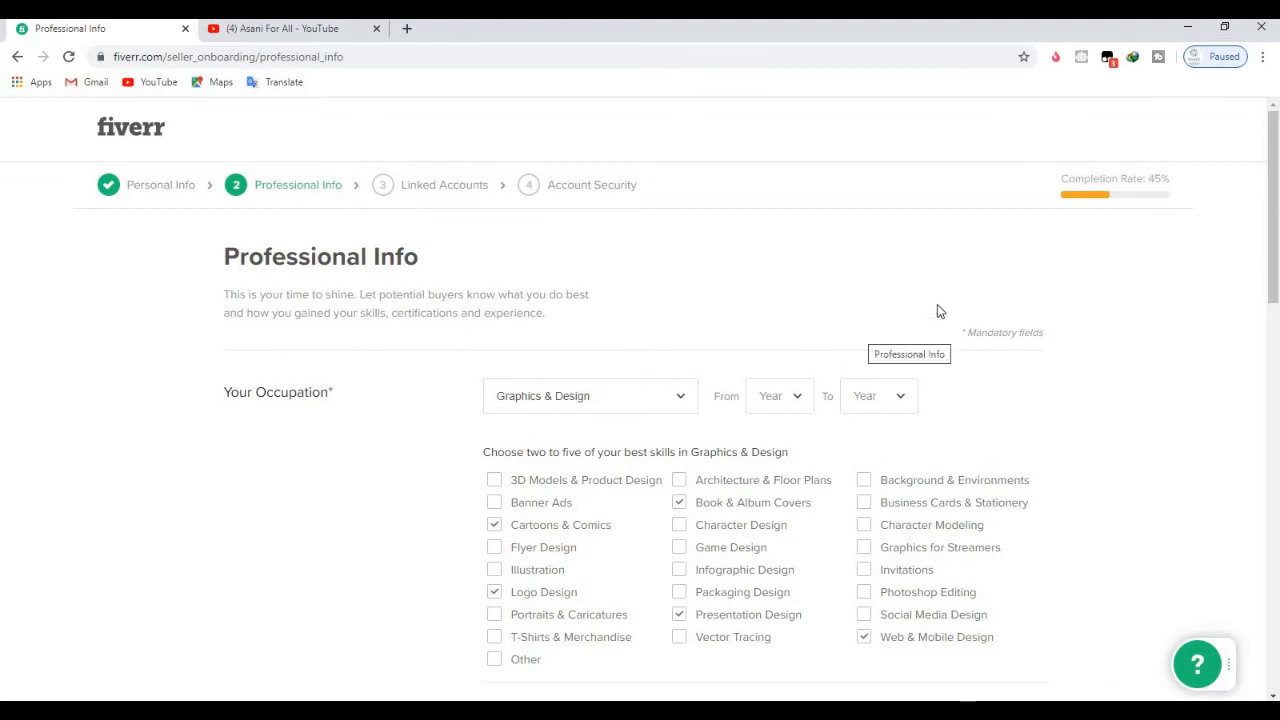
left_click_drag(1277, 220, 1278, 385)
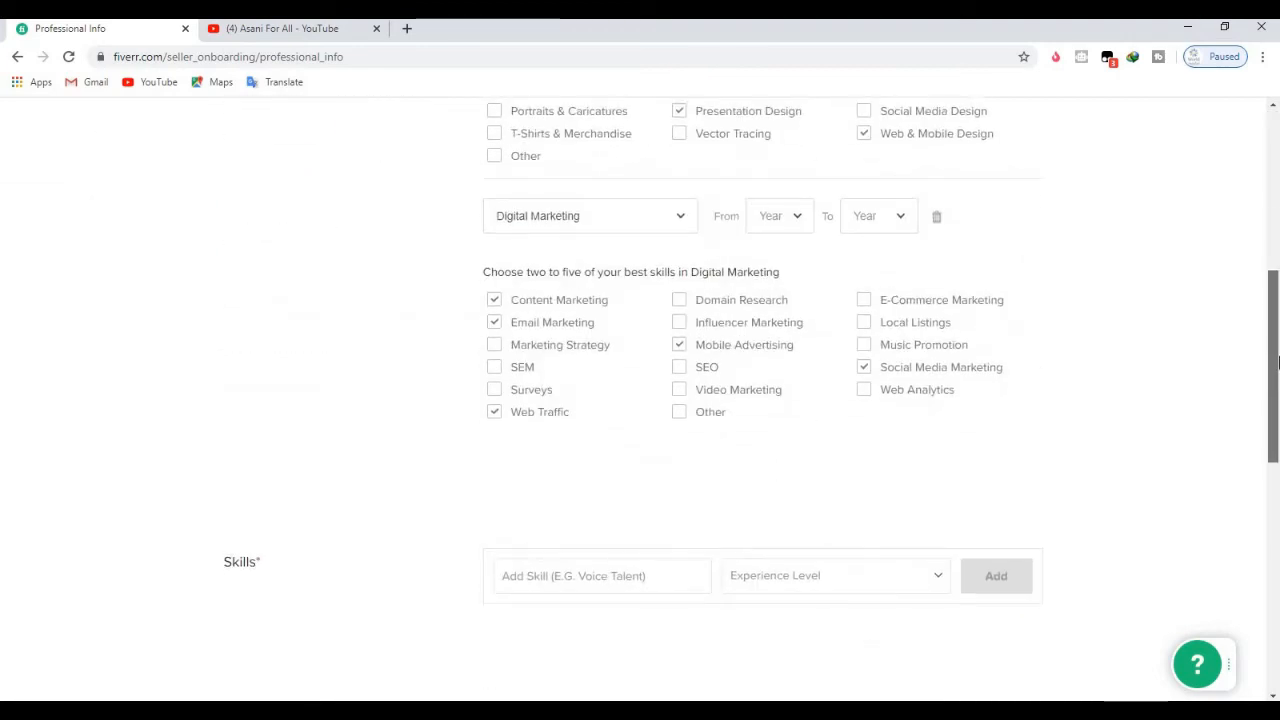
Set the Digital Marketing occupation's years to From 2018 and To 2020.
left_click(795, 217)
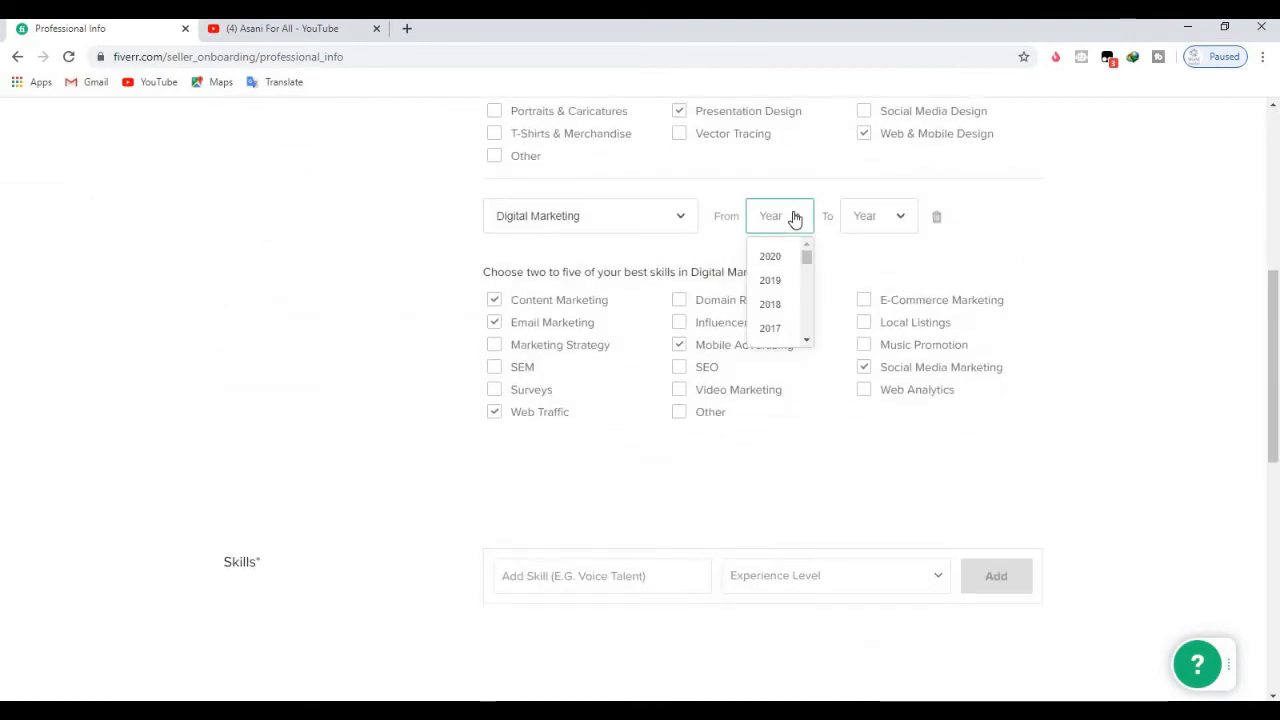
left_click_drag(808, 258, 807, 260)
left_click(772, 254)
left_click(875, 220)
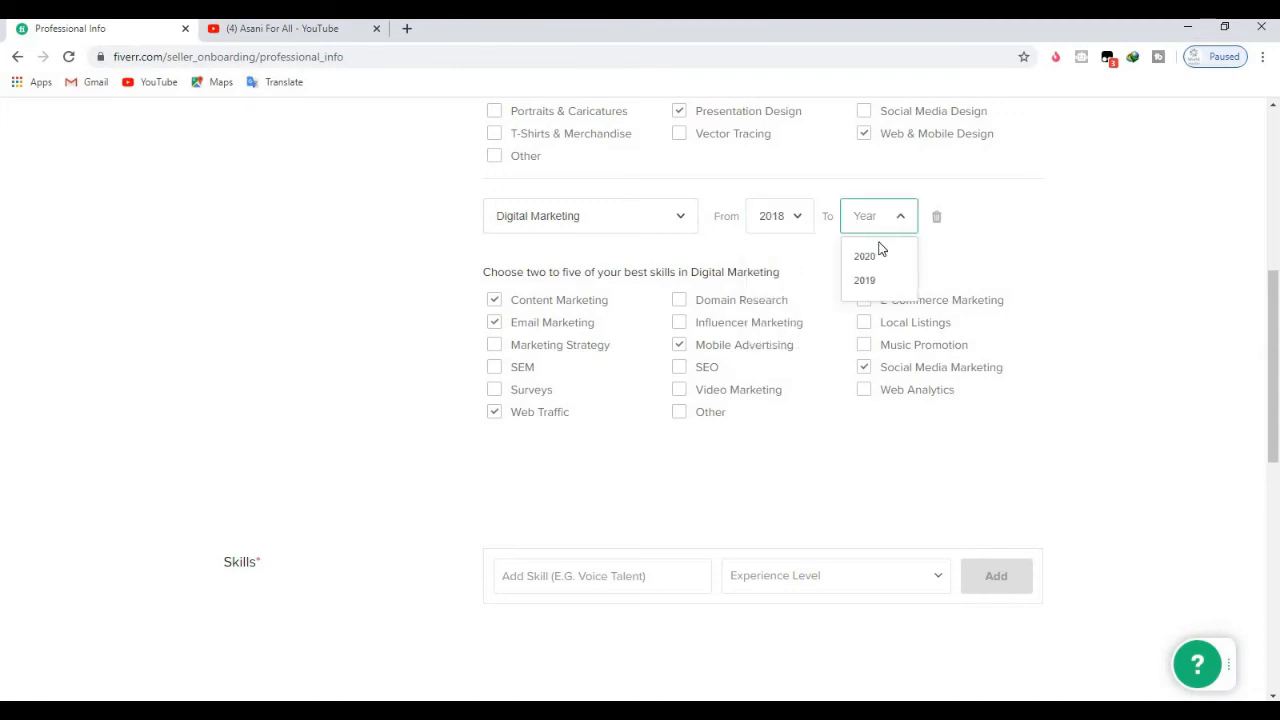
left_click(884, 259)
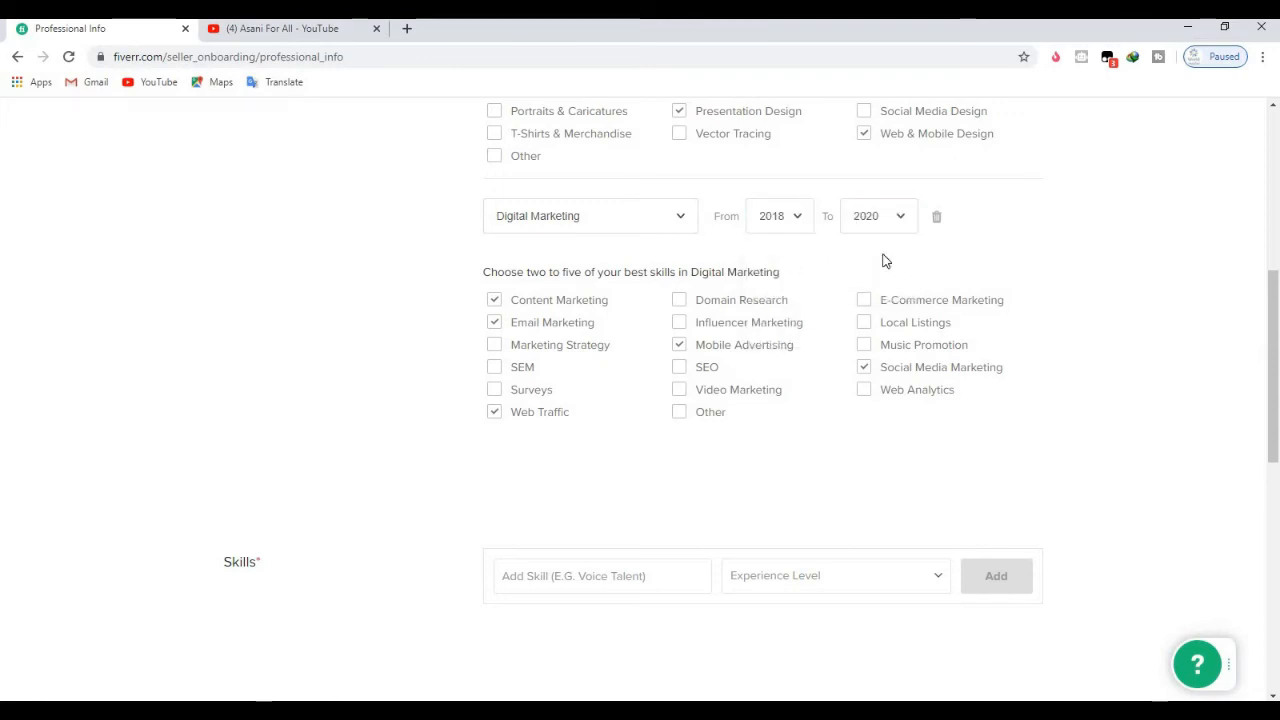
left_click(795, 220)
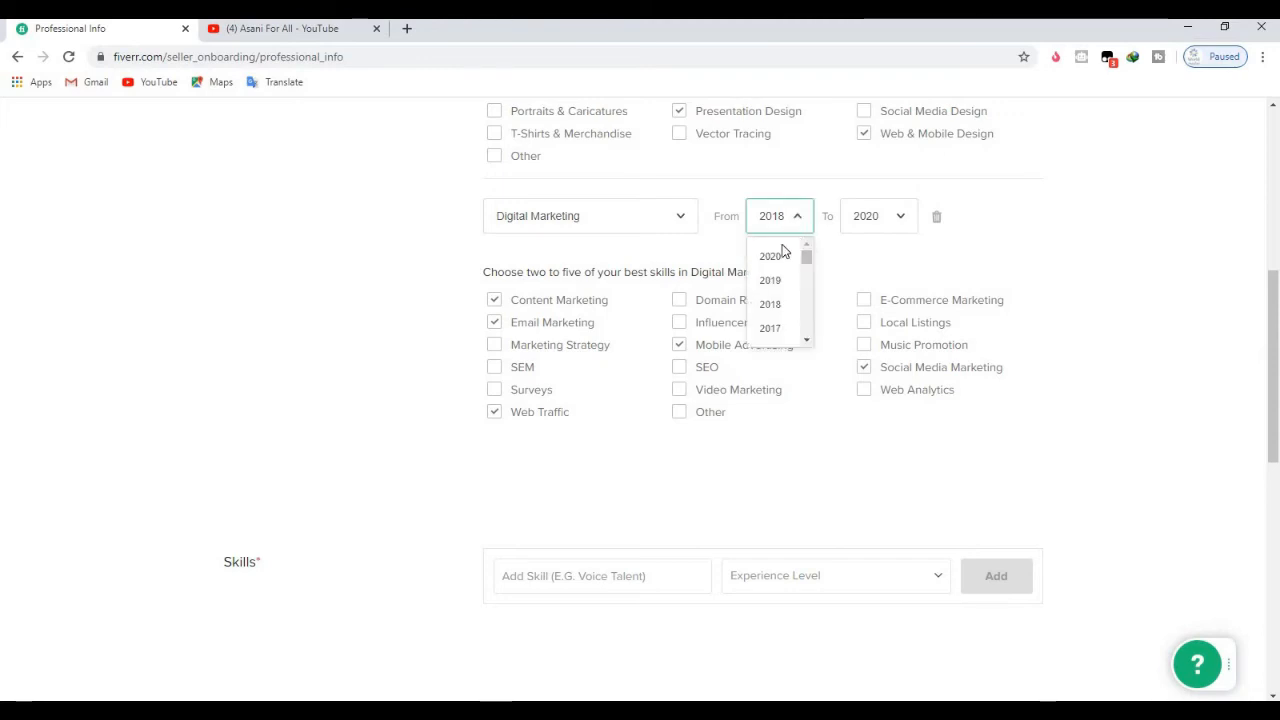
left_click(983, 280)
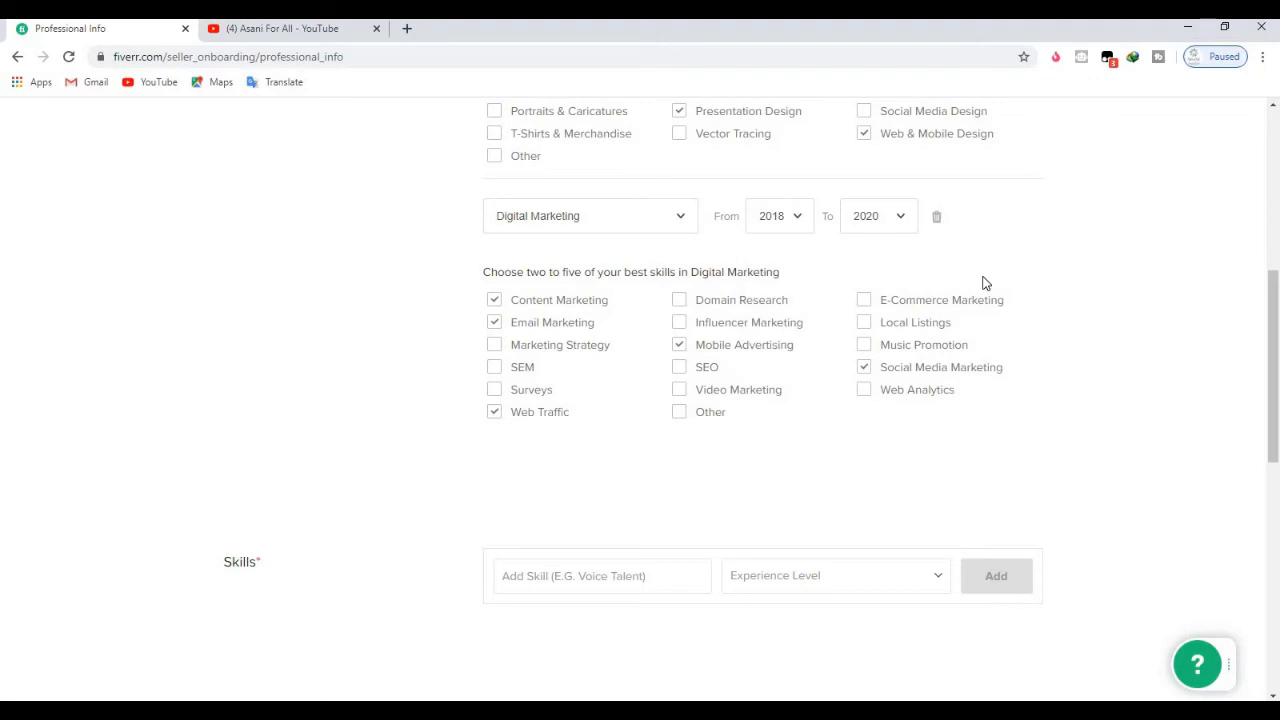
left_click_drag(1276, 323, 1277, 392)
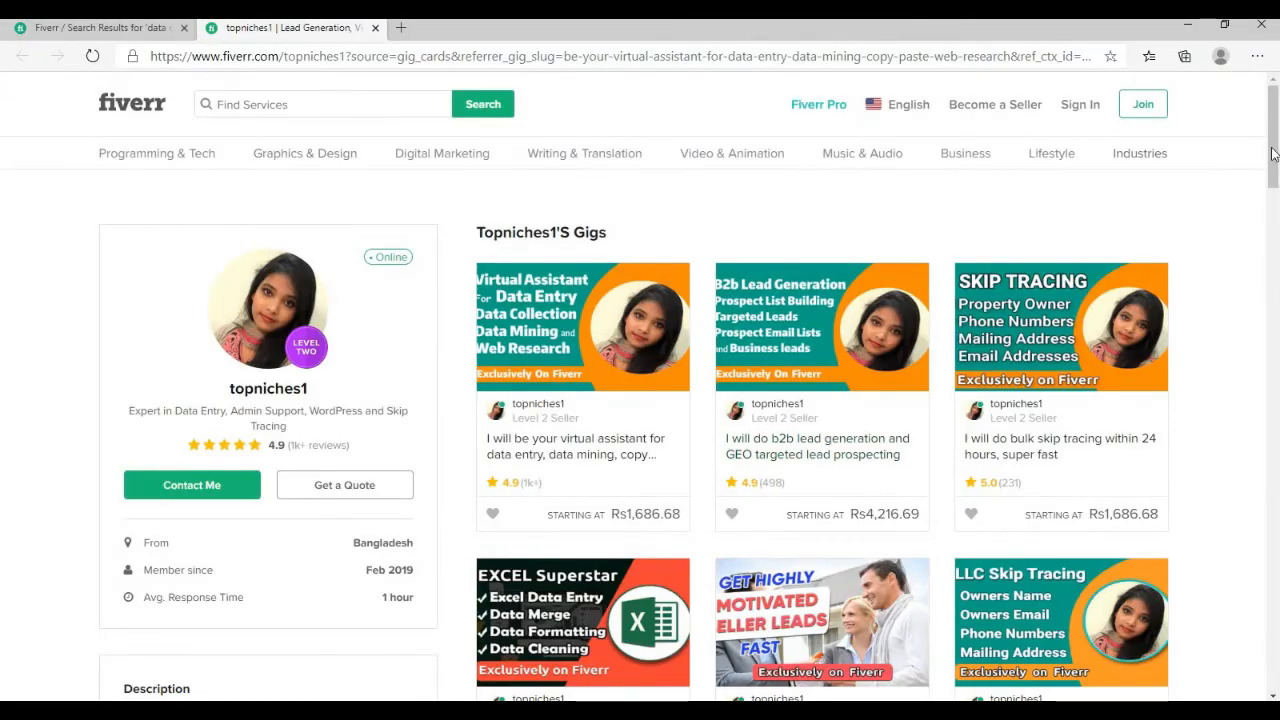
left_click_drag(1273, 153, 1276, 328)
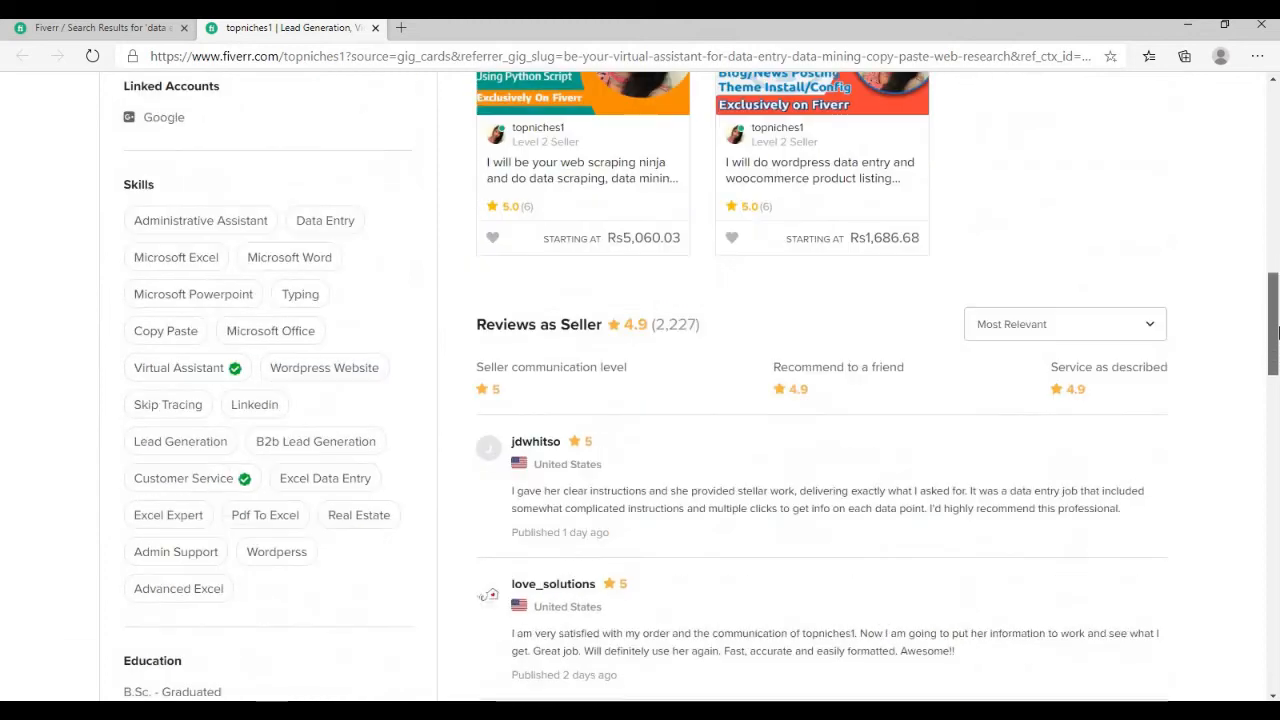
left_click(190, 224)
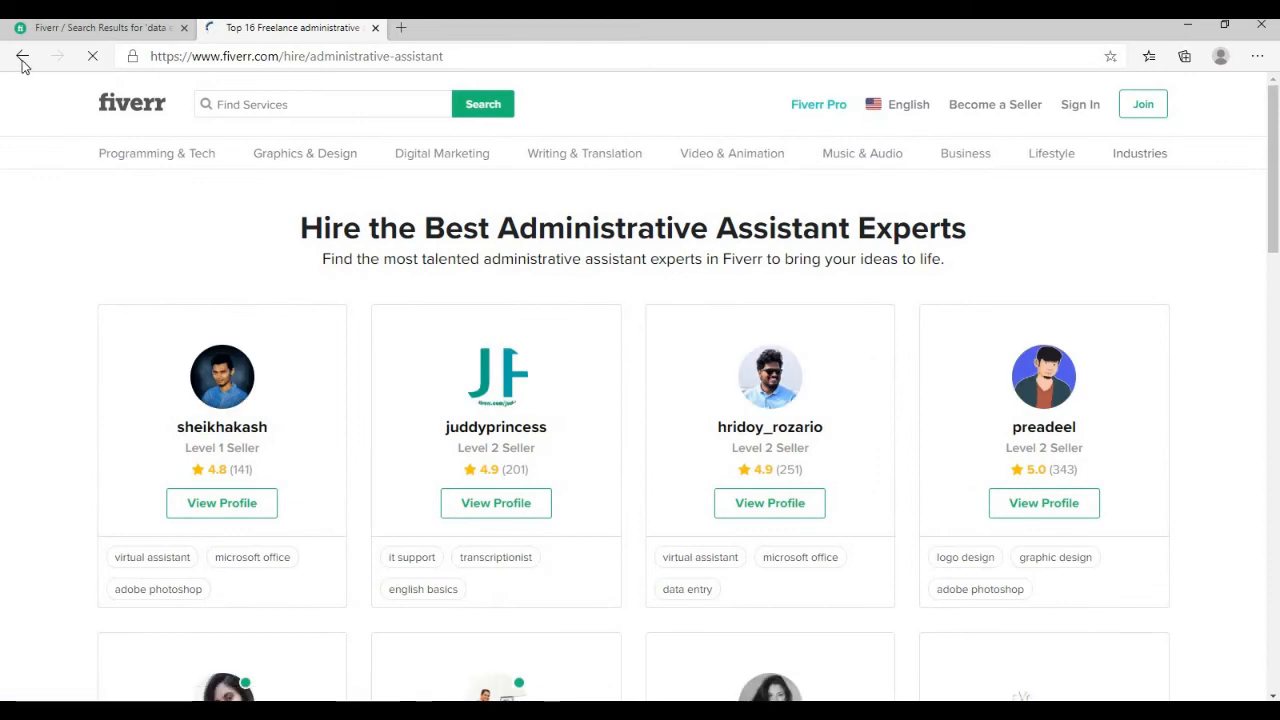
left_click(22, 60)
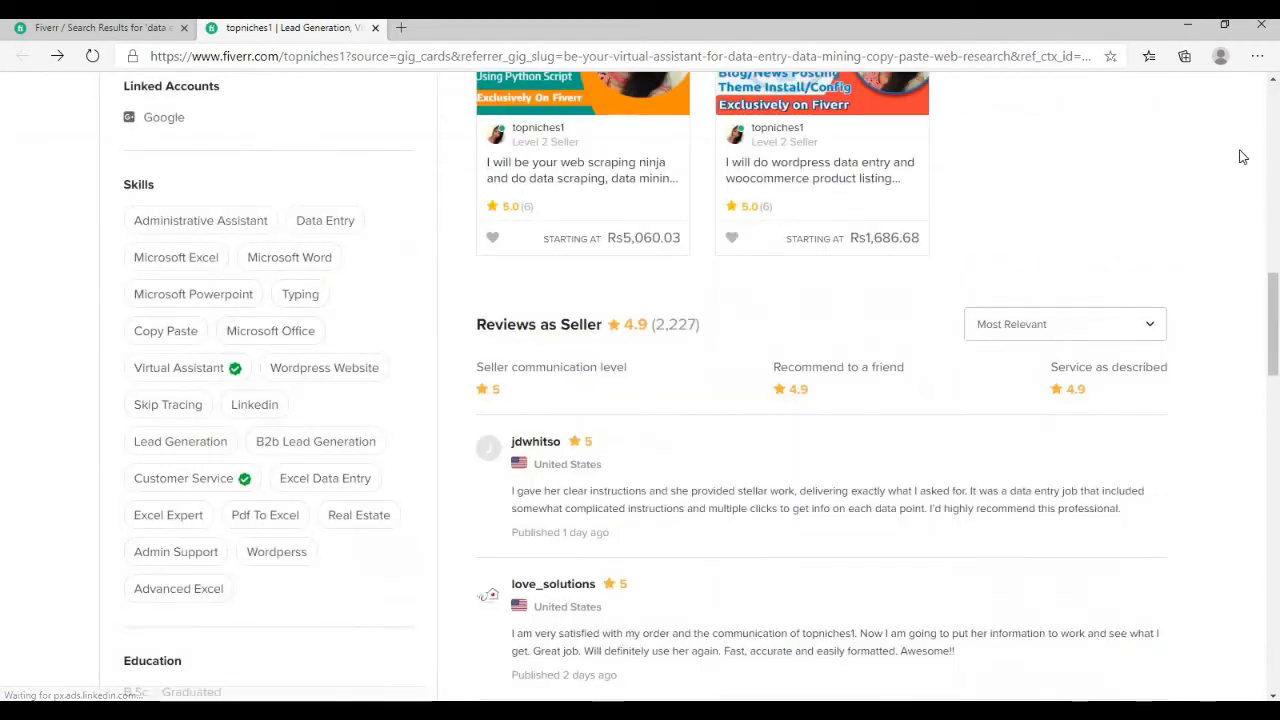
left_click_drag(267, 221, 131, 222)
key("ctrl+c")
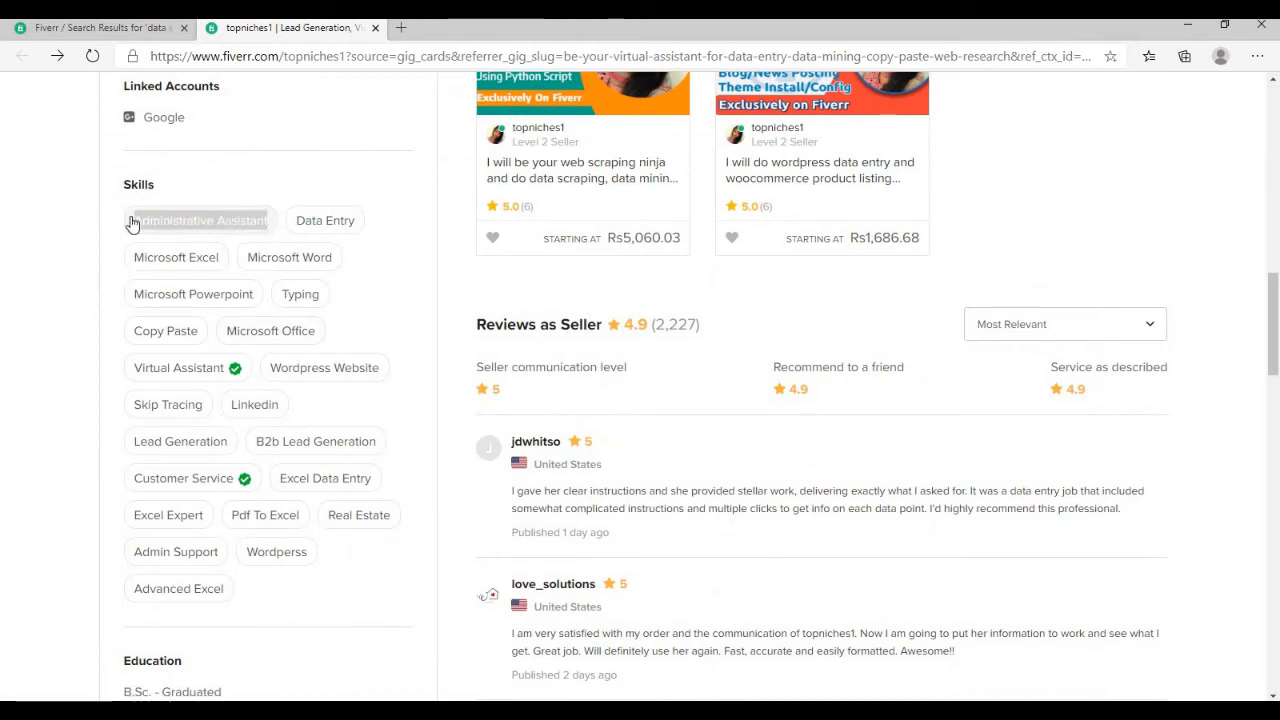
key("alt+Tab")
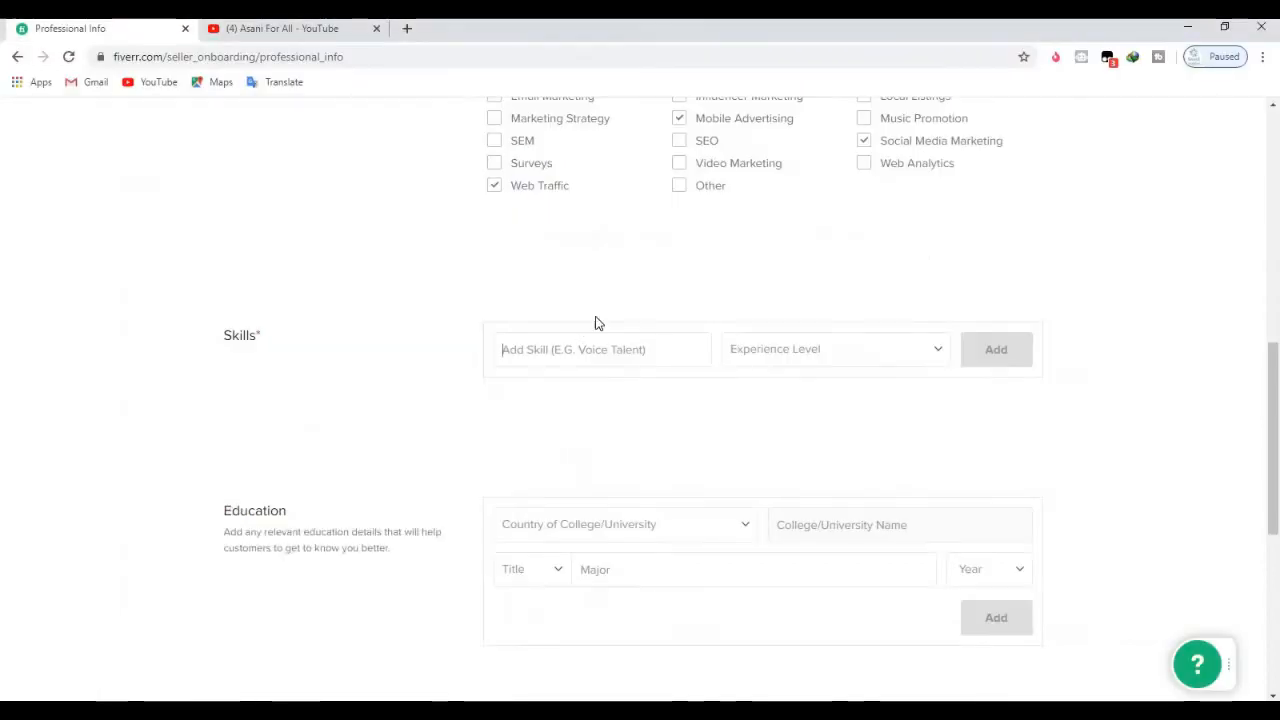
Add Administrative Assistant as a skill at Expert level.
left_click(612, 349)
key("ctrl+v")
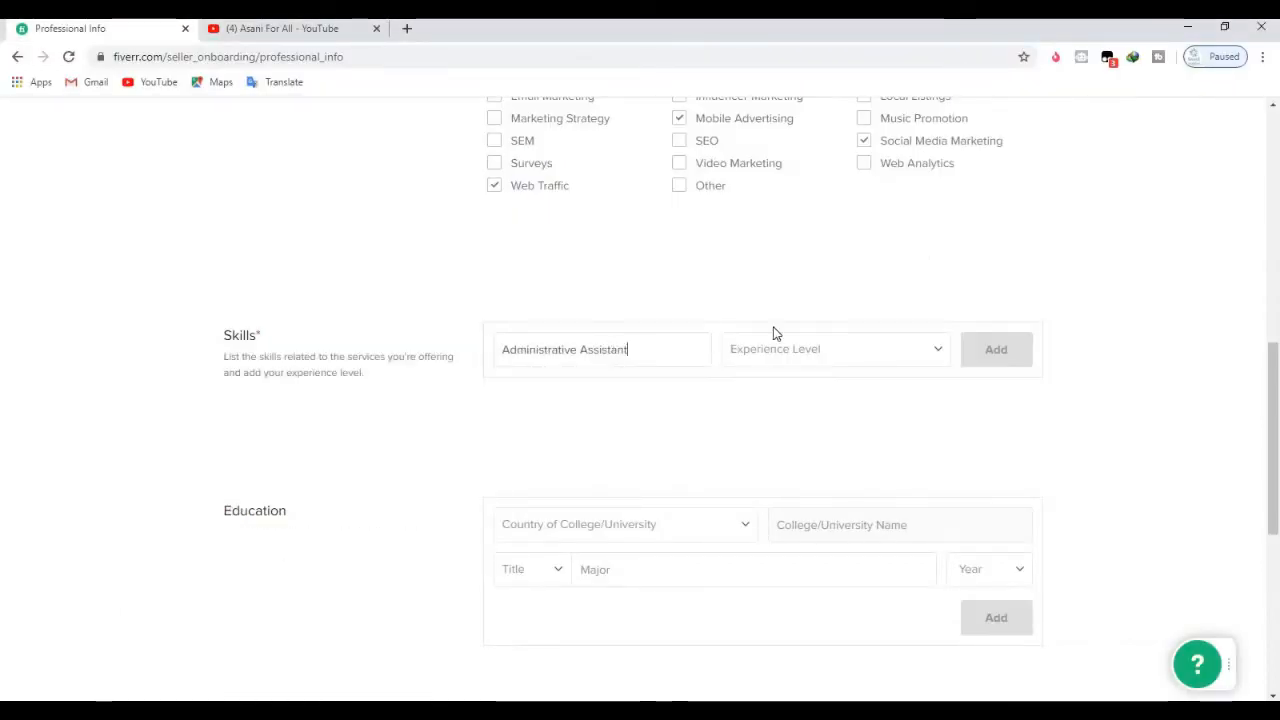
left_click(924, 349)
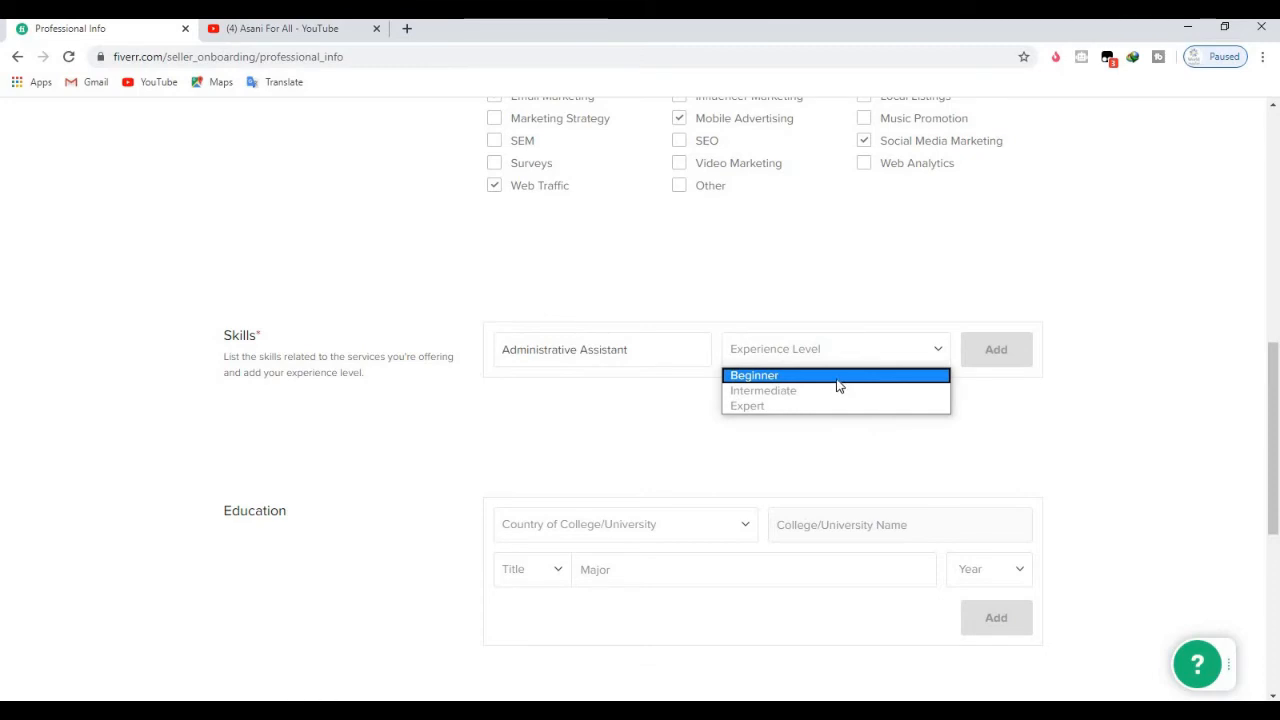
left_click(797, 406)
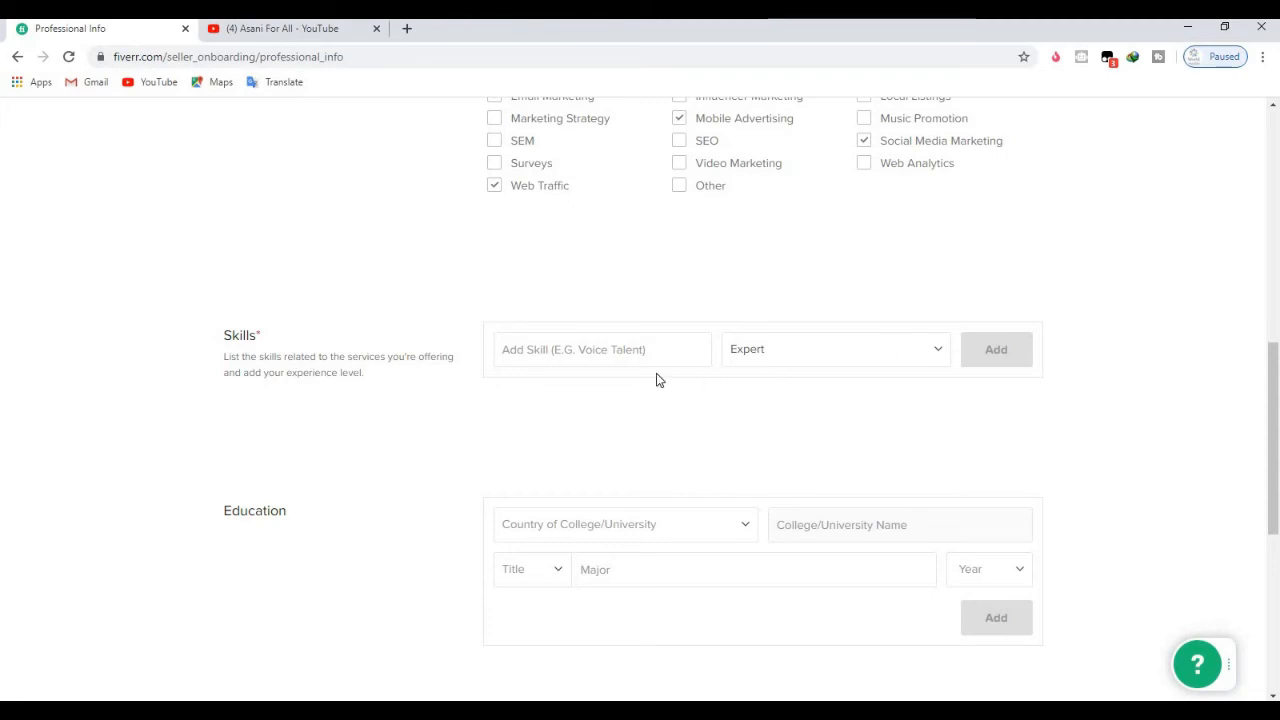
left_click(634, 347)
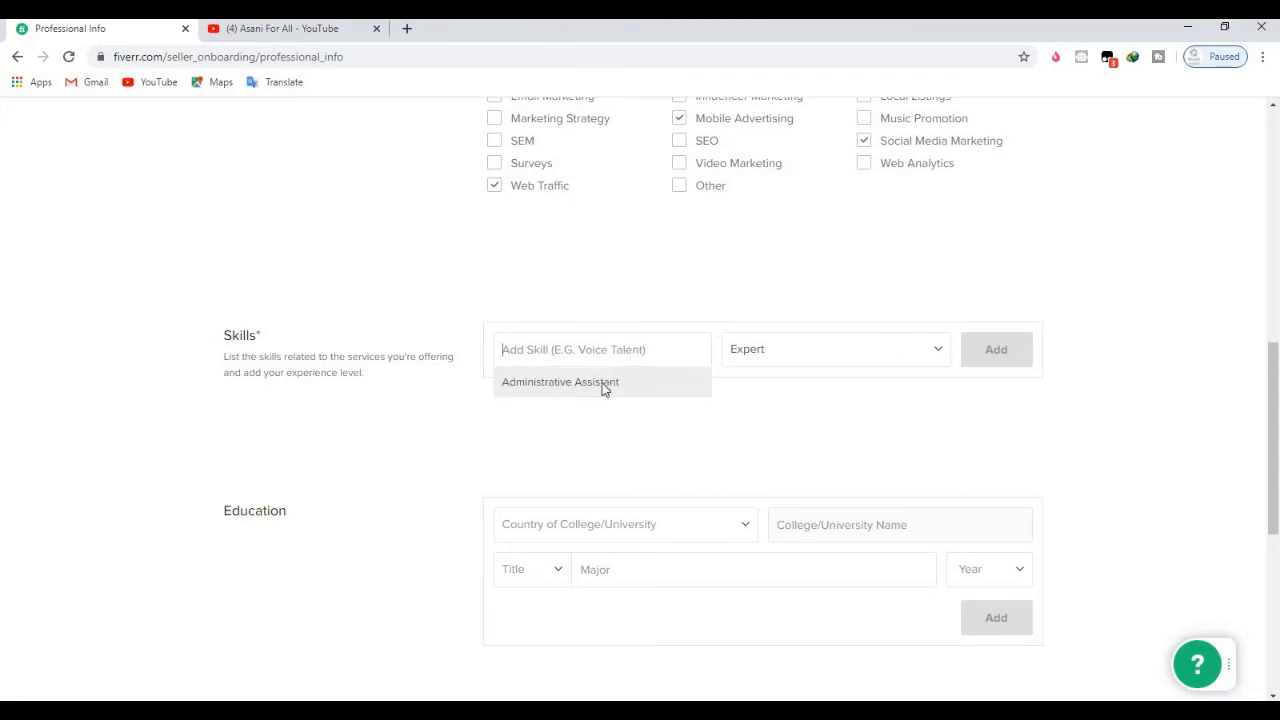
left_click(604, 384)
left_click(1008, 355)
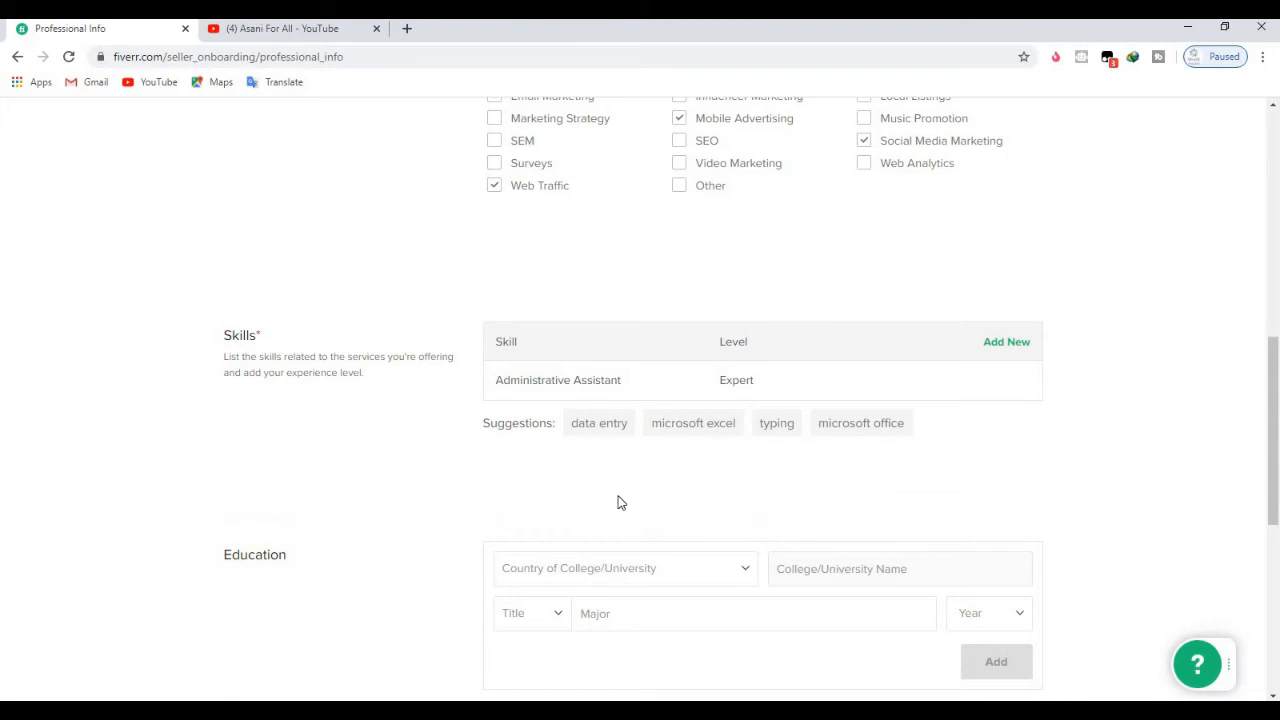
Add the suggested Data Entry and Microsoft Office skills, both at Expert level.
left_click(600, 428)
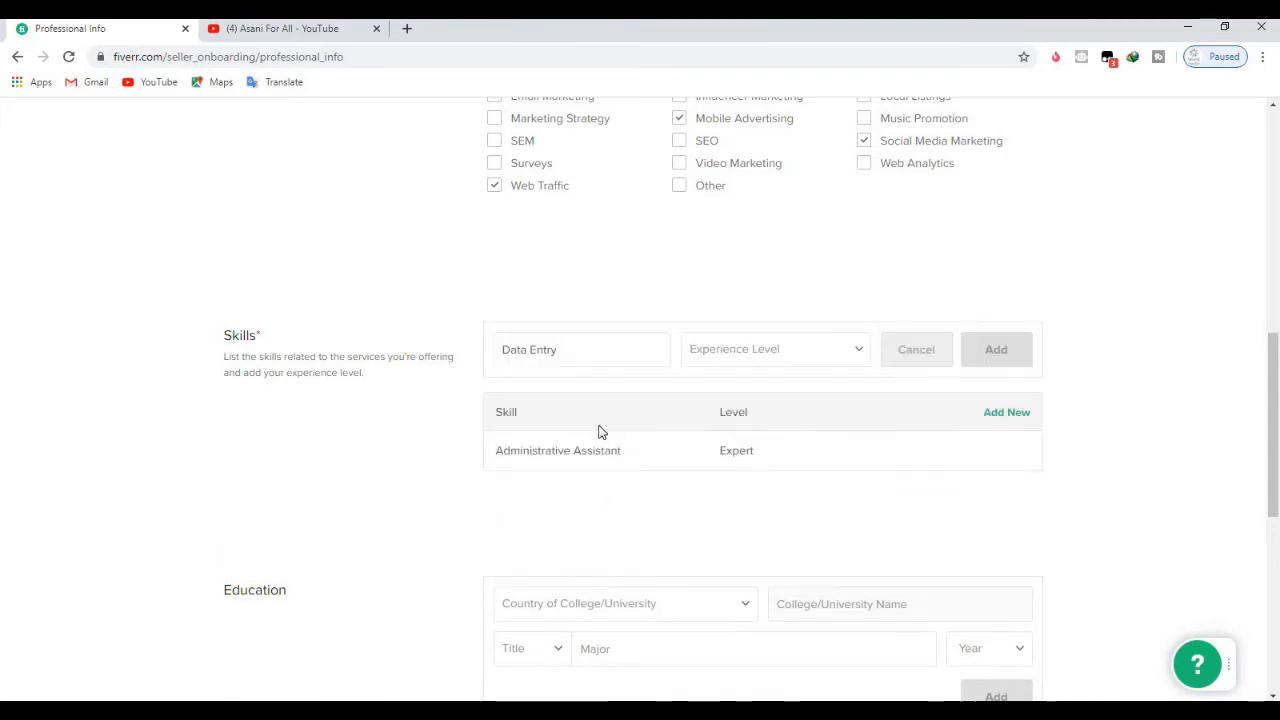
left_click(837, 357)
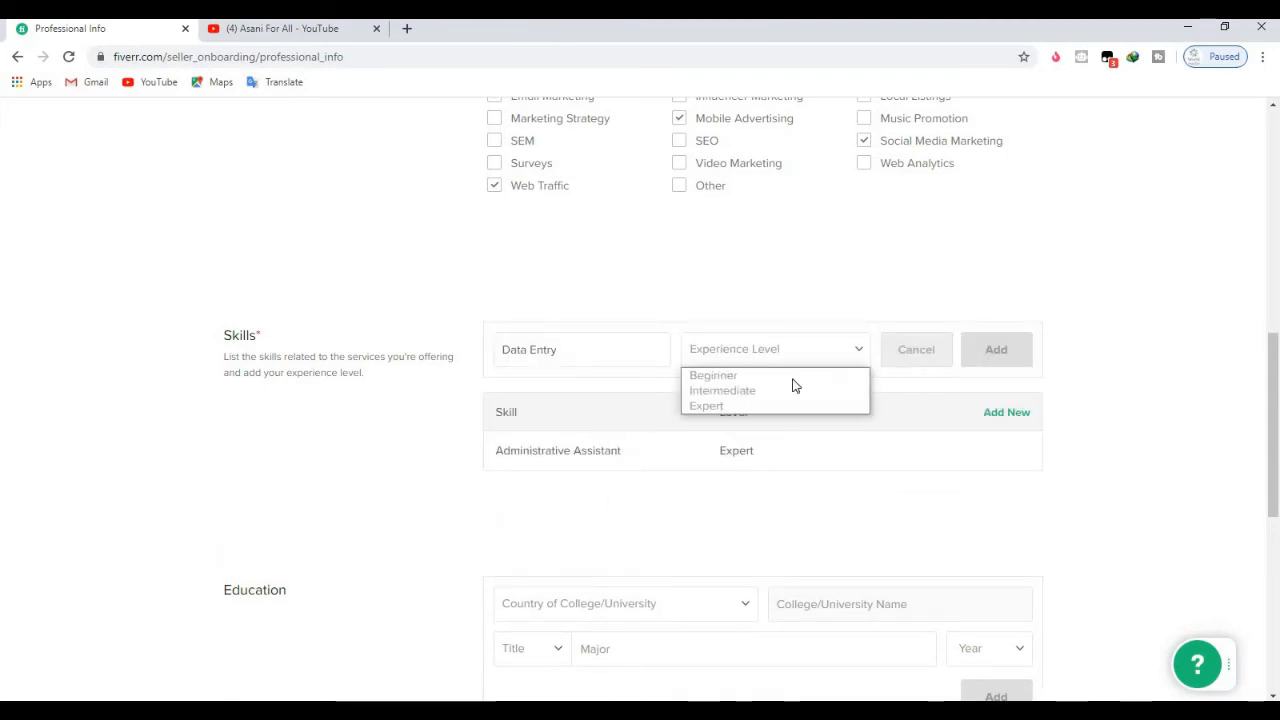
left_click(747, 406)
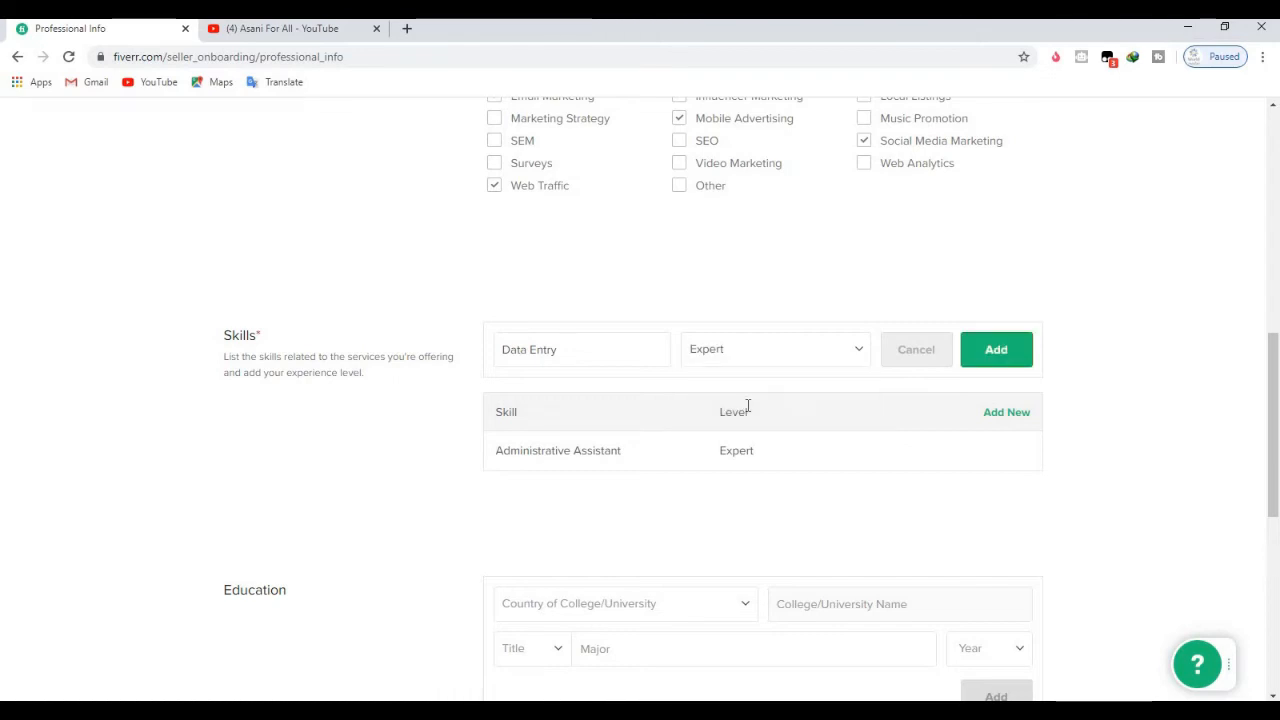
left_click(1000, 352)
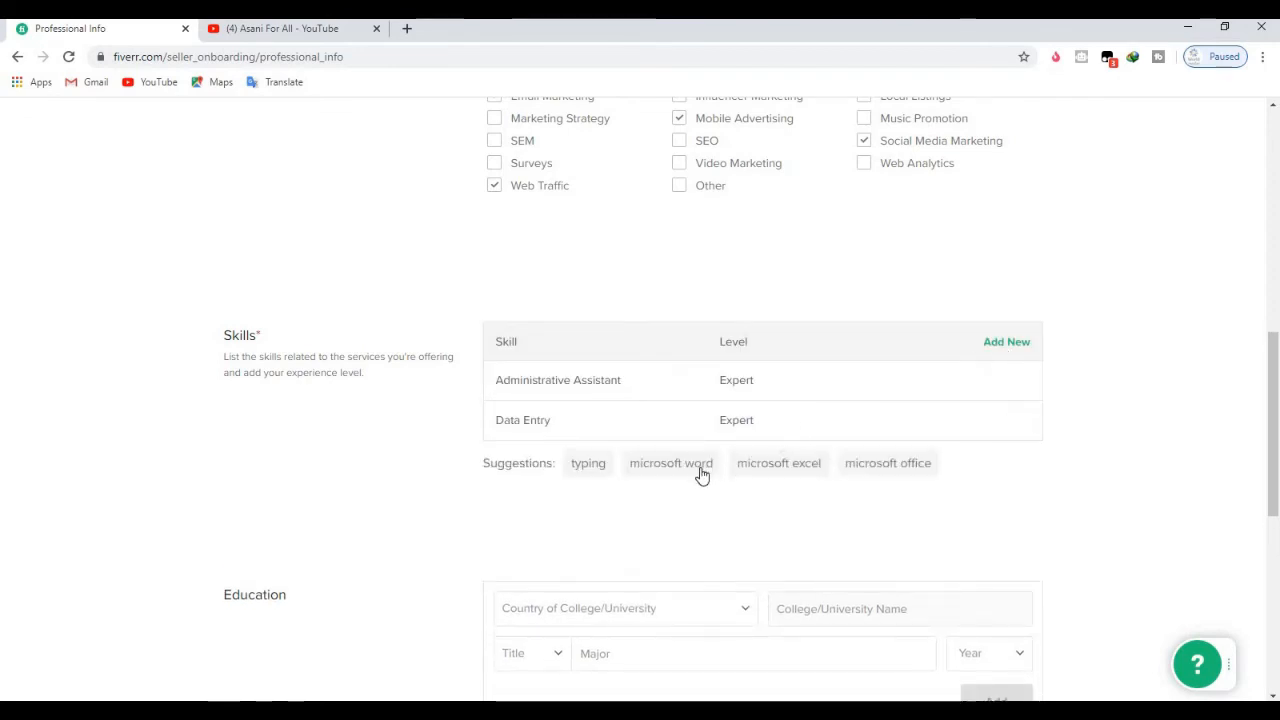
left_click(887, 464)
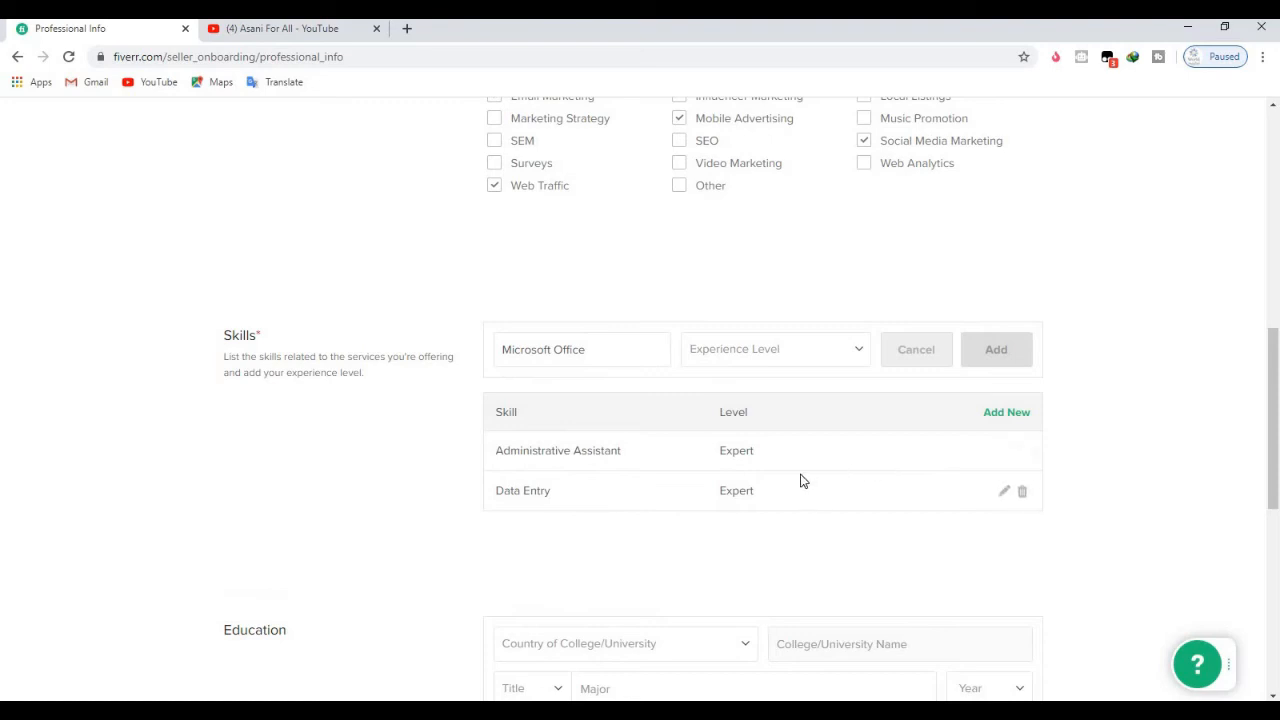
left_click(834, 356)
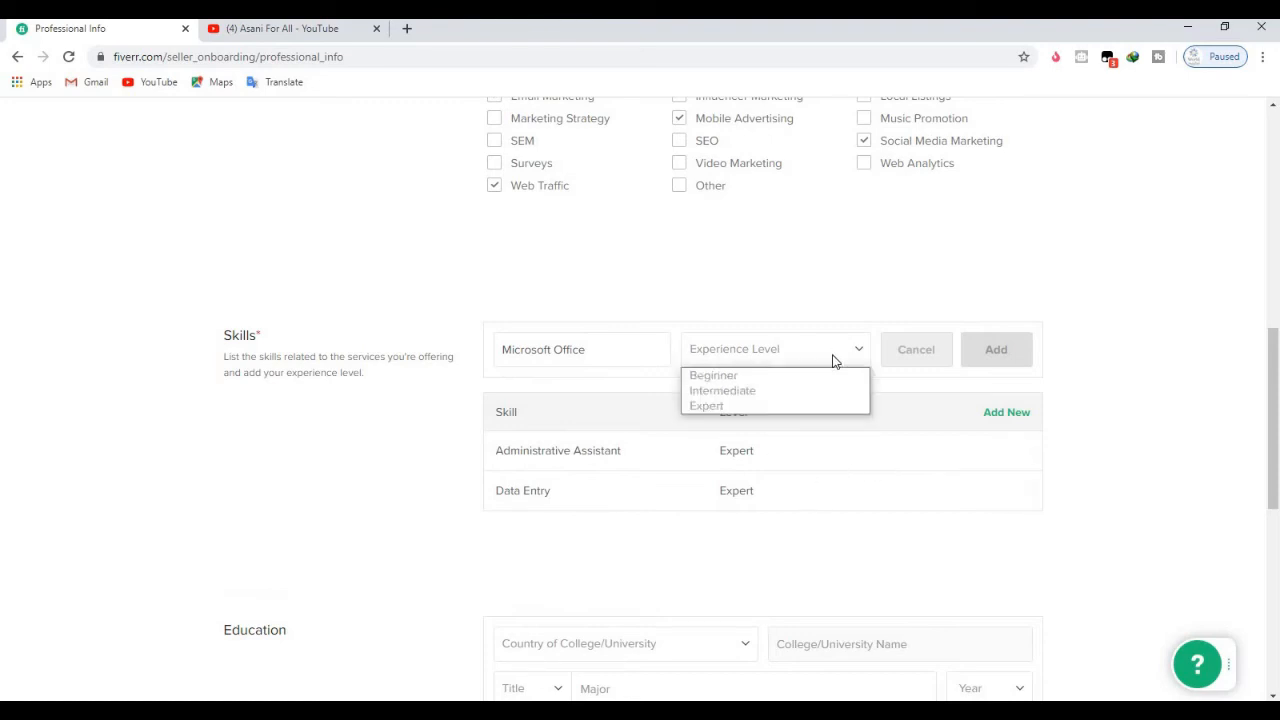
left_click(758, 406)
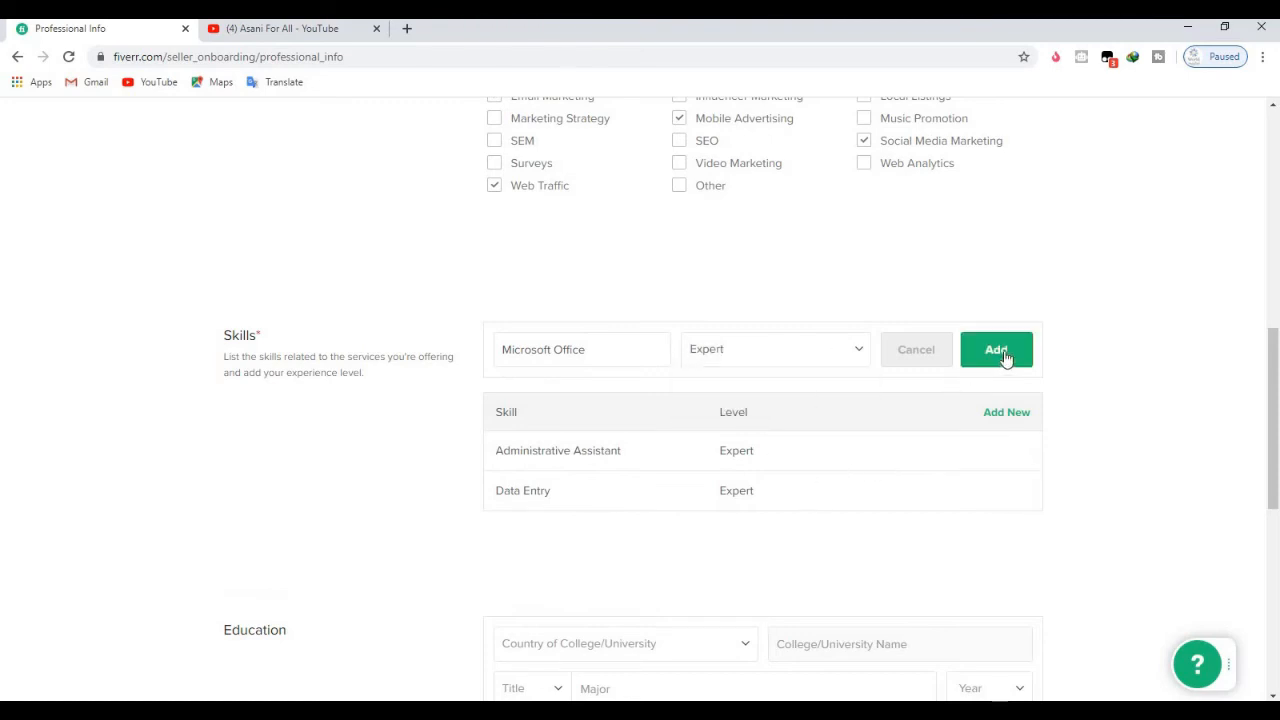
left_click(1000, 352)
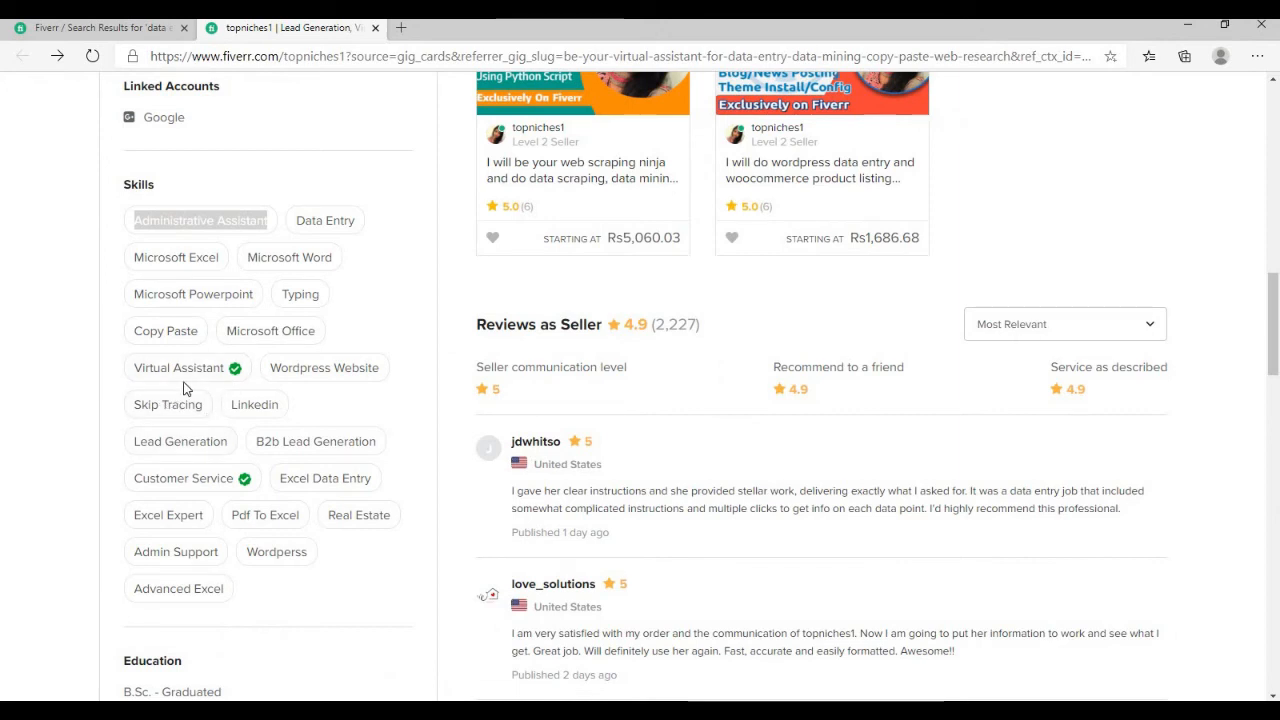
Copy the Virtual Assistant skill name and add it as an Expert skill.
left_click_drag(134, 367, 225, 369)
key("ctrl+c")
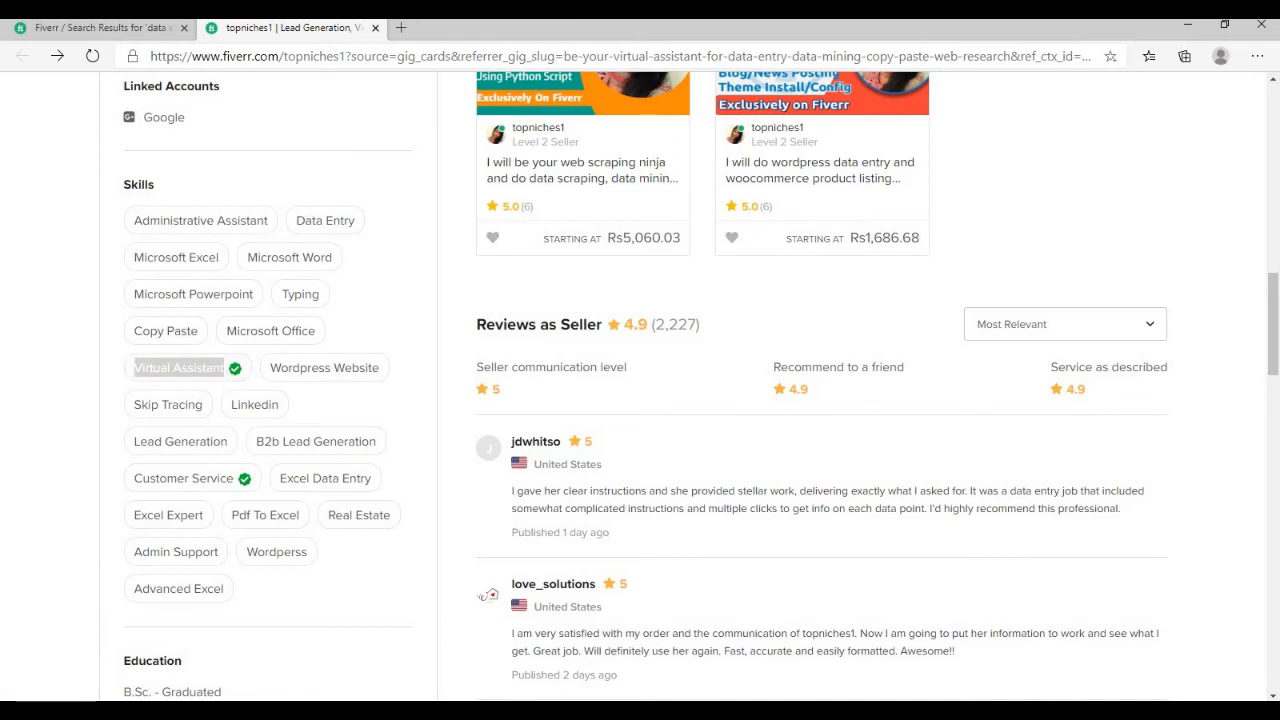
key("alt+Tab")
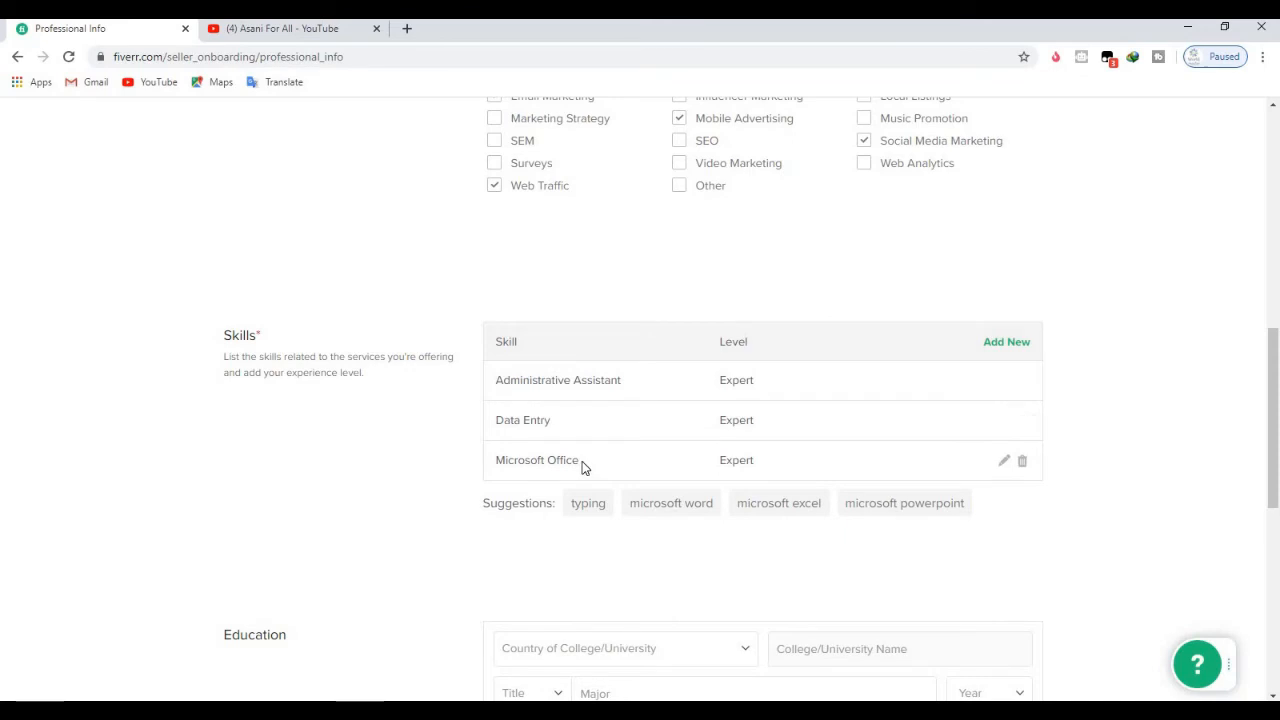
left_click(1008, 344)
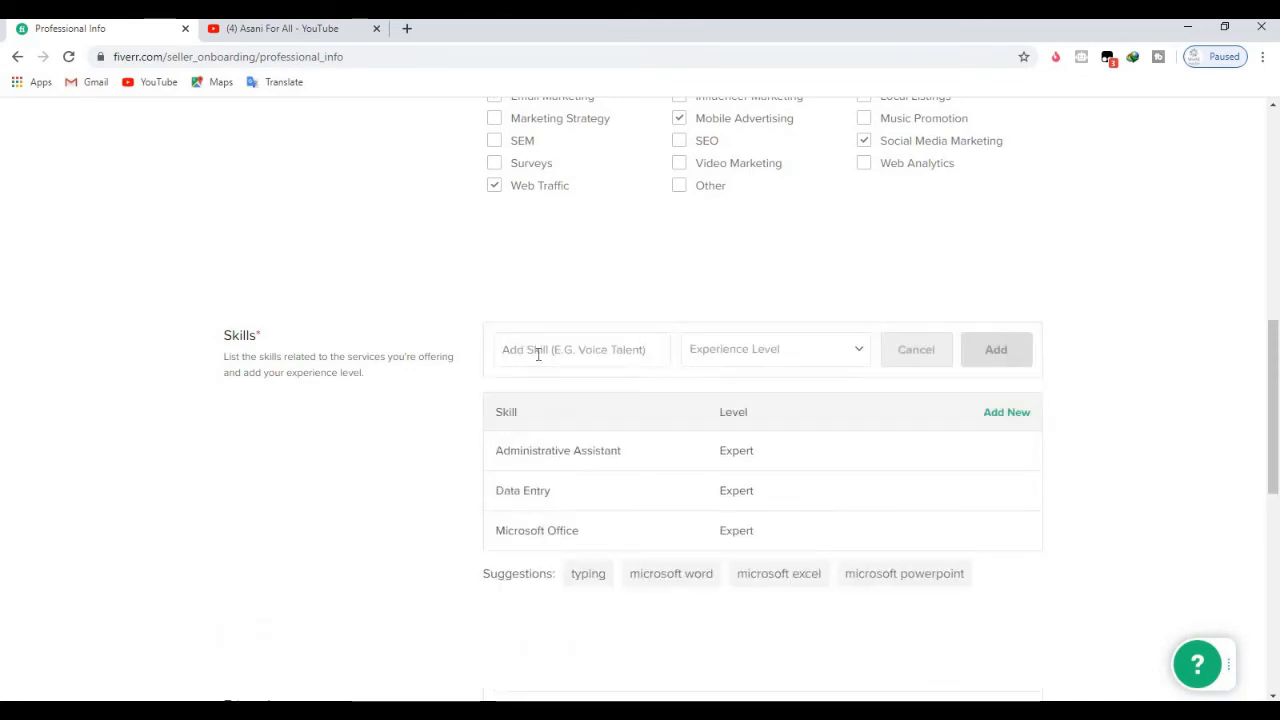
key("ctrl+v")
left_click(757, 350)
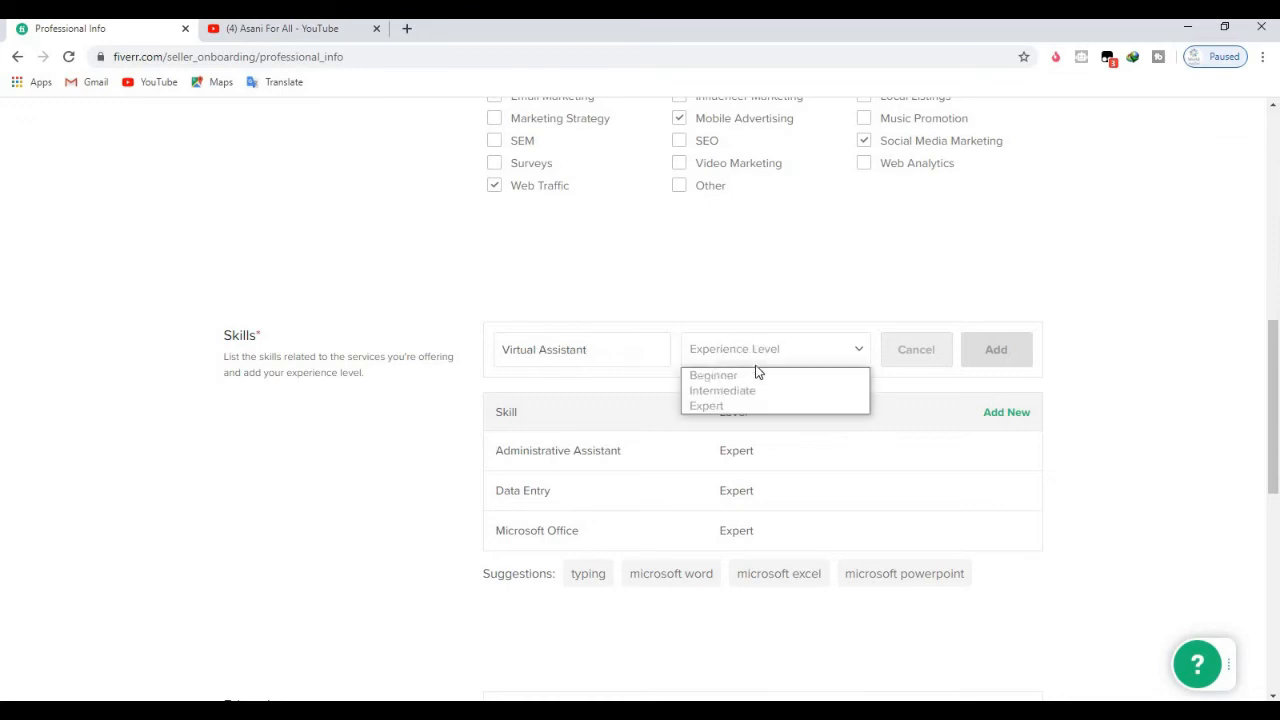
left_click(748, 403)
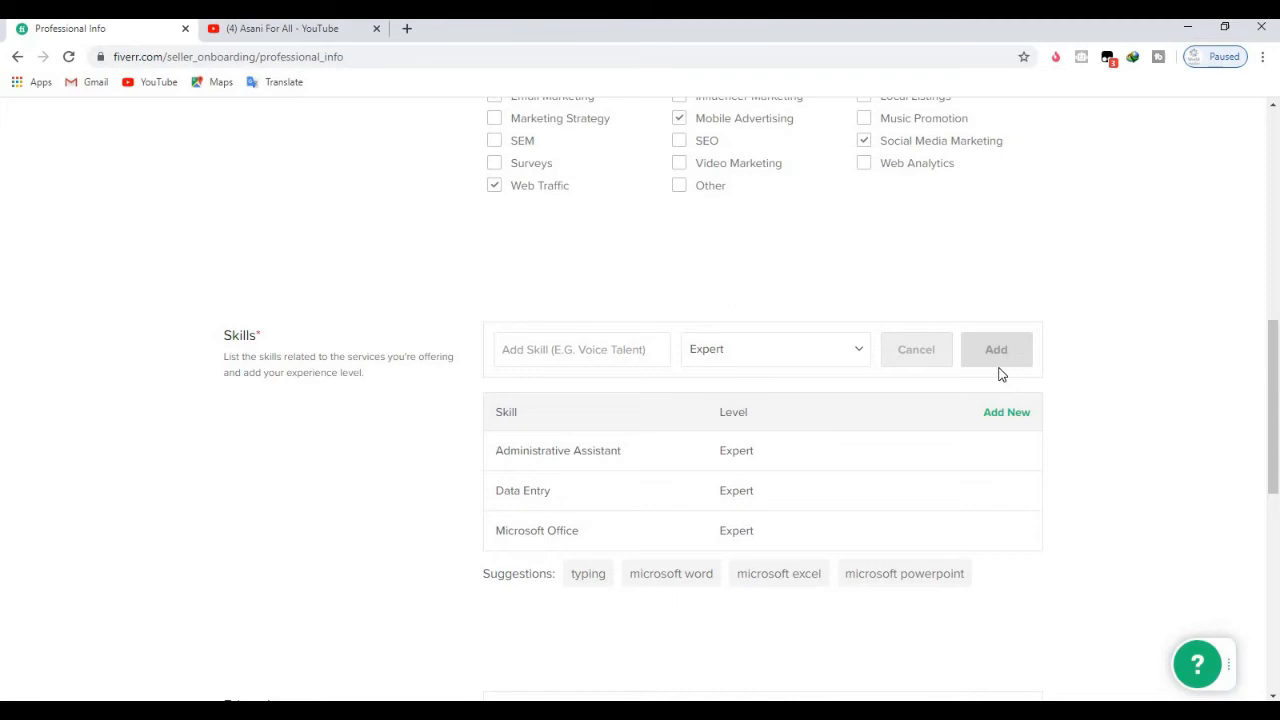
left_click(596, 350)
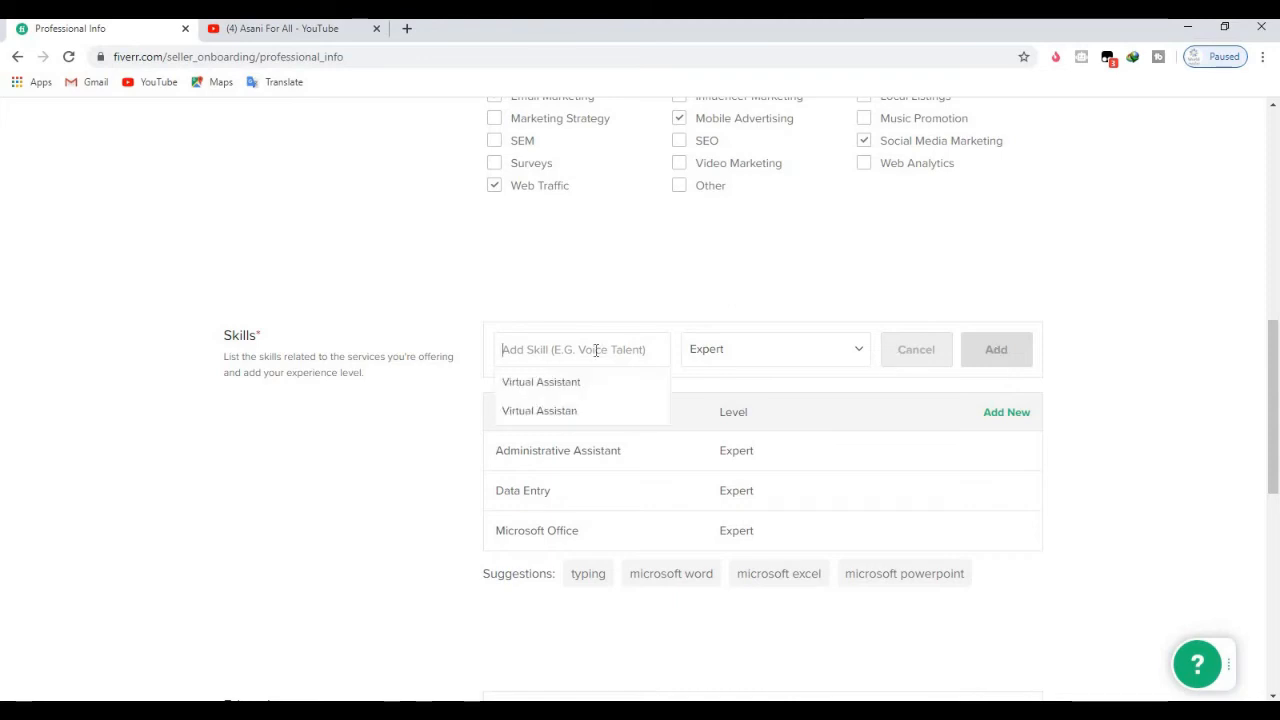
left_click(576, 381)
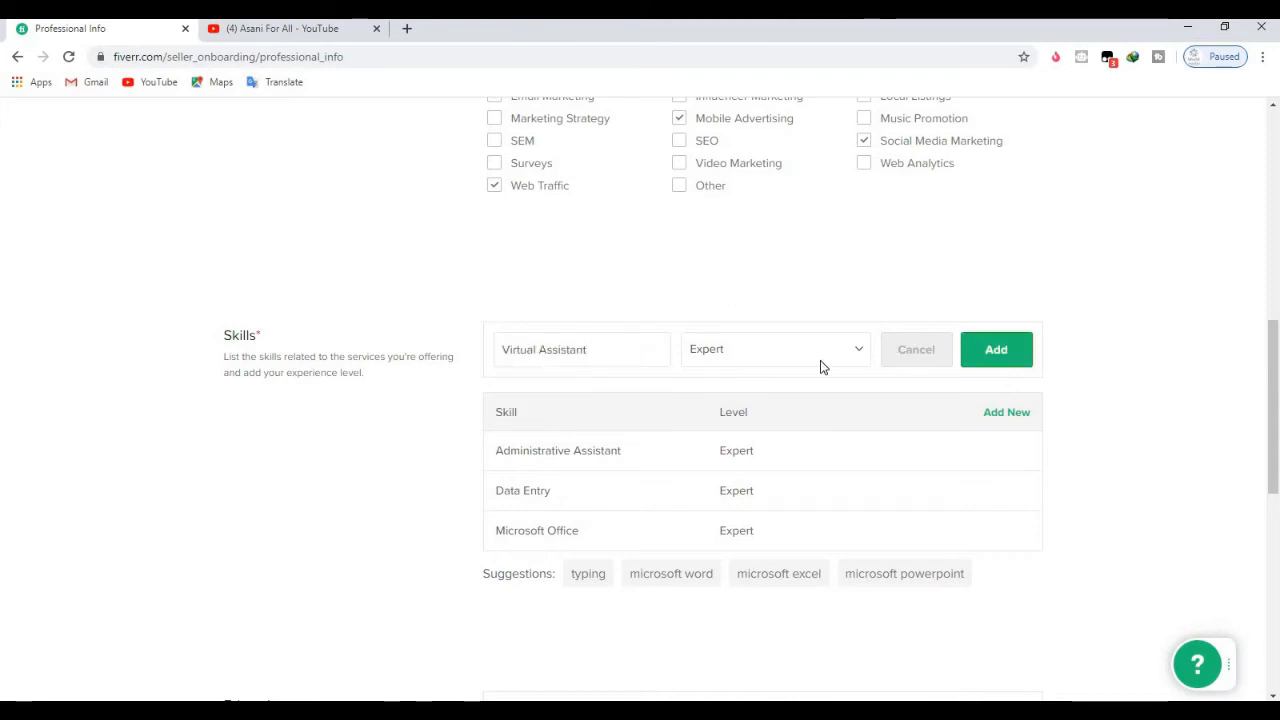
left_click(996, 352)
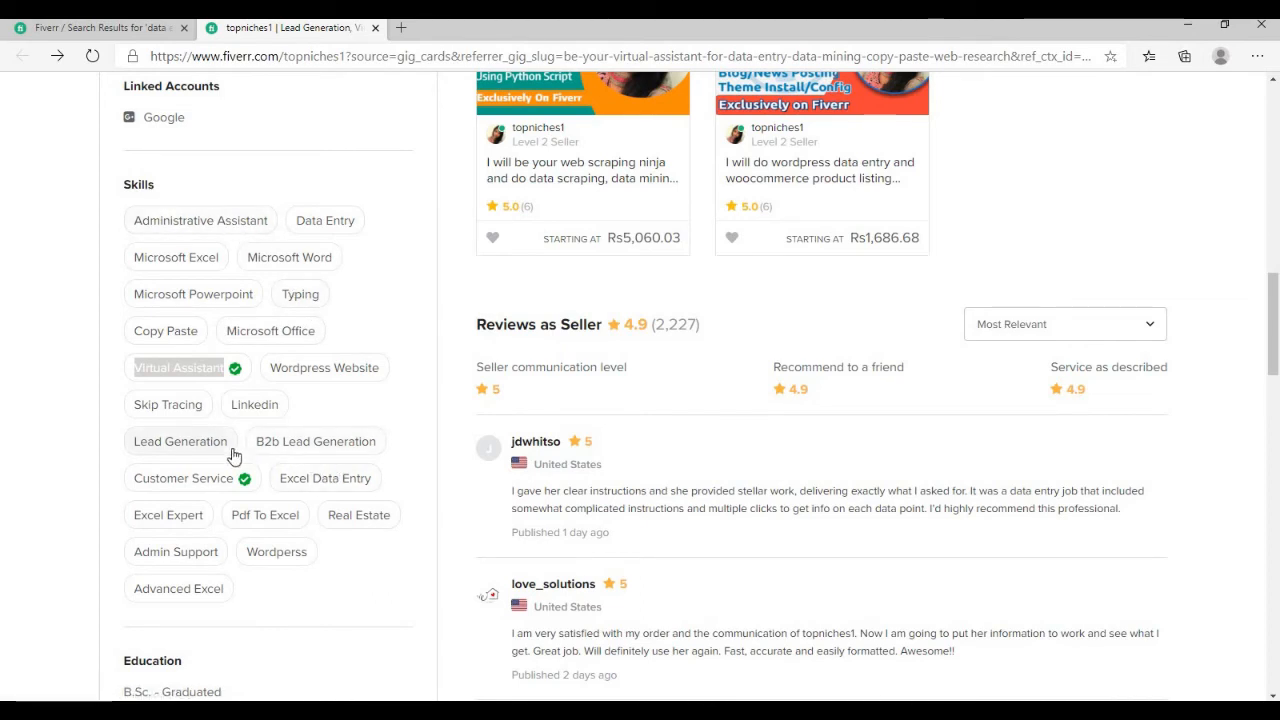
Copy the Customer Service skill name and add it at Expert level.
left_click_drag(134, 479, 223, 481)
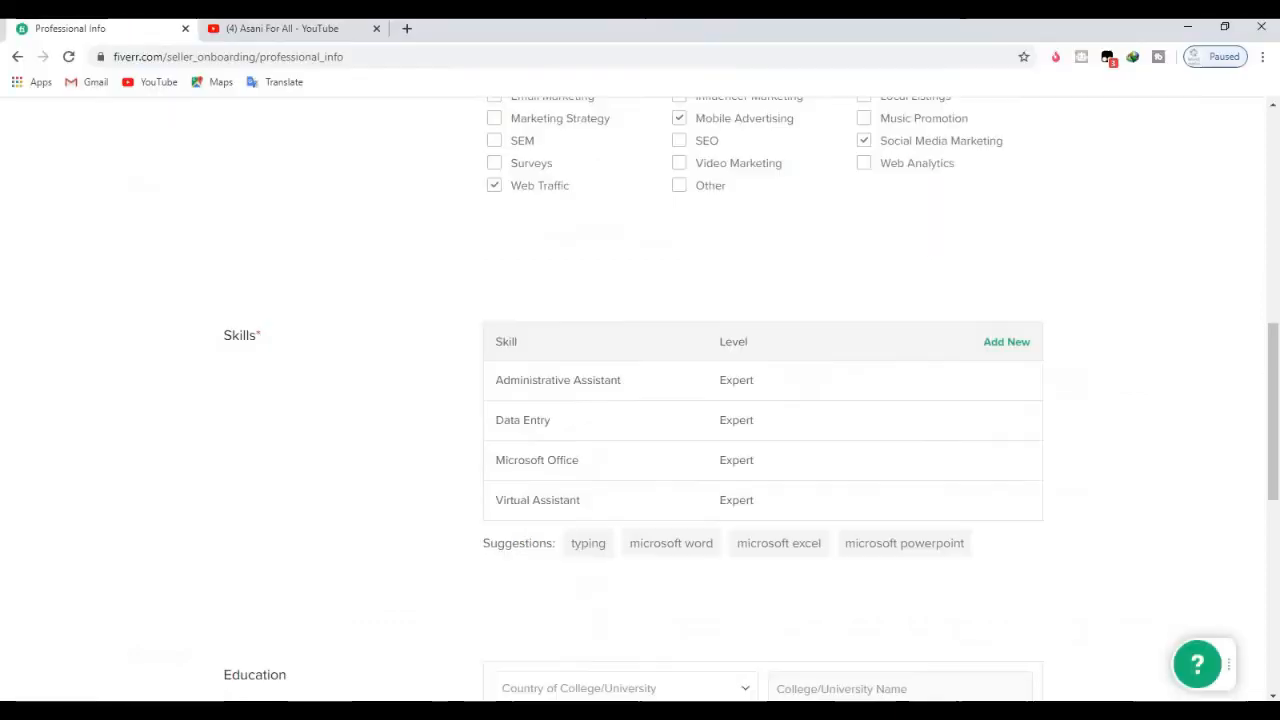
left_click(1007, 342)
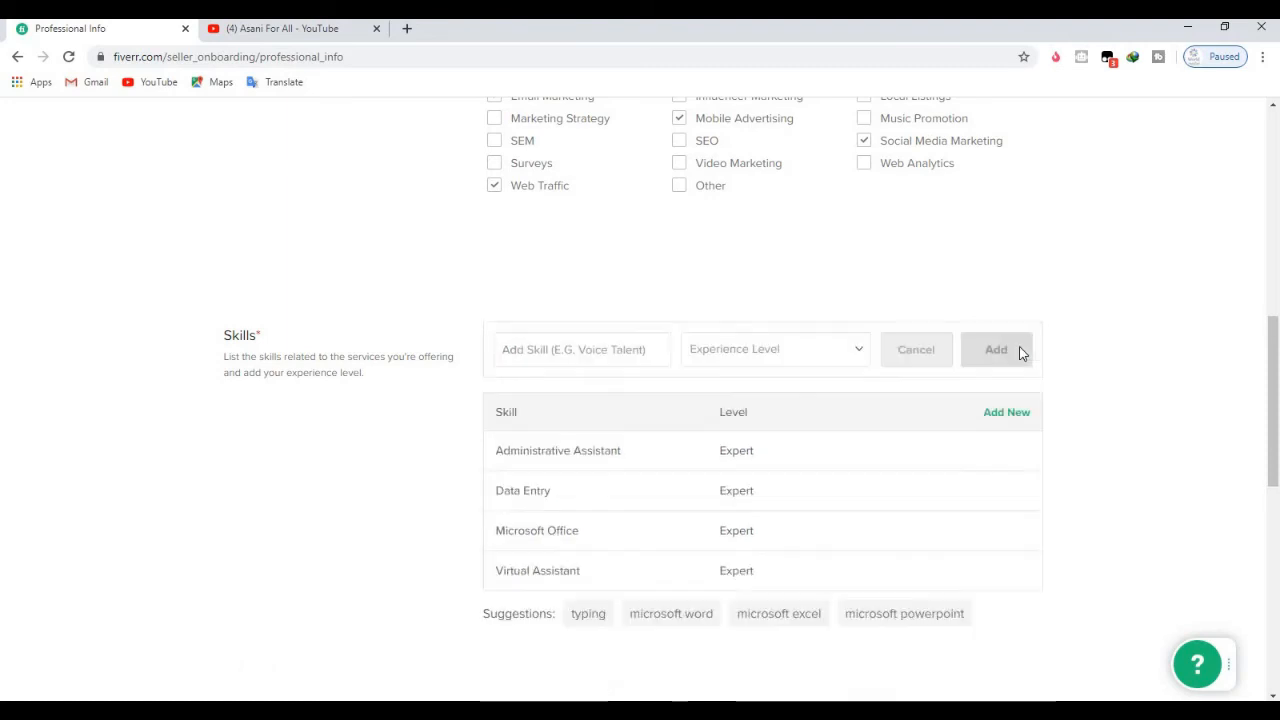
type("Customer Service")
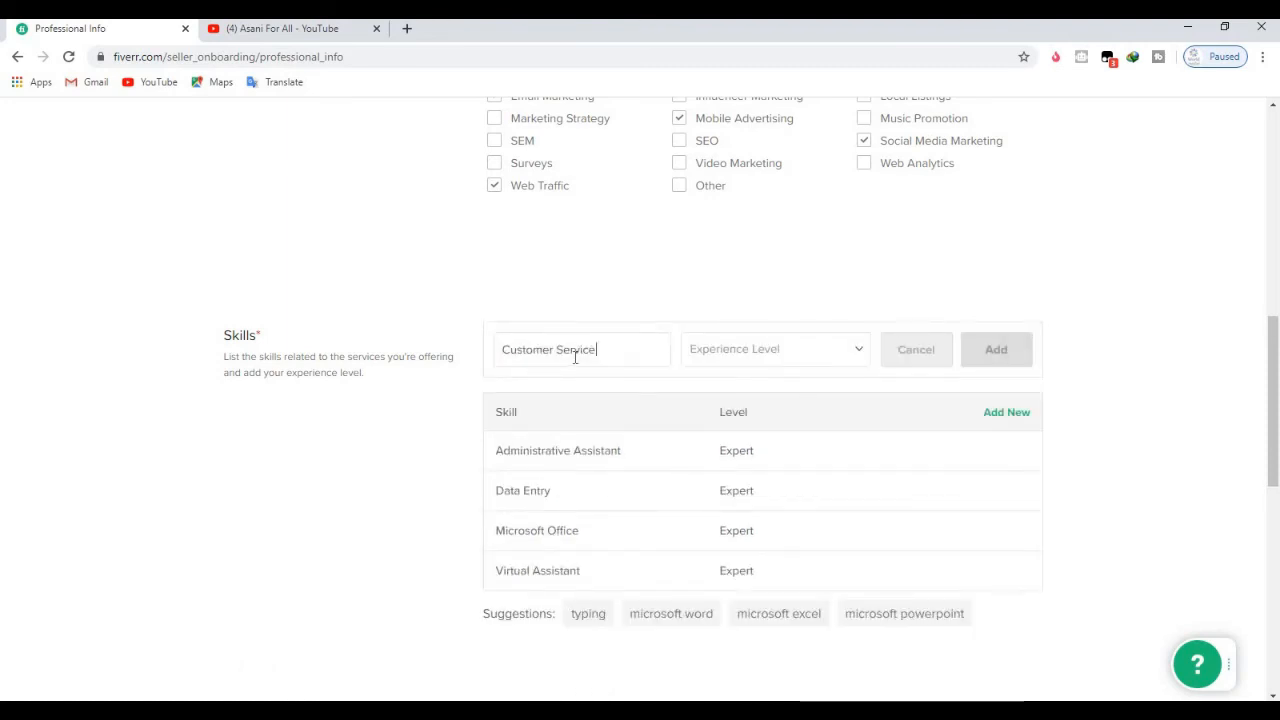
left_click(729, 356)
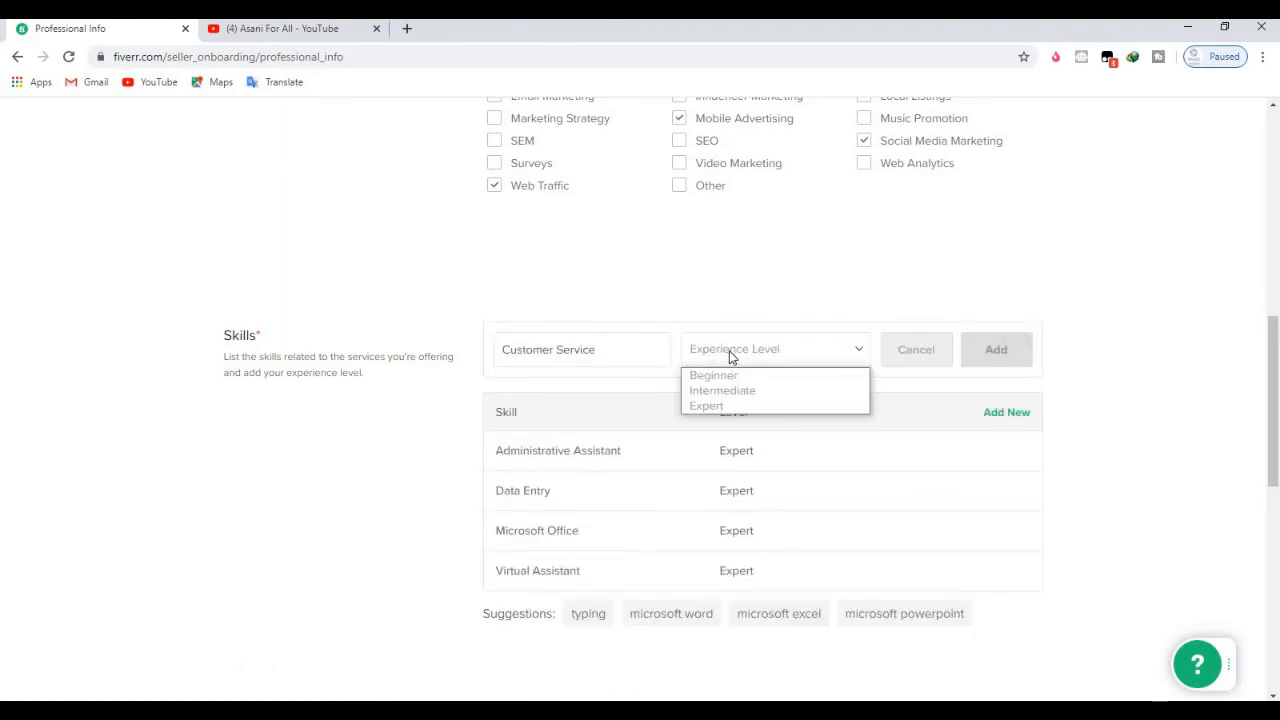
left_click(757, 408)
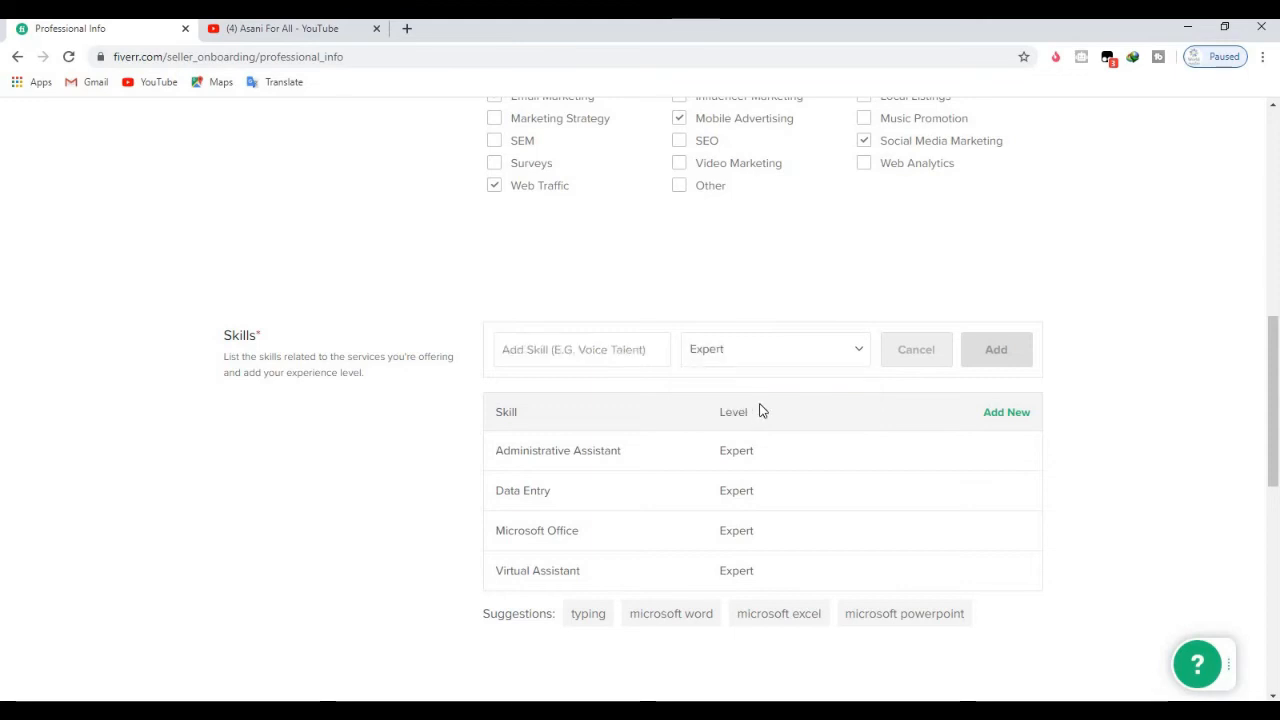
left_click(608, 351)
type("Customer Service")
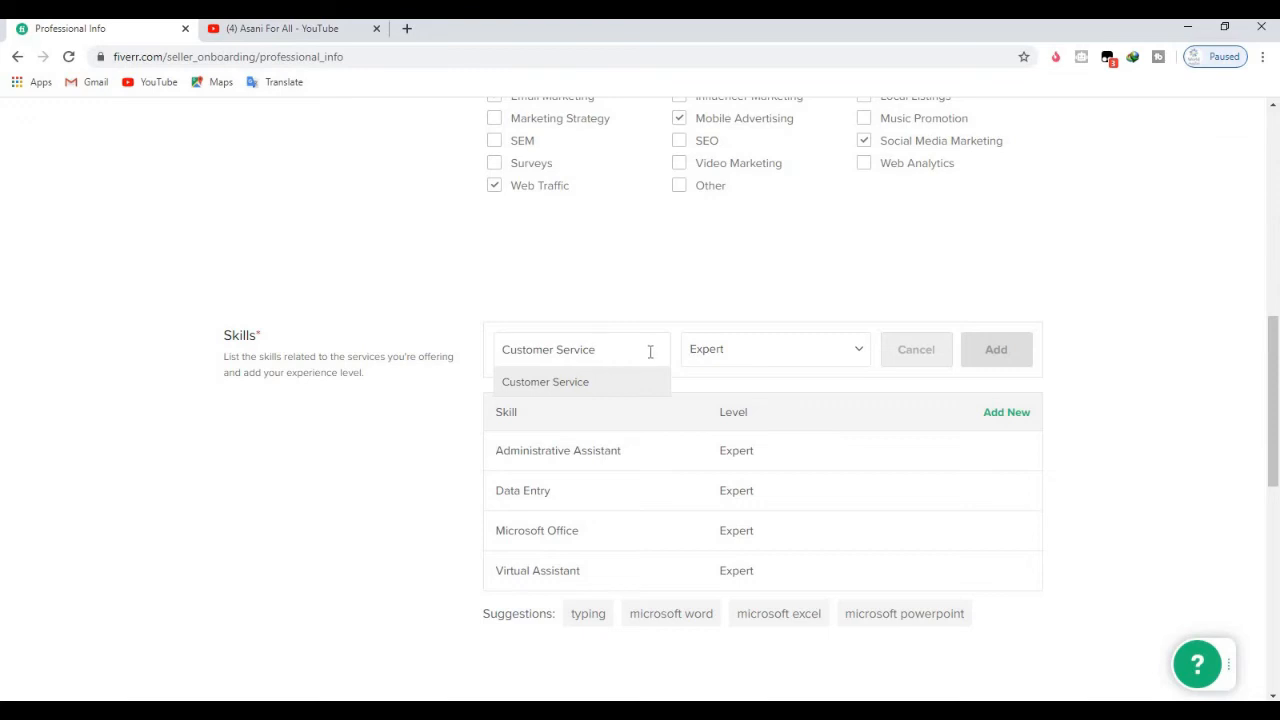
left_click(606, 384)
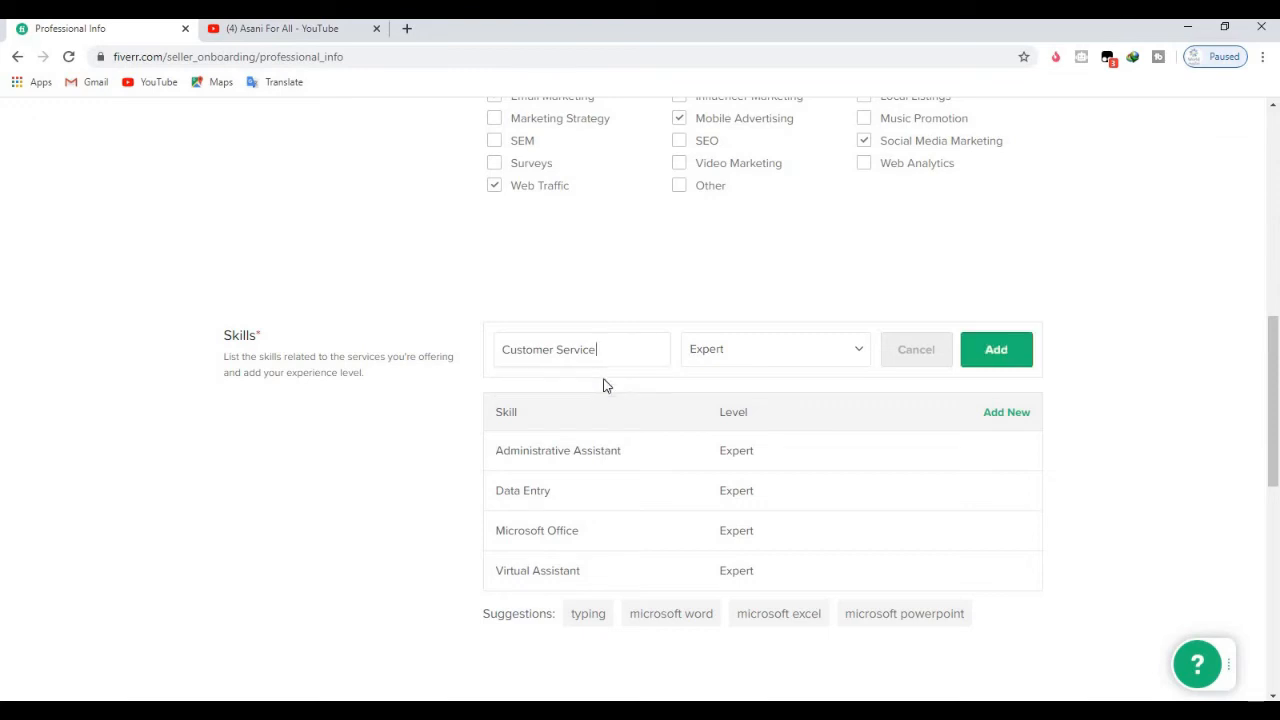
left_click(1015, 356)
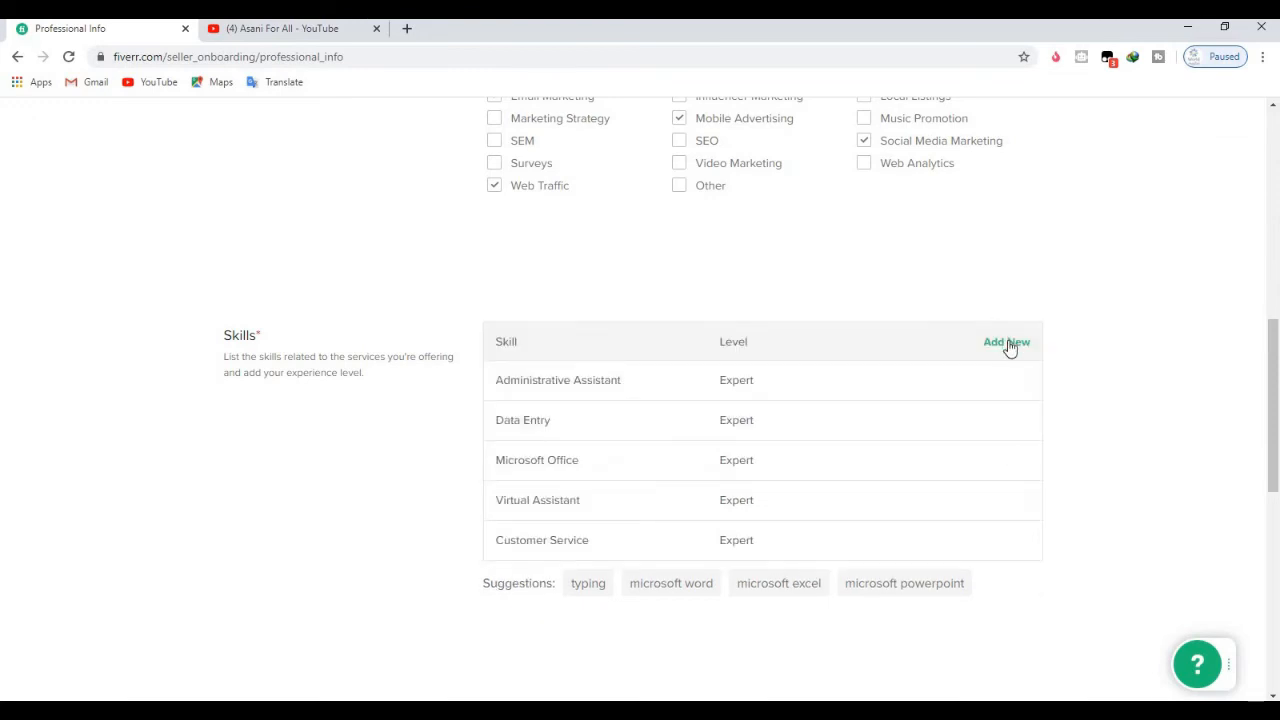
Add Webdevelopment from the 'Web' suggestions as an Expert skill.
left_click(1008, 343)
type("Web")
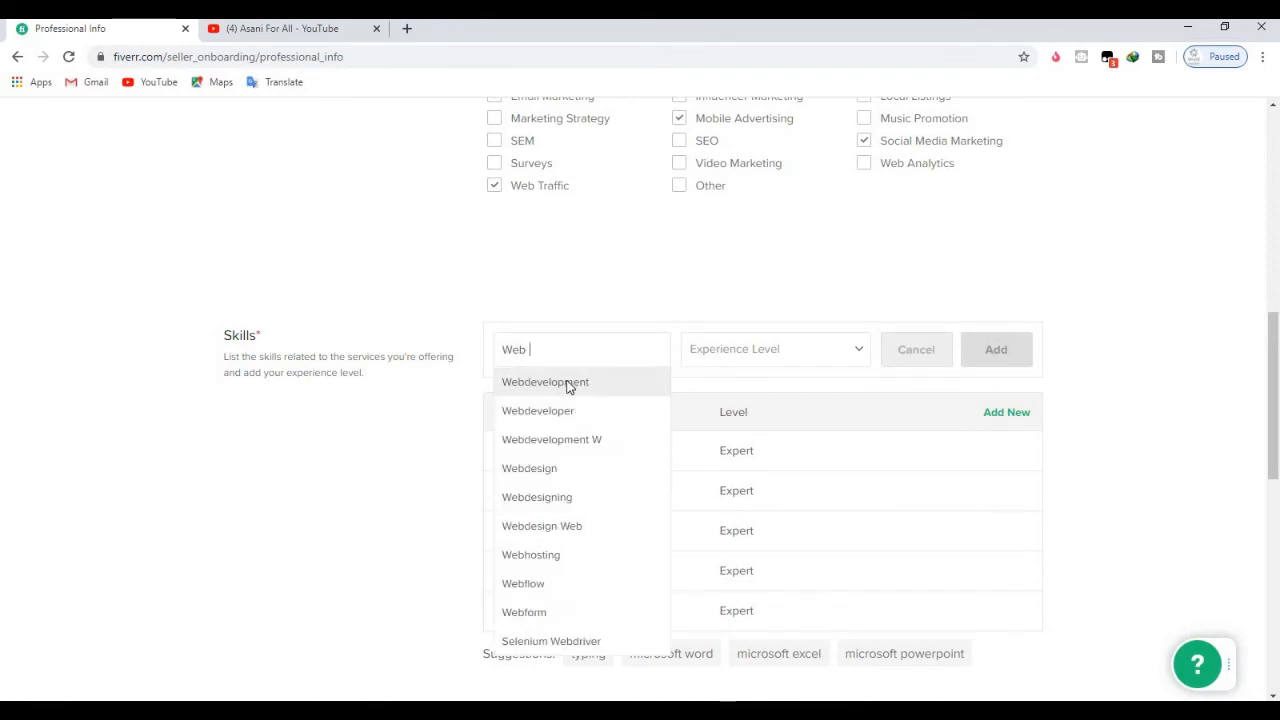
left_click(572, 383)
left_click(526, 350)
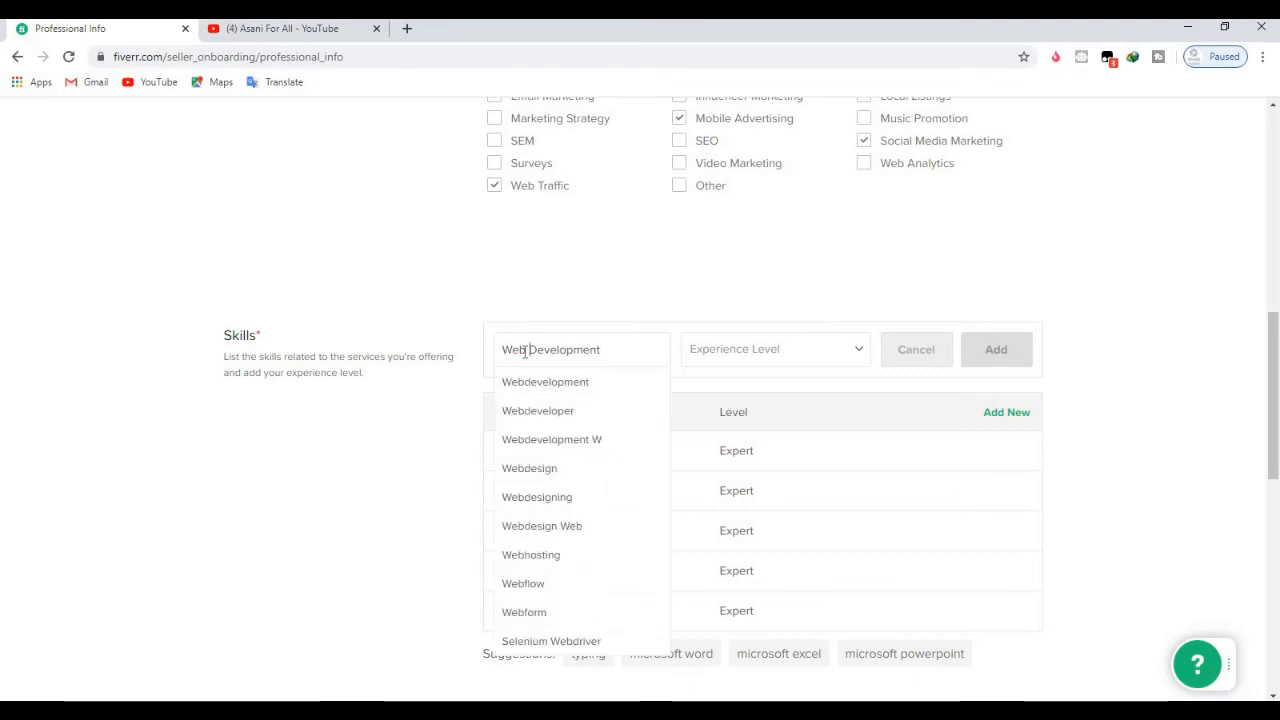
left_click(780, 350)
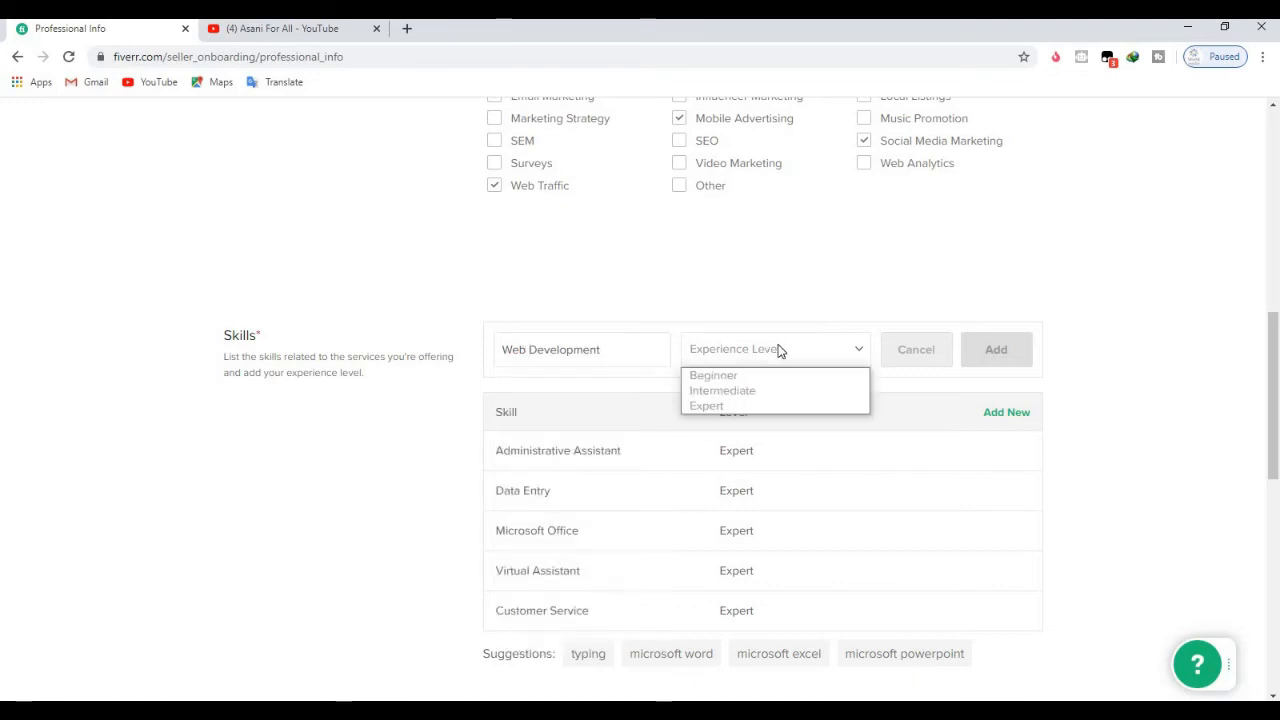
left_click(752, 407)
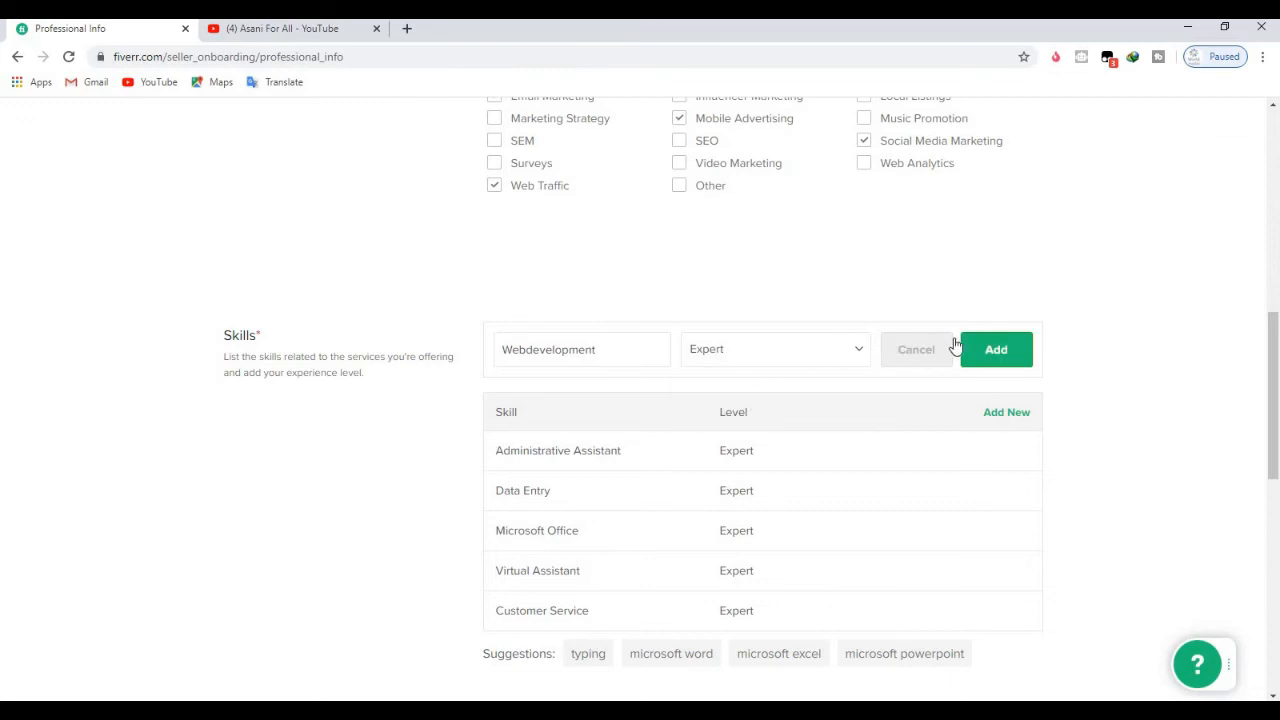
left_click(990, 352)
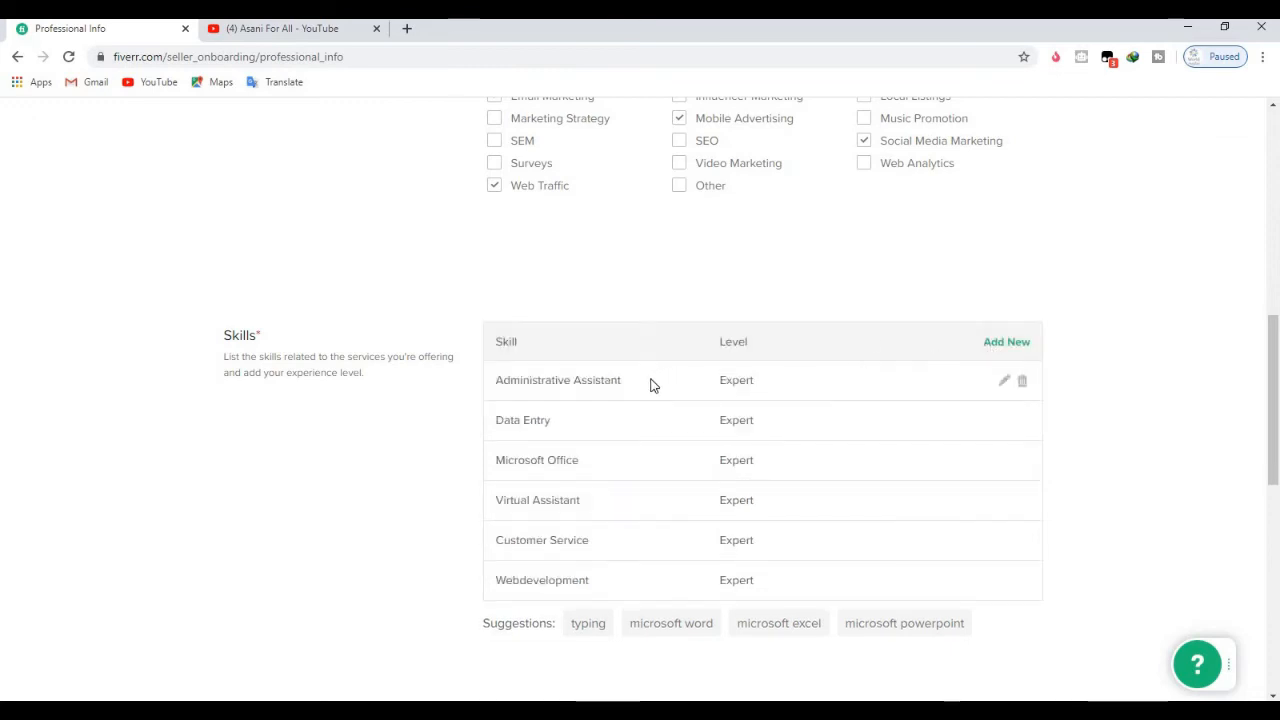
Add Digitalmarketing from the 'Digi' suggestions as an Expert skill.
left_click(1015, 341)
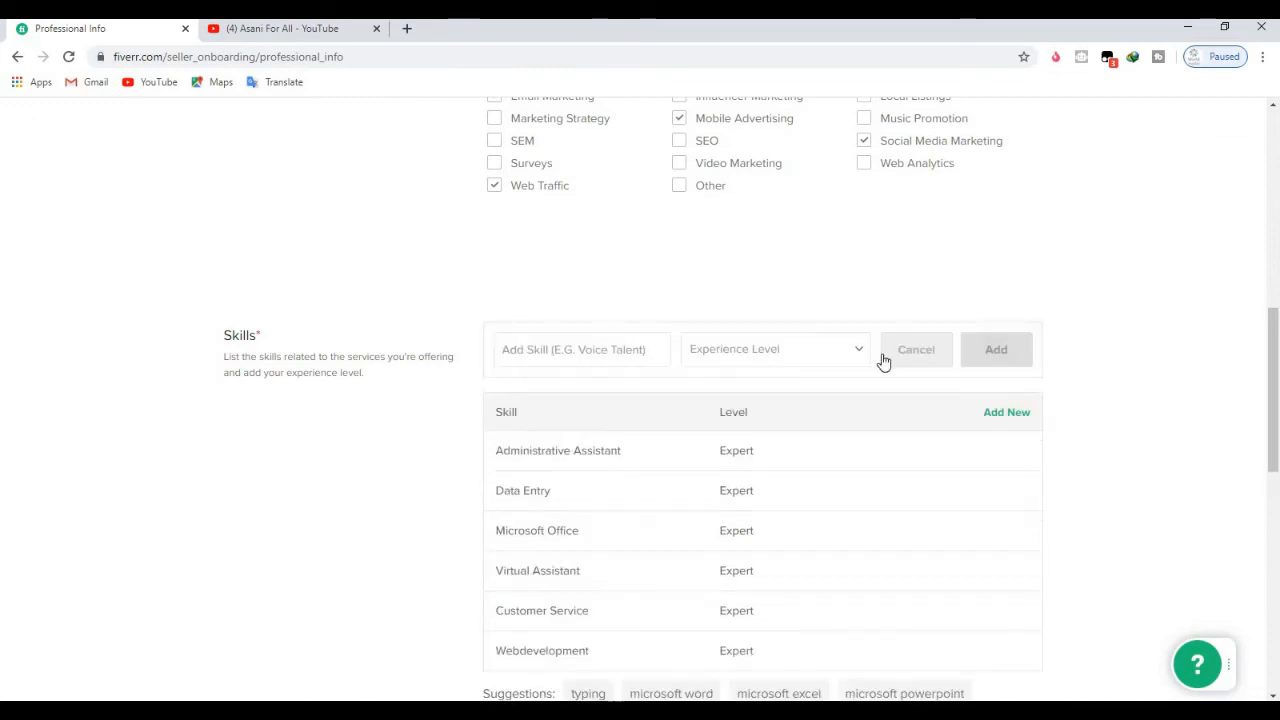
left_click(531, 351)
type("Digi")
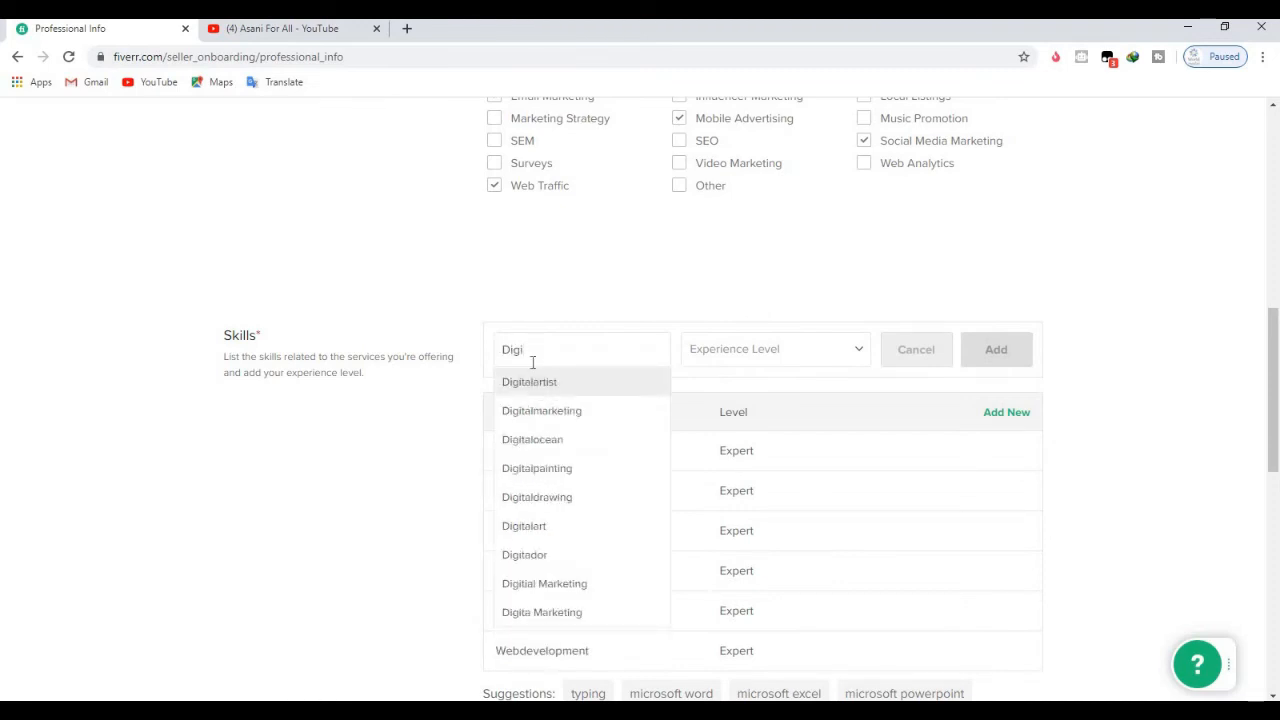
left_click(554, 411)
left_click(840, 352)
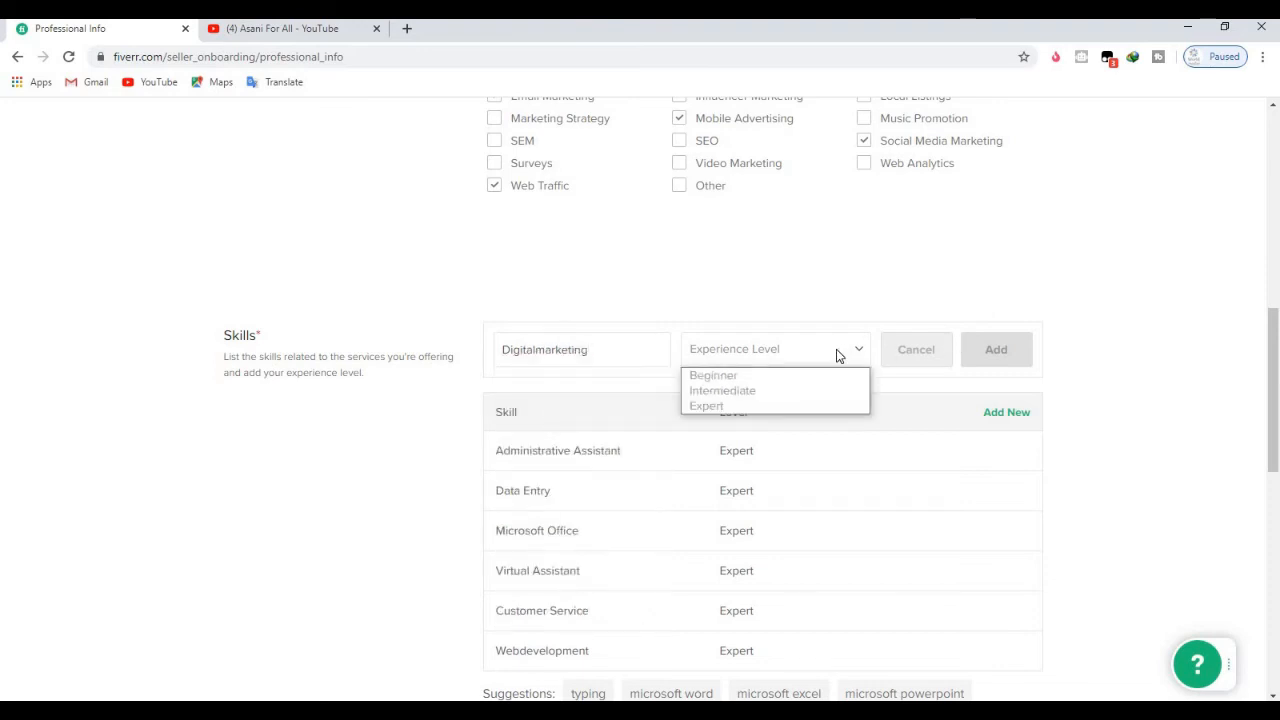
left_click(778, 406)
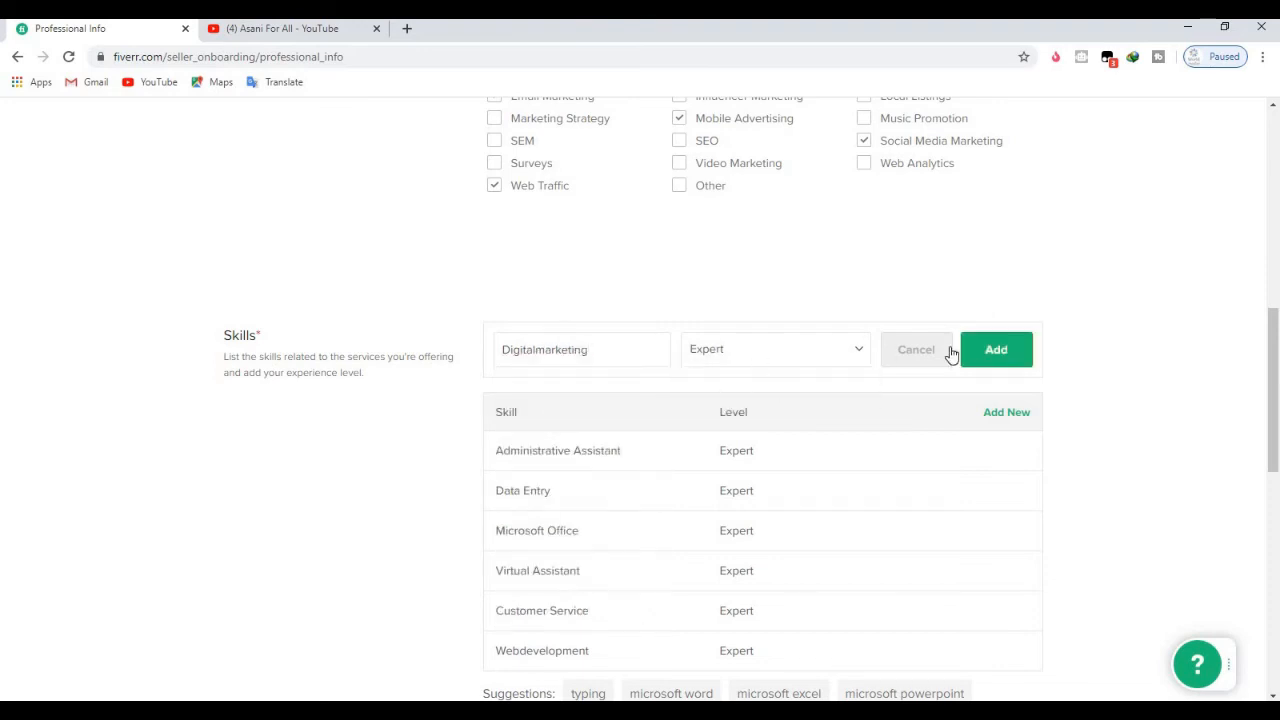
left_click(1012, 349)
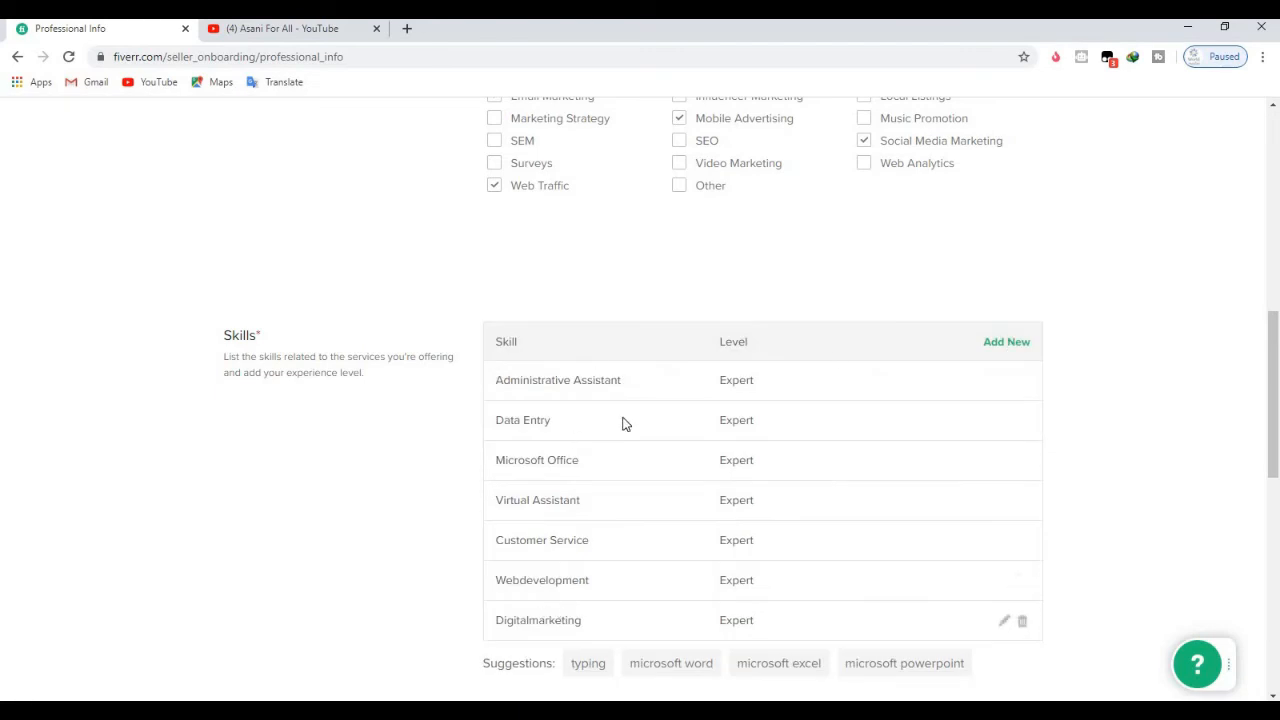
scroll(1278, 358, "down", 1)
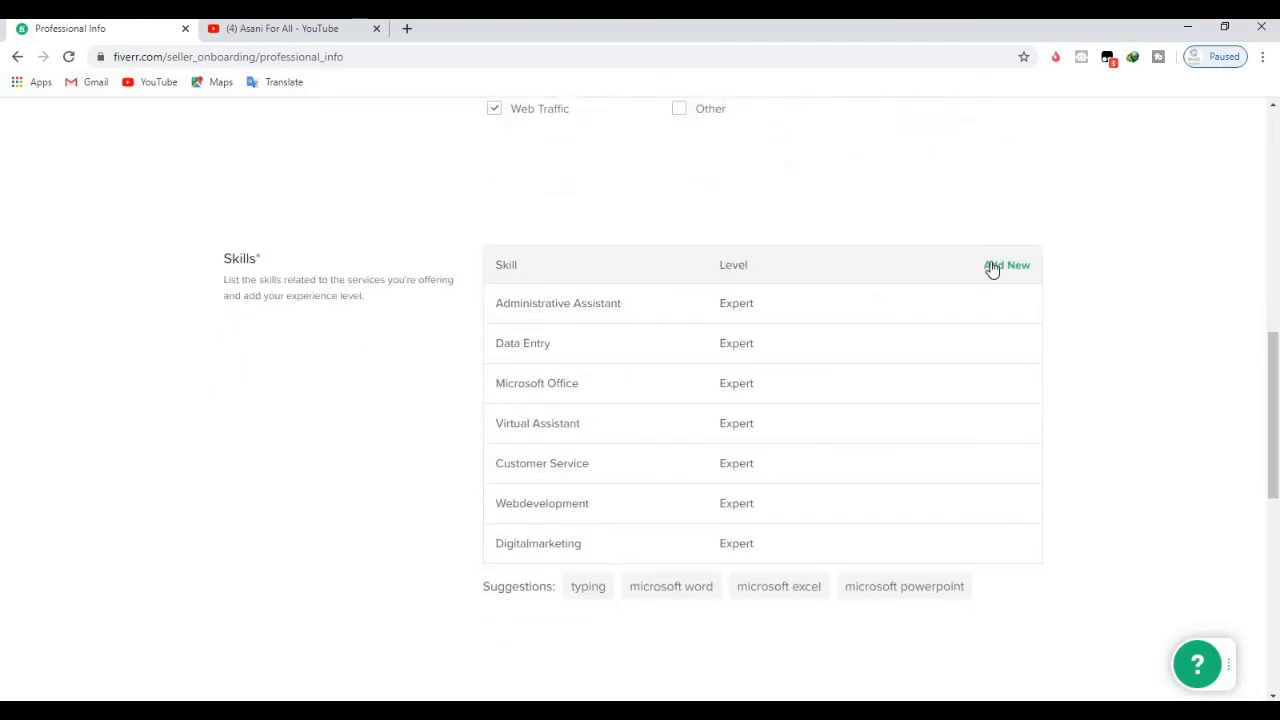
left_click(993, 268)
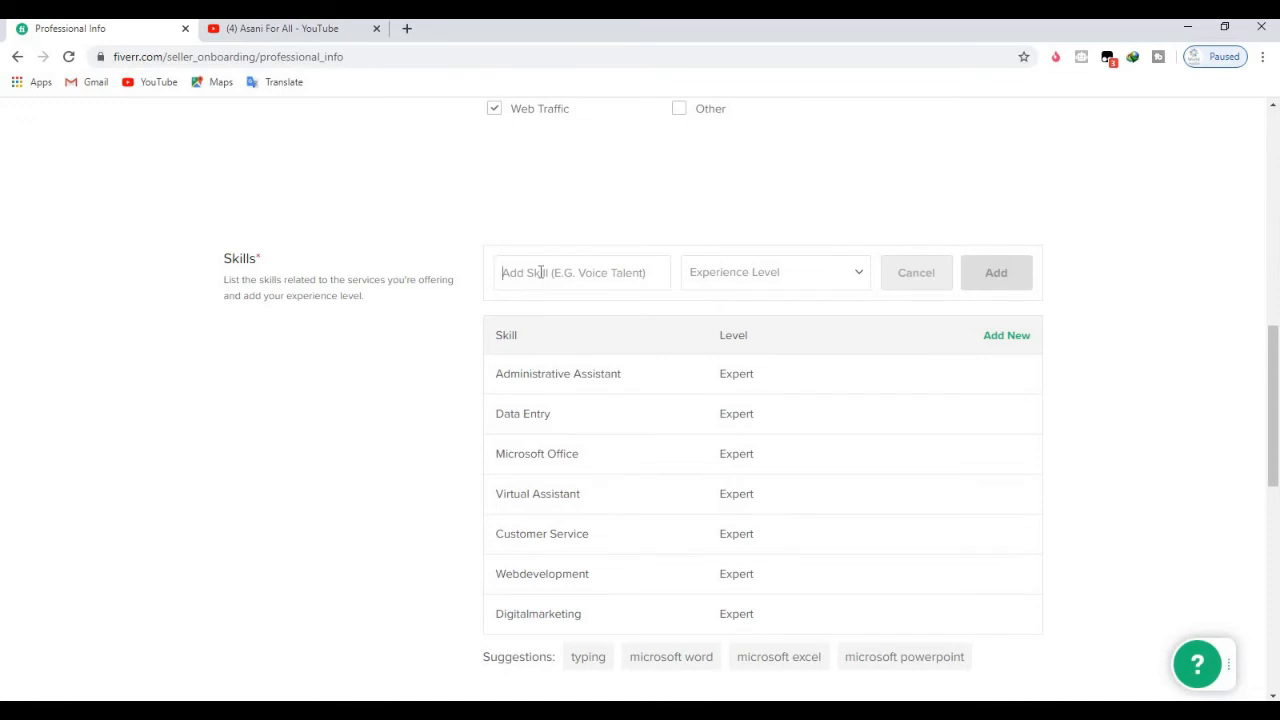
Set the college country to Pakistan and choose COMSATS University as the college.
left_click_drag(1277, 400, 1278, 512)
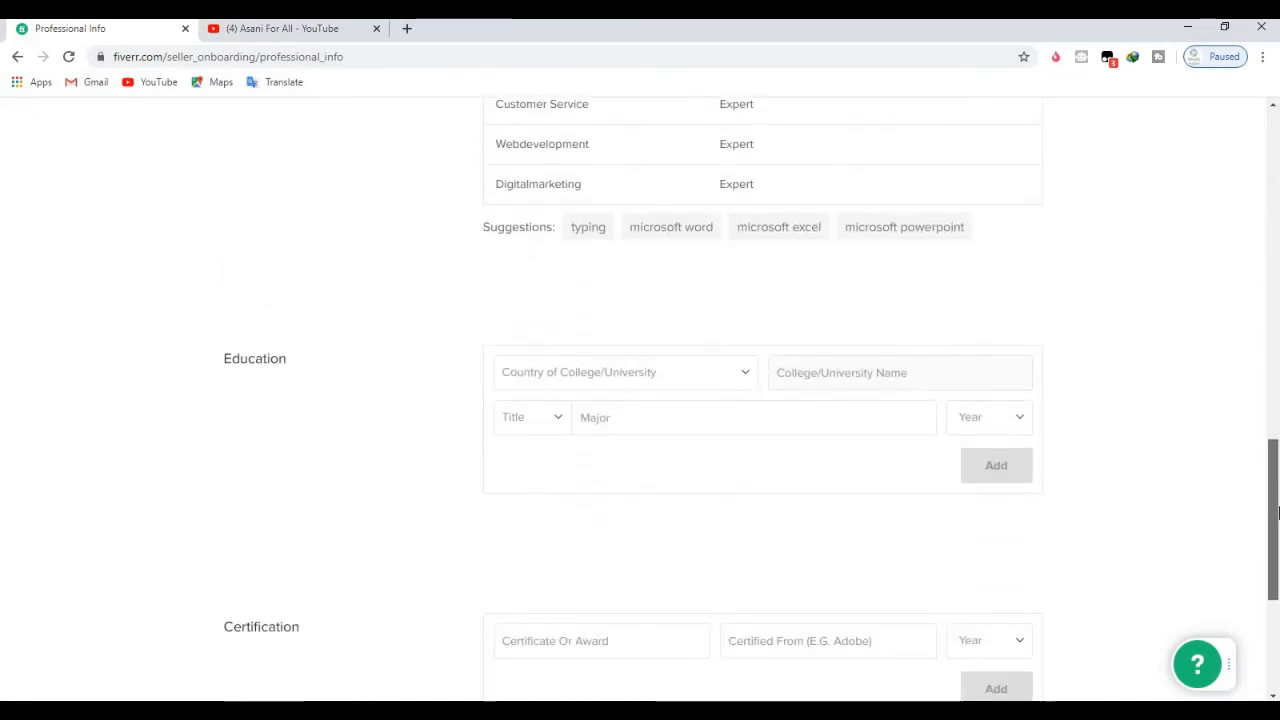
left_click(682, 375)
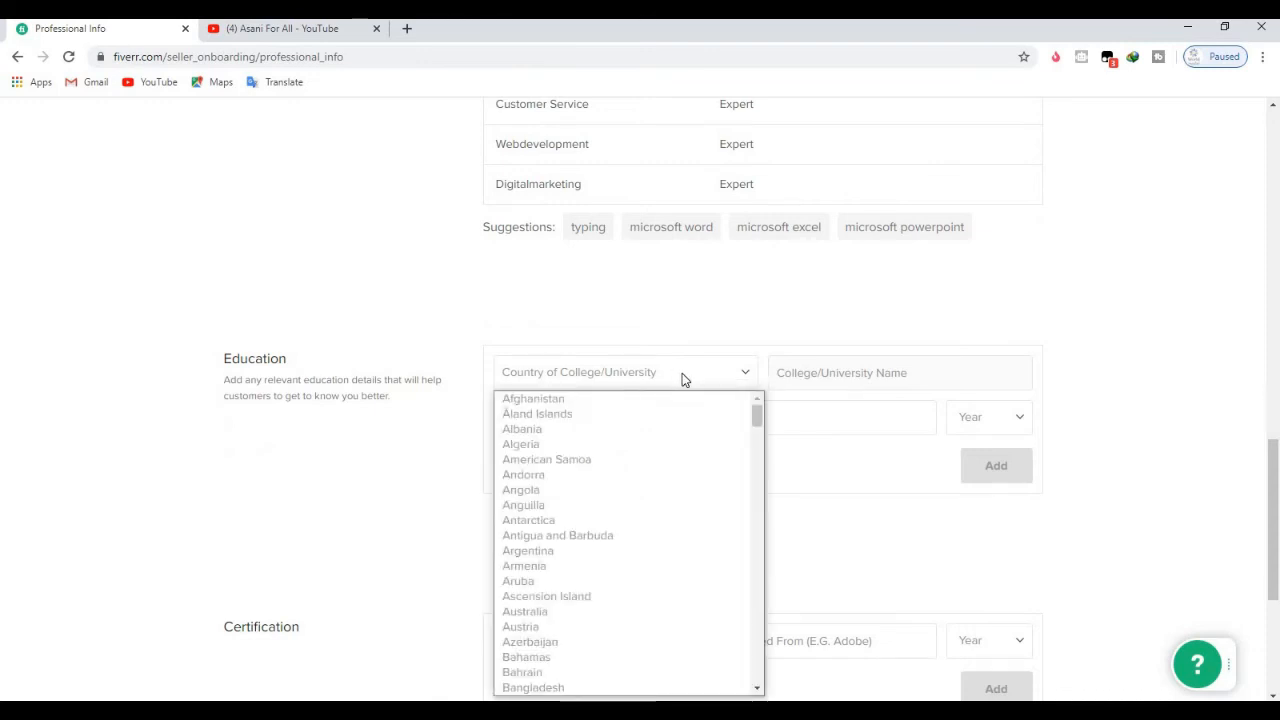
type("p")
key("Return")
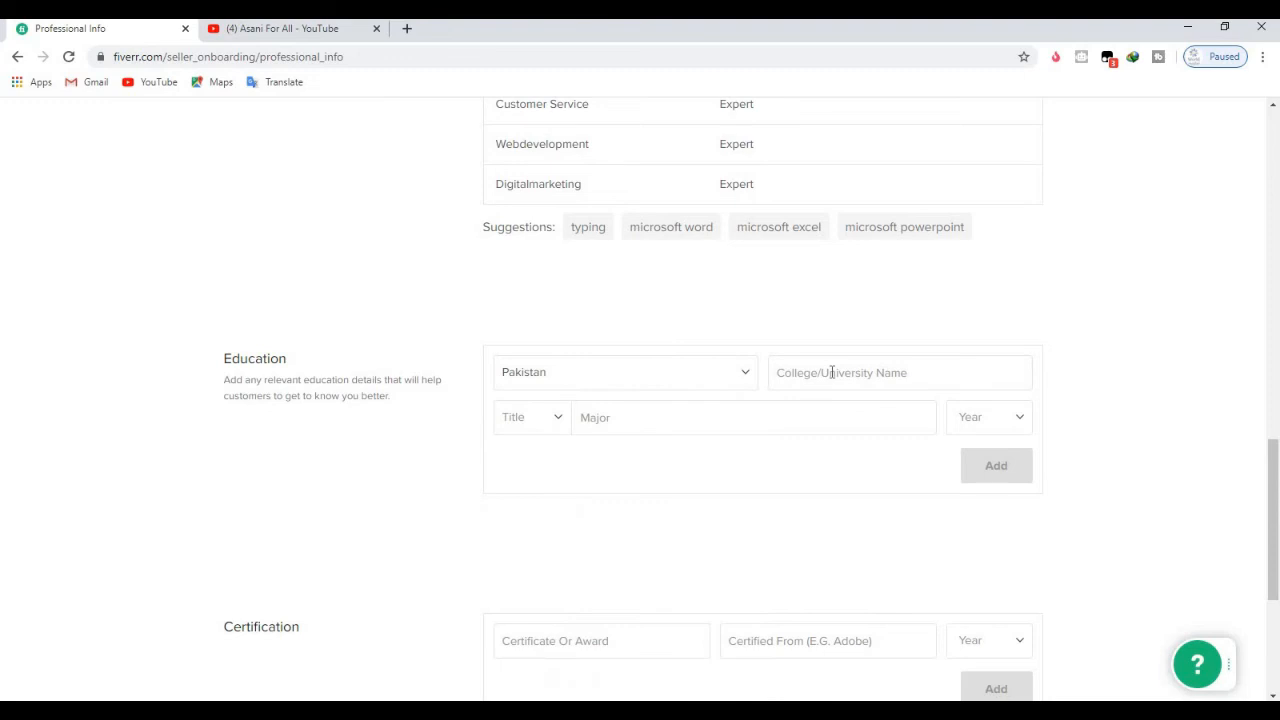
type("Comsata")
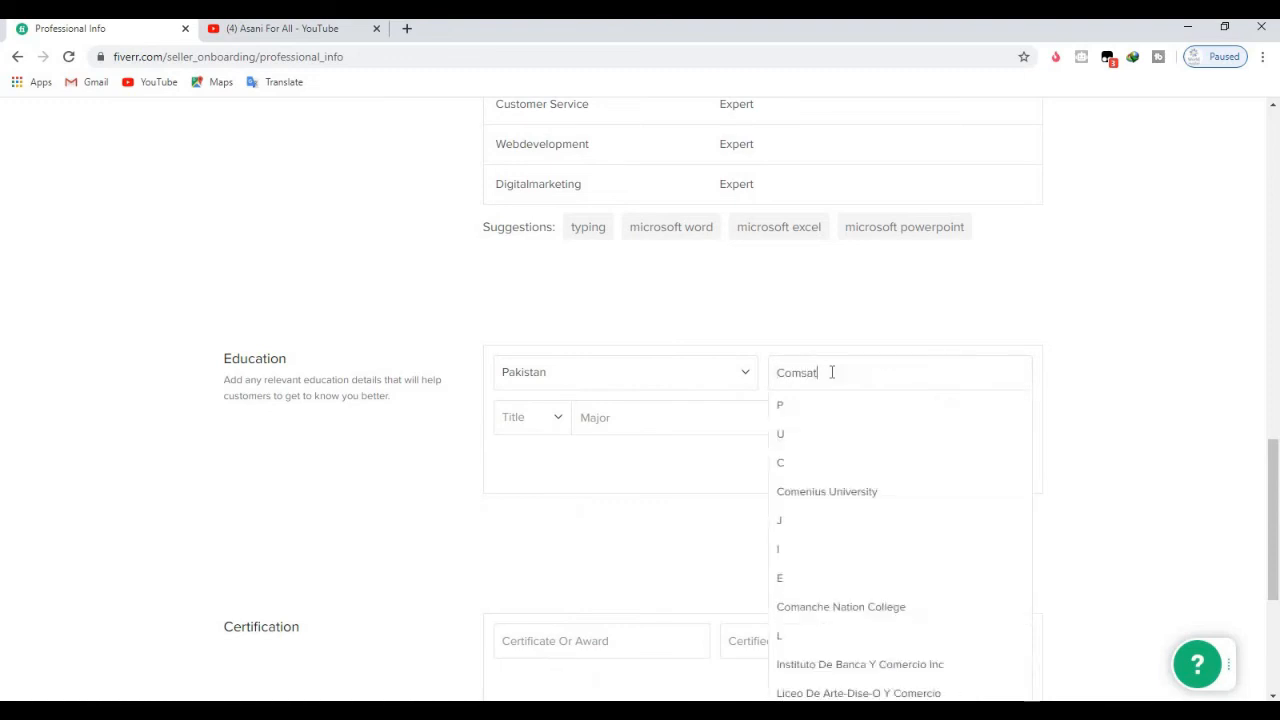
key("BackSpace")
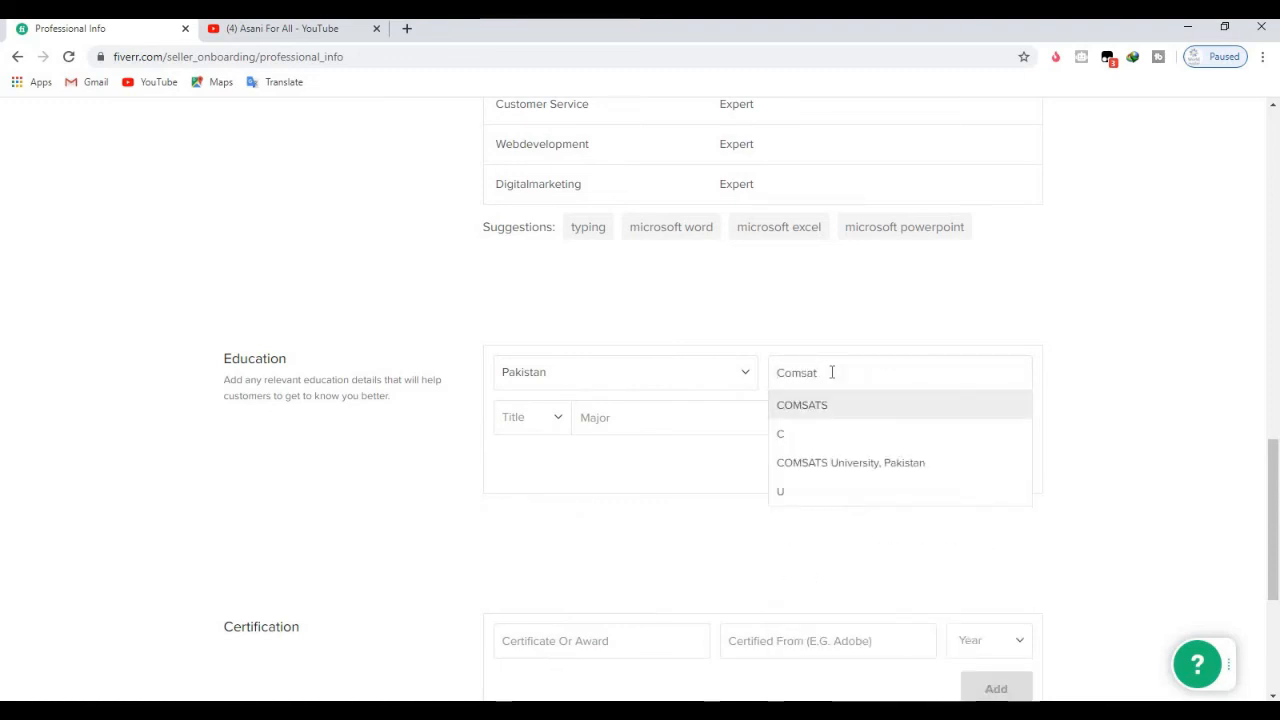
left_click(846, 460)
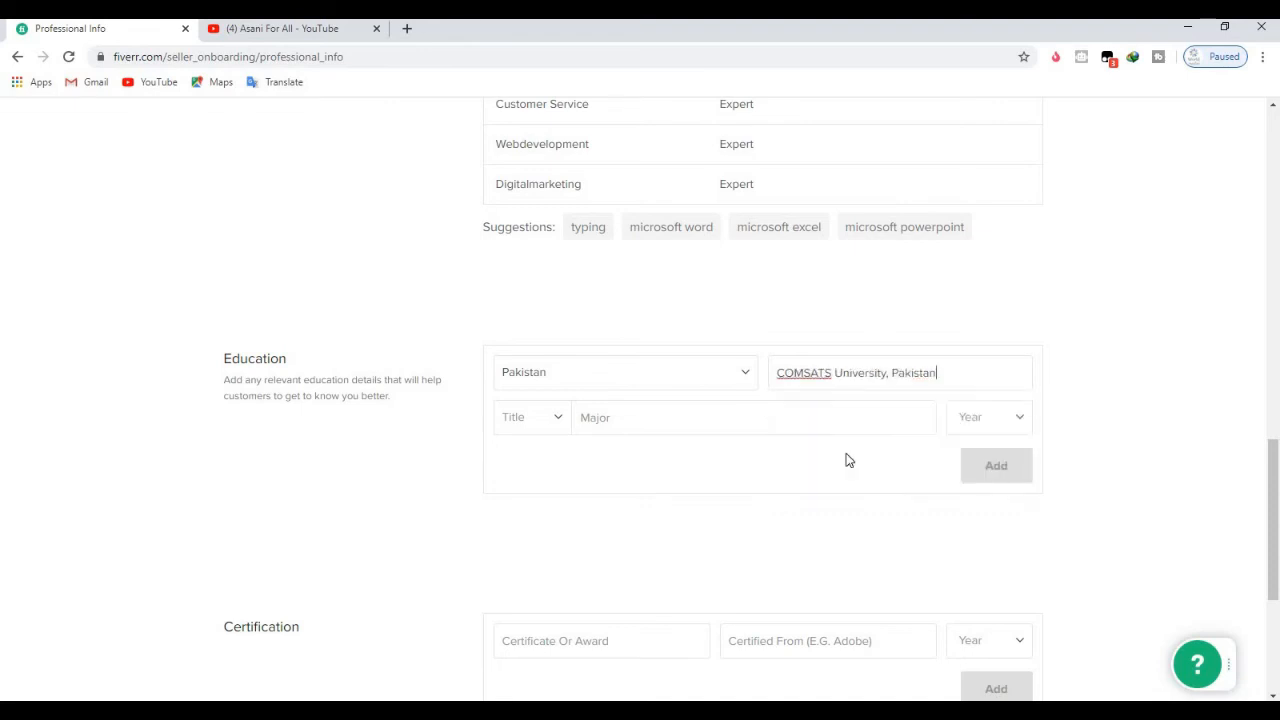
Enter an M.Sc. in Computer Science, graduated 2019, and save the education entry.
left_click(561, 430)
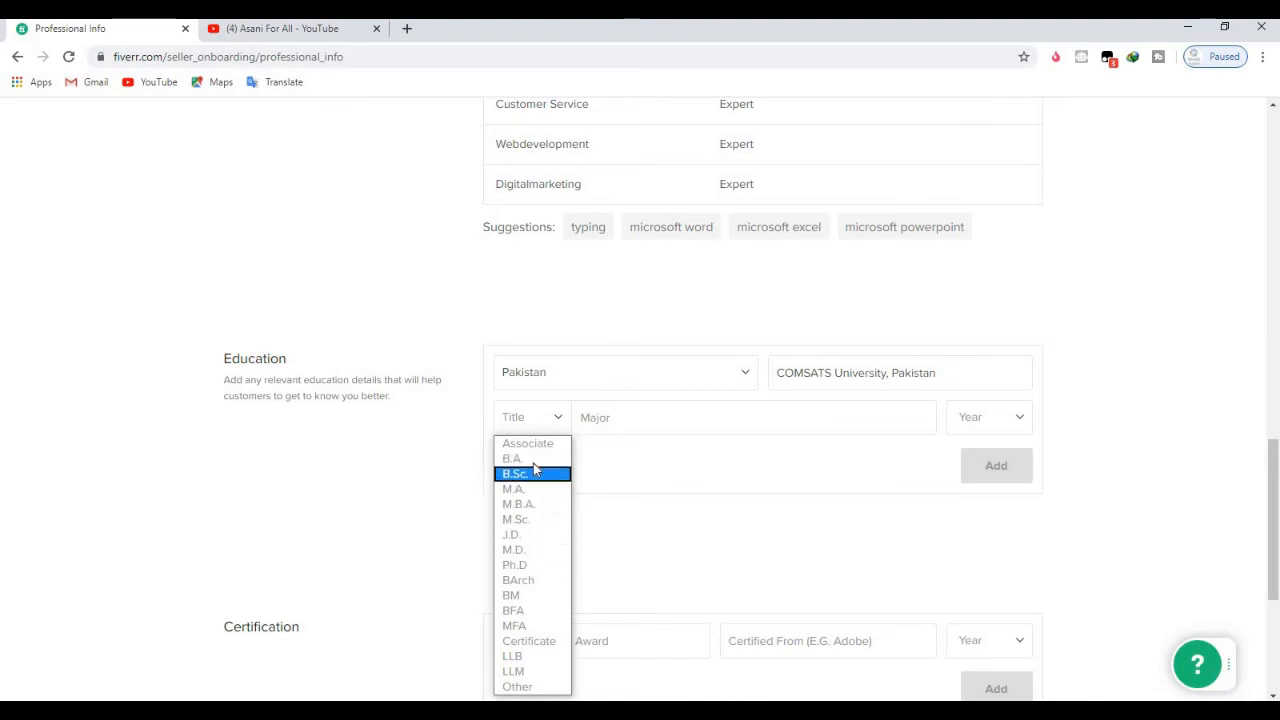
left_click(551, 520)
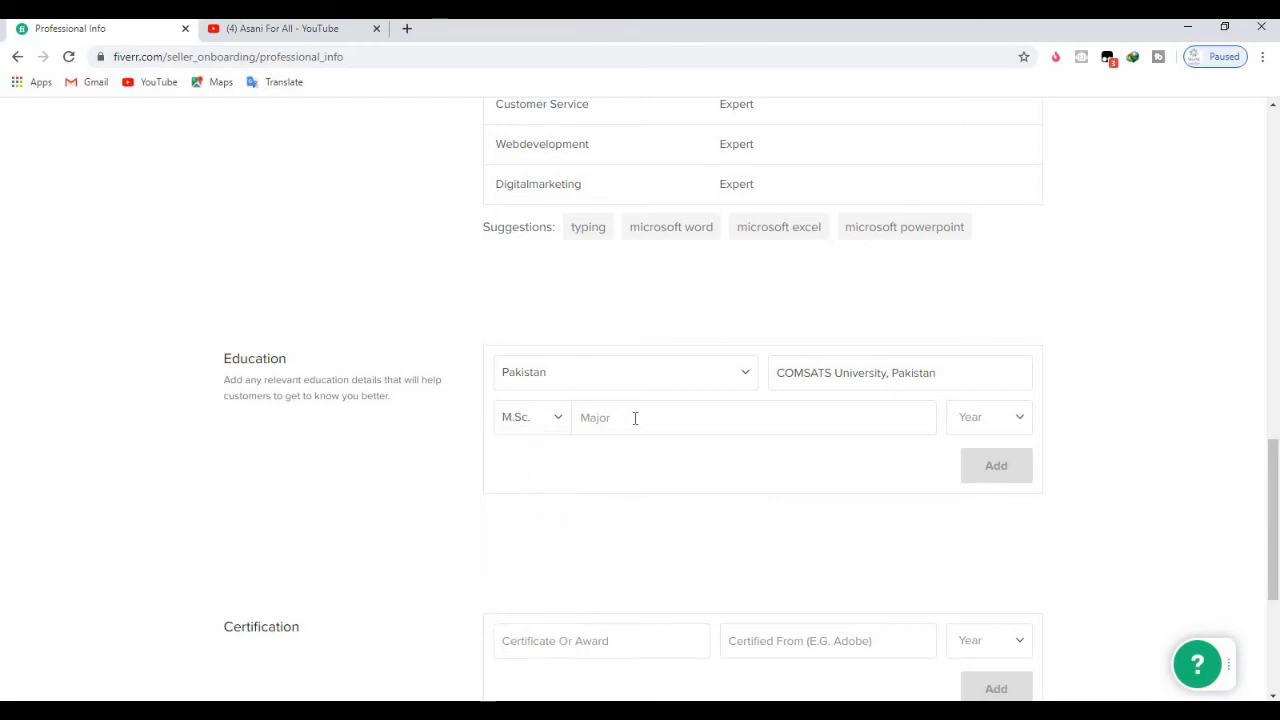
type("Comp")
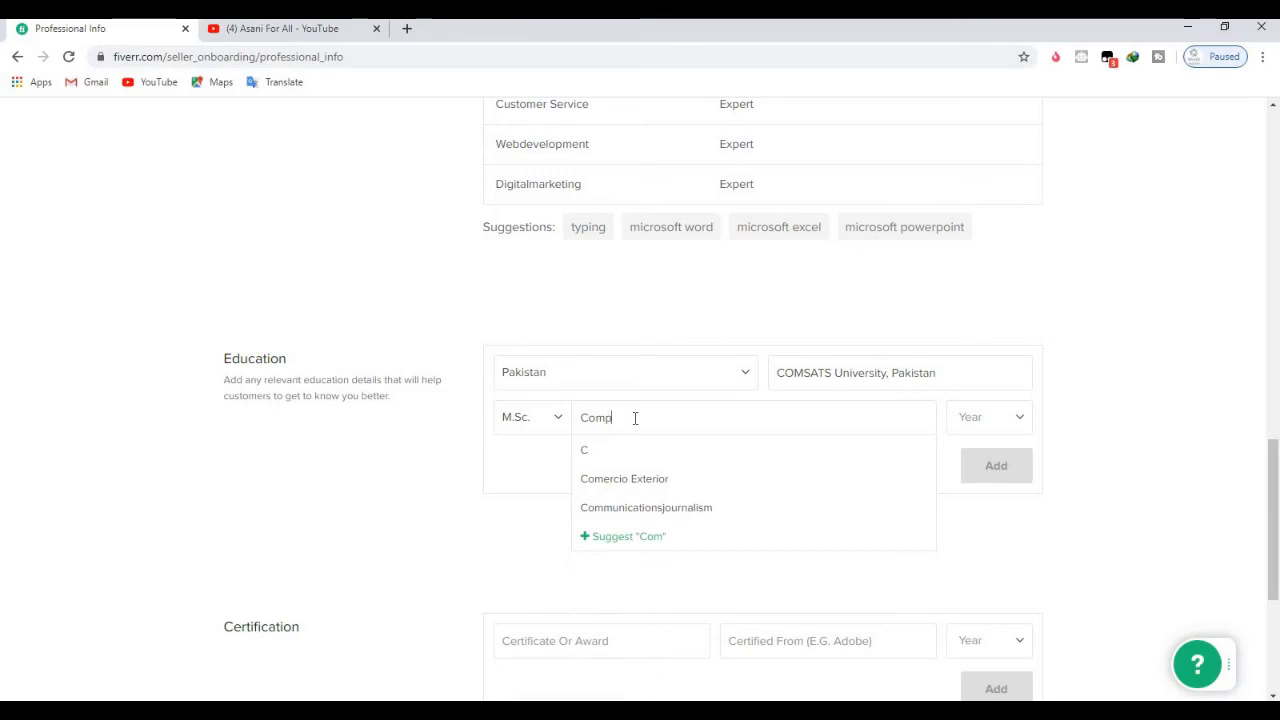
type("uter Science")
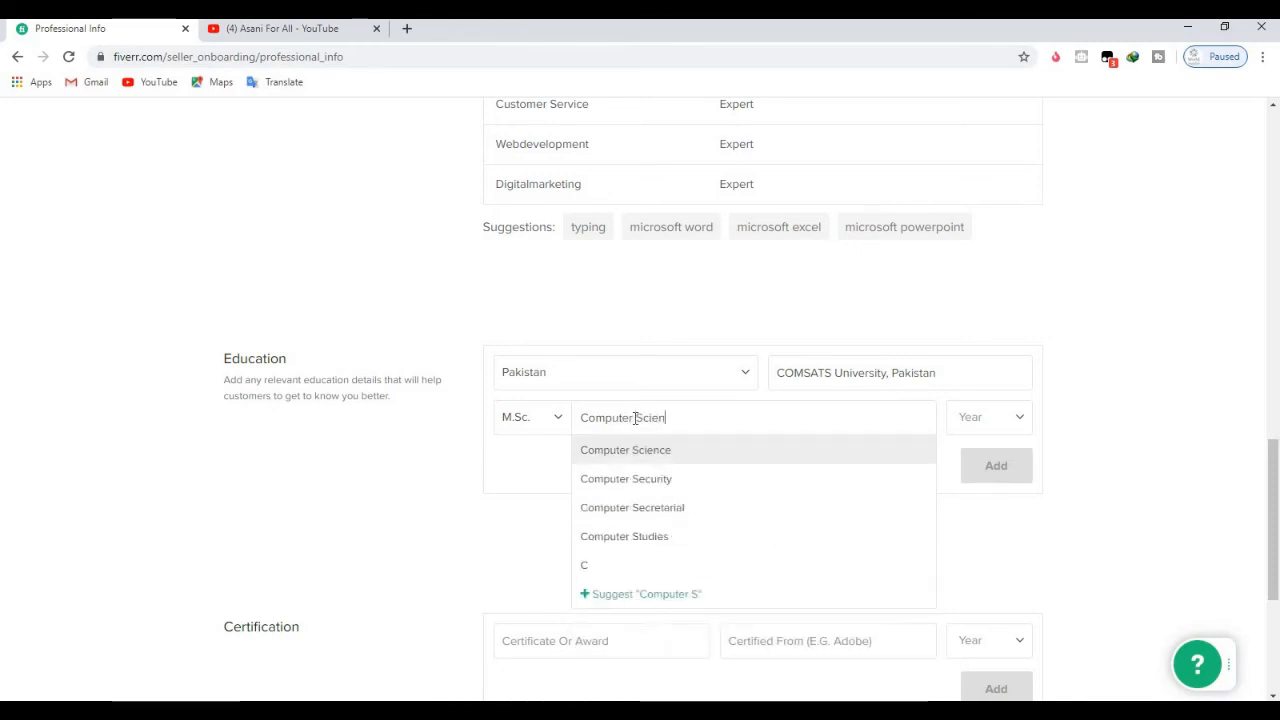
left_click(963, 428)
mouse_move(1027, 159)
left_mouse_down()
mouse_move(1027, 175)
mouse_move(1026, 147)
left_mouse_up()
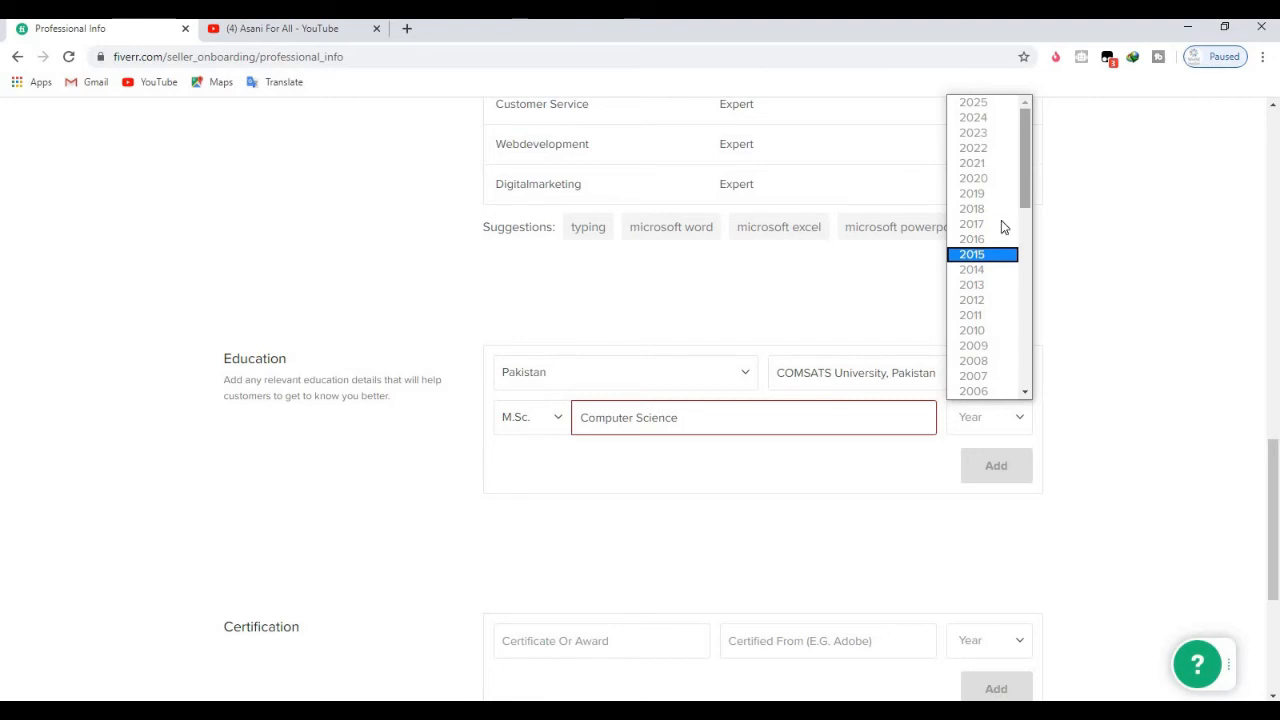
left_click(979, 194)
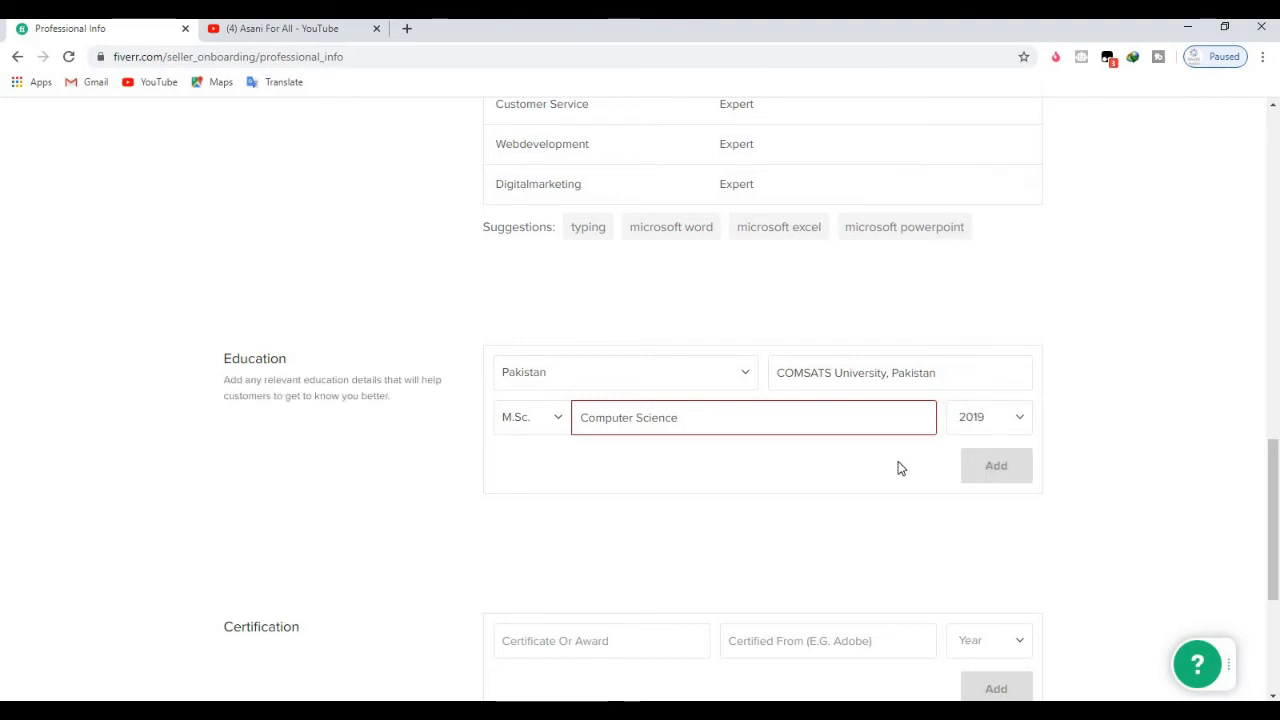
left_click(849, 417)
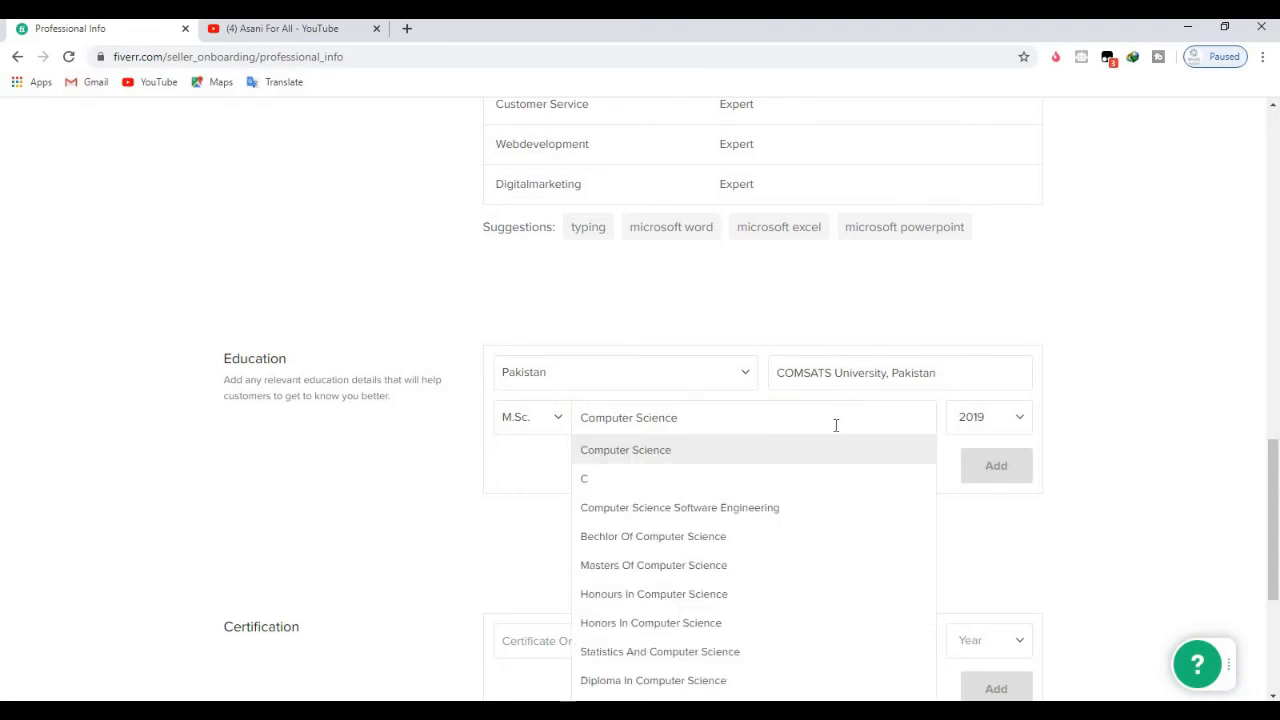
left_click(671, 455)
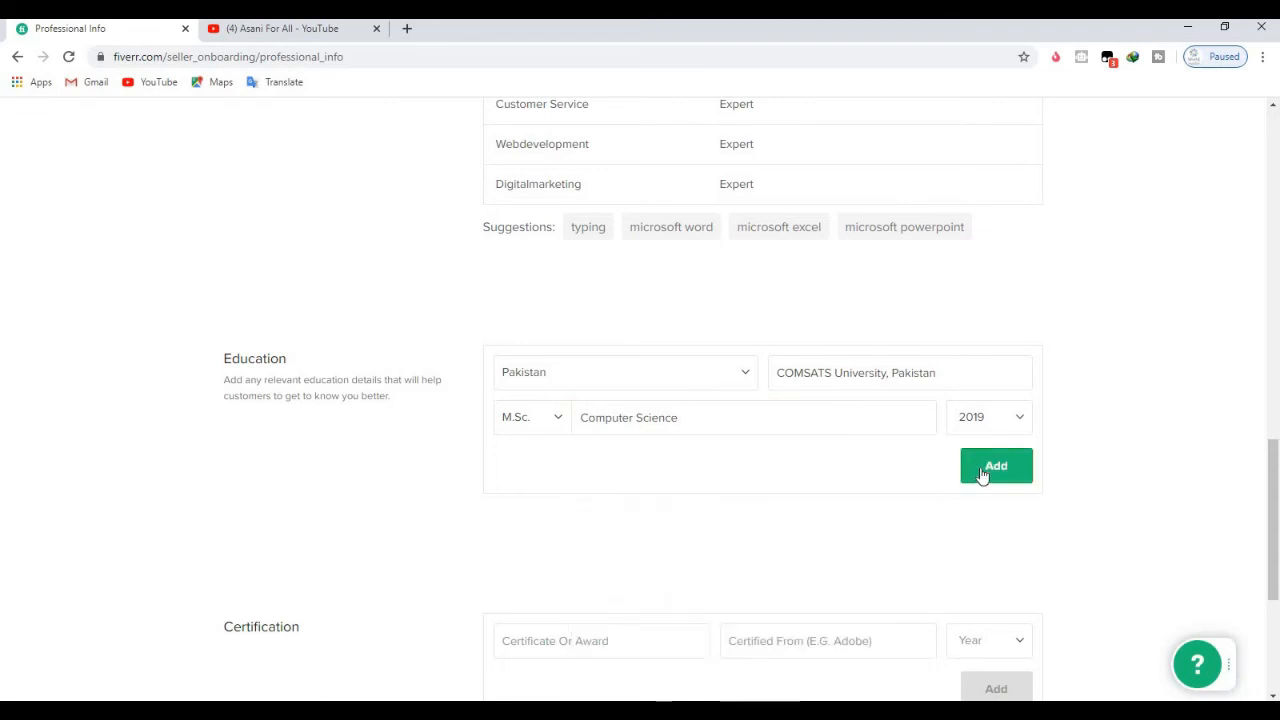
left_click(982, 472)
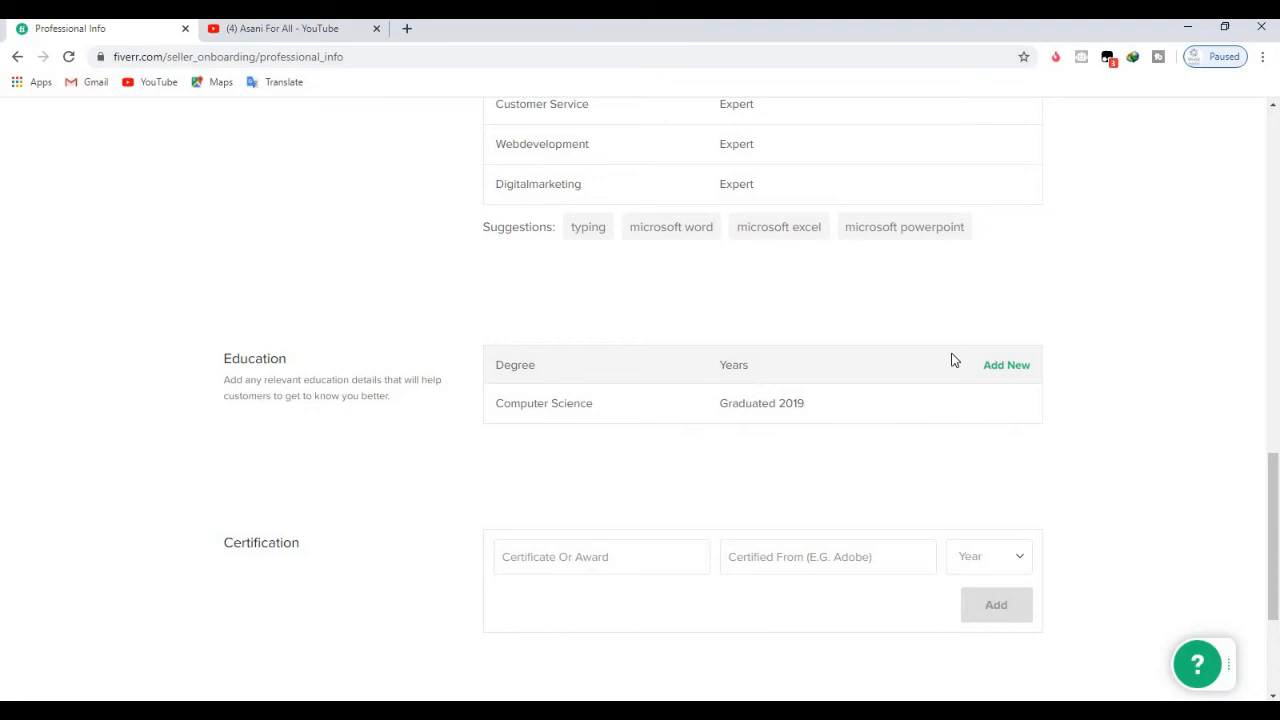
Start a new education entry with Pakistan as its country.
left_click(1006, 366)
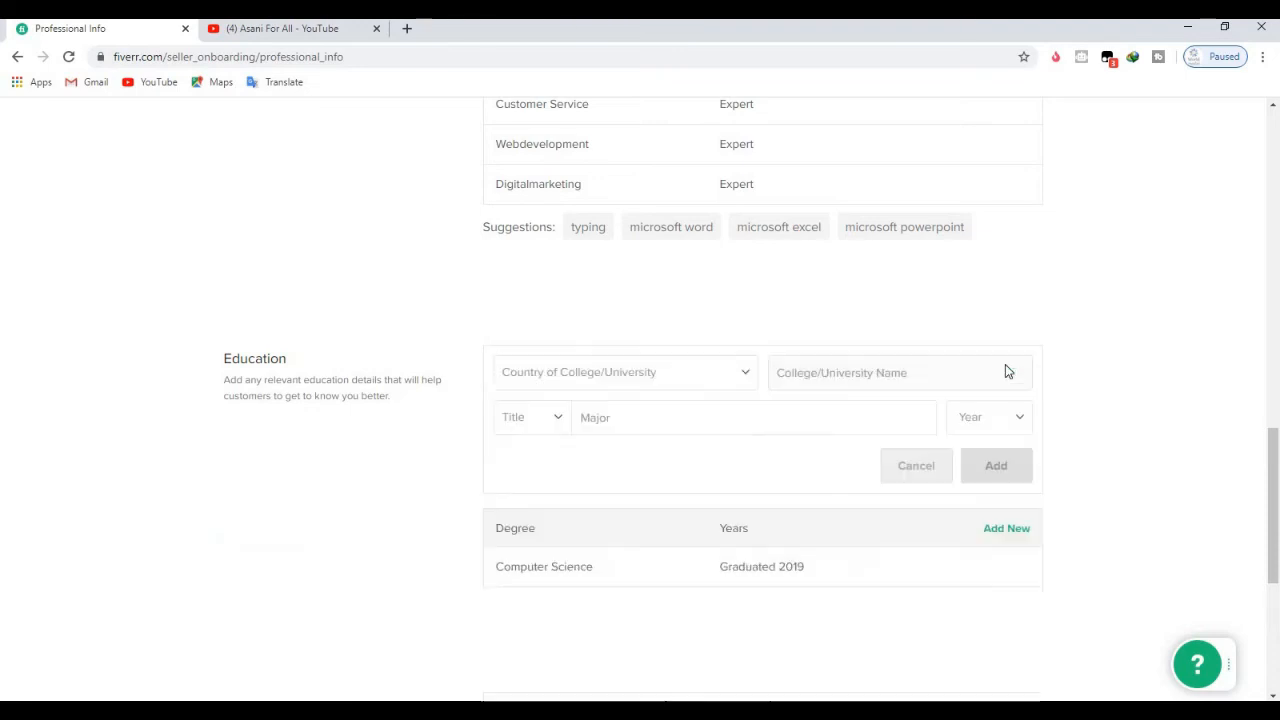
left_click(549, 376)
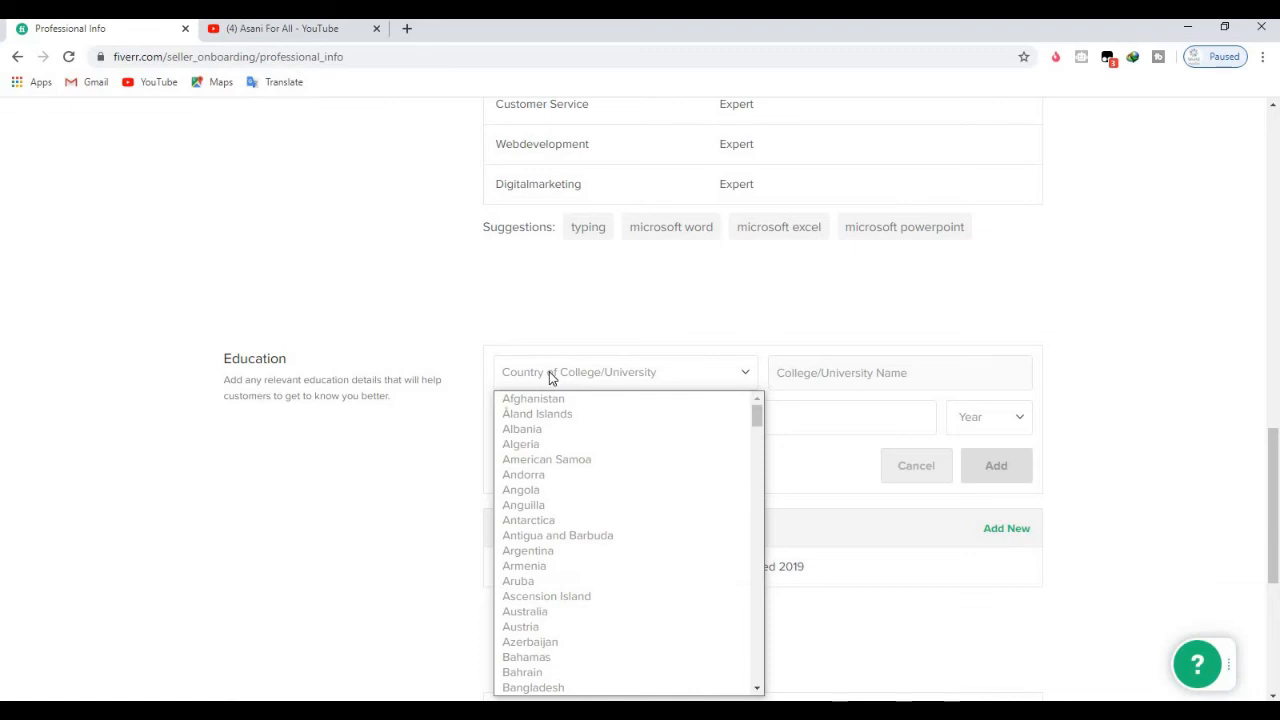
key("p")
key("Return")
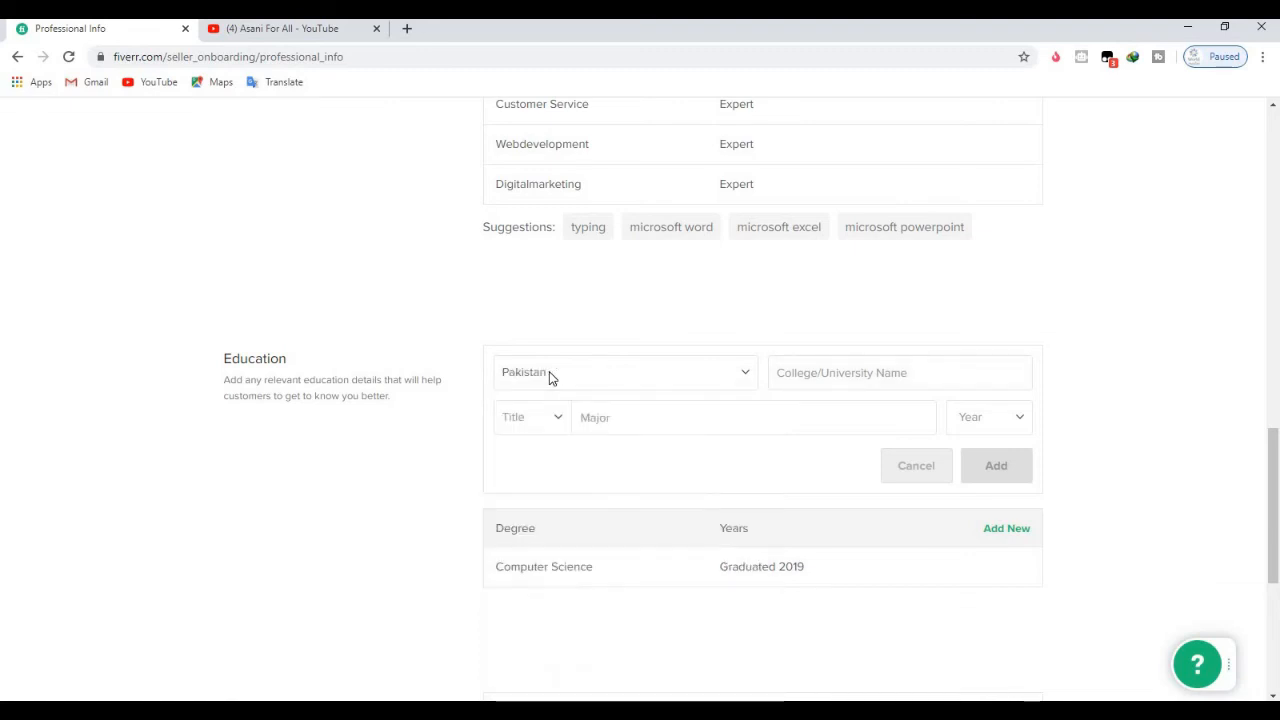
left_click(905, 370)
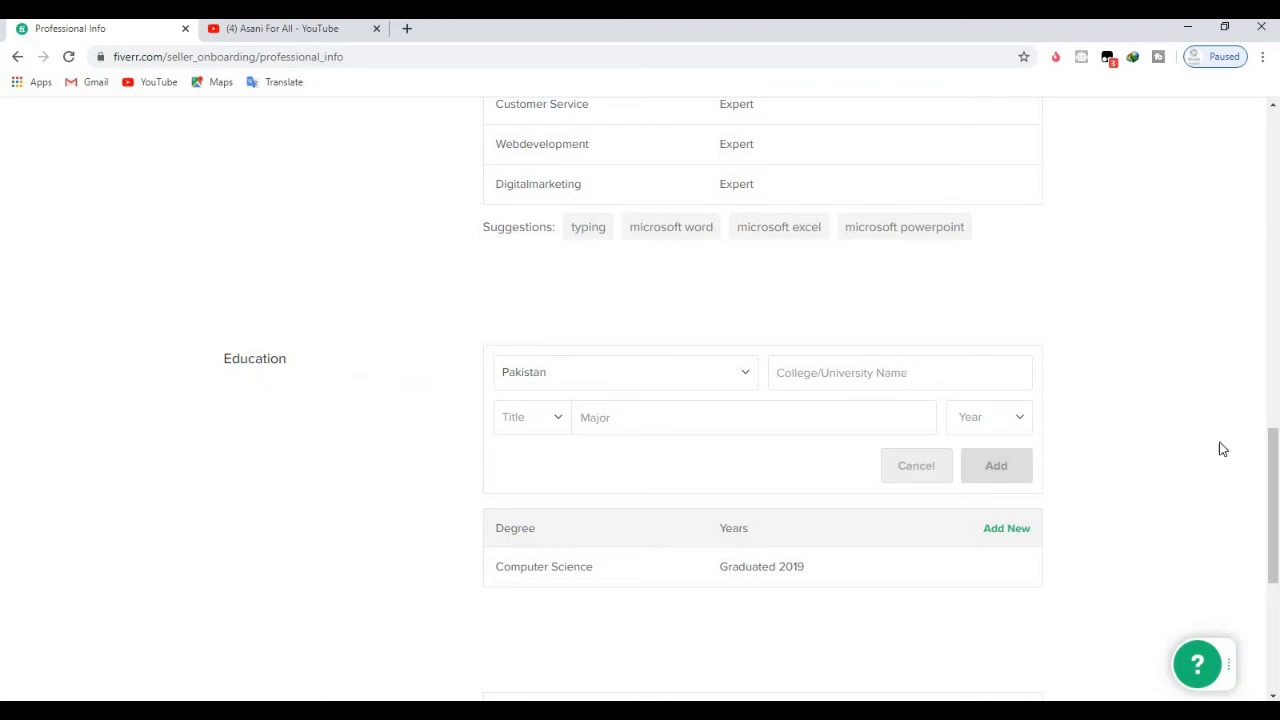
Scroll down the Professional Info form to the Certification fields.
left_click_drag(1274, 472, 1274, 483)
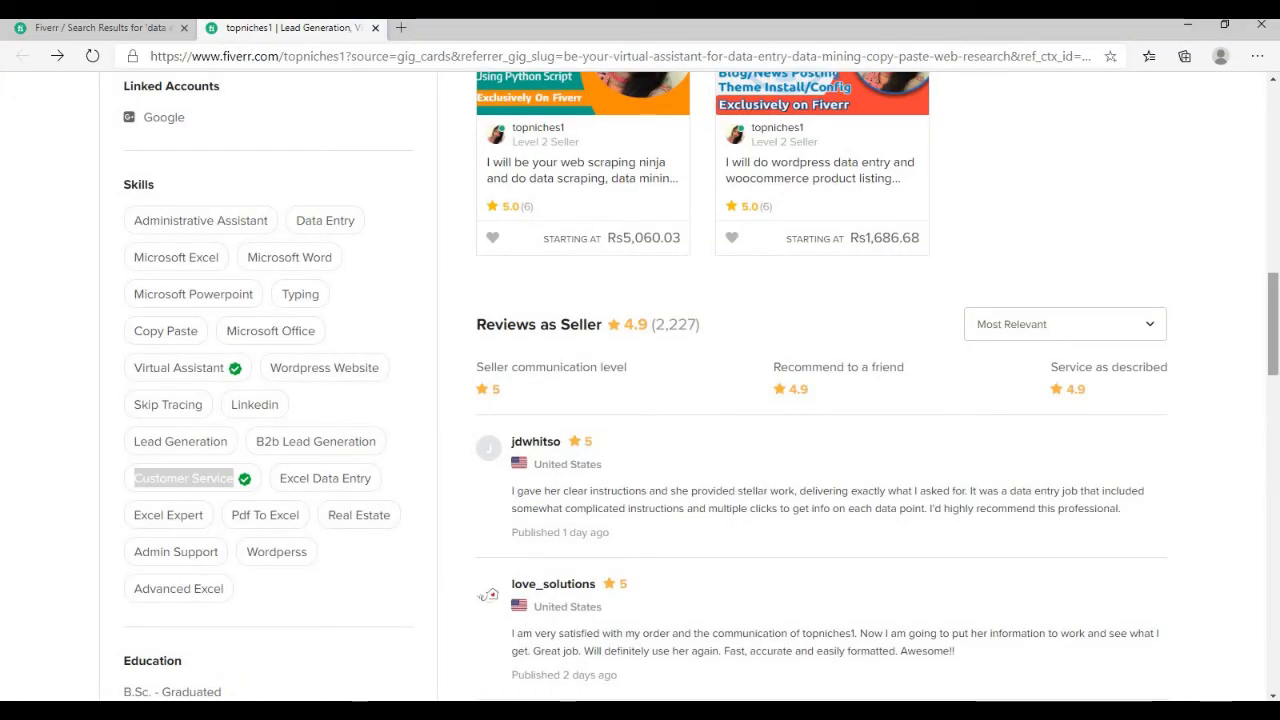
scroll(135, 345, "down", 5)
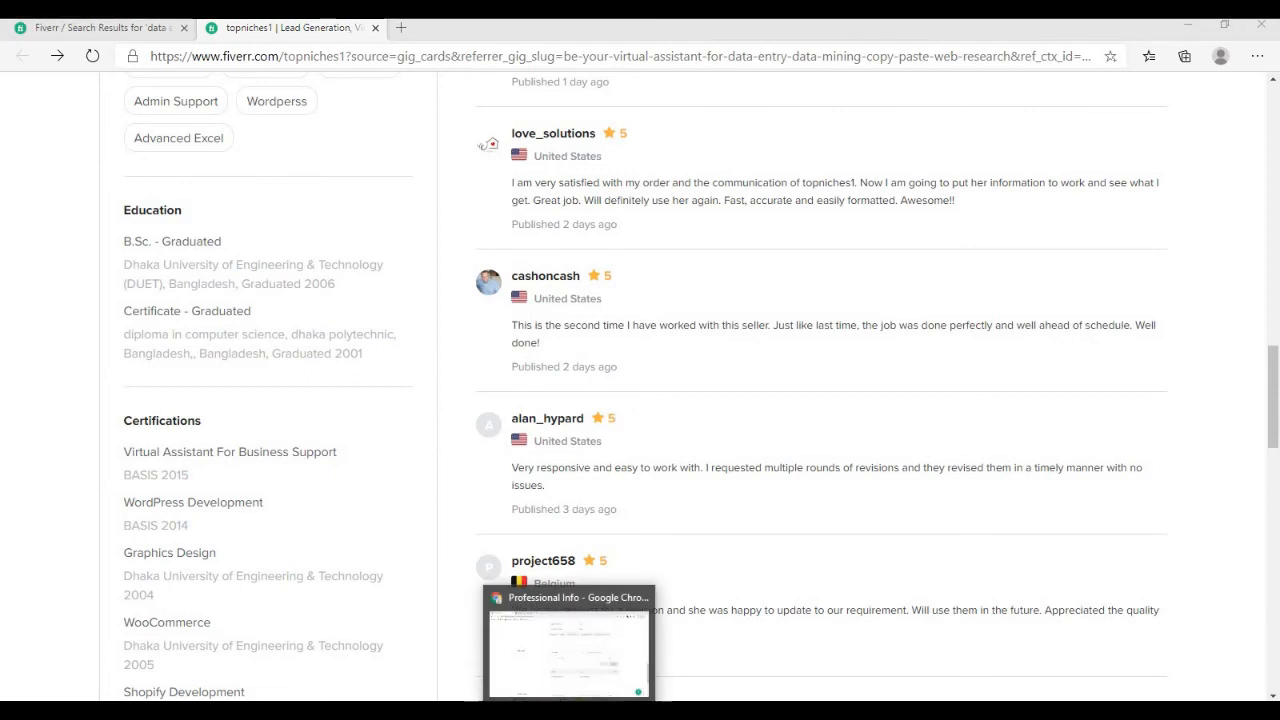
left_click(557, 614)
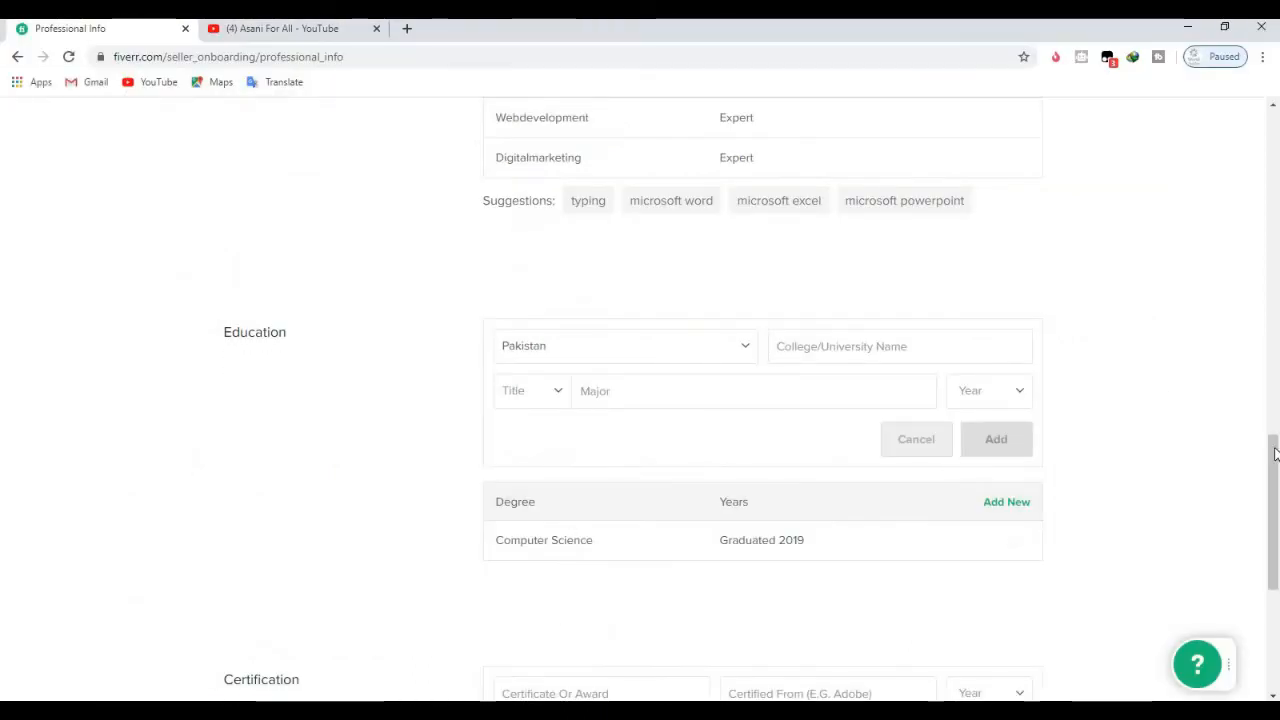
mouse_move(1275, 458)
left_mouse_down()
mouse_move(1275, 447)
mouse_move(1275, 464)
left_mouse_up()
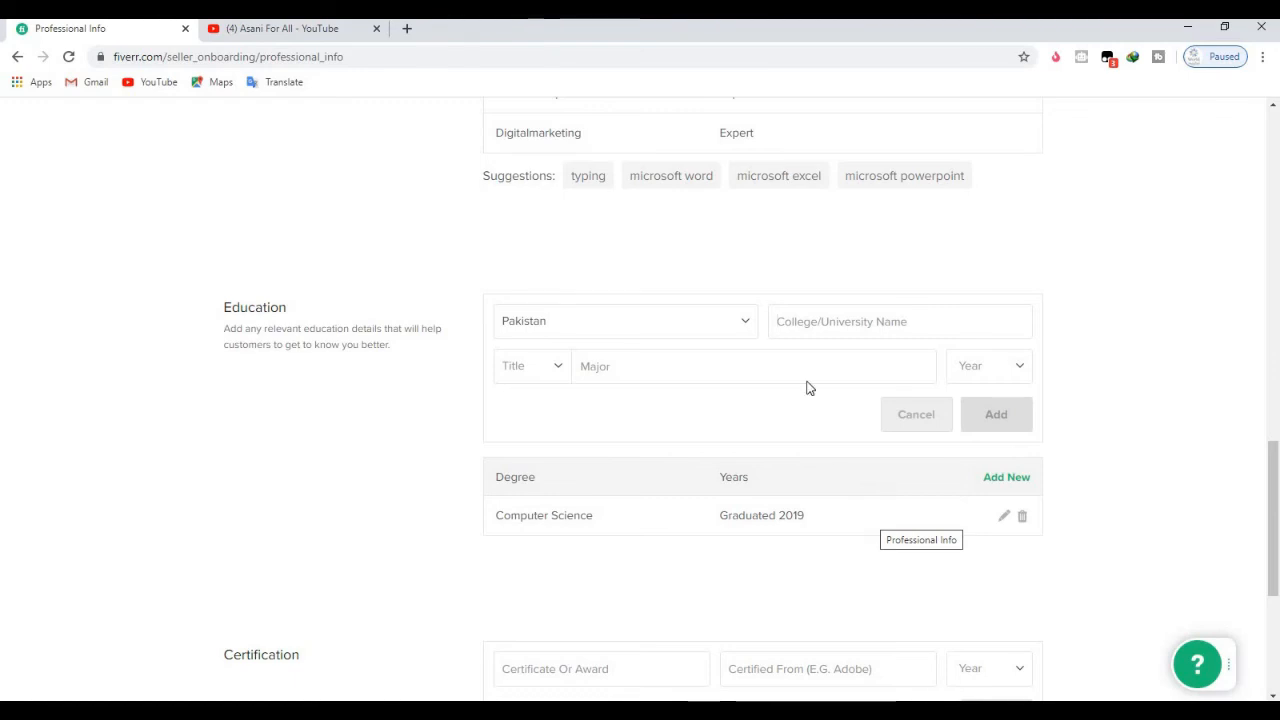
left_click(560, 366)
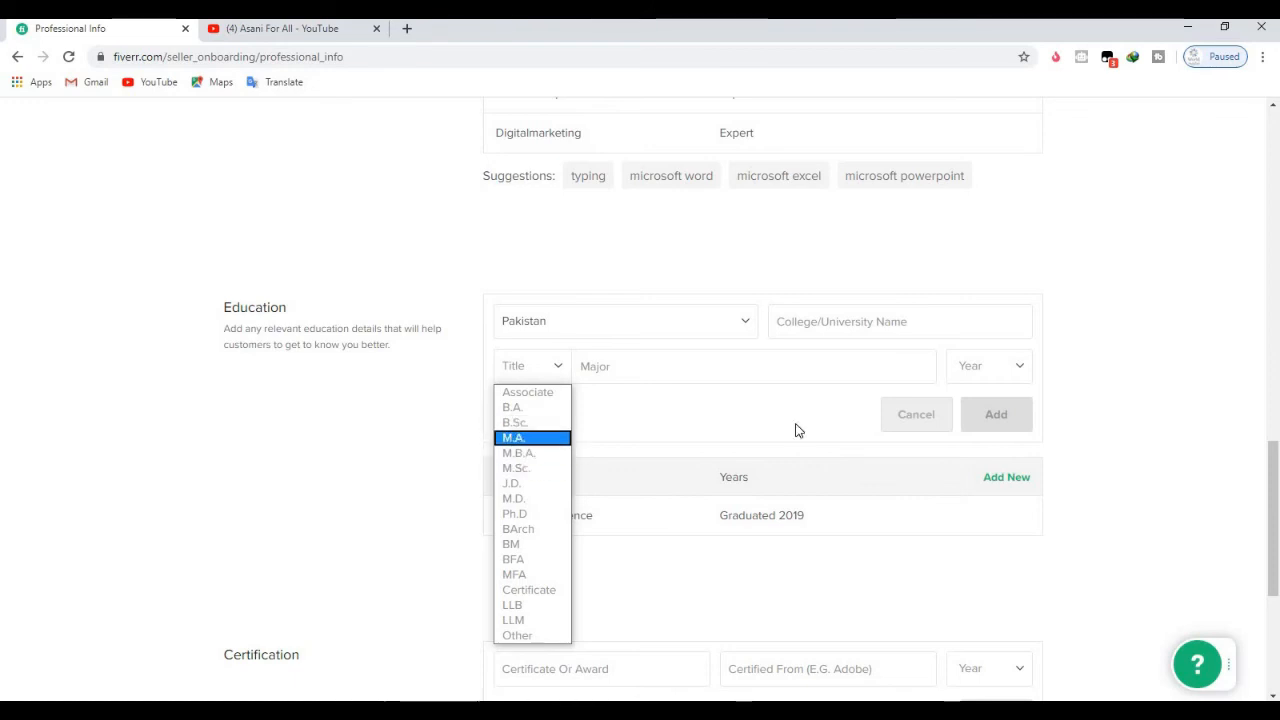
left_click_drag(1275, 556, 1275, 614)
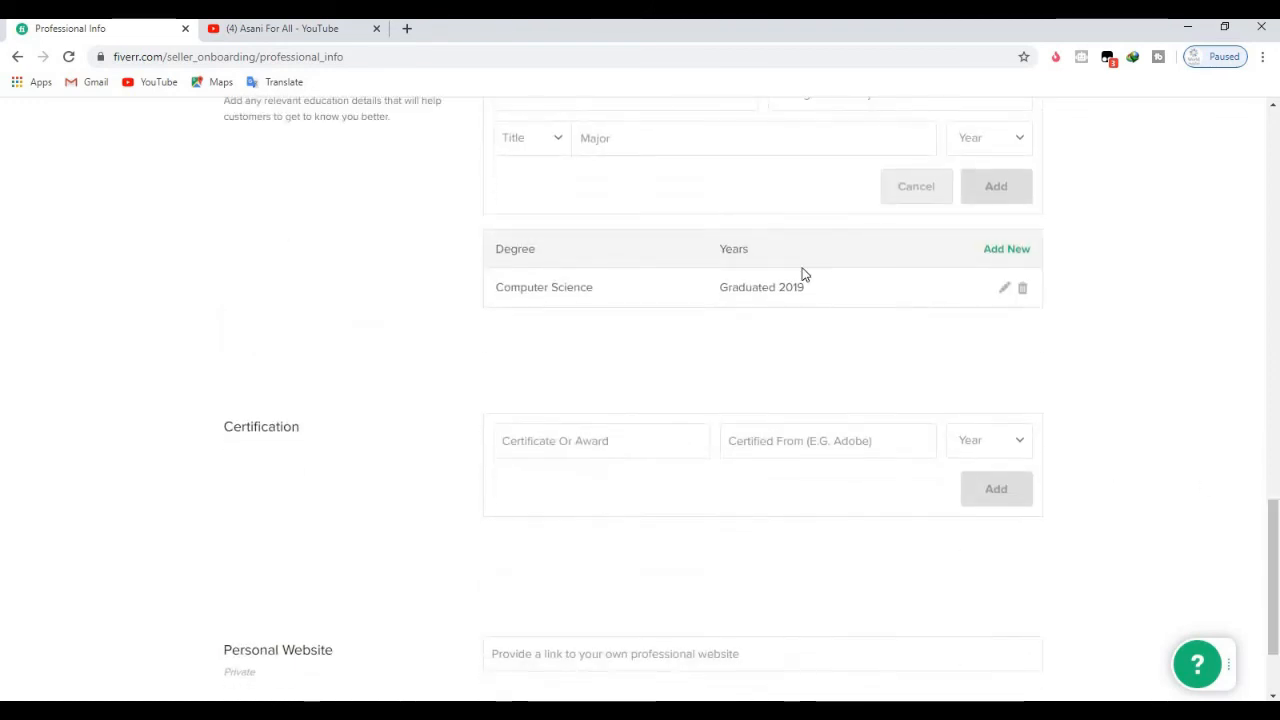
left_click(584, 444)
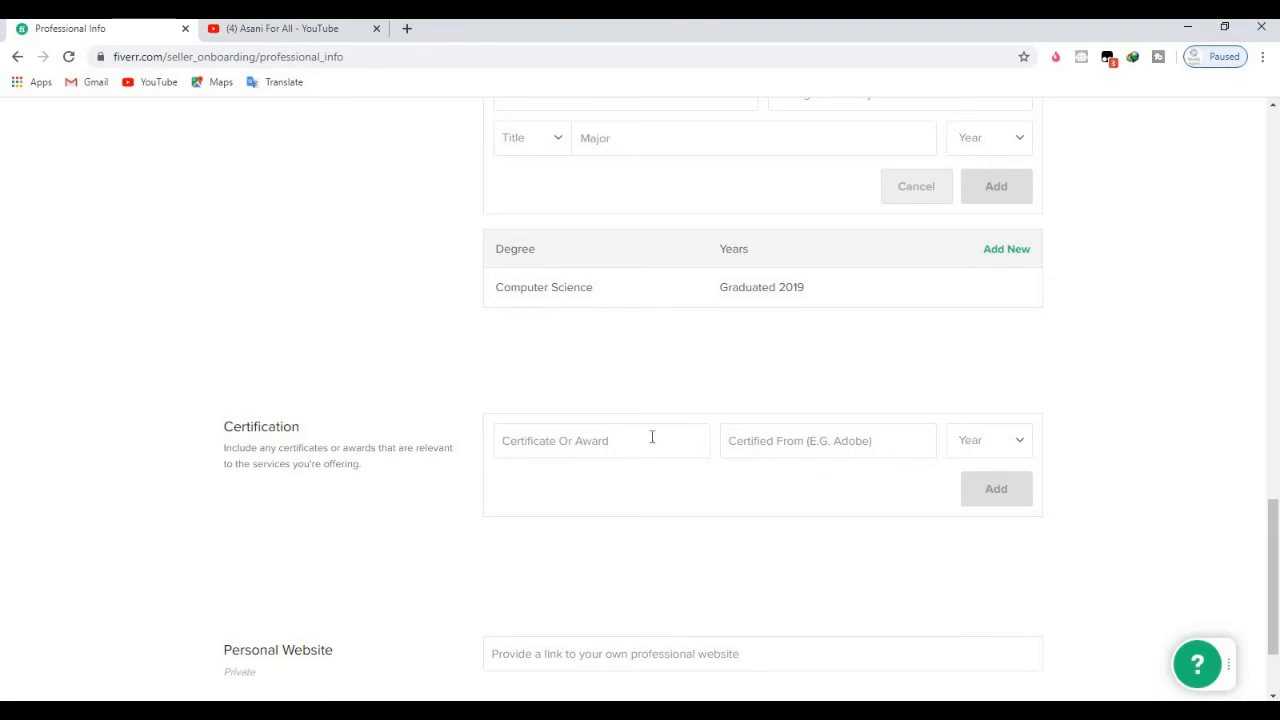
Add a Wordpress certification from Digiskill dated 2019.
type("Wordpress")
left_click(783, 452)
type("Digisk")
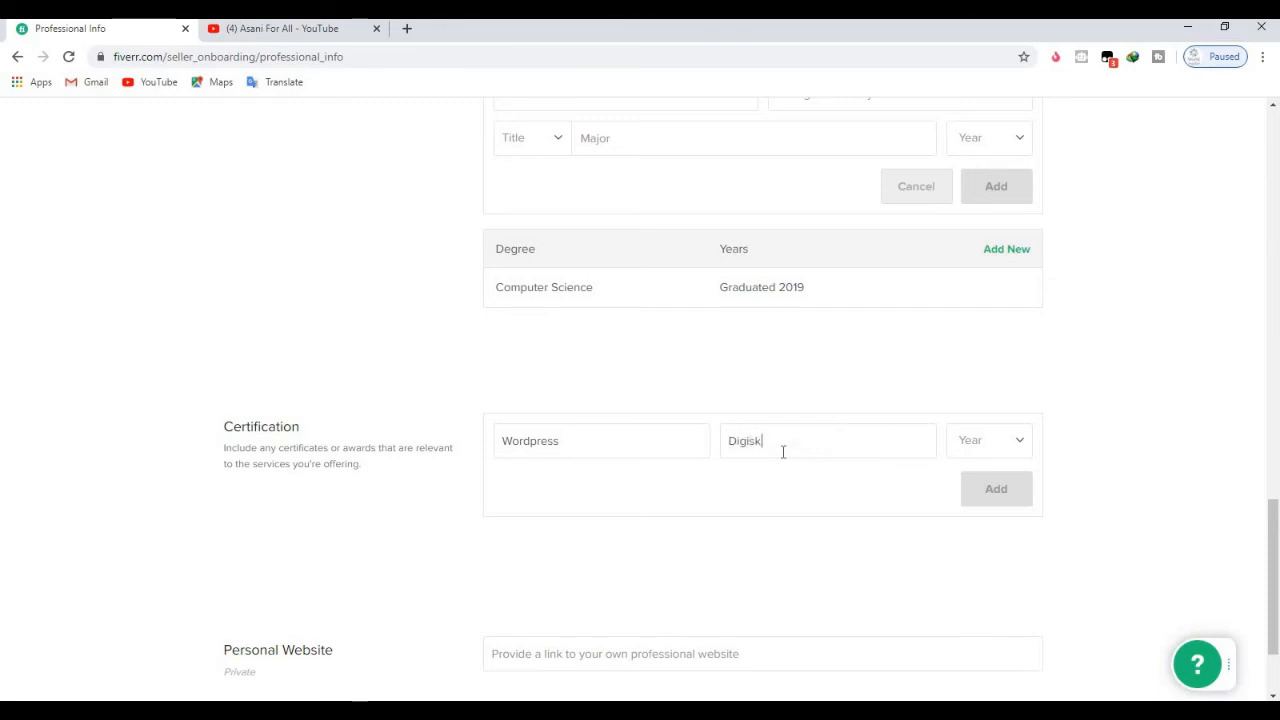
type("ill")
left_click(986, 448)
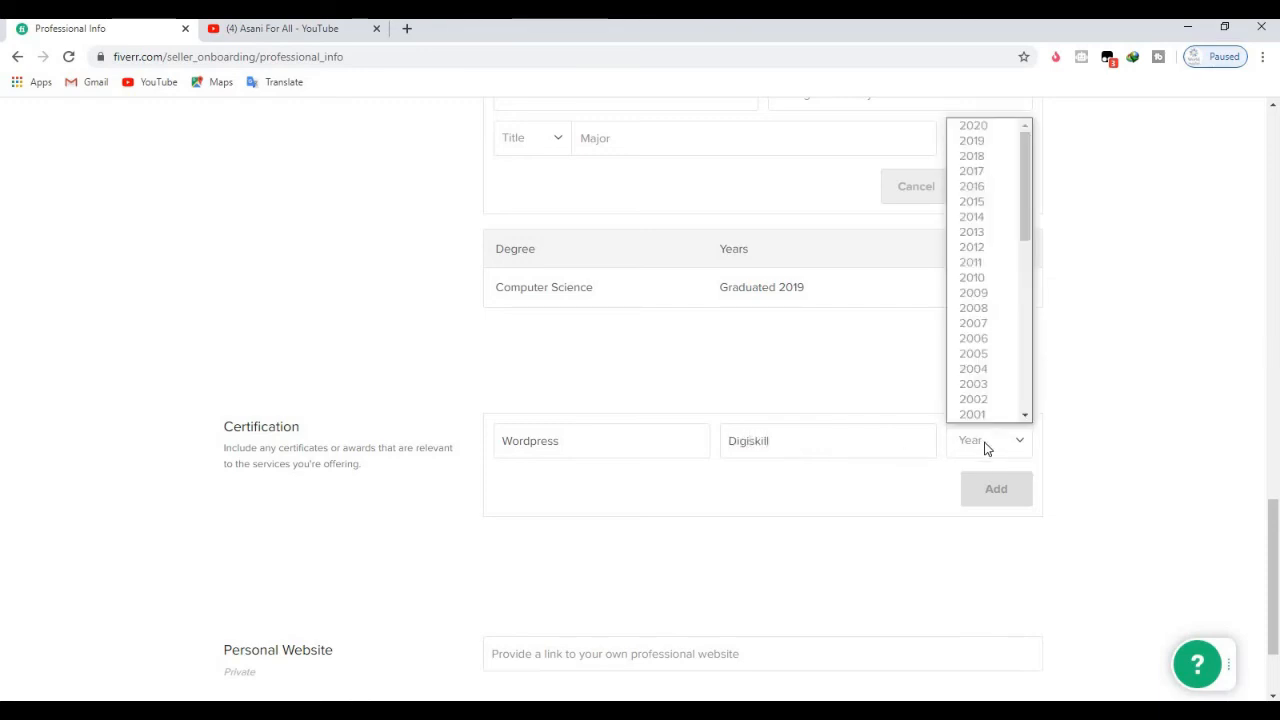
left_click(987, 145)
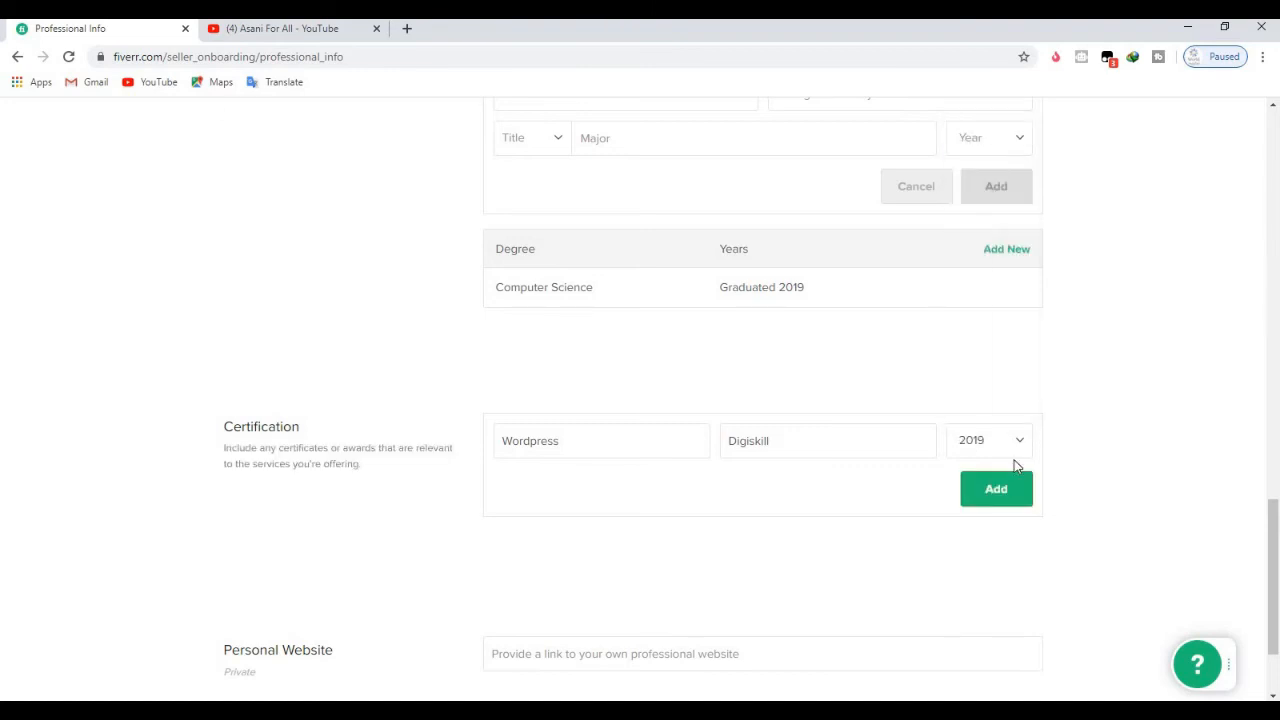
left_click(997, 489)
Pass the Personal Website field and continue to the next onboarding step.
left_click_drag(1275, 540, 1275, 574)
left_click(597, 518)
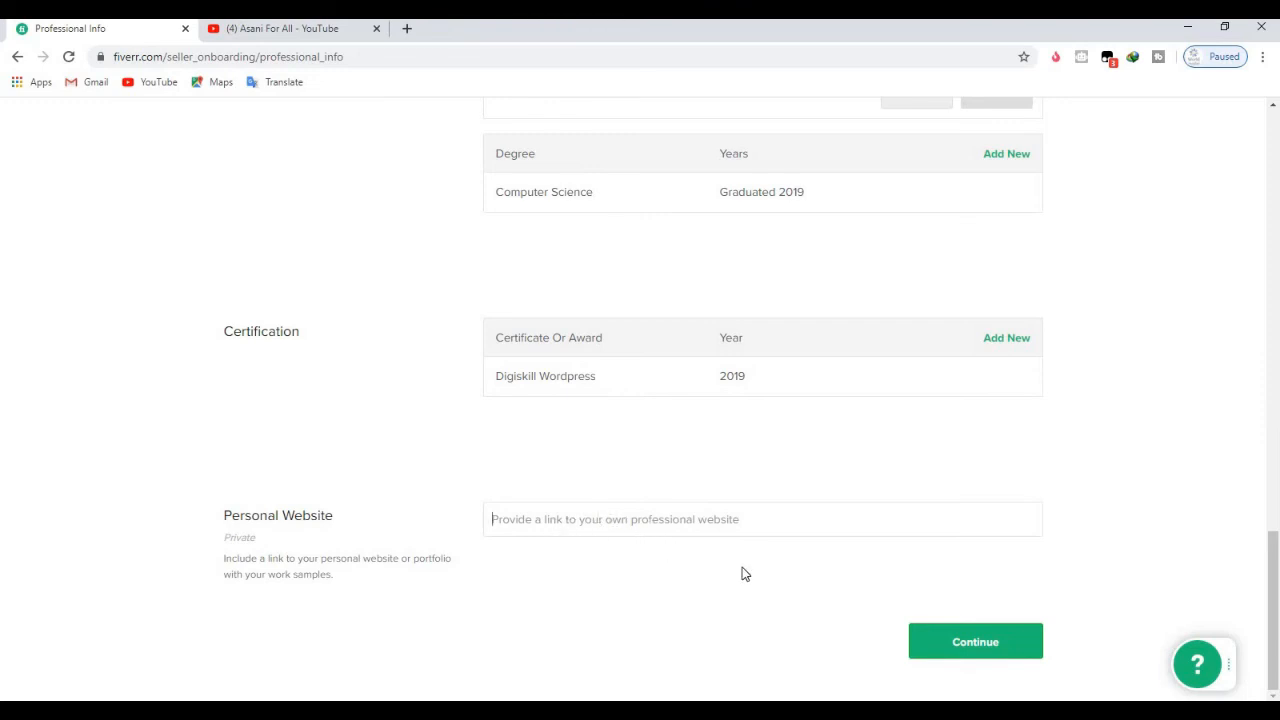
left_click(978, 645)
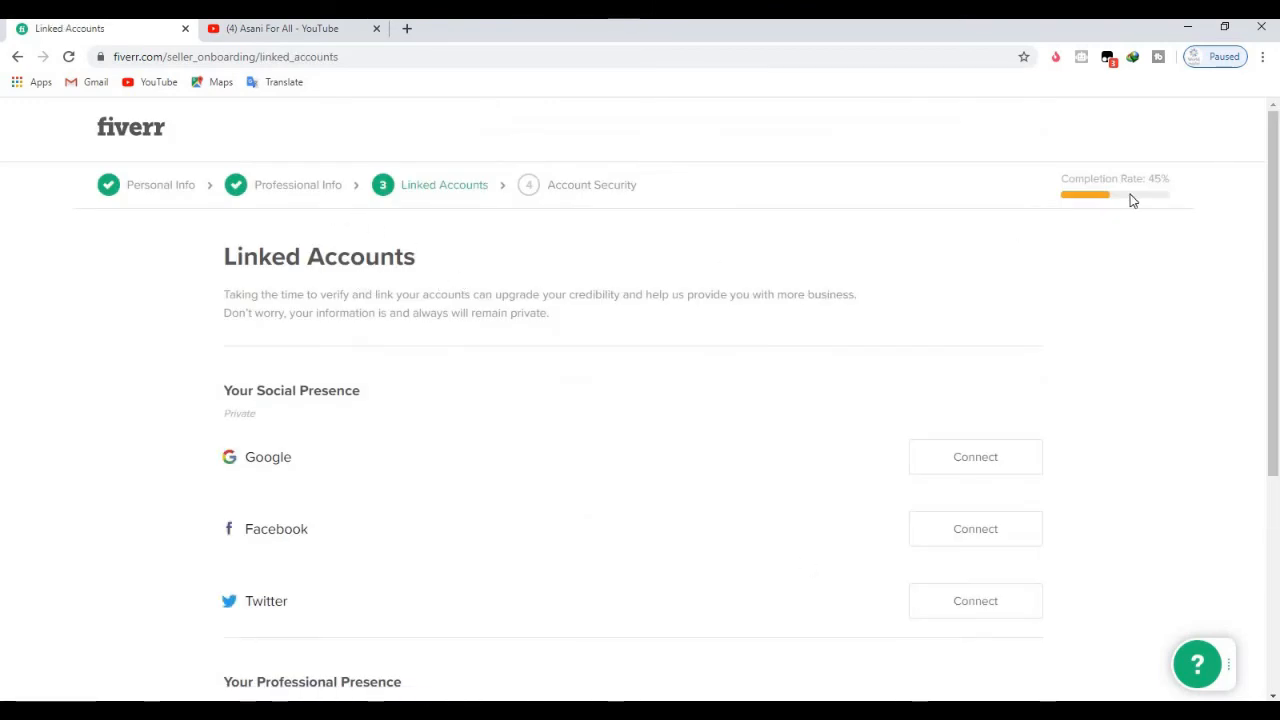
Scroll through the Linked Accounts list of Google, Facebook, Twitter, Dribbble, Behance and Vimeo.
left_click_drag(1276, 203, 1277, 291)
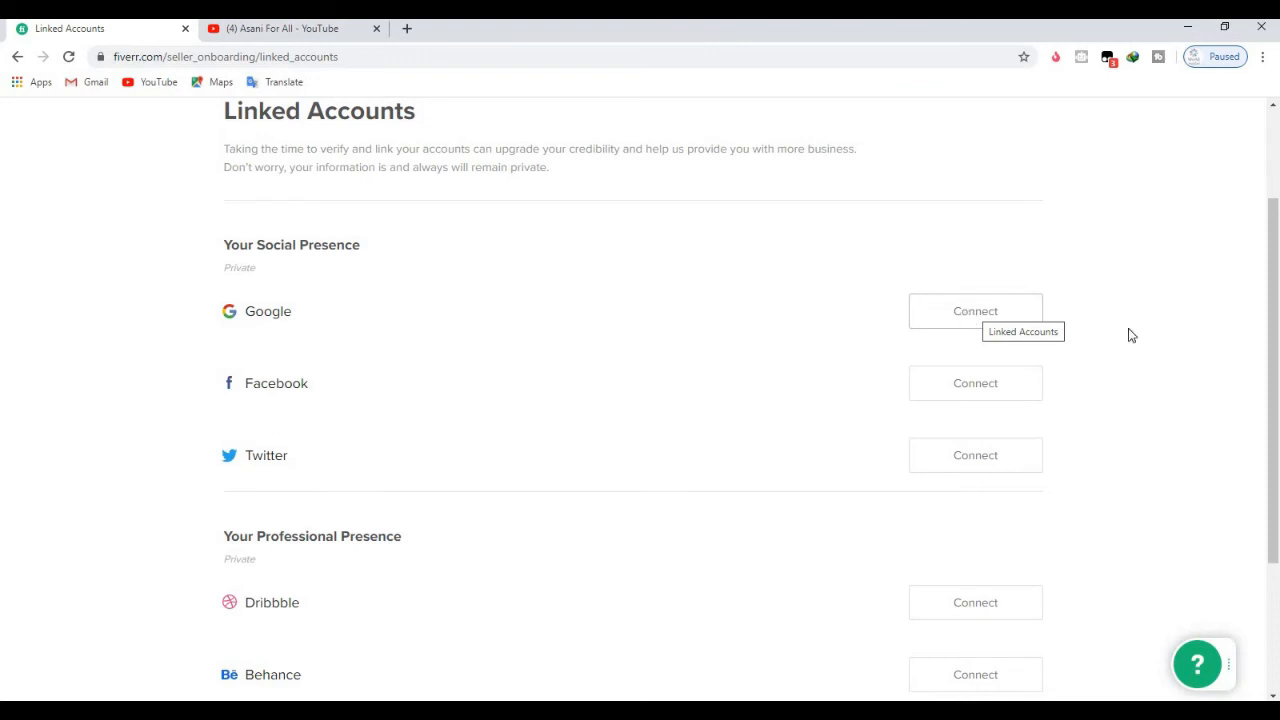
left_click_drag(1276, 406, 1277, 523)
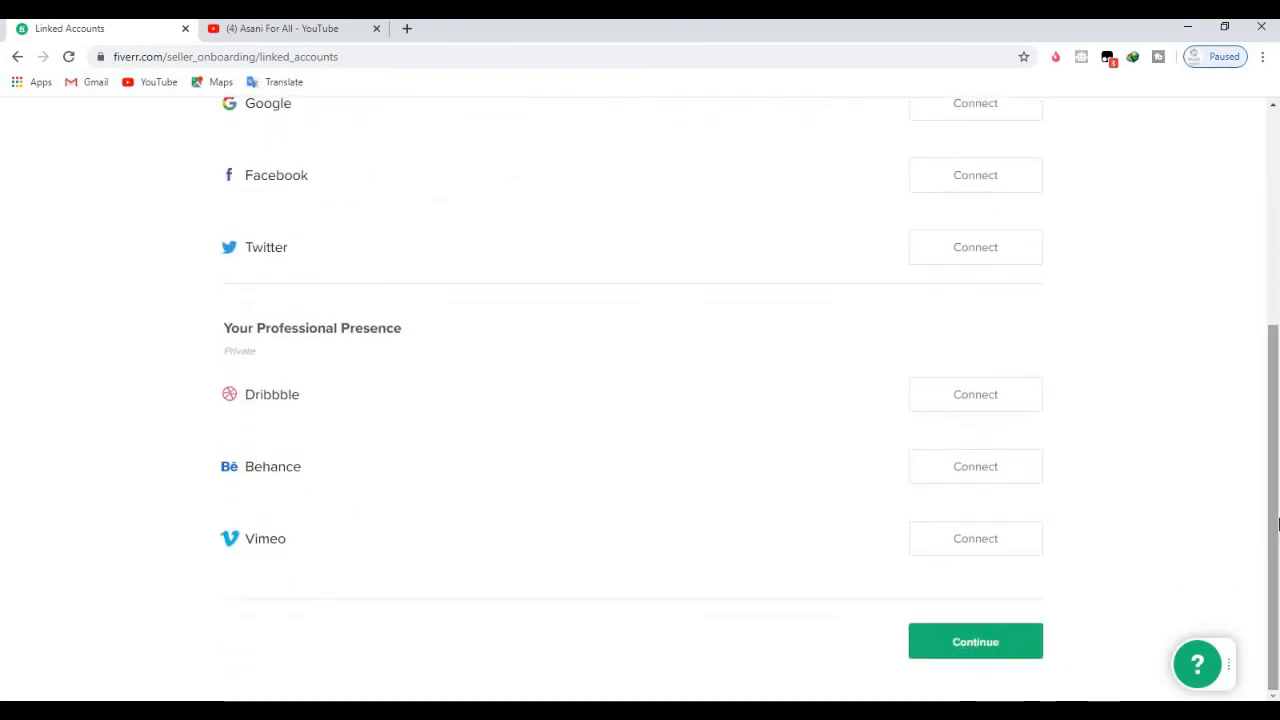
left_click_drag(1277, 523, 1272, 420)
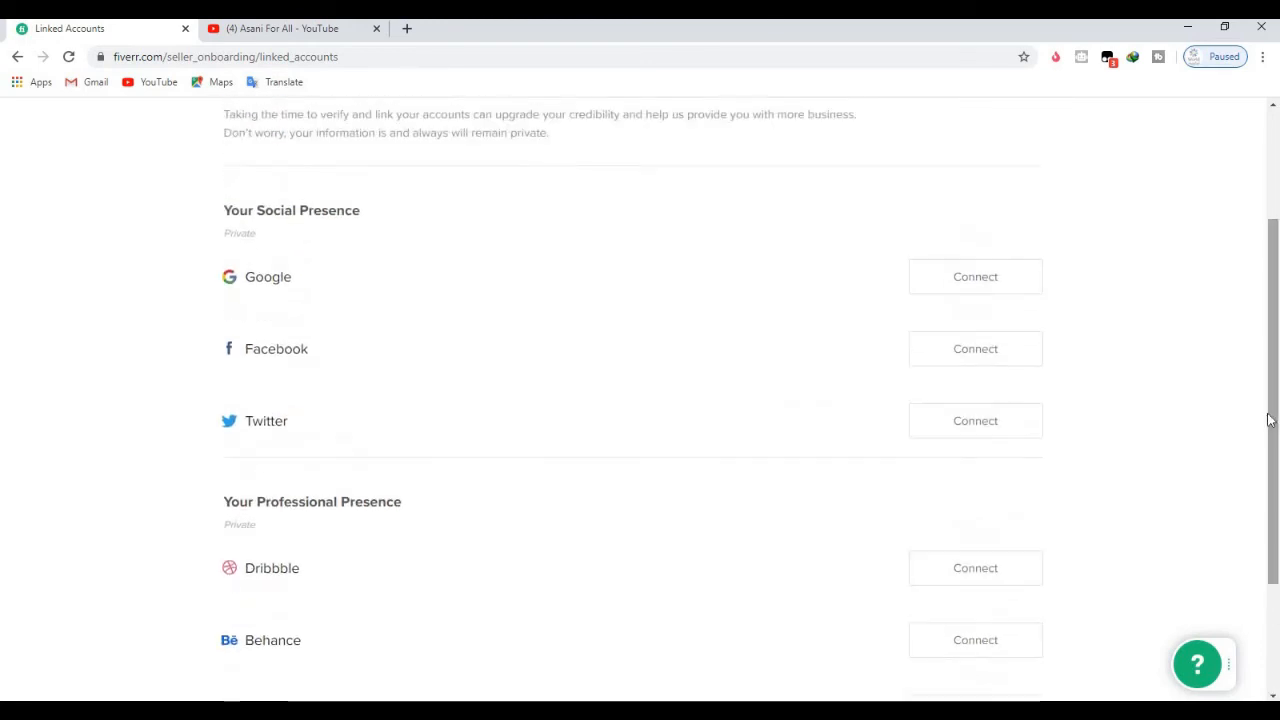
Try linking Twitter and Facebook, then close both authorization windows.
left_click(943, 429)
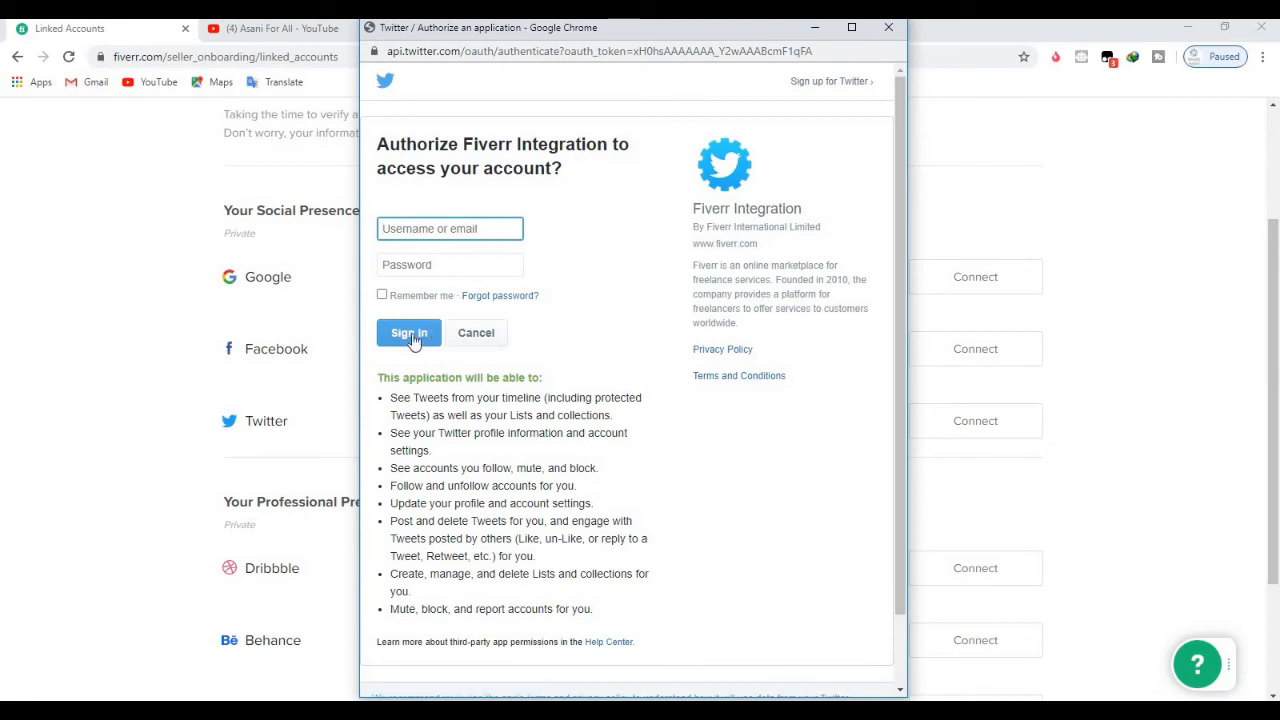
left_click(889, 29)
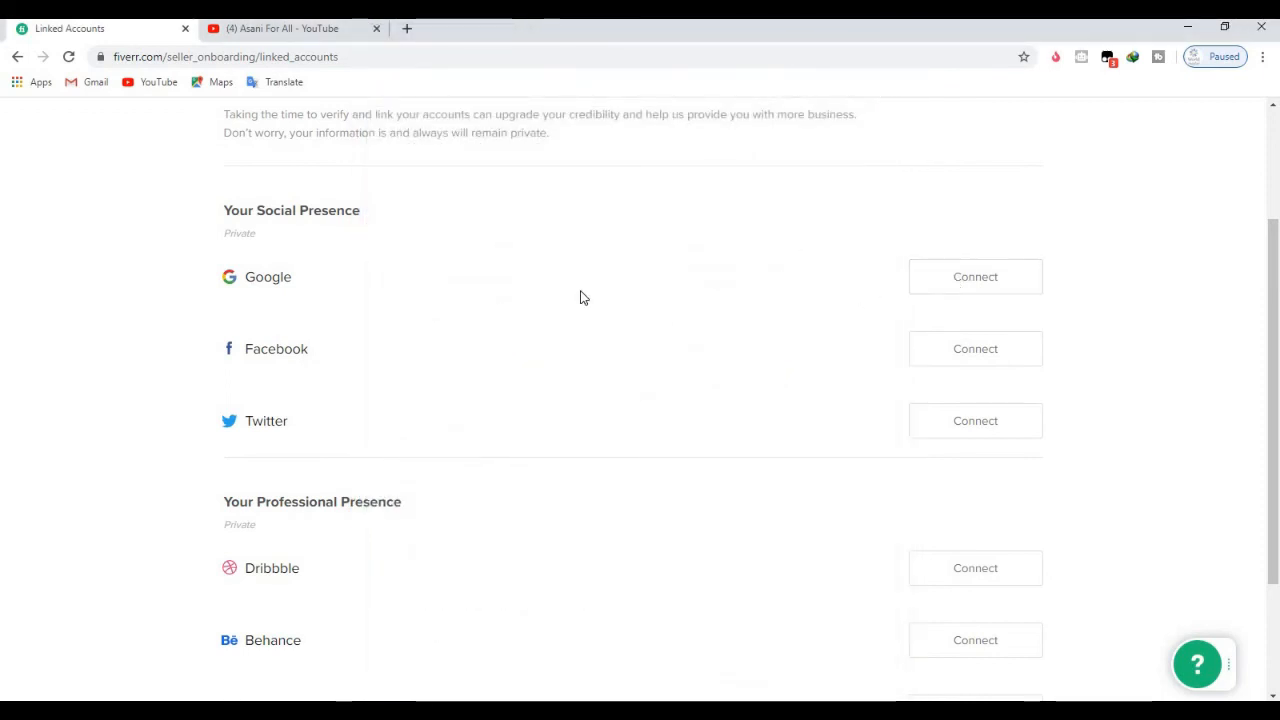
left_click(947, 352)
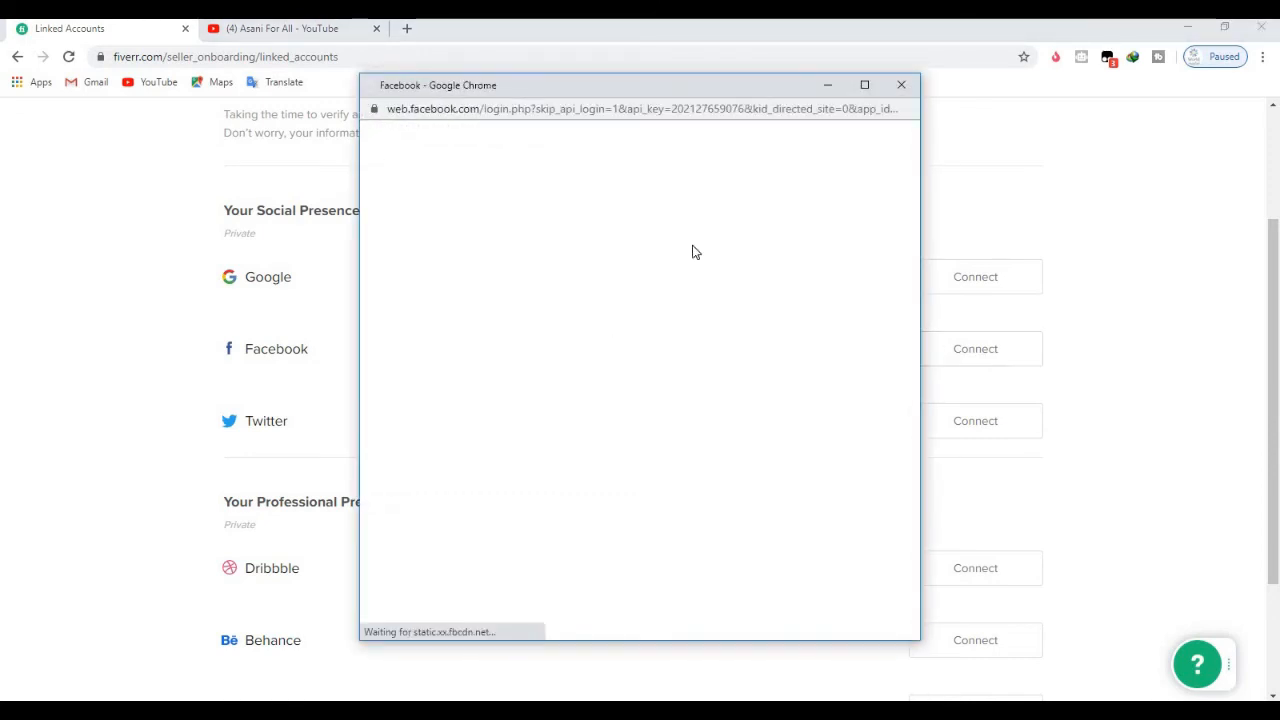
left_click(901, 85)
Connect the seller's Google account by choosing it and allowing Fiverr access.
left_click(995, 276)
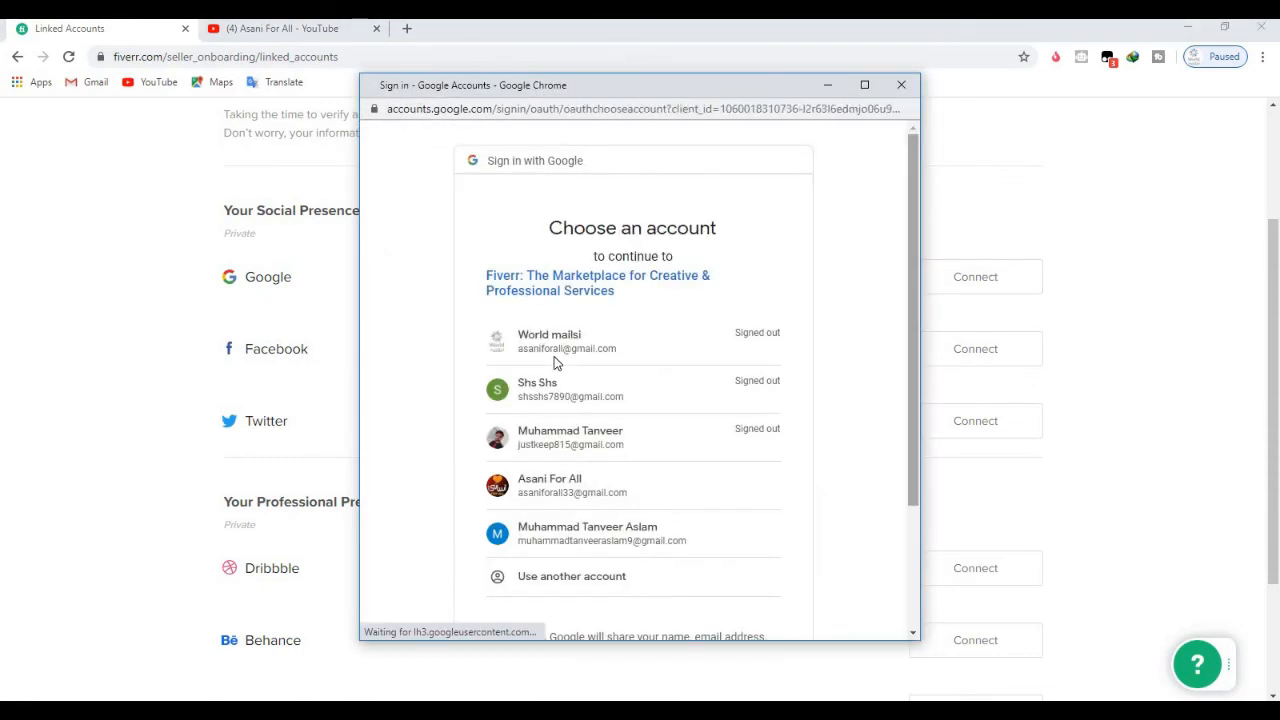
left_click(613, 537)
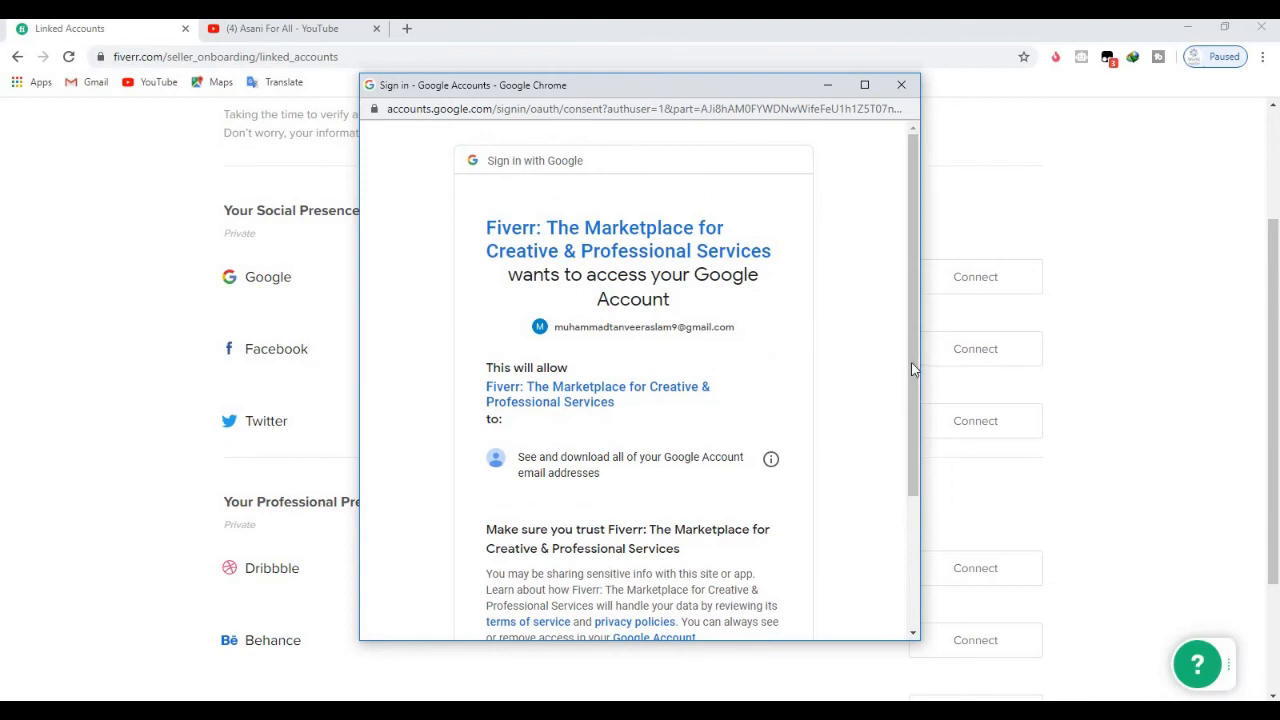
left_click_drag(912, 351, 923, 545)
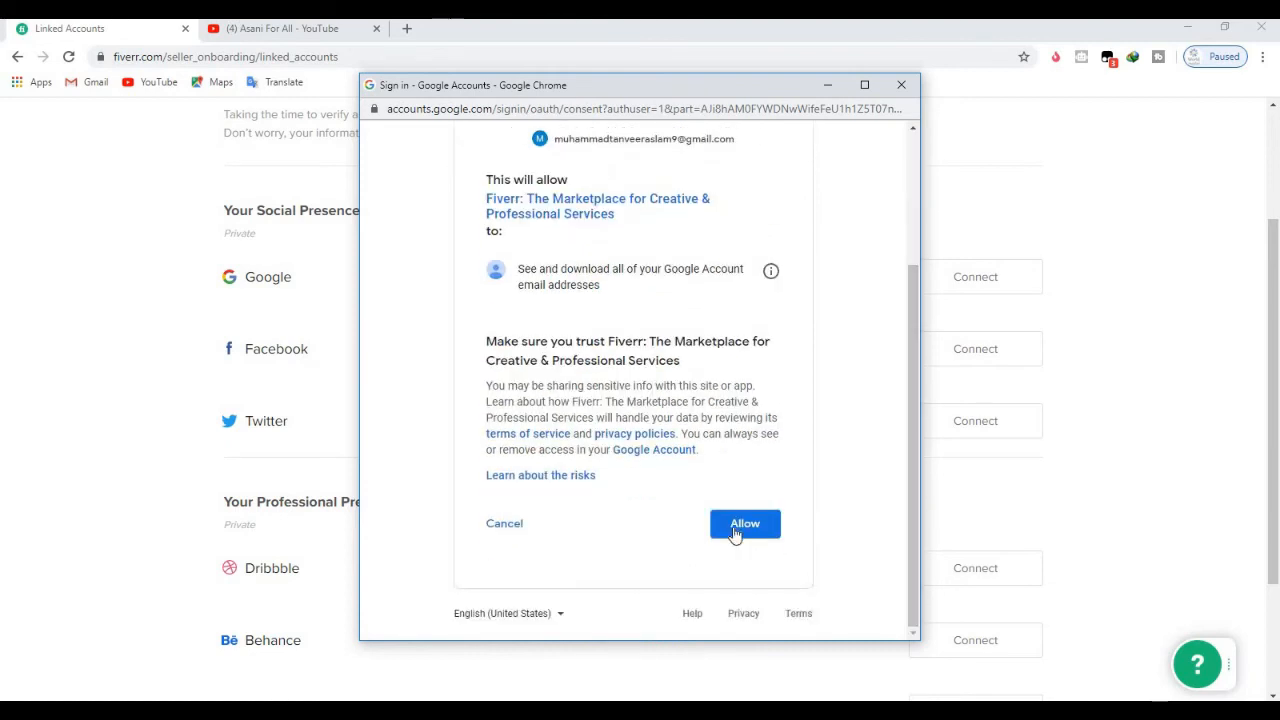
left_click(737, 524)
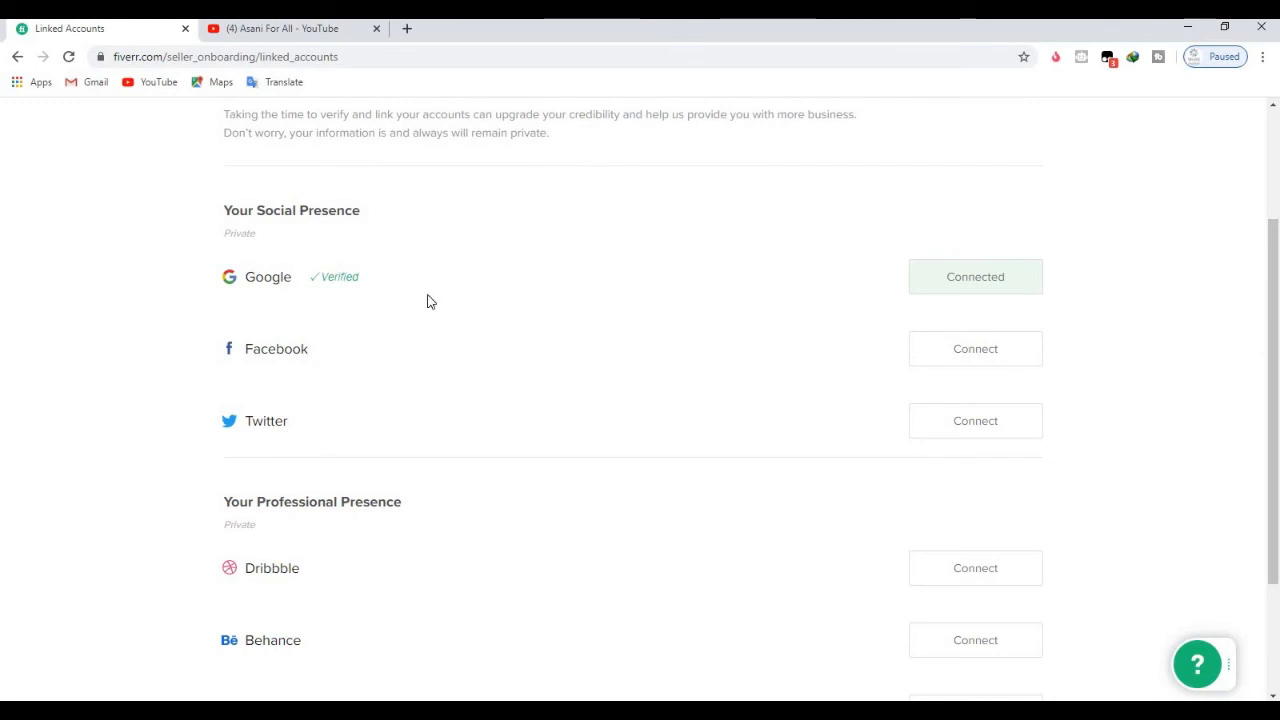
left_click_drag(1276, 300, 1277, 437)
scroll(1277, 437, "up", 2)
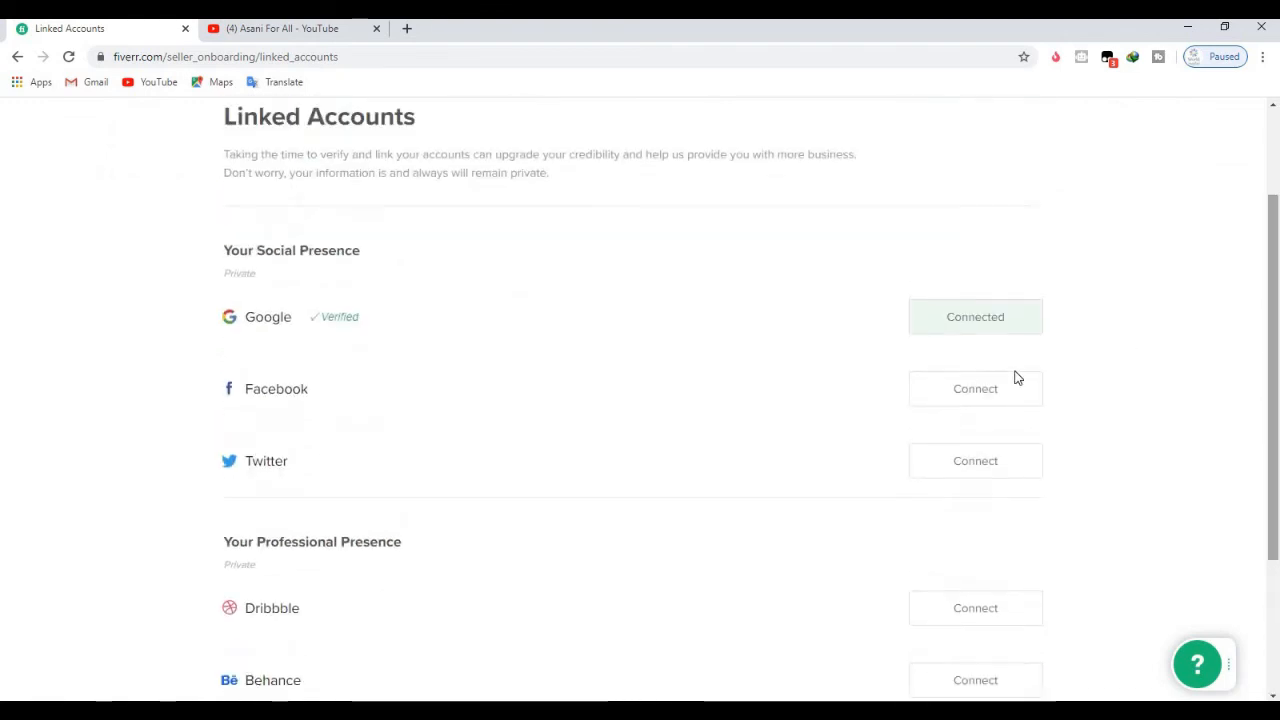
left_click_drag(1277, 276, 1277, 412)
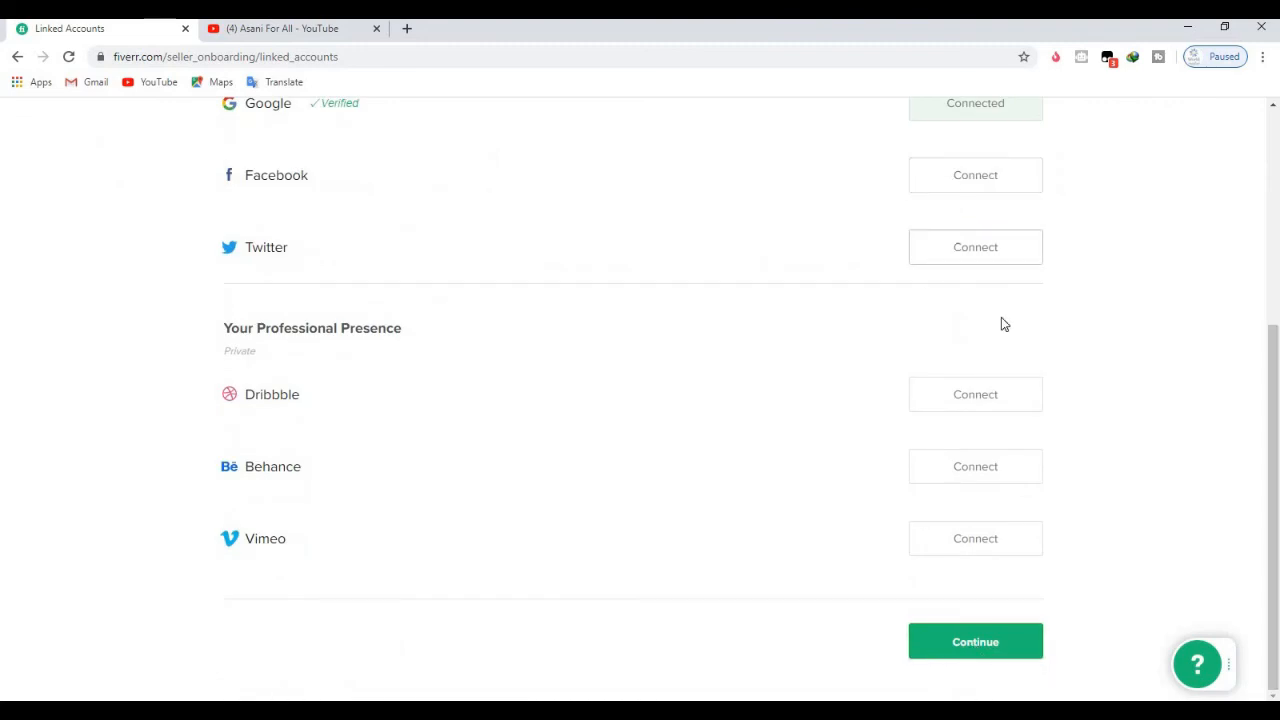
left_click(942, 643)
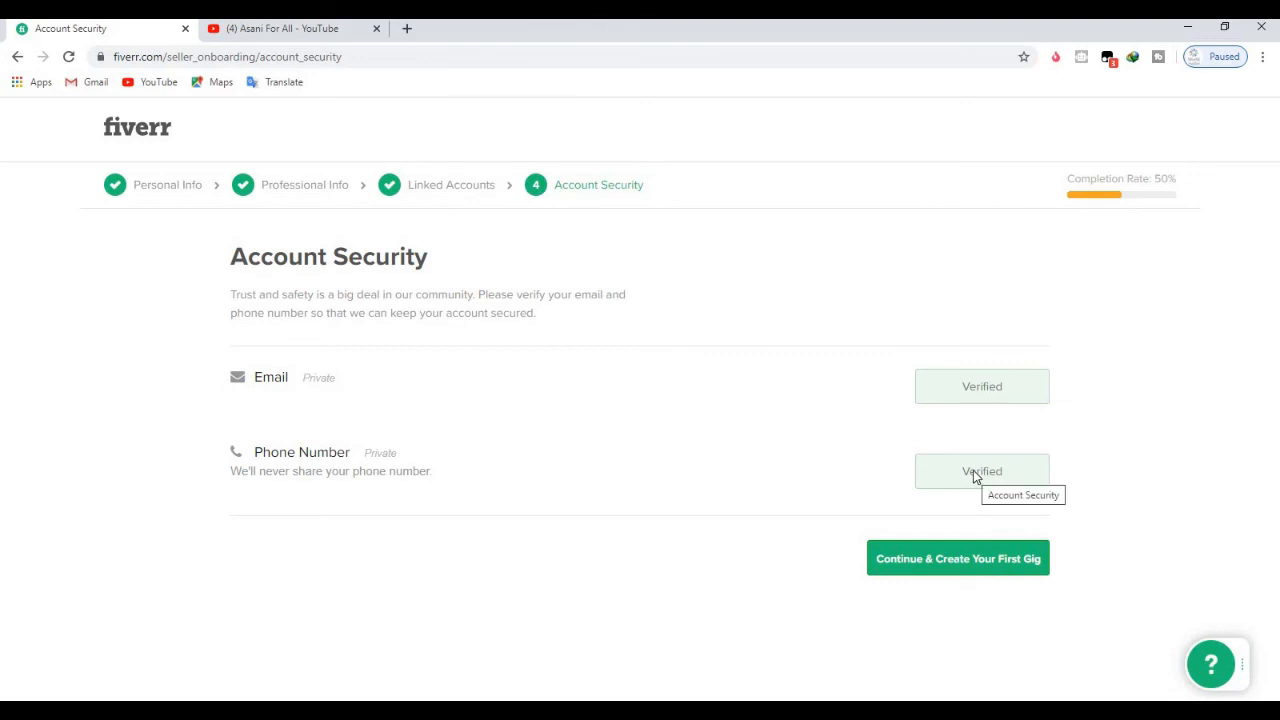
Attempt to finish onboarding, dismiss the 'You're almost done!' notice, and return to Linked Accounts.
left_click(944, 566)
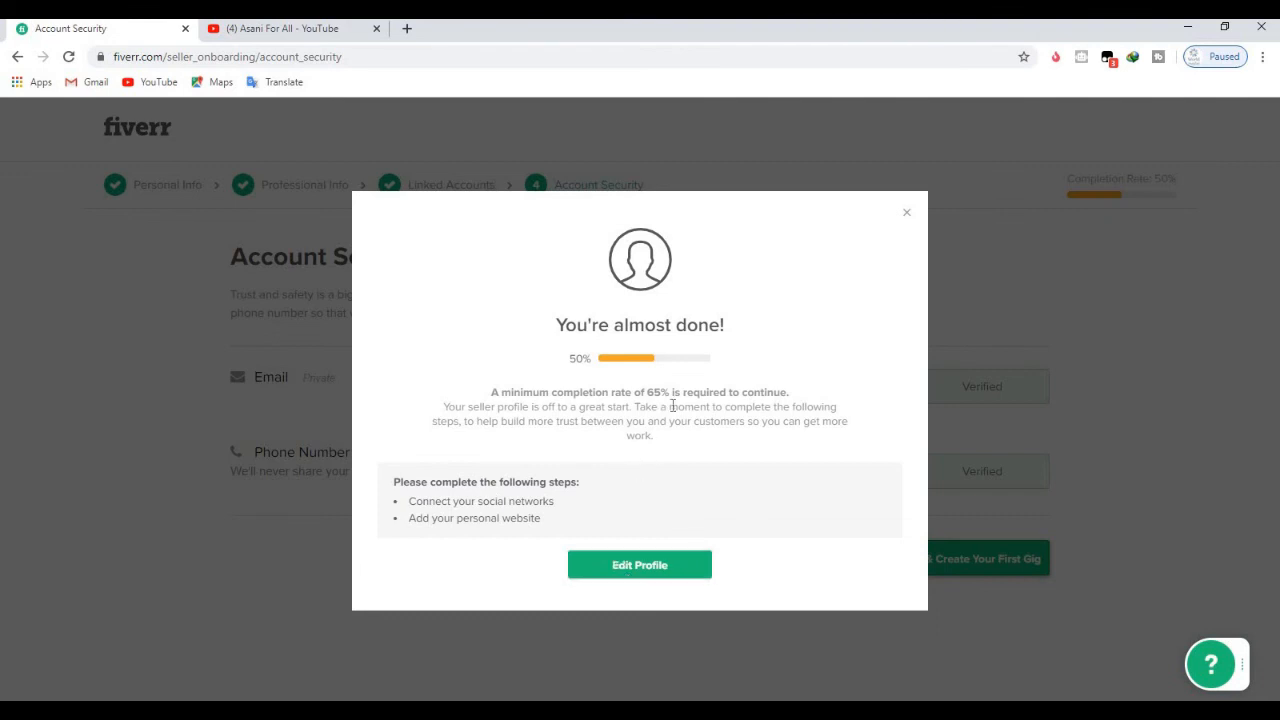
left_click(633, 563)
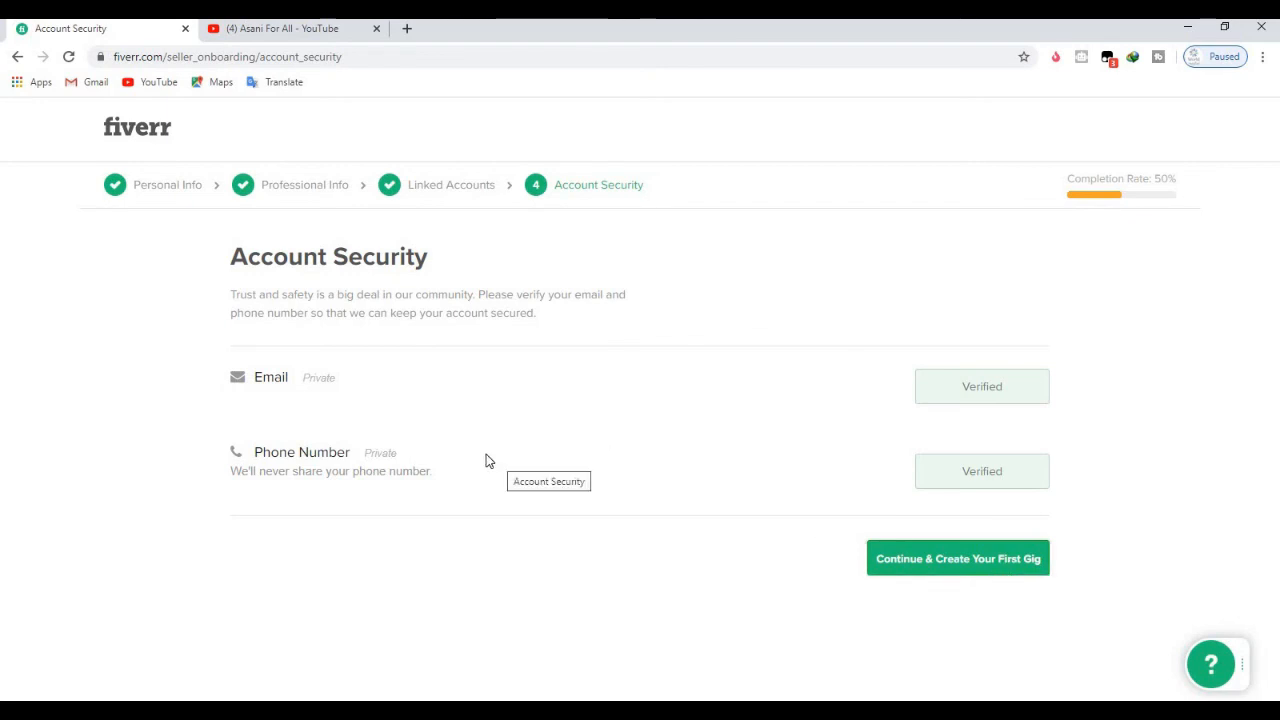
left_click(458, 184)
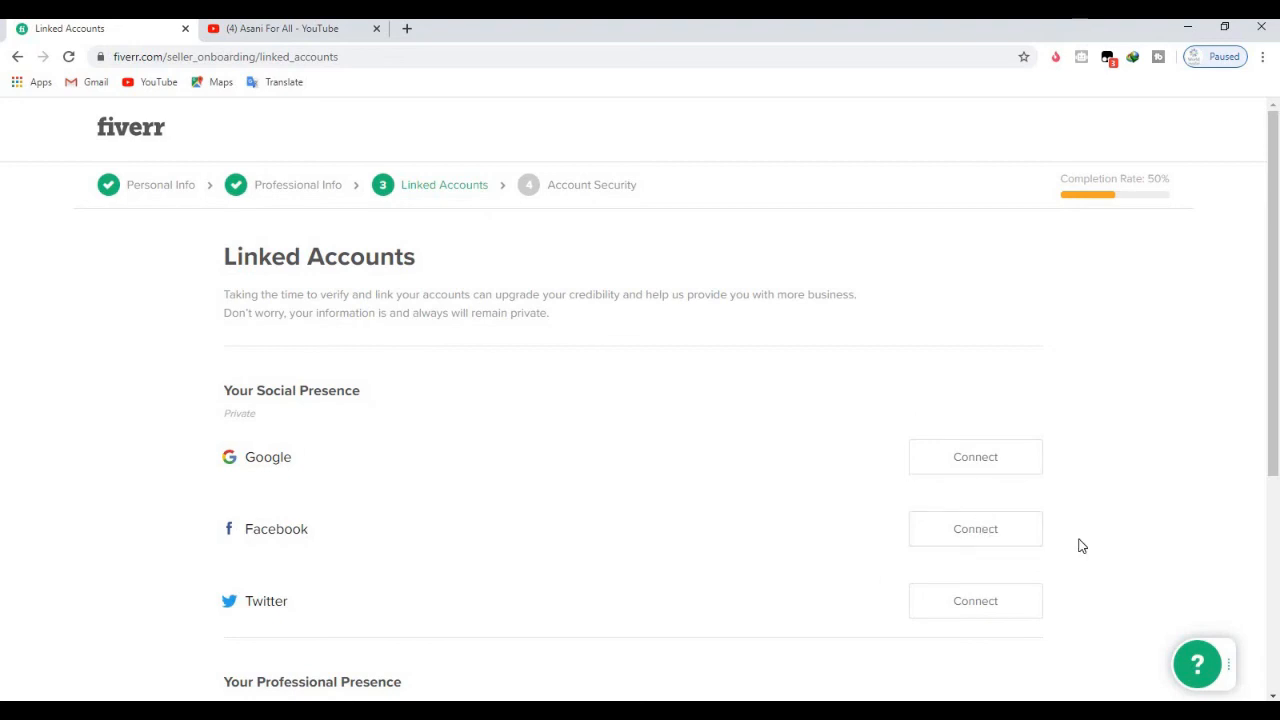
Scroll through the Linked Accounts step to review its connections.
scroll(1277, 478, "down", 1)
left_click_drag(1279, 568, 1278, 422)
left_click_drag(1278, 474, 1278, 662)
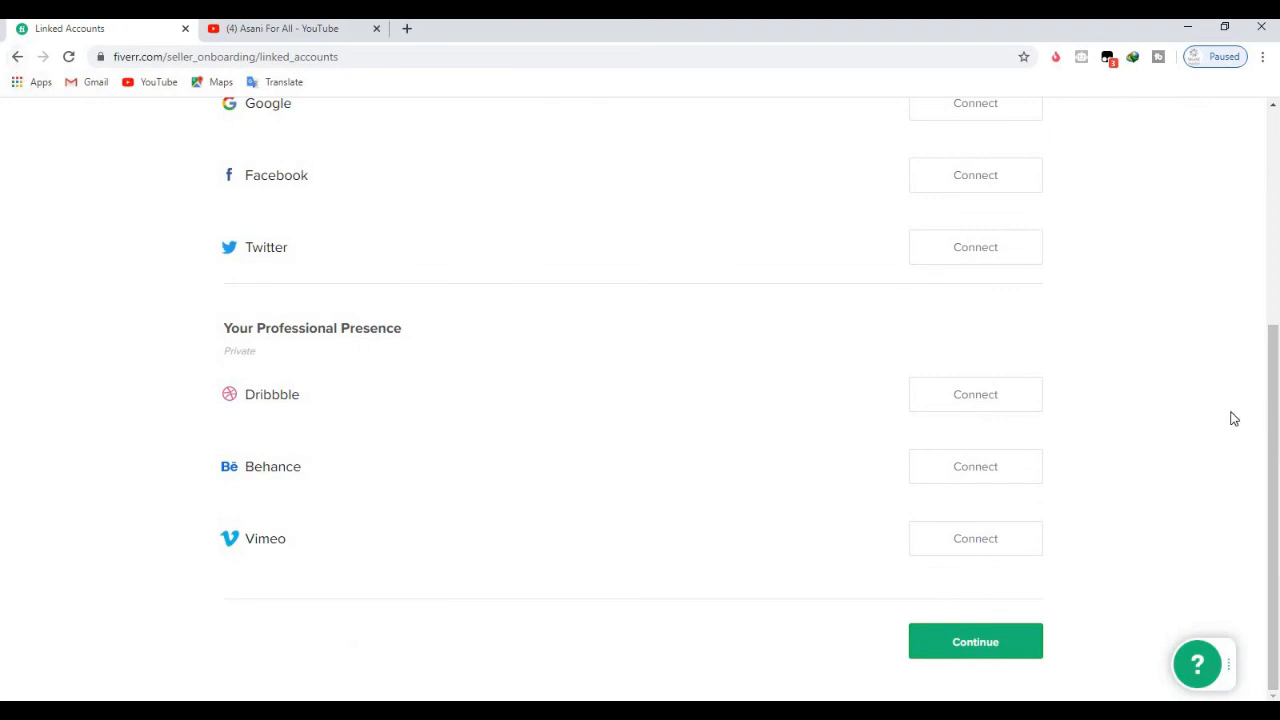
left_click_drag(1276, 375, 1276, 160)
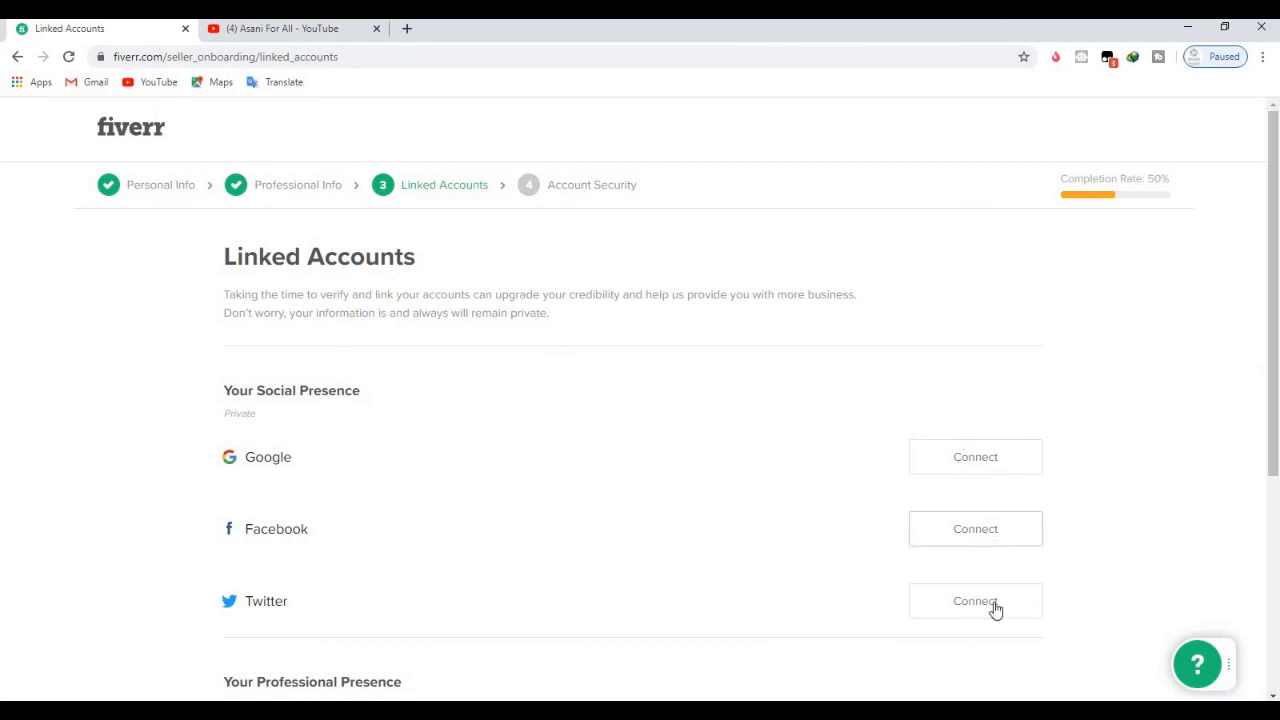
left_click_drag(1276, 210, 1277, 409)
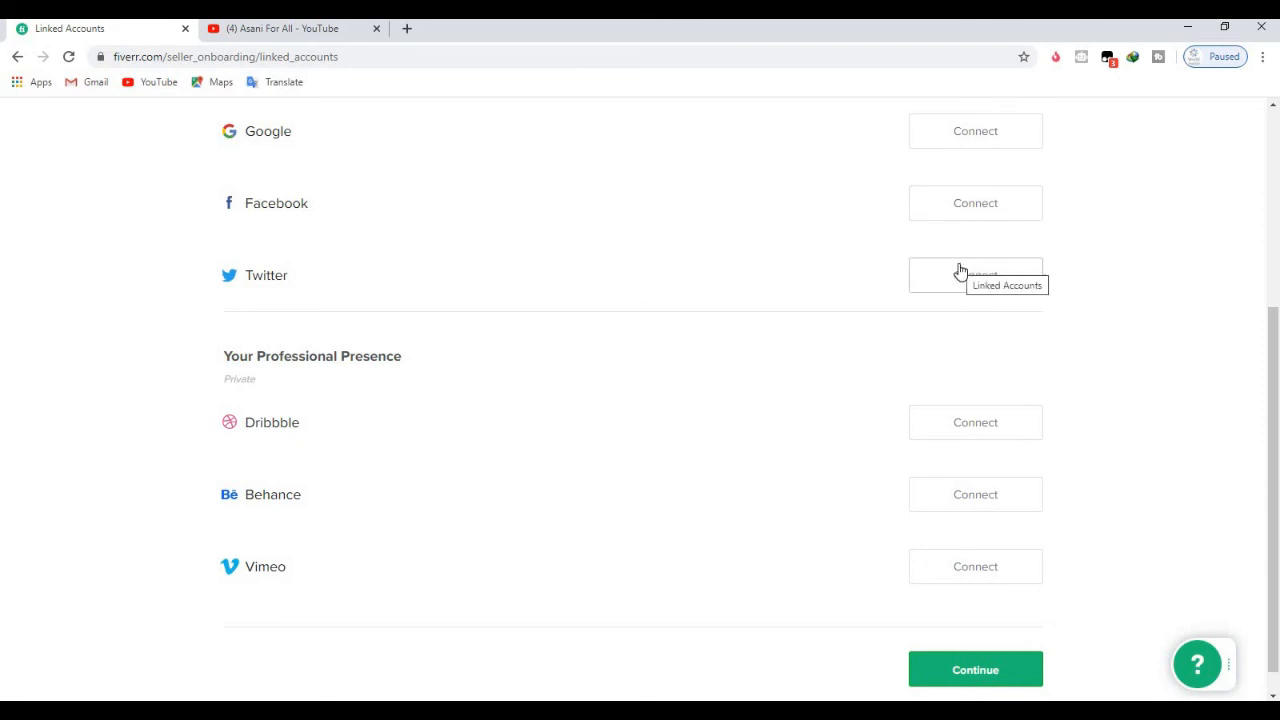
left_click_drag(1278, 369, 1278, 409)
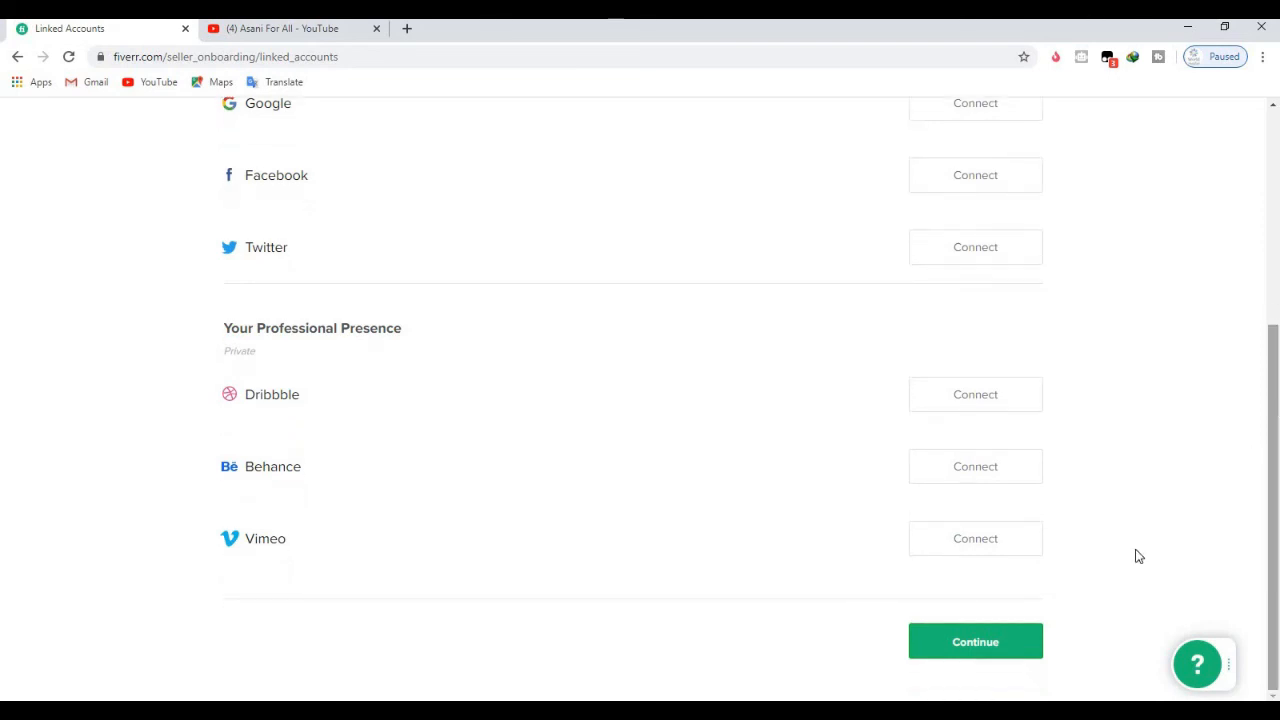
left_click_drag(1273, 335, 1270, 104)
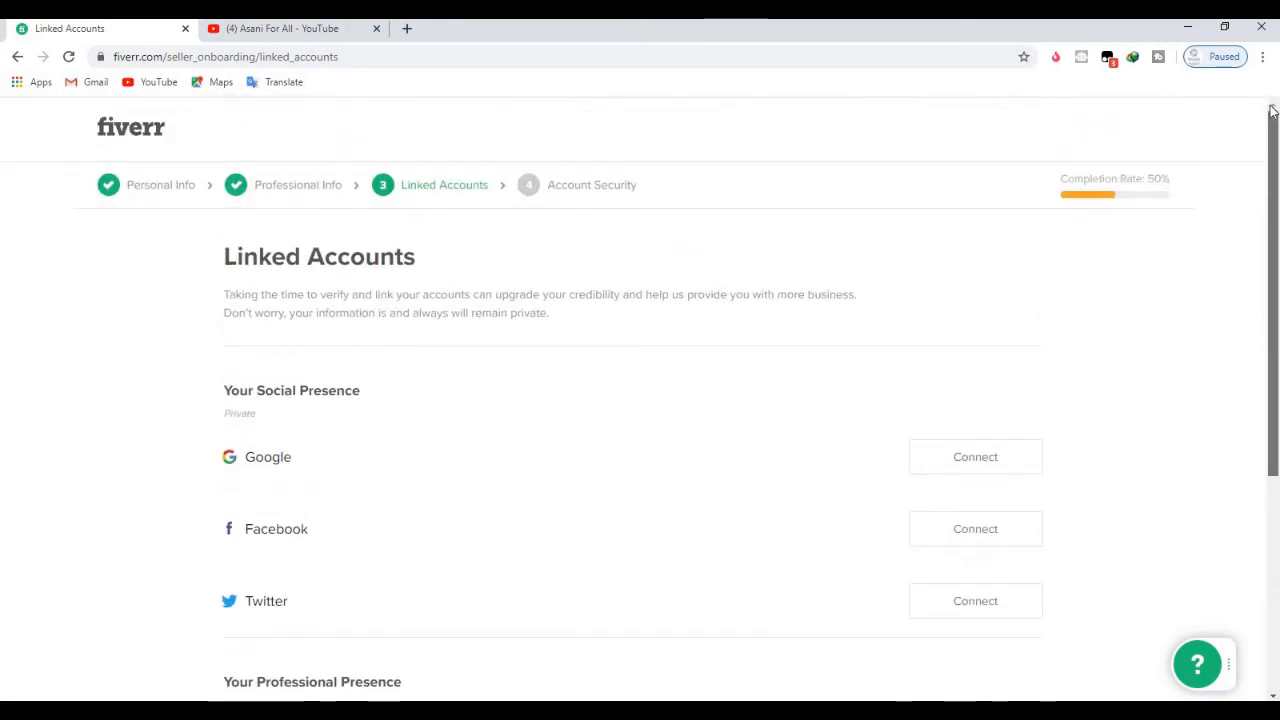
Review the Professional Info step, then go back to Personal Info.
left_click(282, 190)
left_click_drag(1274, 283, 1276, 658)
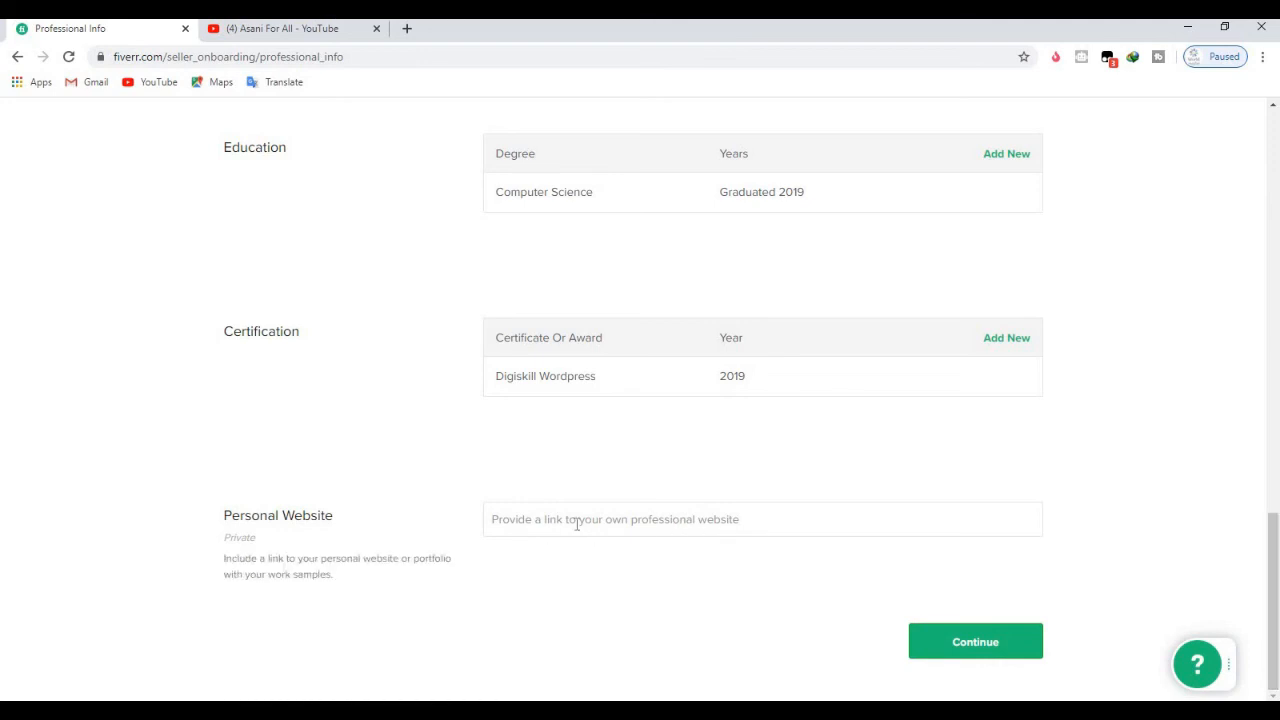
left_click_drag(1274, 432, 1273, 80)
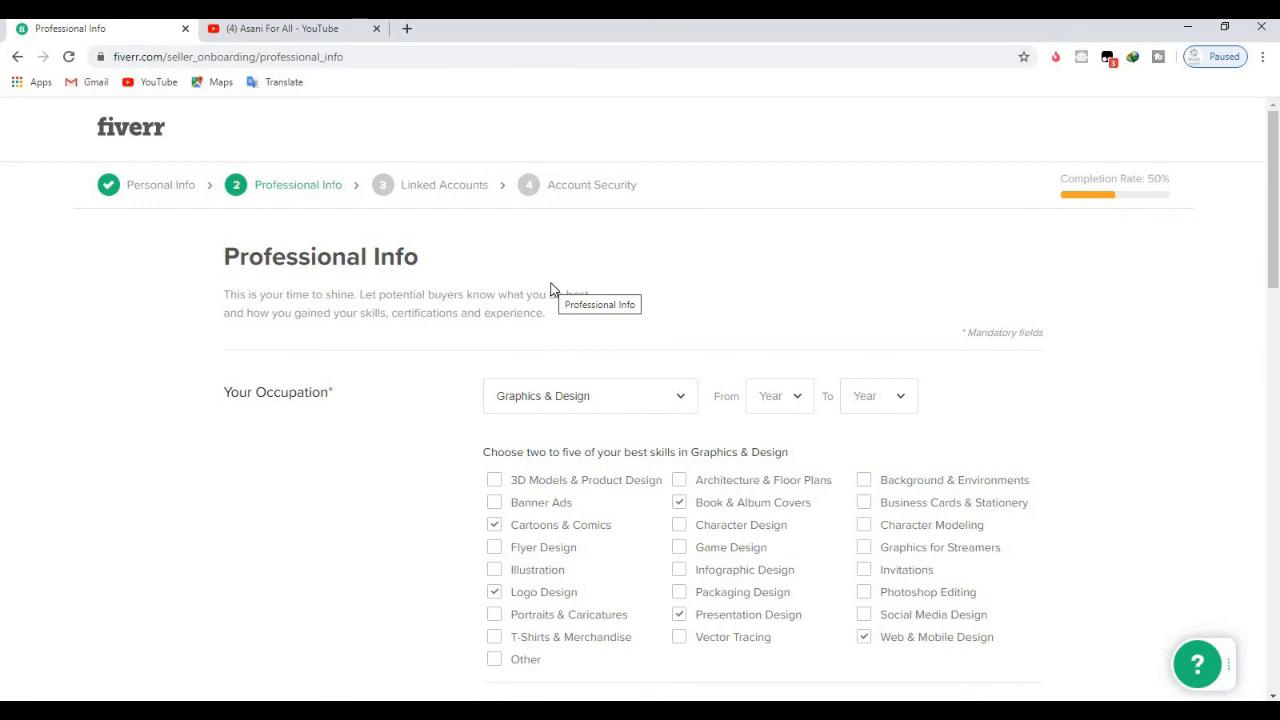
left_click(127, 192)
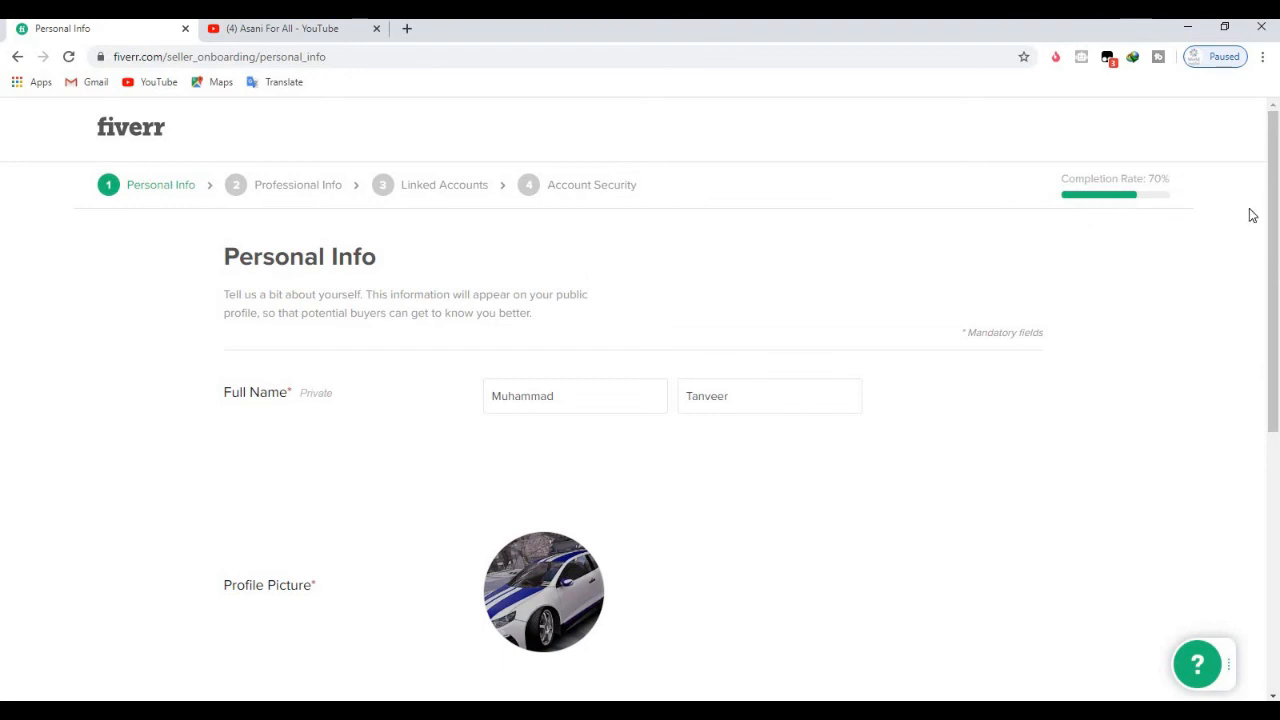
Continue past the Personal Info and Professional Info pages with the profile at 70%.
left_click_drag(1274, 288, 1277, 468)
left_click(985, 652)
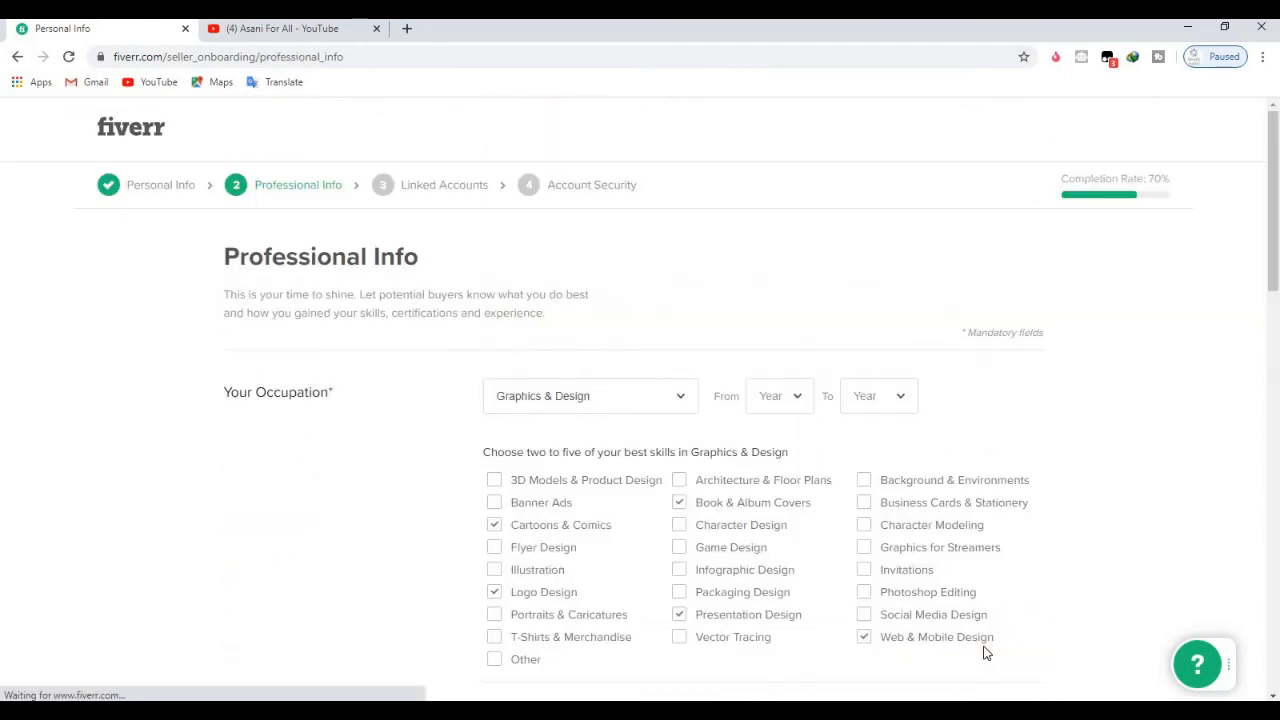
left_click_drag(1274, 229, 1277, 627)
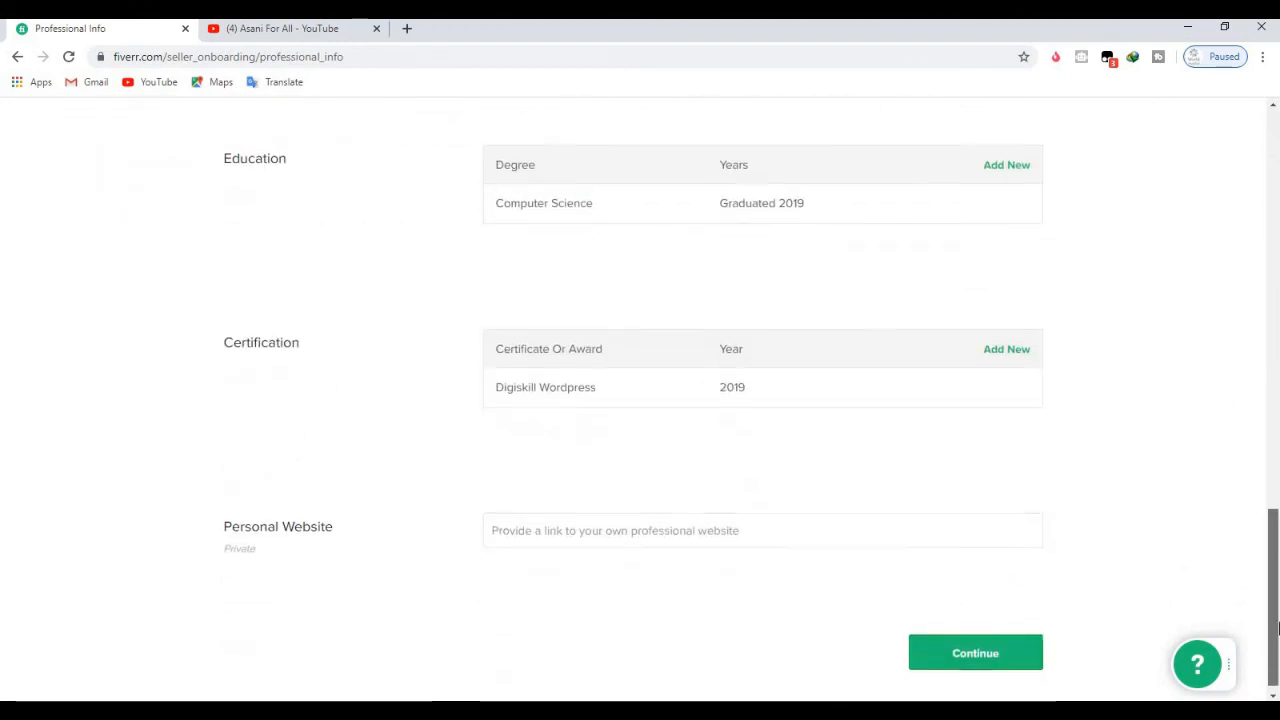
left_click(953, 656)
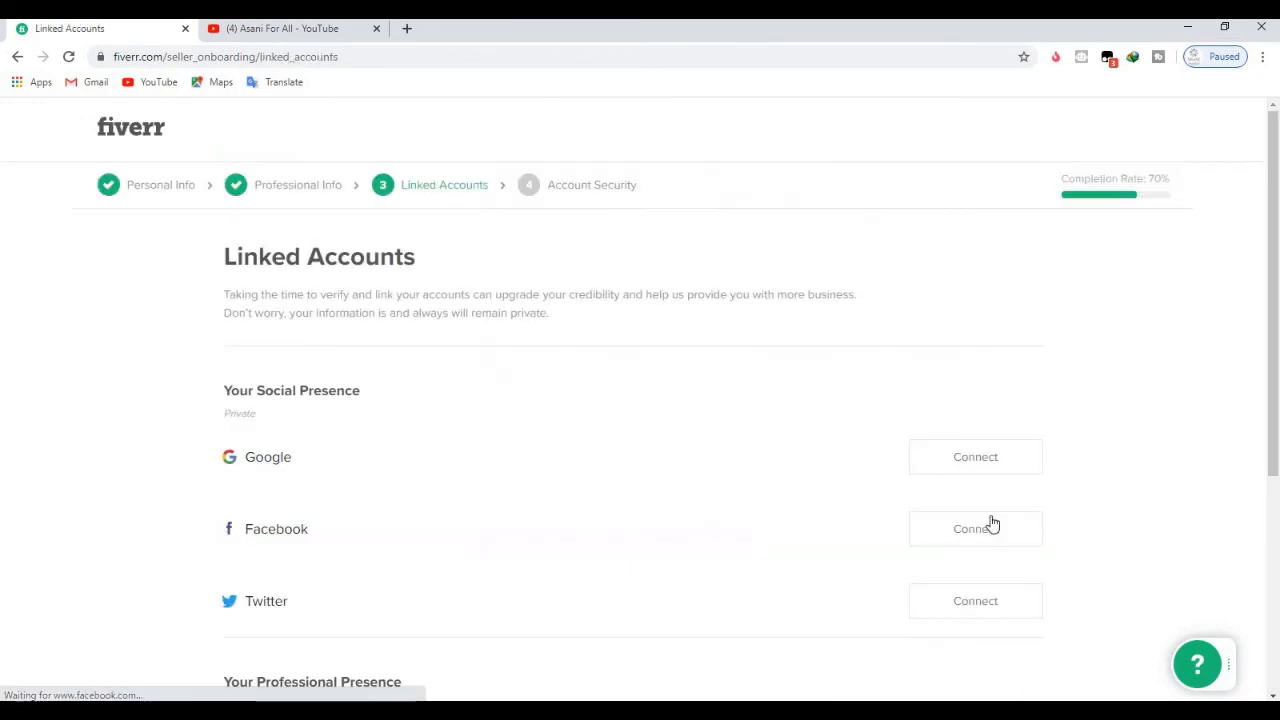
Continue past Linked Accounts to Account Security, reaching the All Done notice.
scroll(960, 600, "down", 4)
left_click(941, 652)
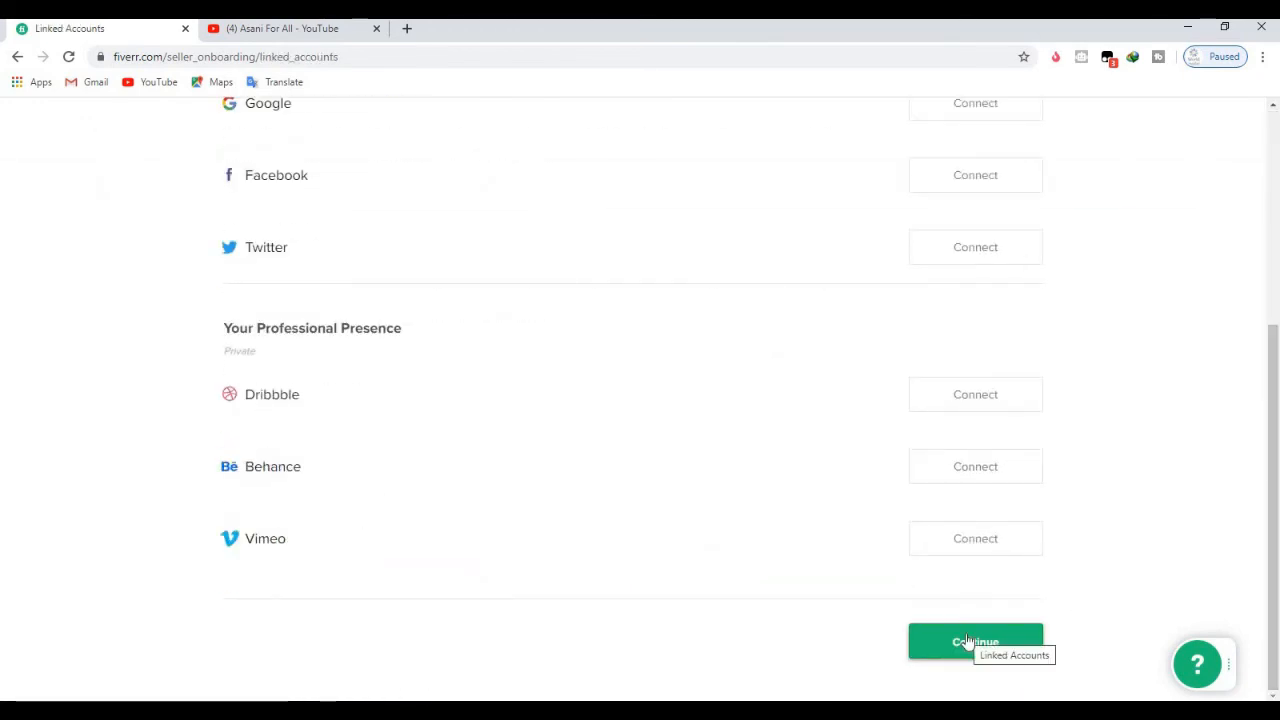
left_click(950, 562)
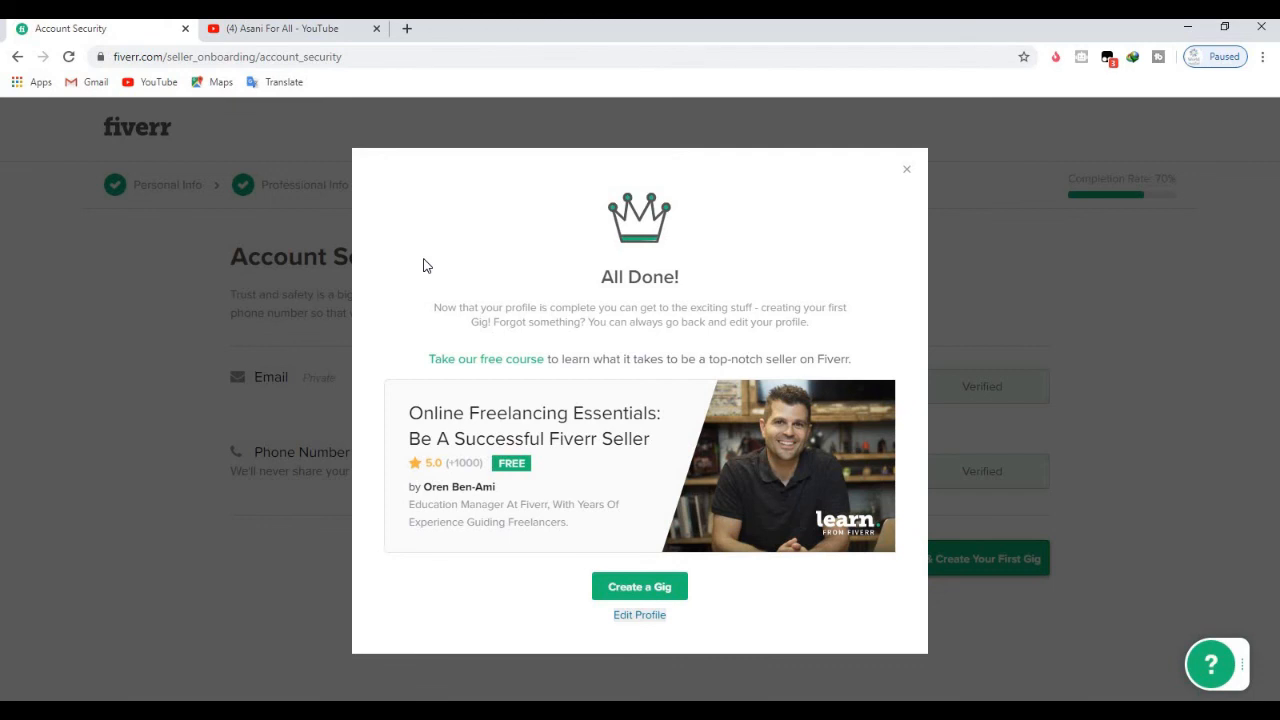
Start a new gig's Overview form, then switch to the Become a Seller page.
left_click(640, 587)
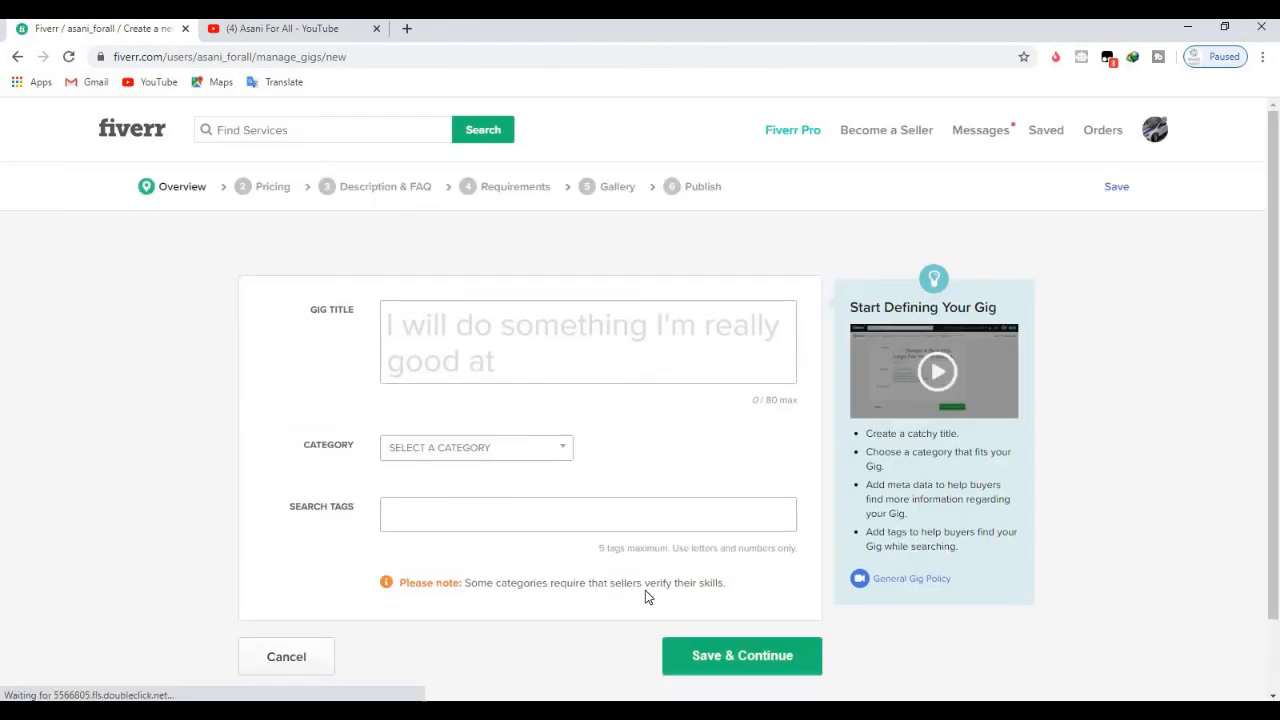
left_click(879, 135)
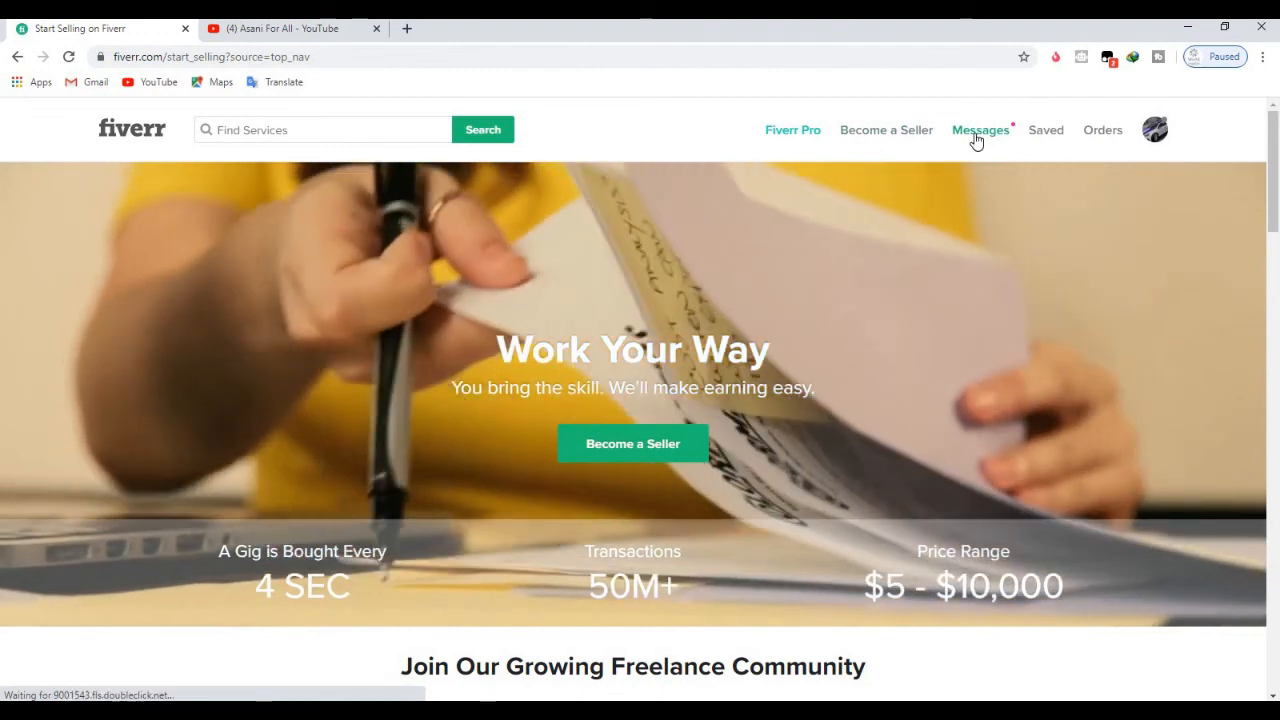
Open the Dashboard from the profile avatar menu to see the To-Dos list.
mouse_move(976, 141)
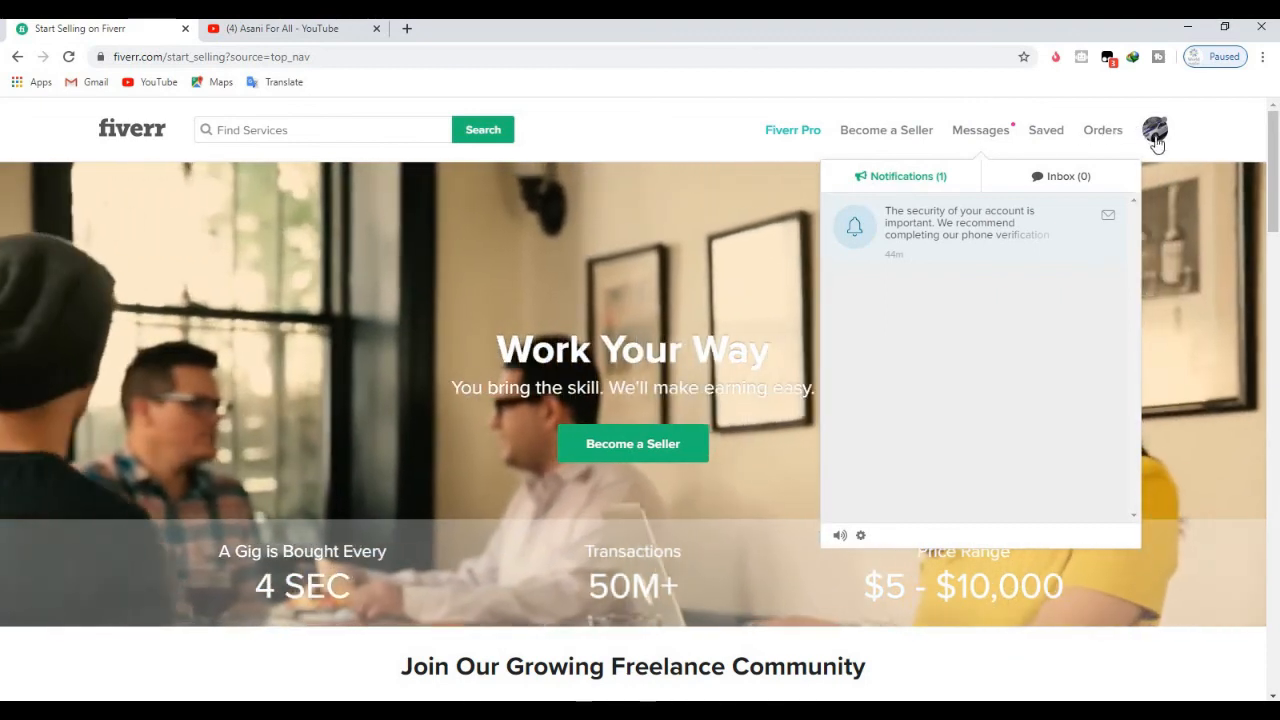
mouse_move(1157, 145)
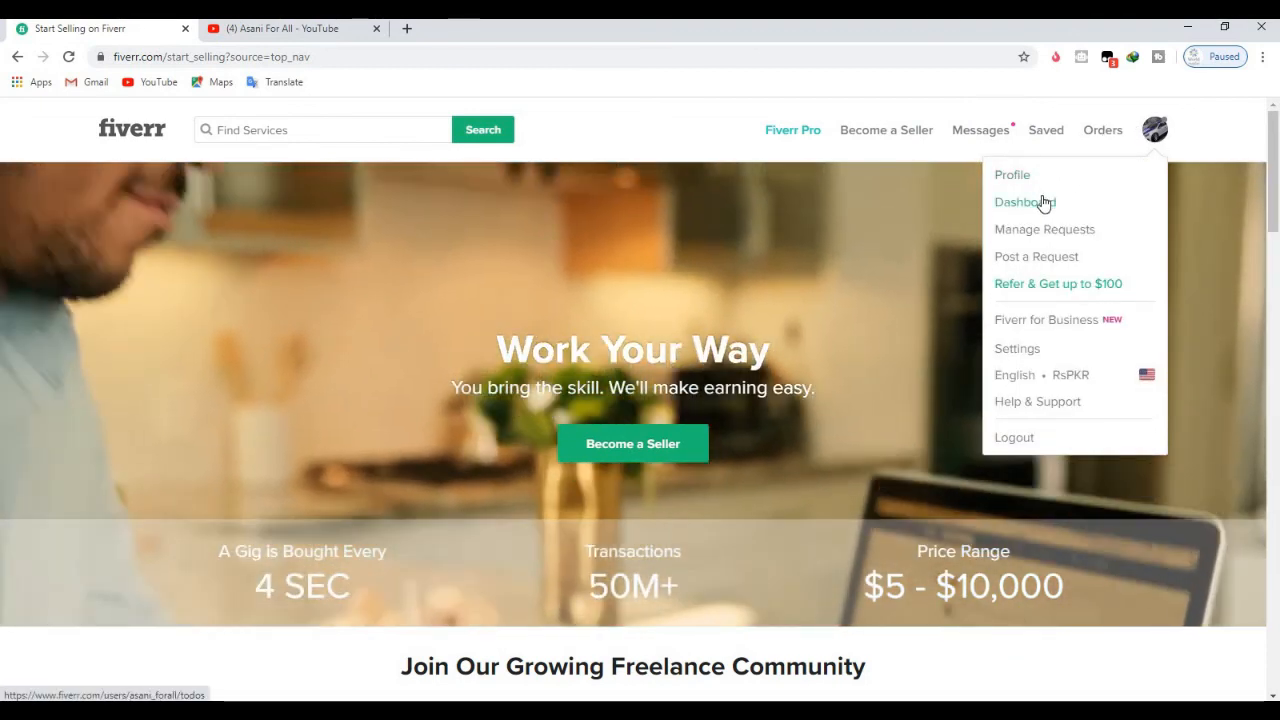
left_click(1043, 203)
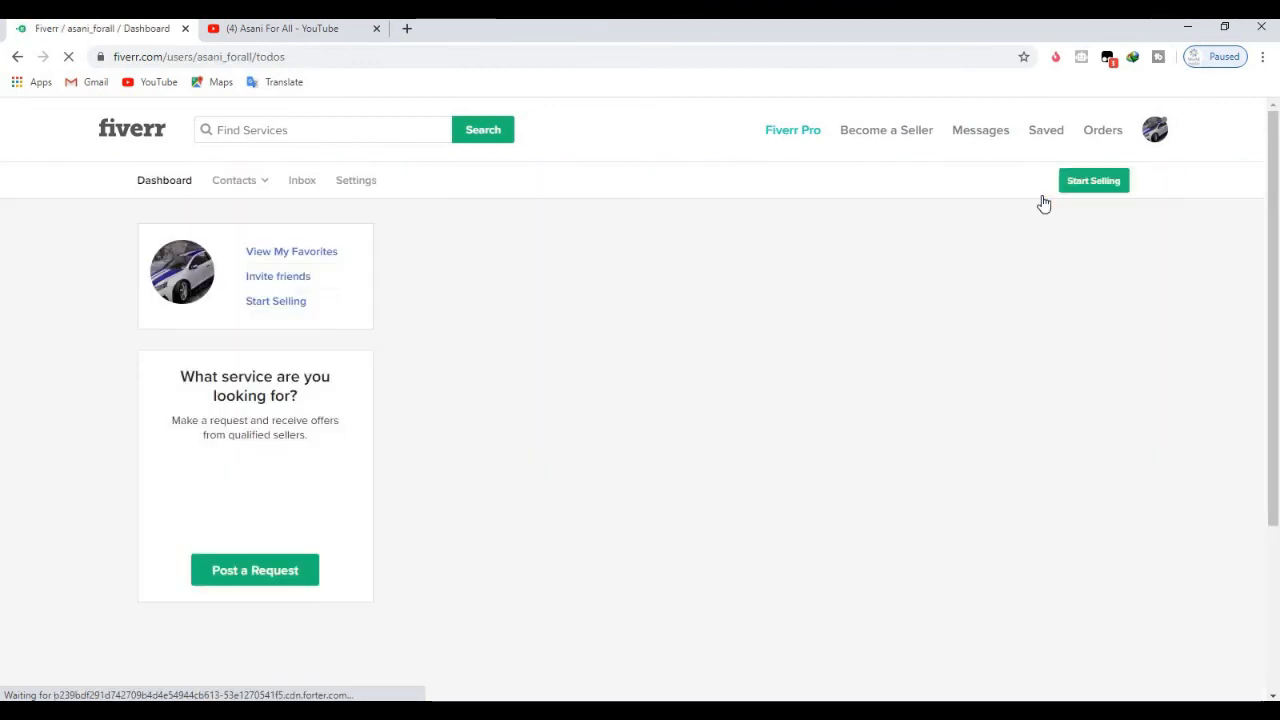